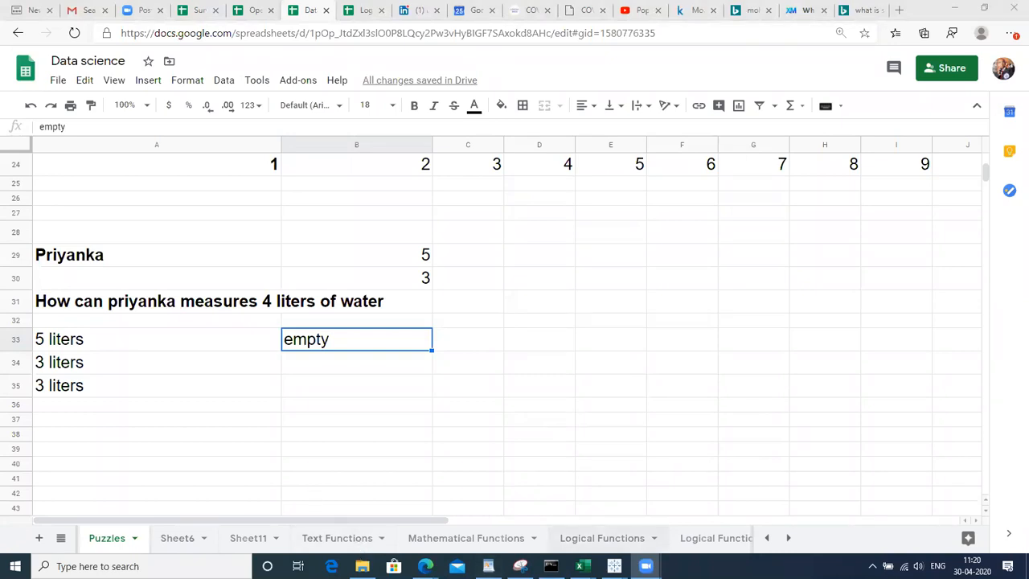
Browse the Logical, Mathematical, Text and Logical Functions 2 sheets, ending on Text to columns
{"action": "left_click", "coordinate": [602, 538]}
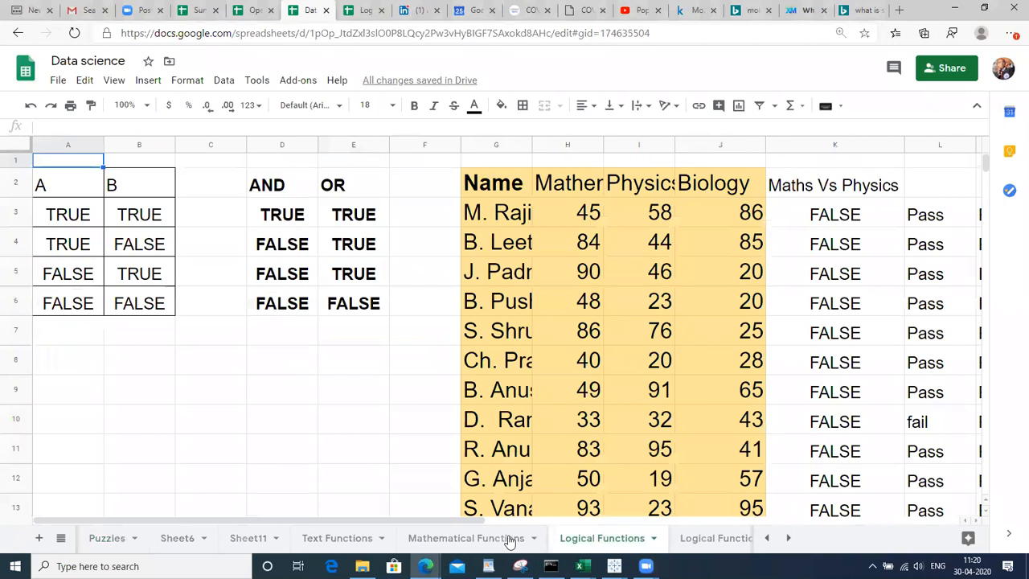
{"action": "left_click", "coordinate": [469, 533]}
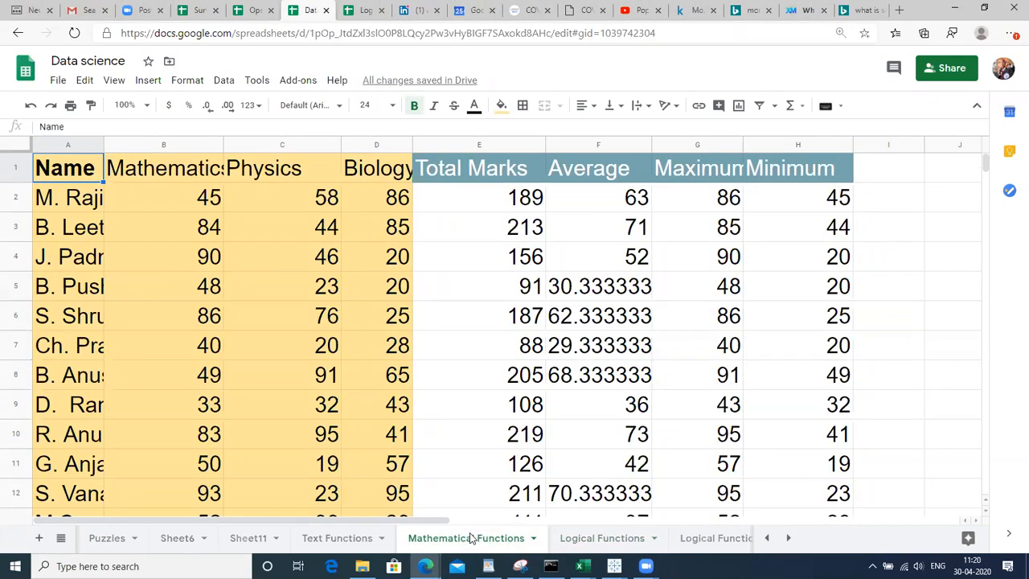
{"action": "left_click", "coordinate": [359, 540]}
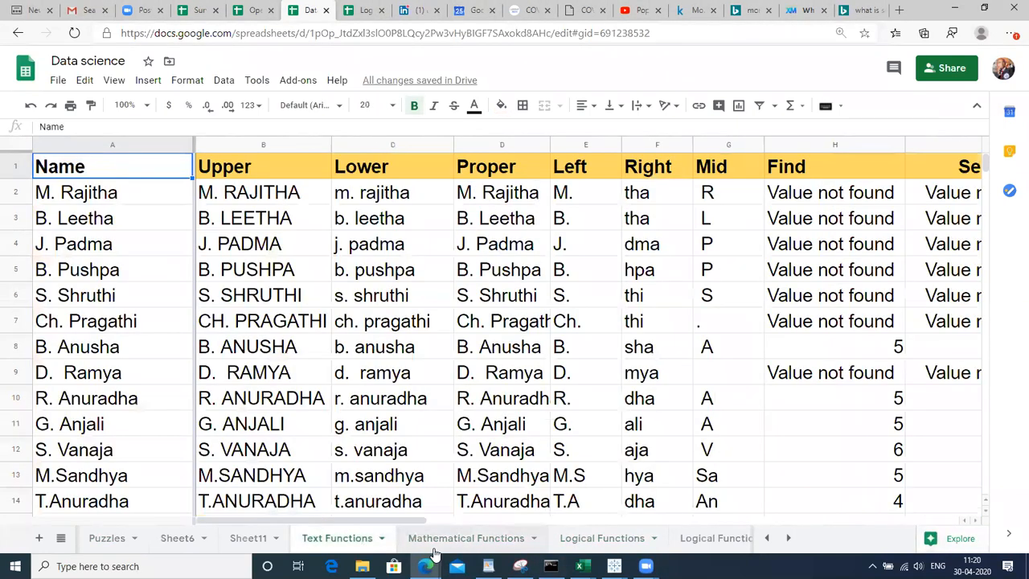
{"action": "left_click", "coordinate": [602, 538]}
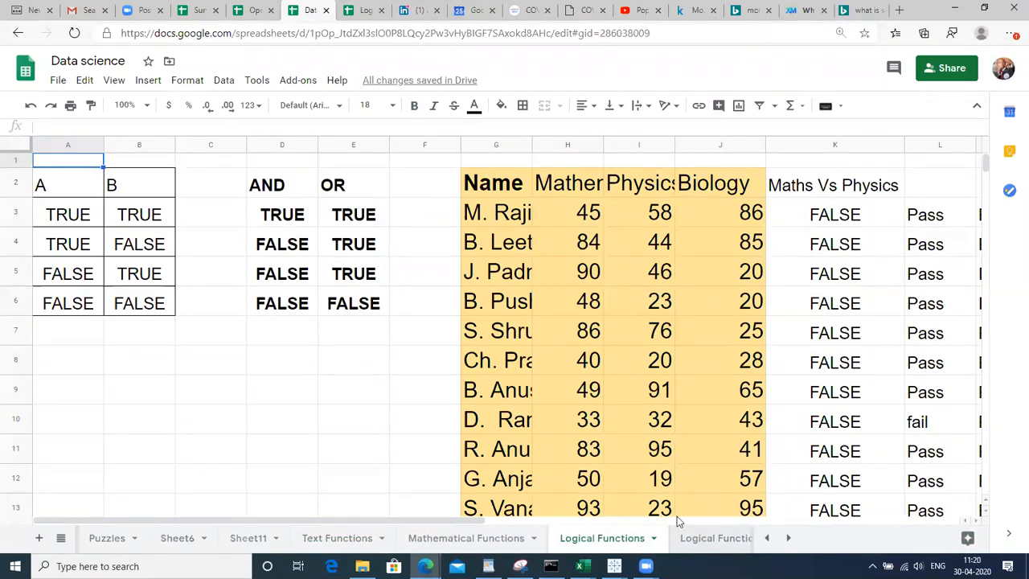
{"action": "left_click", "coordinate": [693, 537]}
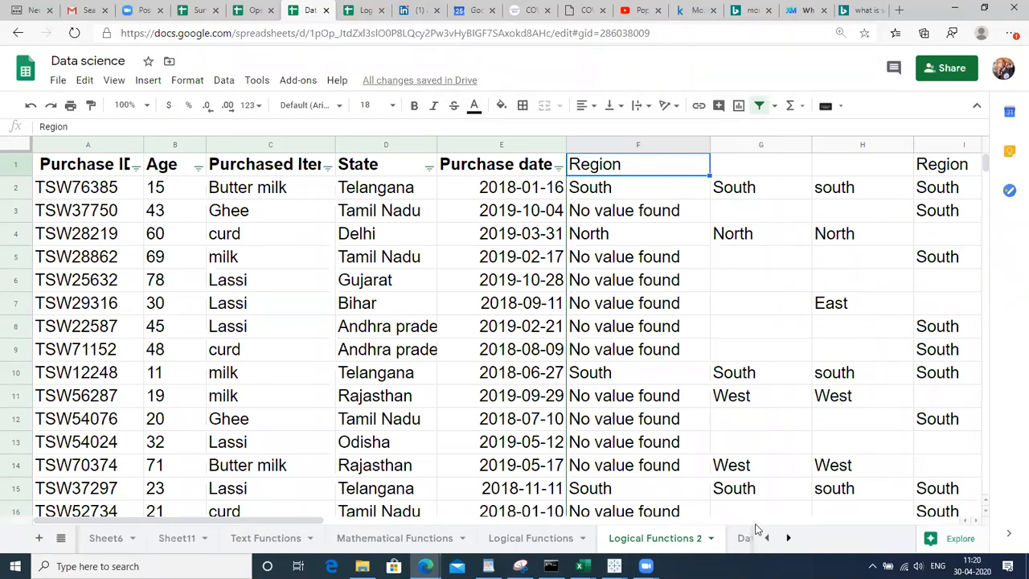
{"action": "left_click", "coordinate": [785, 543]}
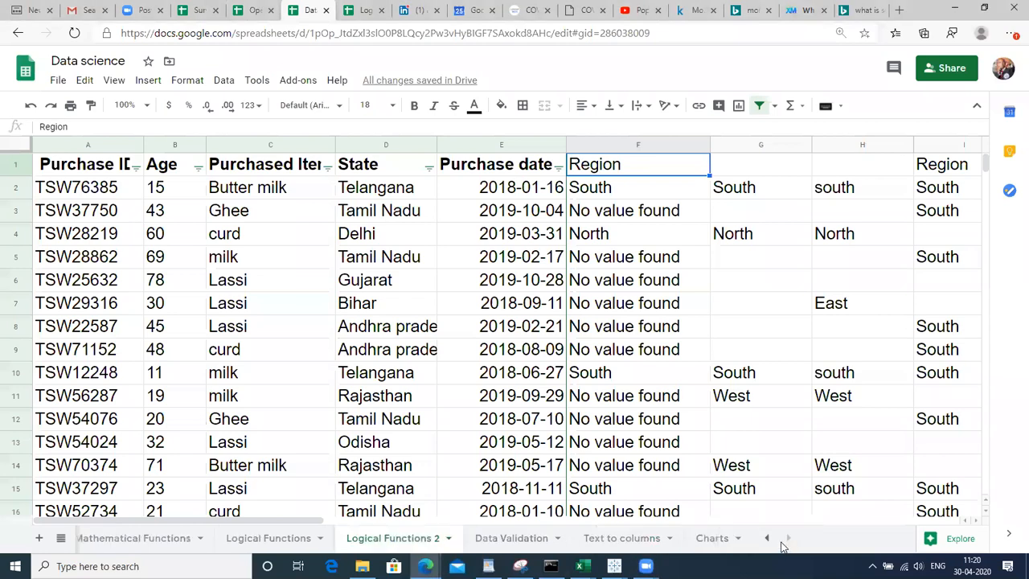
{"action": "left_click", "coordinate": [634, 537]}
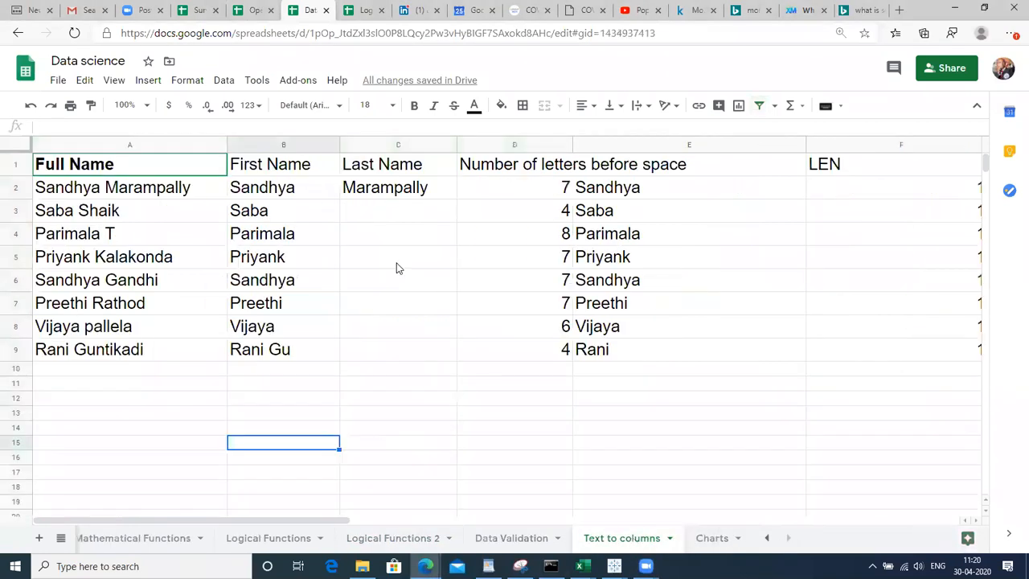
Inspect B2's =LEFT(A2,7) and C2's =RIGHT(A2,10) formulas, then go to the Charts sheet
{"action": "left_click", "coordinate": [292, 193]}
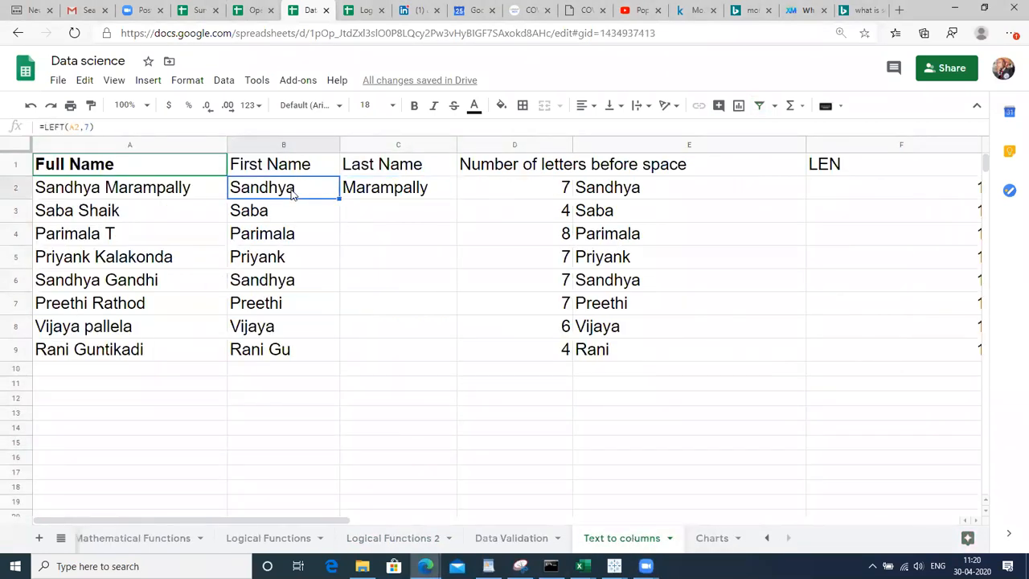
{"action": "double_click", "coordinate": [292, 191]}
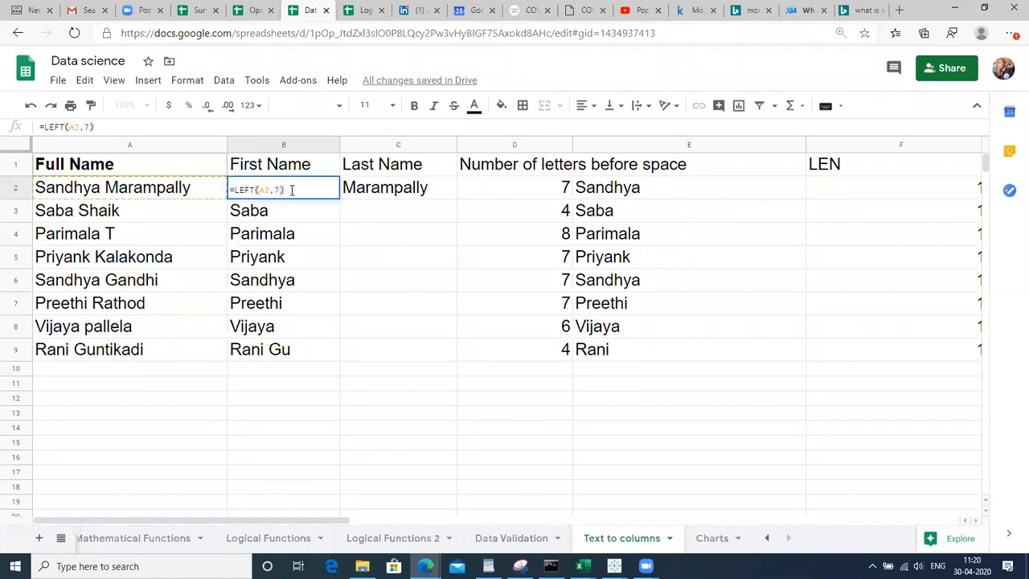
{"action": "key", "text": "Return"}
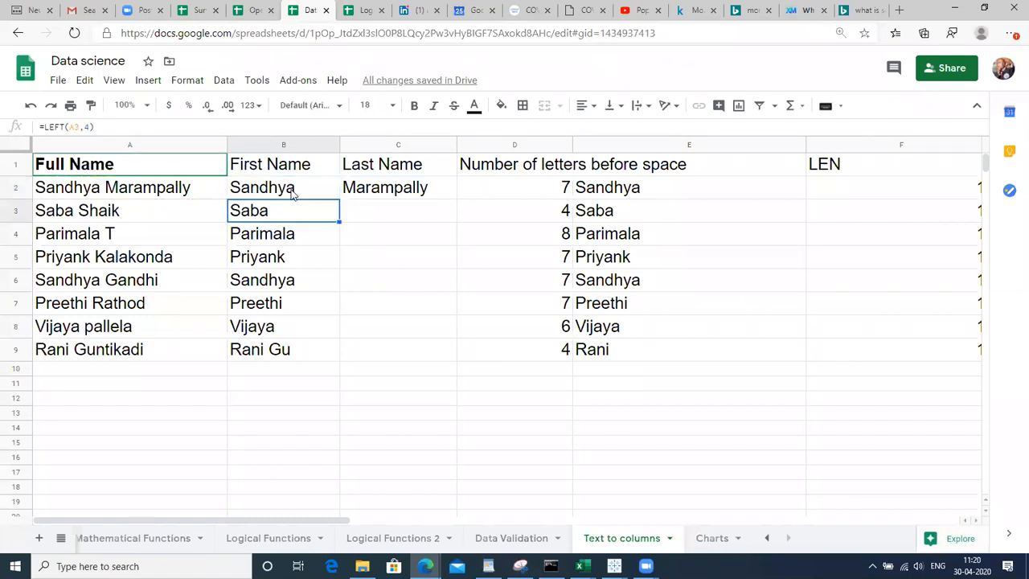
{"action": "key", "text": "Up"}
{"action": "key", "text": "Right"}
{"action": "key", "text": "Return"}
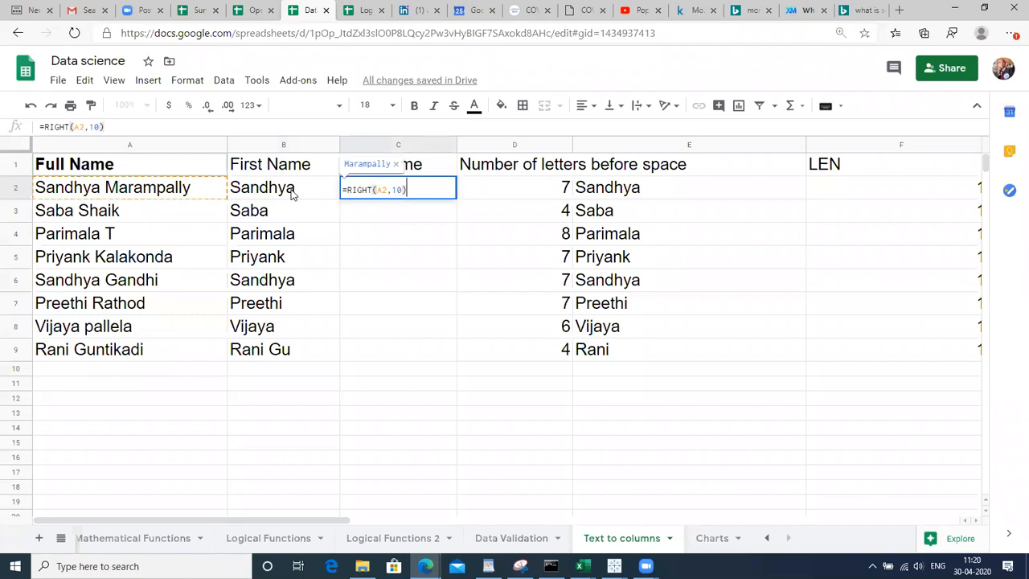
{"action": "key", "text": "Return"}
{"action": "left_click", "coordinate": [292, 193]}
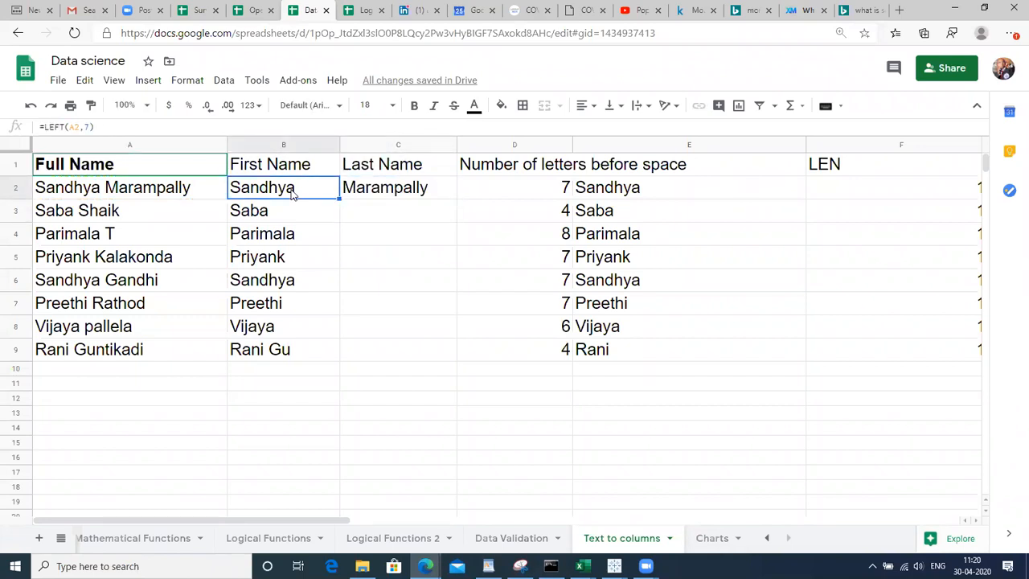
{"action": "left_click", "coordinate": [711, 538]}
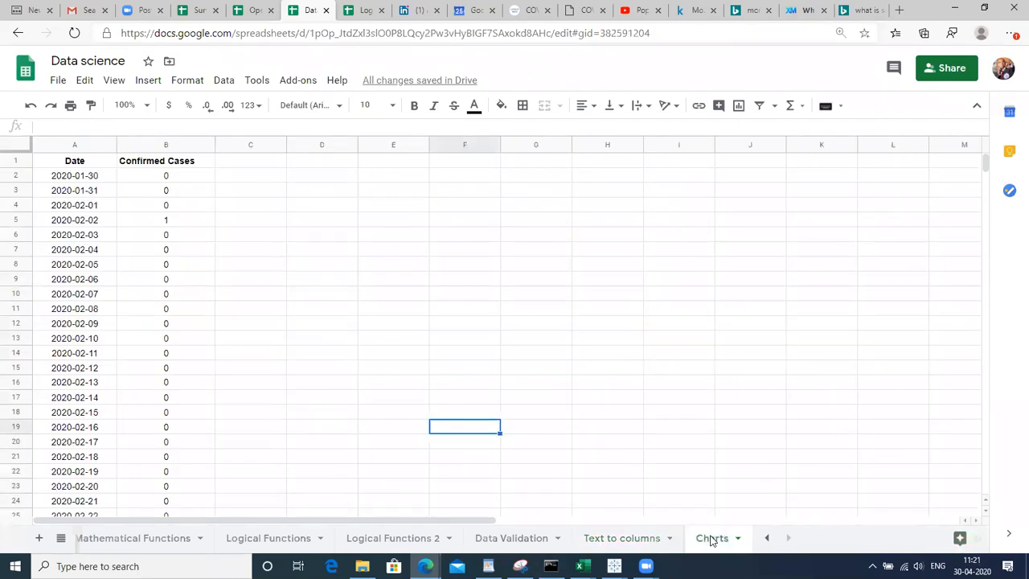
Enter a sample record (name, number, surname, city) in D4 and widen column D to fit it
{"action": "left_click", "coordinate": [312, 210]}
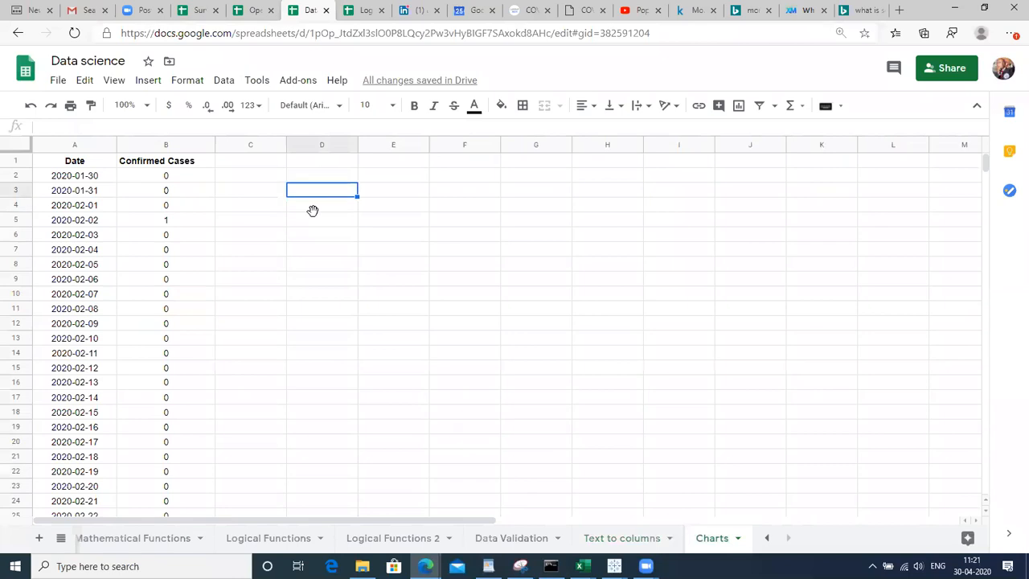
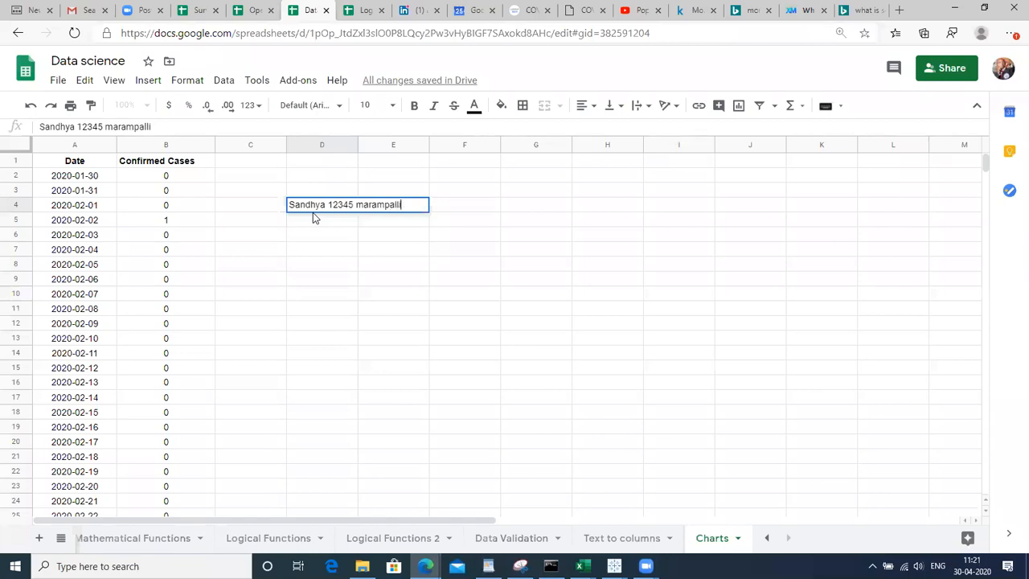
{"action": "type", "text": " Hyd"}
{"action": "type", "text": "chittanoor"}
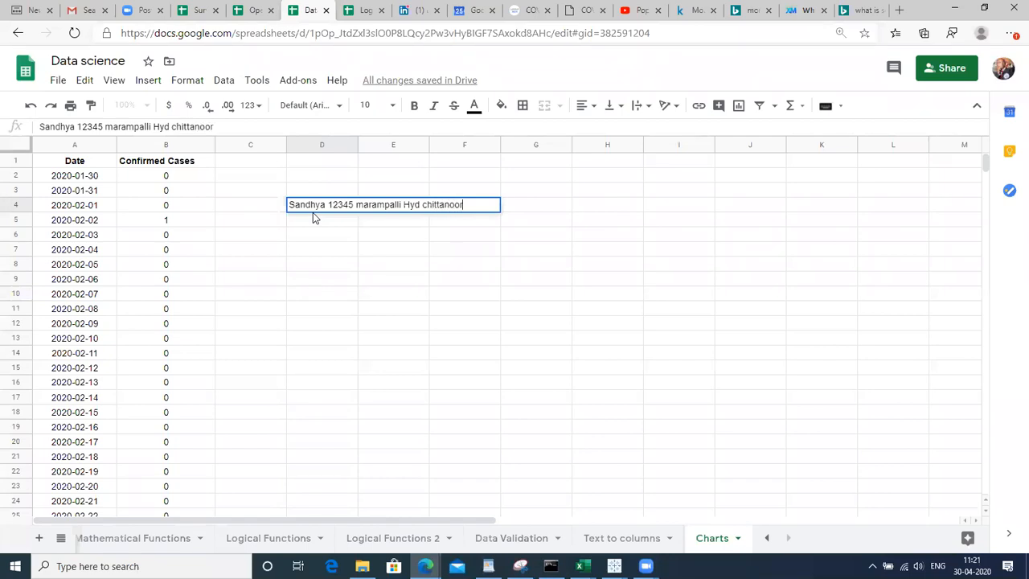
{"action": "left_click", "coordinate": [312, 206]}
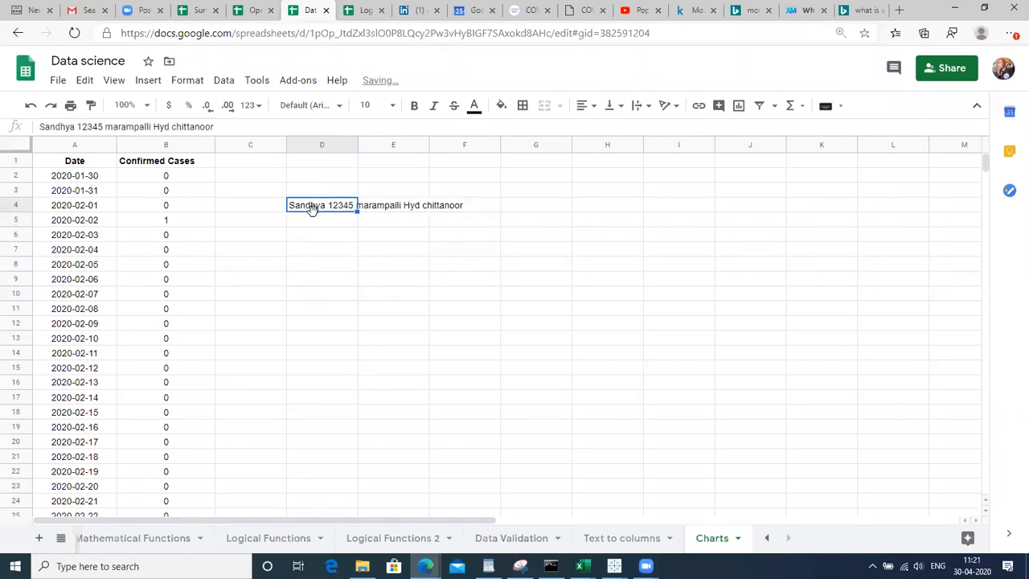
{"action": "left_click_drag", "start_coordinate": [356, 143], "coordinate": [499, 167]}
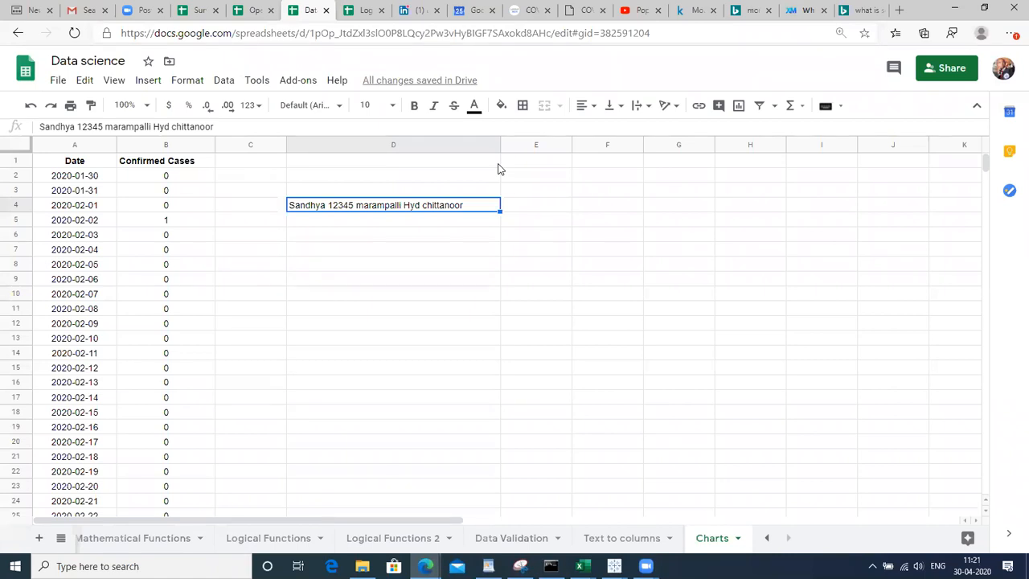
Put the headers Namr and phone into E3 and F3
{"action": "key", "text": "Right"}
{"action": "key", "text": "Right"}
{"action": "key", "text": "Right"}
{"action": "key", "text": "Right"}
{"action": "key", "text": "Right"}
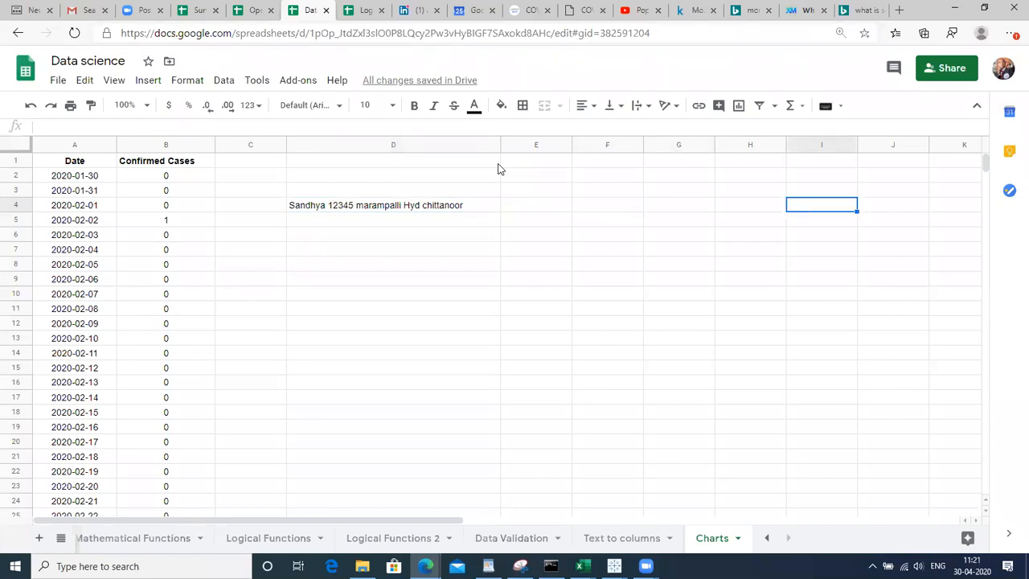
{"action": "left_click", "coordinate": [512, 193]}
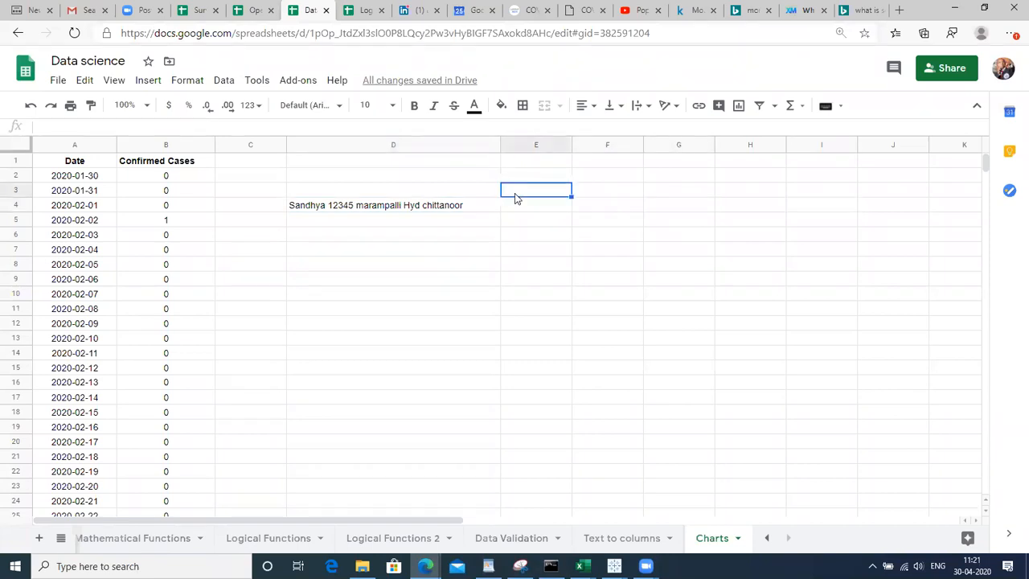
{"action": "left_click", "coordinate": [432, 342]}
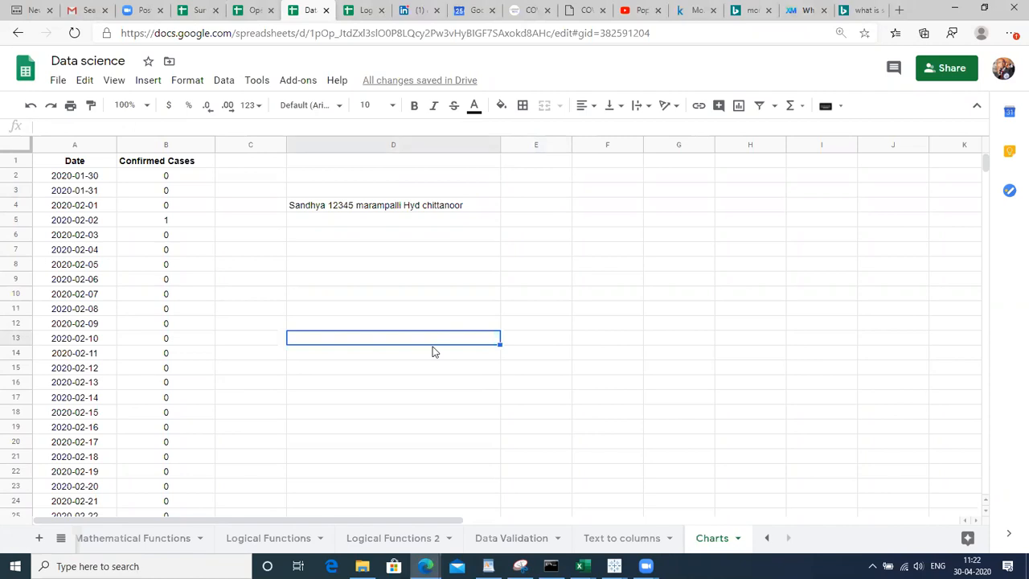
{"action": "left_click", "coordinate": [462, 212]}
{"action": "key", "text": "Right"}
{"action": "key", "text": "Up"}
{"action": "type", "text": "Namr"}
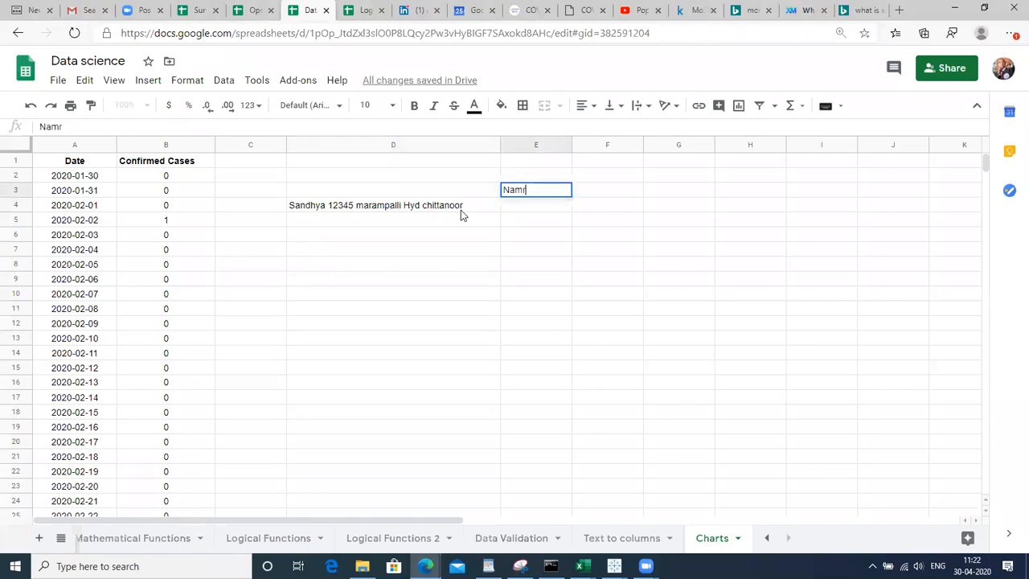
{"action": "key", "text": "Return"}
{"action": "key", "text": "Up"}
{"action": "key", "text": "Right"}
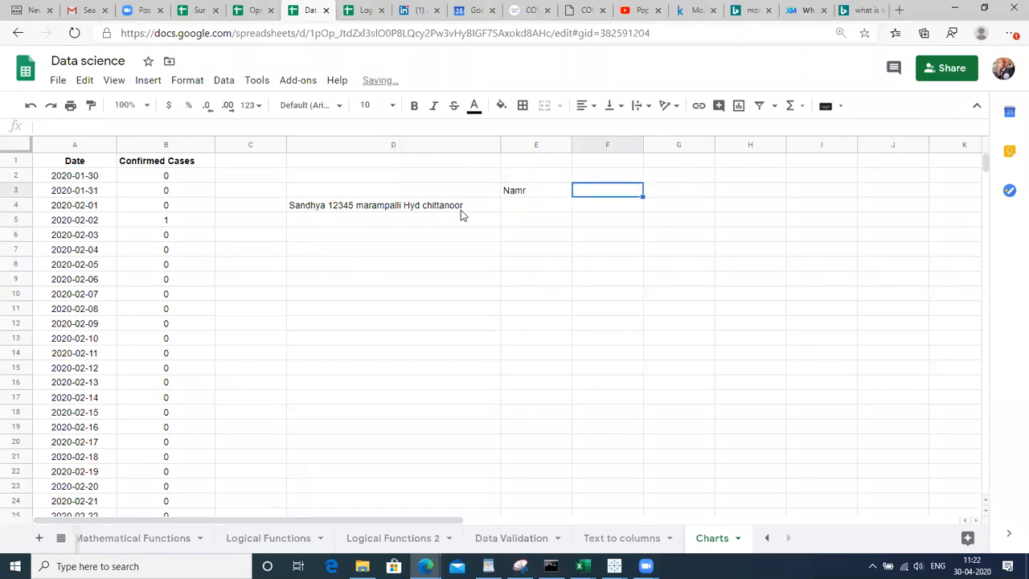
{"action": "type", "text": "phone"}
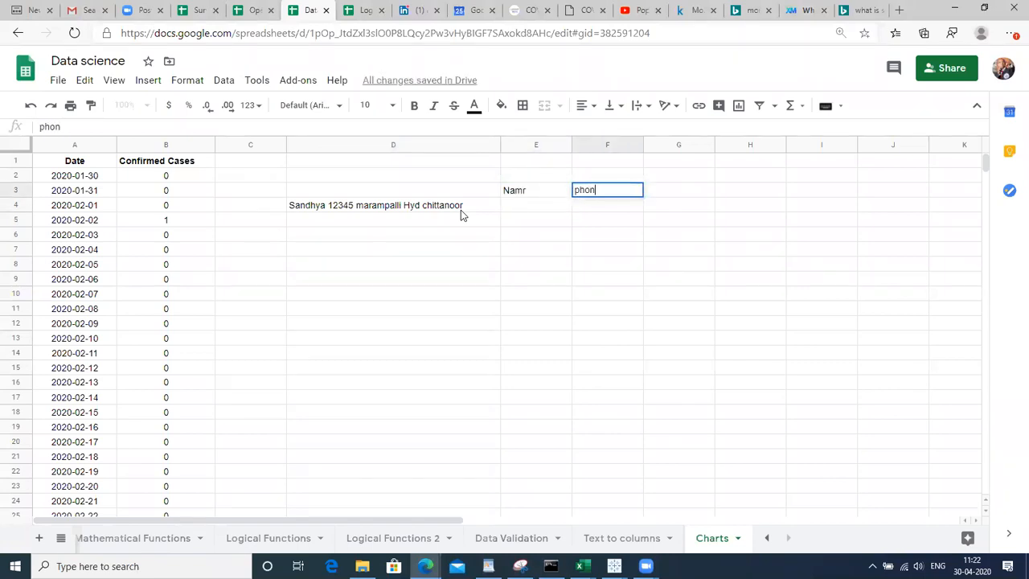
{"action": "key", "text": "Return"}
Add the headers last and city in G3 and H3, finishing on E4
{"action": "key", "text": "Up"}
{"action": "key", "text": "Right"}
{"action": "type", "text": "last"}
{"action": "key", "text": "Return"}
{"action": "key", "text": "Up"}
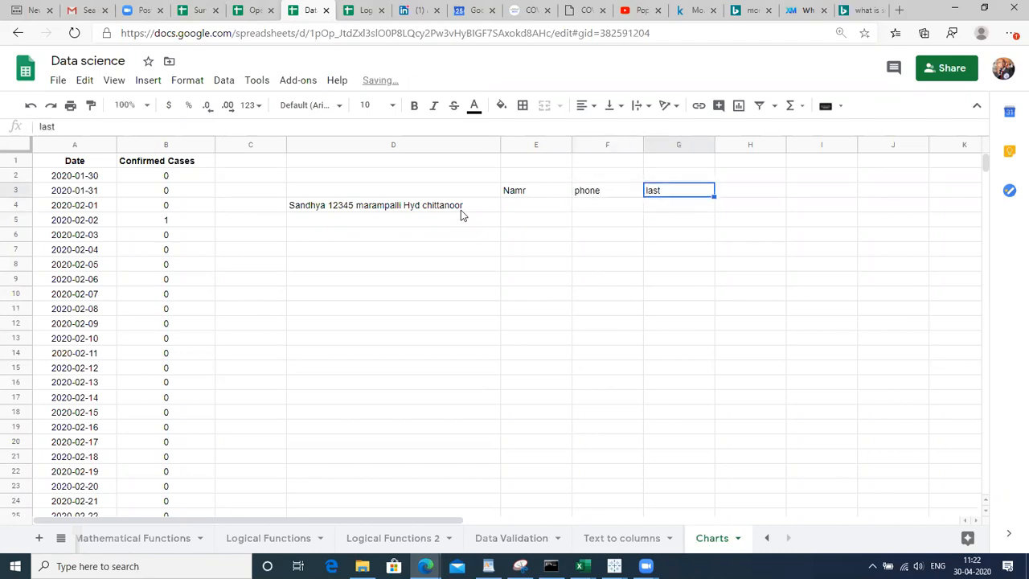
{"action": "key", "text": "Right"}
{"action": "type", "text": "city"}
{"action": "key", "text": "Return"}
{"action": "key", "text": "Left"}
{"action": "key", "text": "Left"}
{"action": "key", "text": "Left"}
{"action": "key", "text": "Left"}
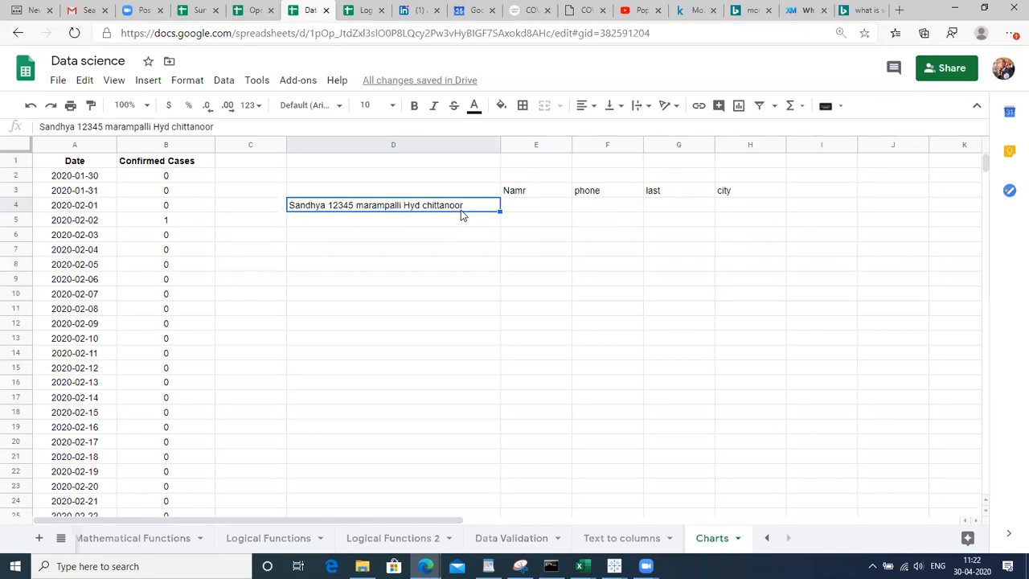
{"action": "key", "text": "Right"}
{"action": "key", "text": "Right"}
{"action": "key", "text": "Right"}
{"action": "key", "text": "Right"}
{"action": "key", "text": "Right"}
{"action": "key", "text": "Up"}
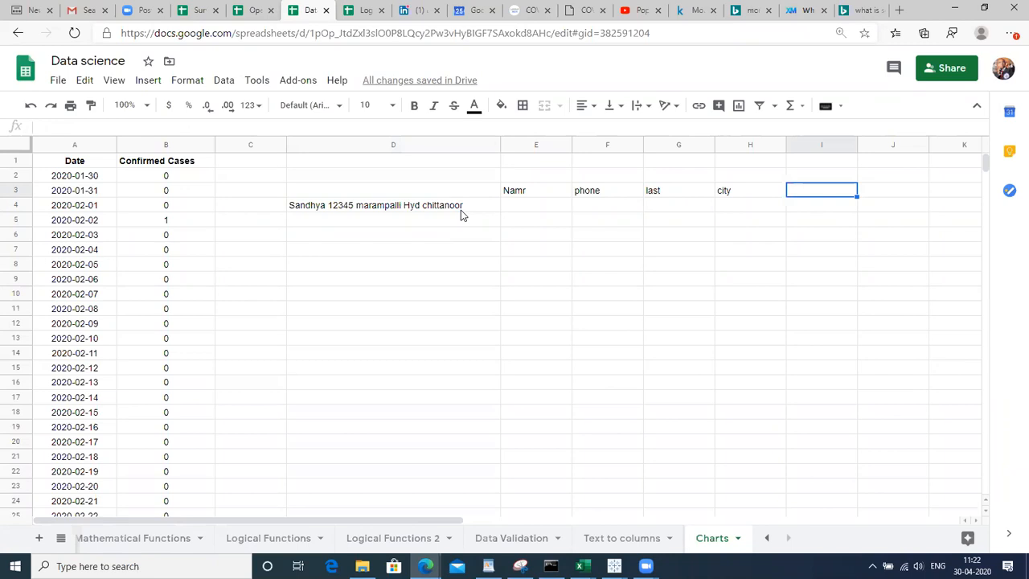
{"action": "key", "text": "Left"}
{"action": "key", "text": "Left"}
{"action": "key", "text": "Left"}
{"action": "key", "text": "Left"}
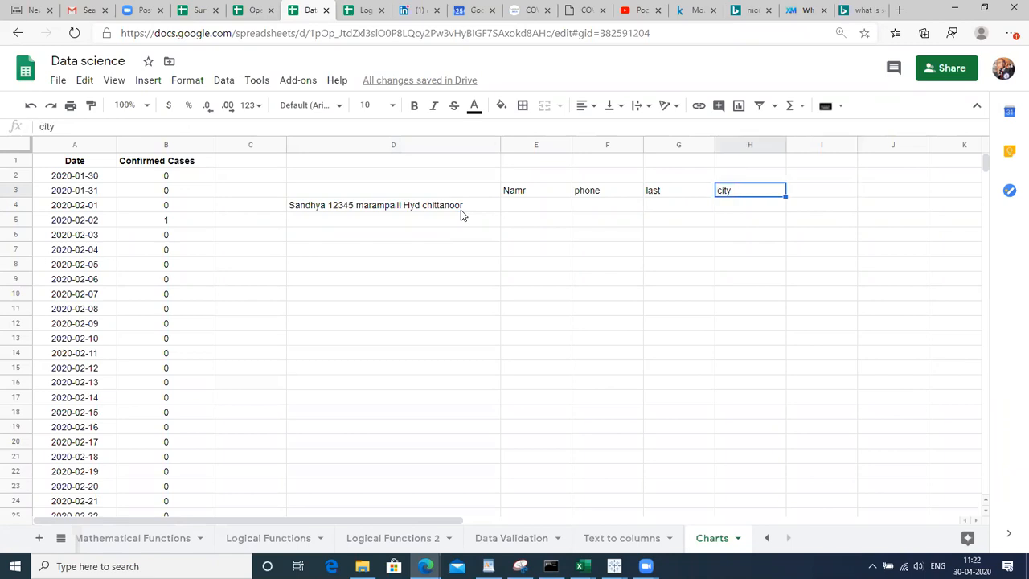
{"action": "key", "text": "Down"}
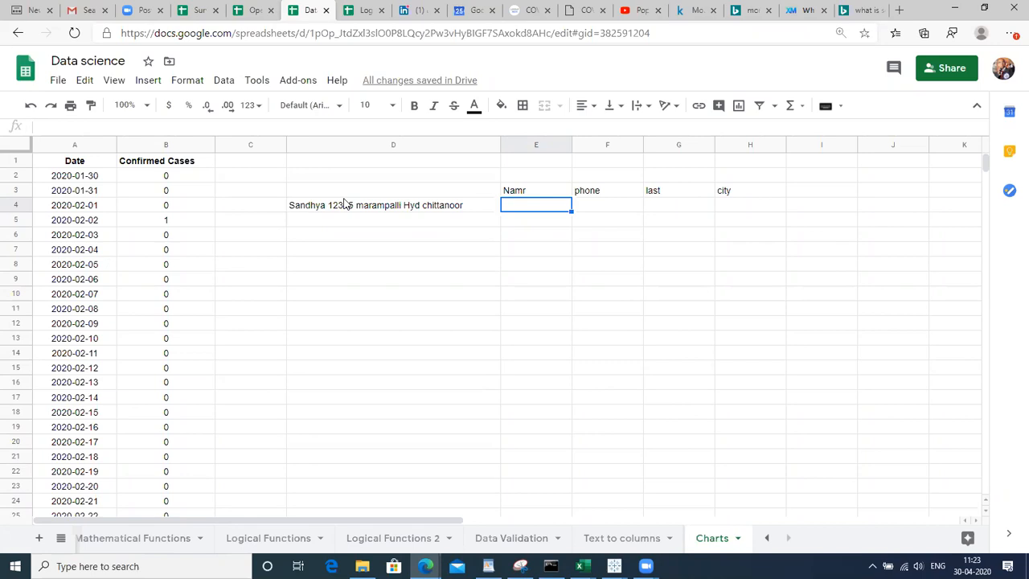
Fill the Index sheet's '7.Text to coulumns' entry in A18 with light orange
{"action": "left_click", "coordinate": [362, 209]}
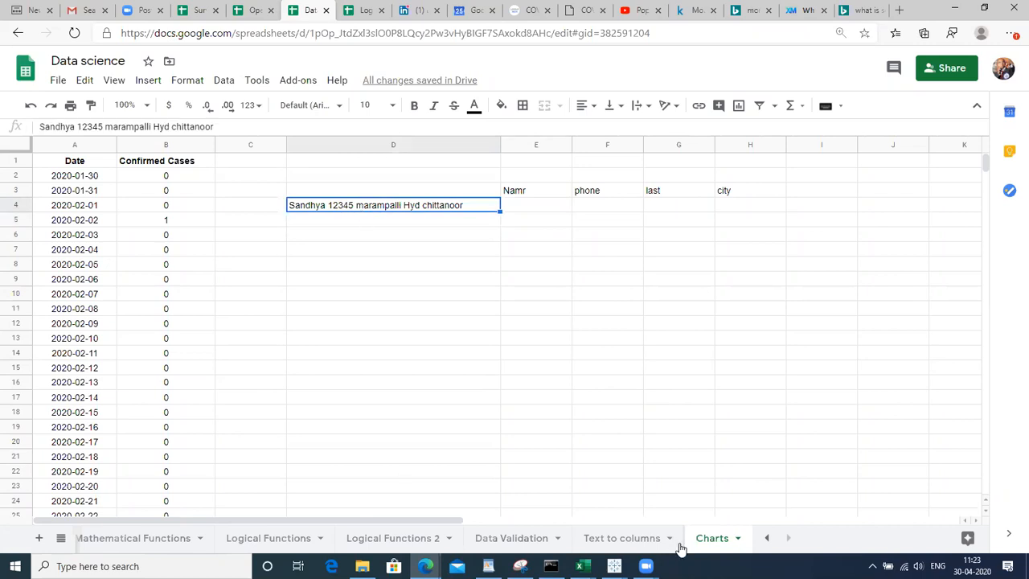
{"action": "left_click", "coordinate": [761, 542]}
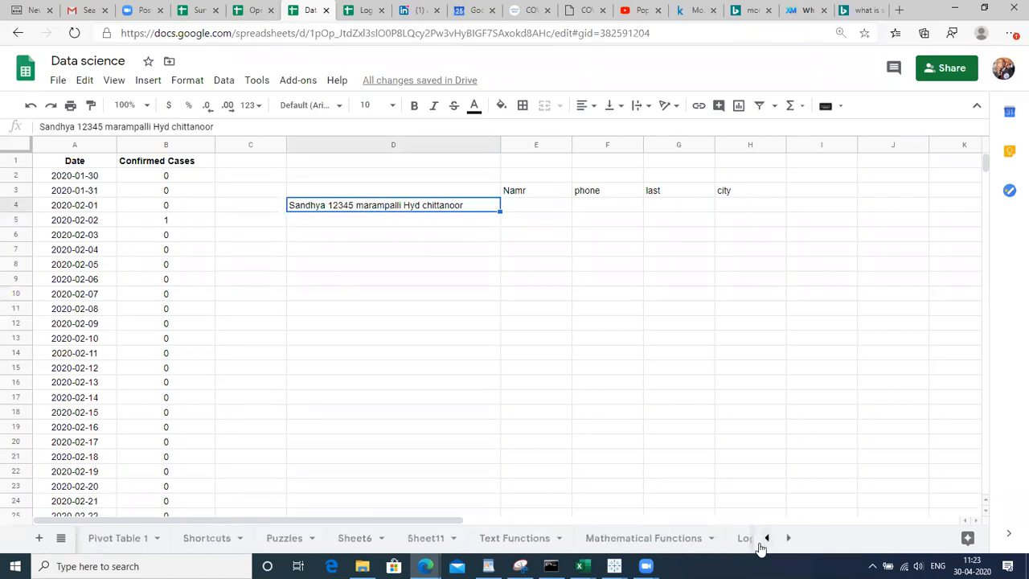
{"action": "left_click", "coordinate": [762, 542]}
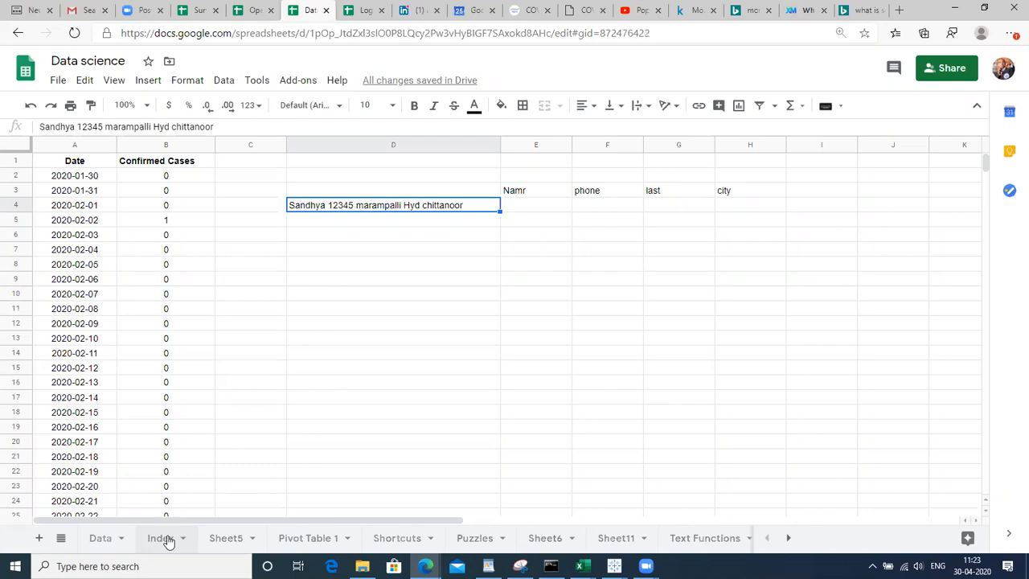
{"action": "left_click", "coordinate": [161, 538]}
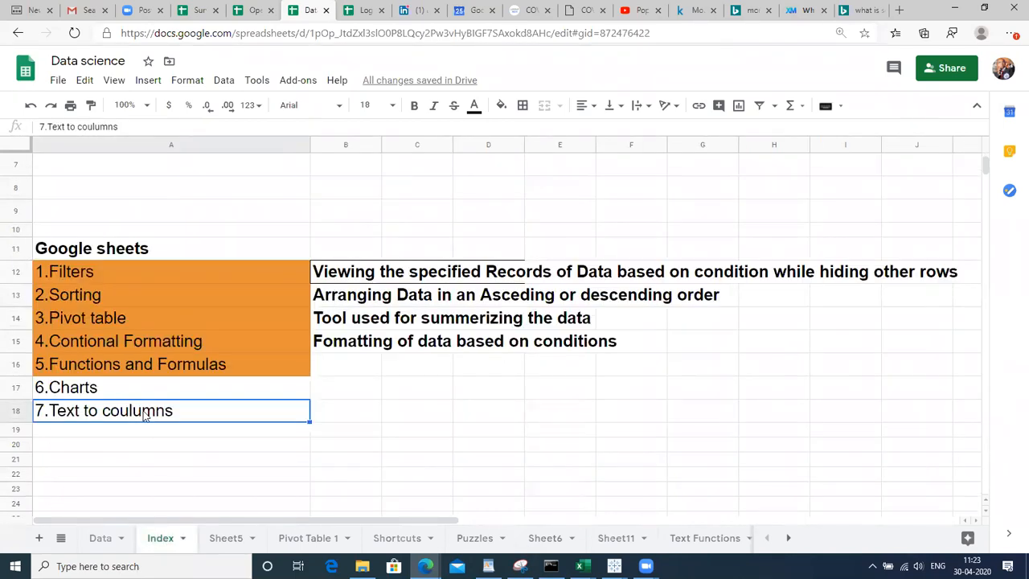
{"action": "left_click", "coordinate": [501, 110]}
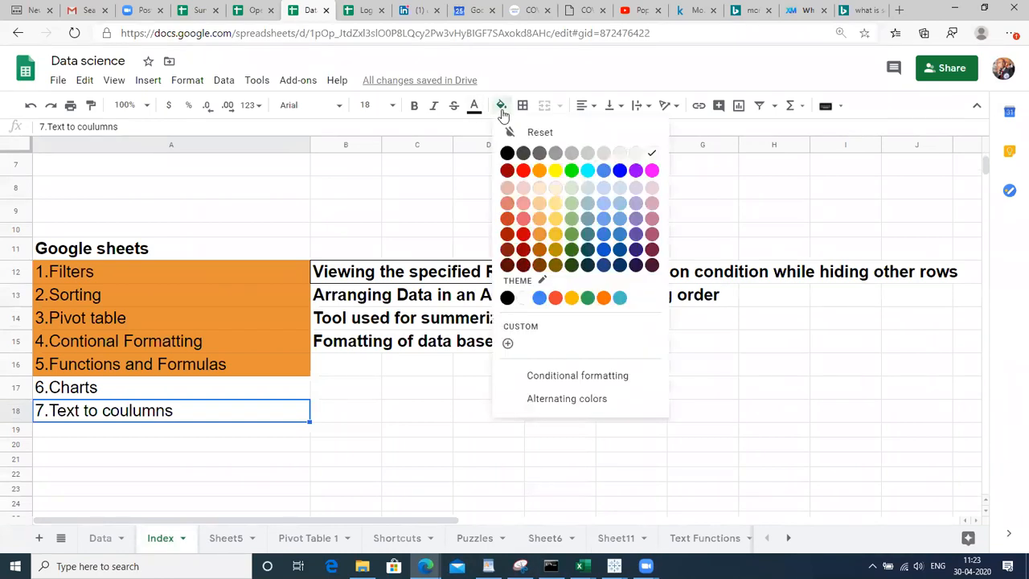
{"action": "left_click", "coordinate": [540, 221]}
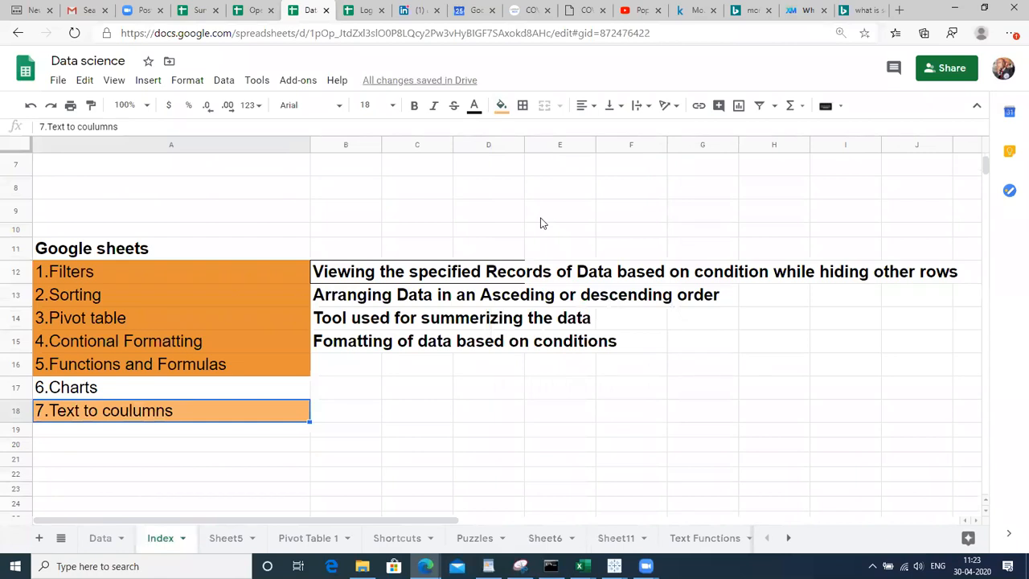
{"action": "left_click", "coordinate": [785, 537]}
{"action": "left_click", "coordinate": [785, 537]}
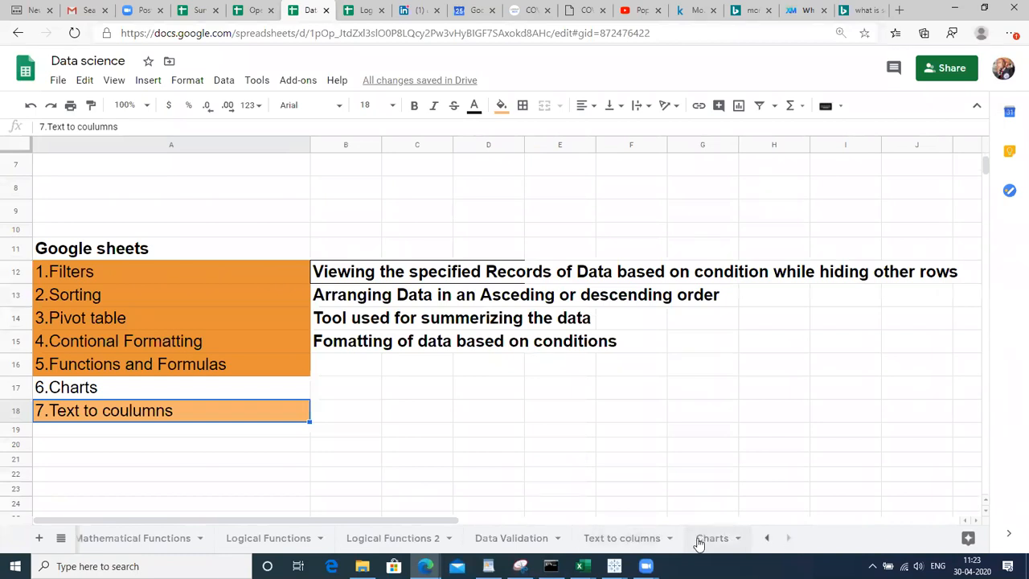
On the Charts sheet, fill D4's sample record down through D13
{"action": "left_click", "coordinate": [623, 538]}
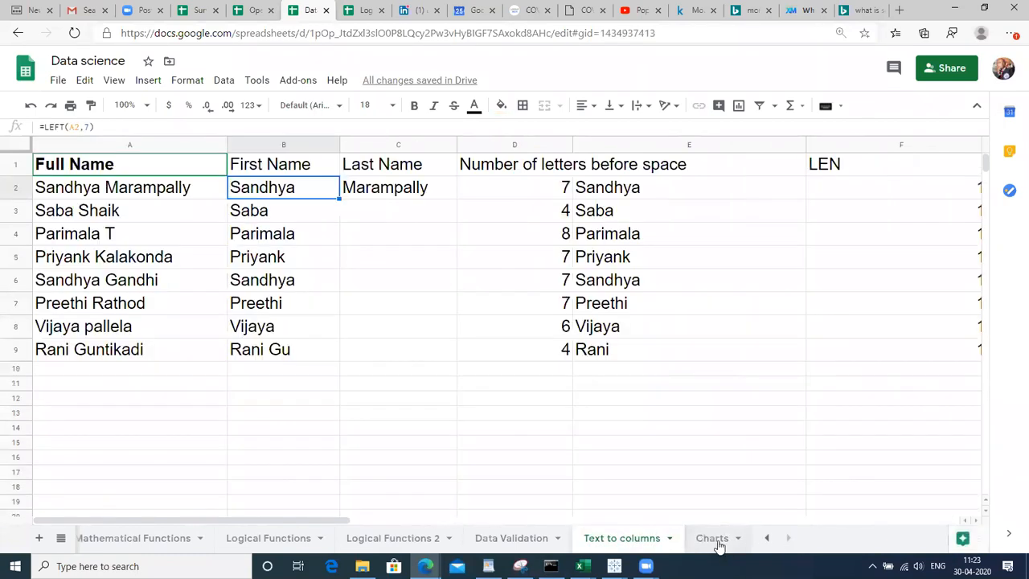
{"action": "left_click", "coordinate": [711, 540]}
{"action": "left_click", "coordinate": [491, 282]}
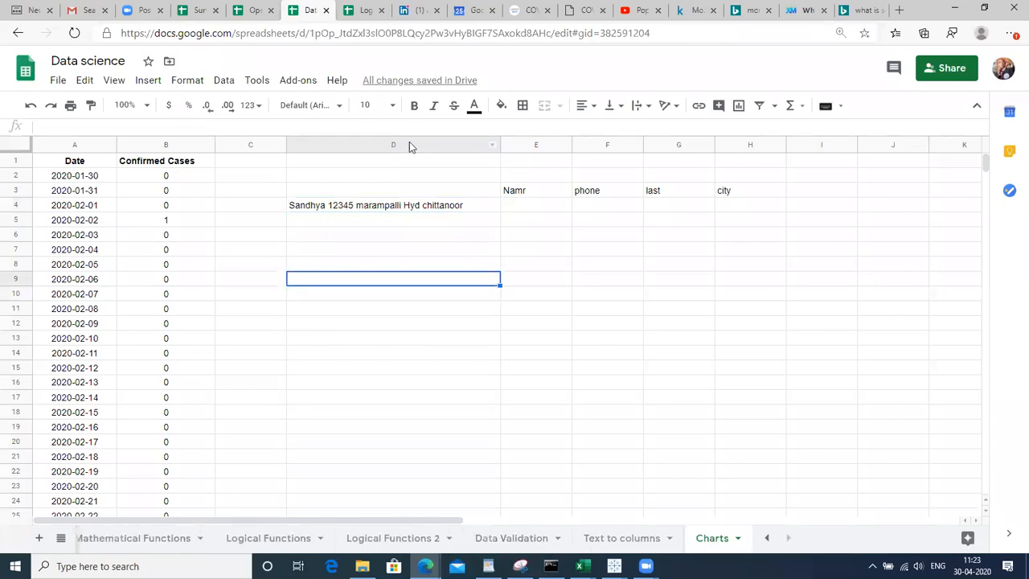
{"action": "left_click", "coordinate": [342, 147]}
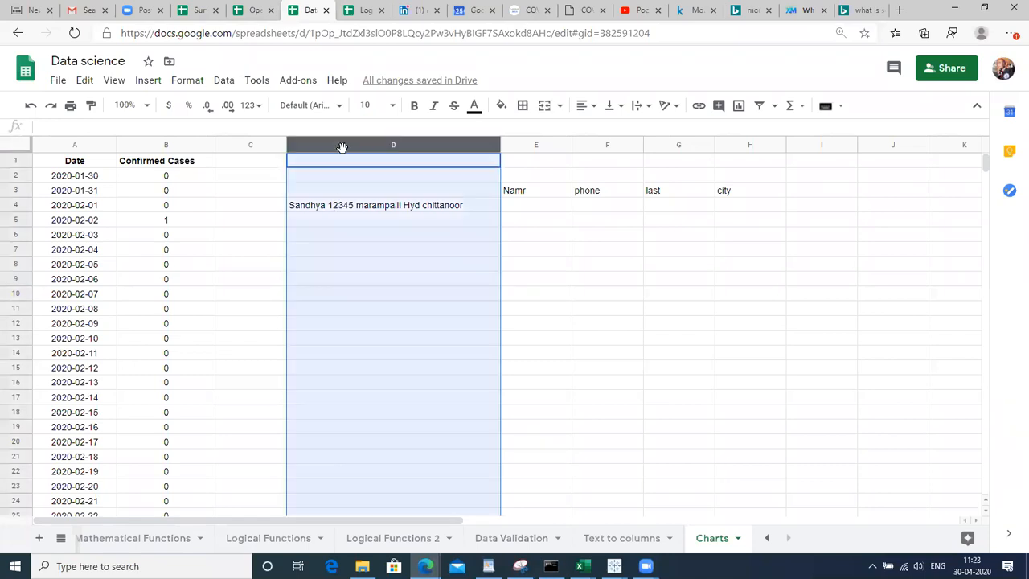
{"action": "left_click", "coordinate": [392, 211]}
{"action": "key", "text": "shift+Down"}
{"action": "key", "text": "shift+Down"}
{"action": "key", "text": "shift+Down"}
{"action": "key", "text": "shift+Down"}
{"action": "key", "text": "shift+Down"}
{"action": "key", "text": "shift+Down"}
{"action": "key", "text": "shift+Down"}
{"action": "key", "text": "shift+Down"}
{"action": "key", "text": "shift+Down"}
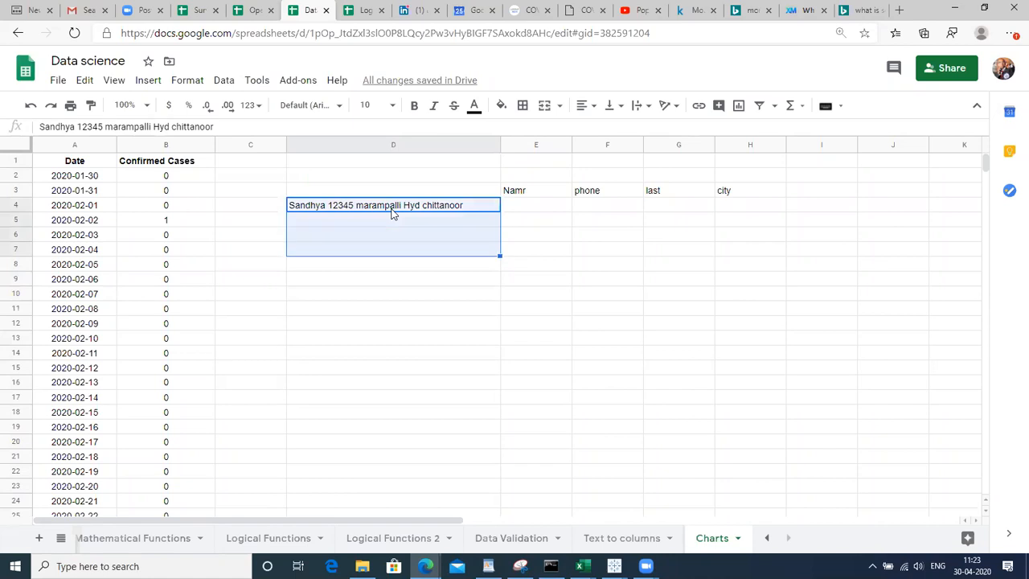
{"action": "key", "text": "ctrl+d"}
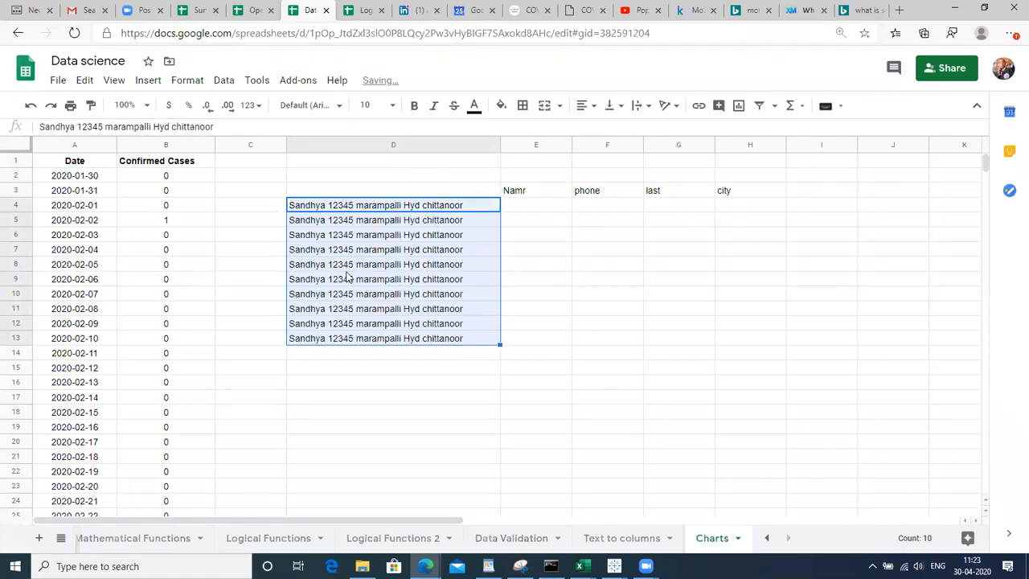
Give D8 a new phone number and name, and D9 a different name
{"action": "double_click", "coordinate": [347, 268]}
{"action": "key", "text": "ctrl+Left"}
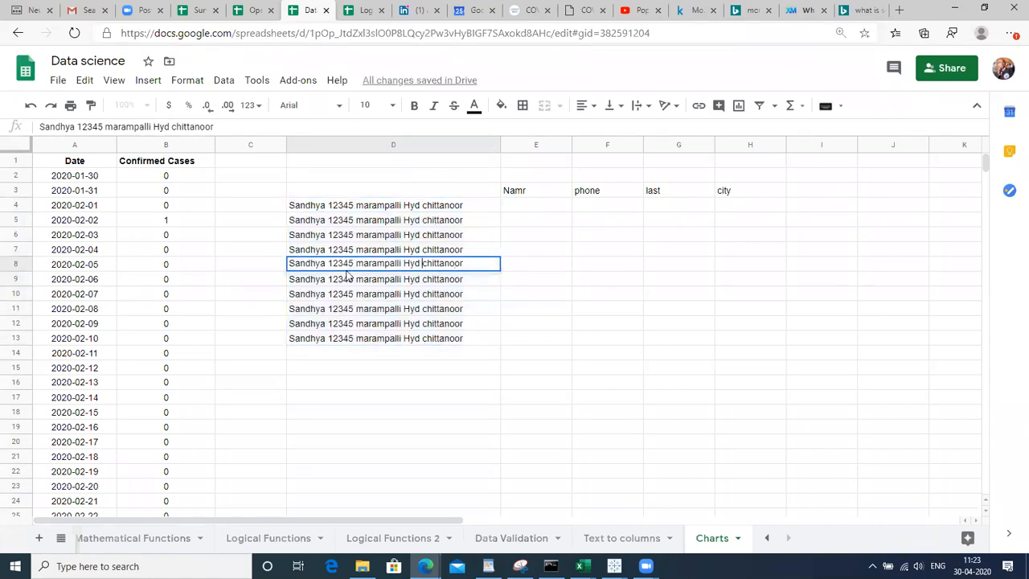
{"action": "key", "text": "shift+Left"}
{"action": "key", "text": "shift+Left"}
{"action": "key", "text": "shift+Left"}
{"action": "key", "text": "shift+Left"}
{"action": "key", "text": "shift+Left"}
{"action": "triple_click", "coordinate": [311, 263]}
{"action": "double_click", "coordinate": [311, 263]}
{"action": "type", "text": "priyank"}
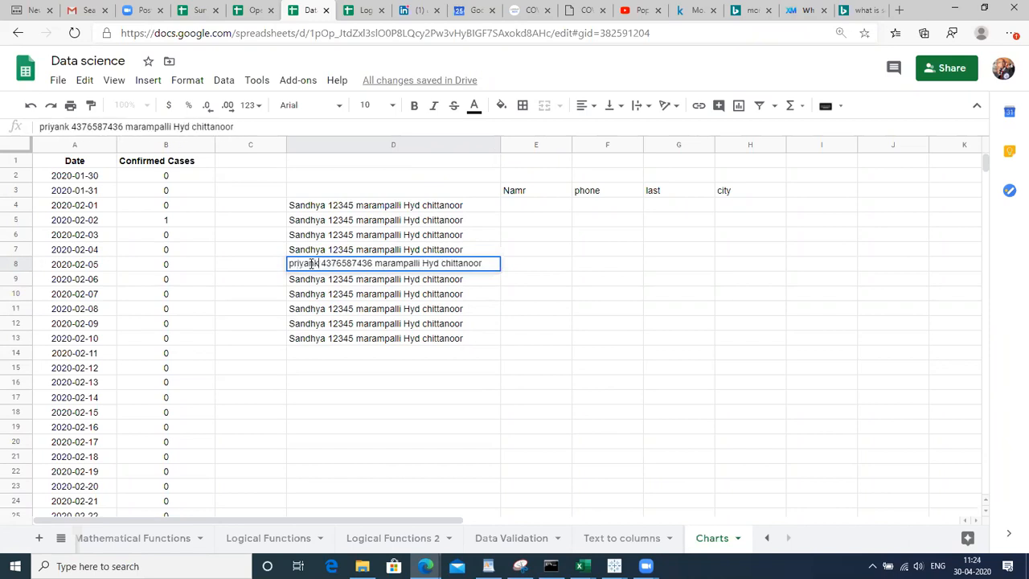
{"action": "type", "text": "a"}
{"action": "key", "text": "Return"}
{"action": "key", "text": "Return"}
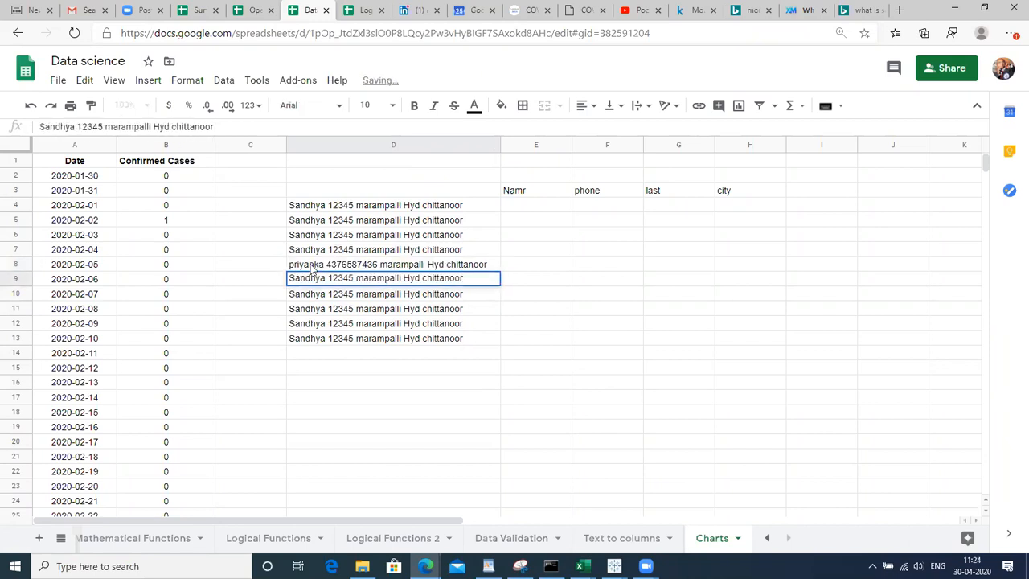
{"action": "key", "text": "ctrl+shift+Left"}
{"action": "key", "text": "ctrl+shift+Left"}
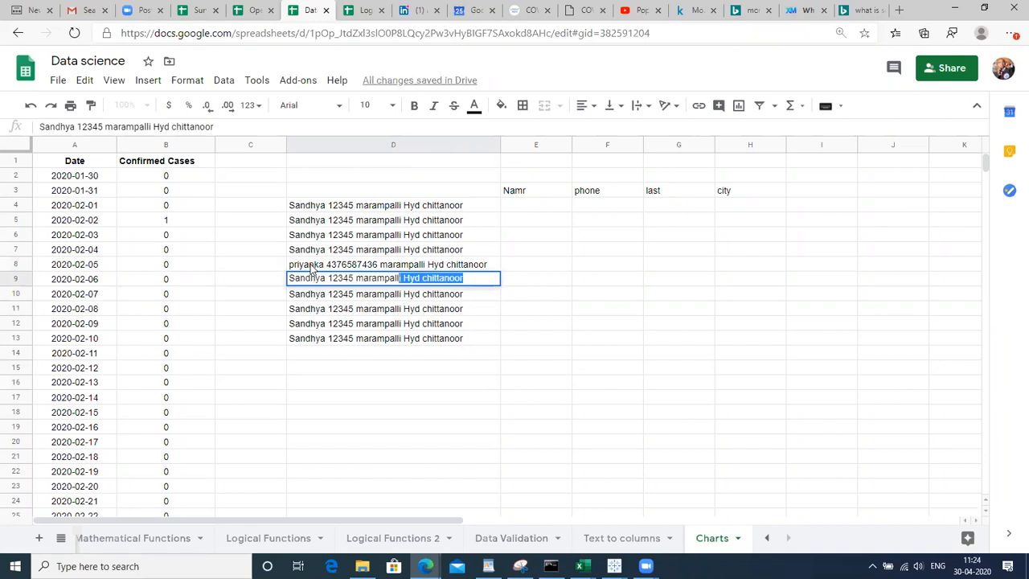
{"action": "key", "text": "ctrl+Left"}
{"action": "key", "text": "ctrl+Left"}
{"action": "key", "text": "Left"}
{"action": "key", "text": "shift+Left"}
{"action": "key", "text": "shift+Left"}
{"action": "key", "text": "shift+Left"}
{"action": "key", "text": "shift+Left"}
{"action": "key", "text": "shift+Left"}
{"action": "key", "text": "shift+Left"}
{"action": "key", "text": "shift+Left"}
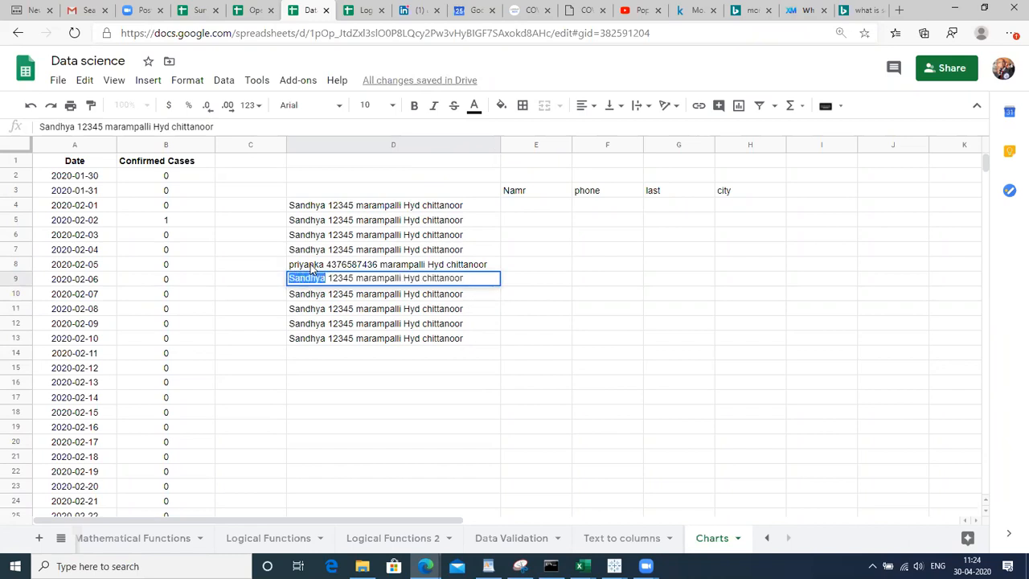
{"action": "type", "text": "Parimala"}
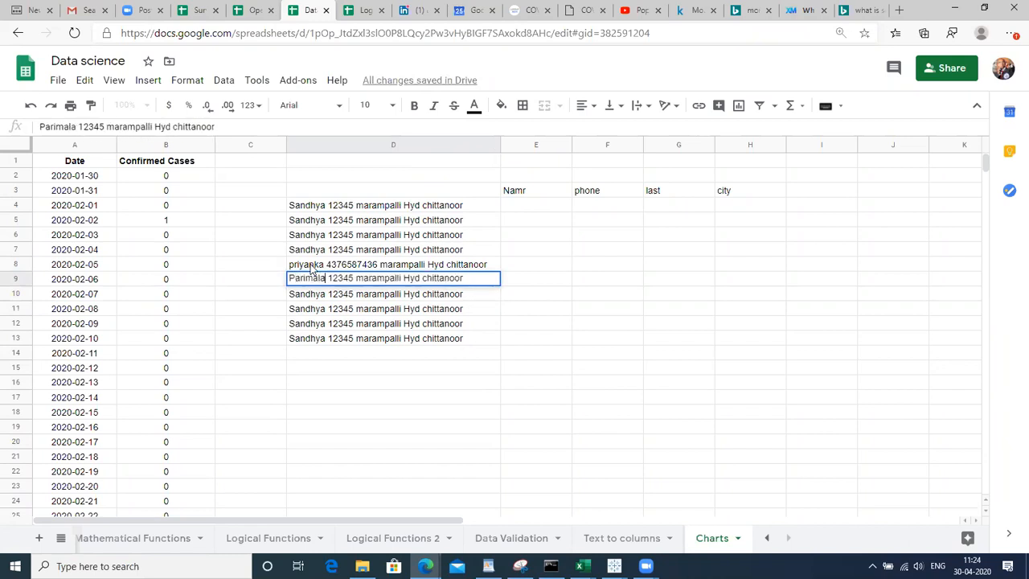
{"action": "key", "text": "Return"}
Replace the phone number and name in D10 with different ones
{"action": "key", "text": "Left"}
{"action": "key", "text": "Right"}
{"action": "key", "text": "F2"}
{"action": "key", "text": "Left"}
{"action": "key", "text": "Left"}
{"action": "key", "text": "Left"}
{"action": "key", "text": "Left"}
{"action": "key", "text": "Left"}
{"action": "key", "text": "Left"}
{"action": "key", "text": "Left"}
{"action": "key", "text": "Left"}
{"action": "key", "text": "Left"}
{"action": "key", "text": "Left"}
{"action": "key", "text": "Left"}
{"action": "key", "text": "Left"}
{"action": "key", "text": "Left"}
{"action": "key", "text": "Left"}
{"action": "key", "text": "Left"}
{"action": "key", "text": "Left"}
{"action": "key", "text": "Left"}
{"action": "key", "text": "Left"}
{"action": "key", "text": "Left"}
{"action": "key", "text": "Left"}
{"action": "key", "text": "Left"}
{"action": "key", "text": "shift+Left"}
{"action": "key", "text": "shift+Left"}
{"action": "key", "text": "shift+Left"}
{"action": "key", "text": "shift+Left"}
{"action": "key", "text": "shift+Left"}
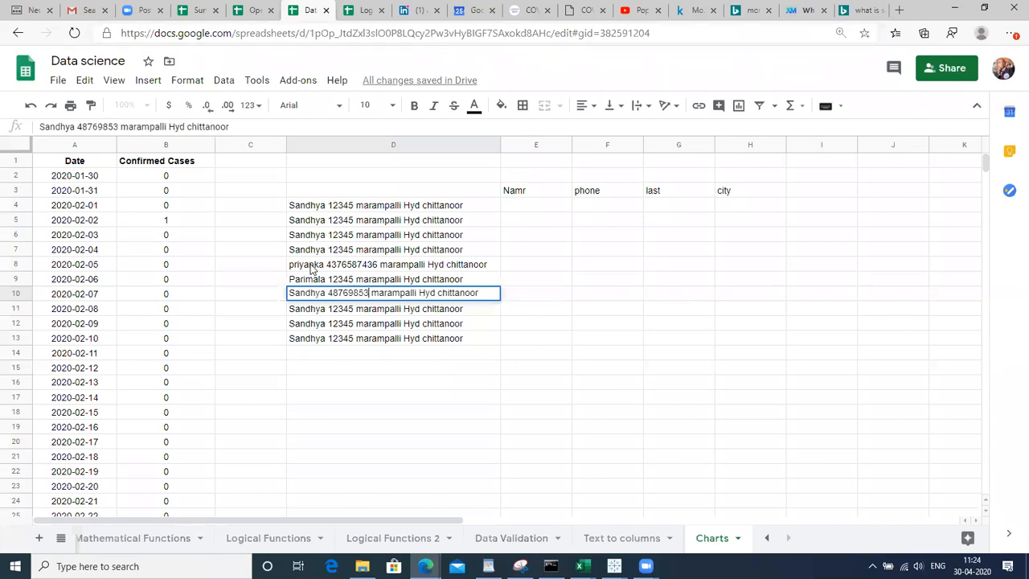
{"action": "key", "text": "Left"}
{"action": "key", "text": "Left"}
{"action": "key", "text": "Left"}
{"action": "key", "text": "Left"}
{"action": "key", "text": "Left"}
{"action": "key", "text": "Left"}
{"action": "key", "text": "Left"}
{"action": "key", "text": "Left"}
{"action": "key", "text": "Left"}
{"action": "key", "text": "Left"}
{"action": "key", "text": "Left"}
{"action": "key", "text": "Left"}
{"action": "key", "text": "Left"}
{"action": "key", "text": "Left"}
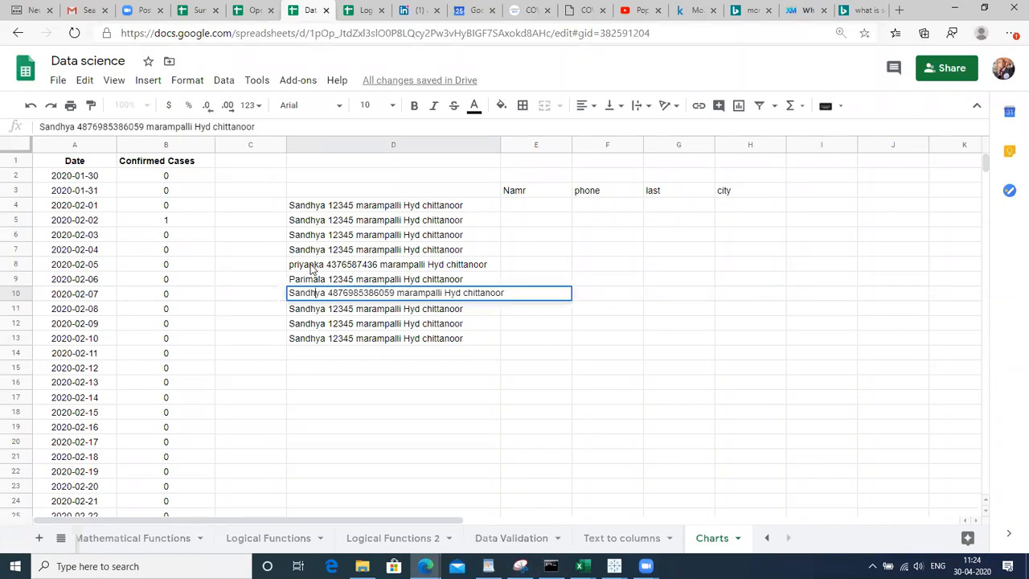
{"action": "key", "text": "shift+Left"}
{"action": "key", "text": "shift+Left"}
{"action": "key", "text": "shift+Left"}
{"action": "key", "text": "shift+Left"}
{"action": "key", "text": "shift+Left"}
{"action": "key", "text": "shift+Left"}
{"action": "key", "text": "shift+Left"}
{"action": "type", "text": "Vijaya"}
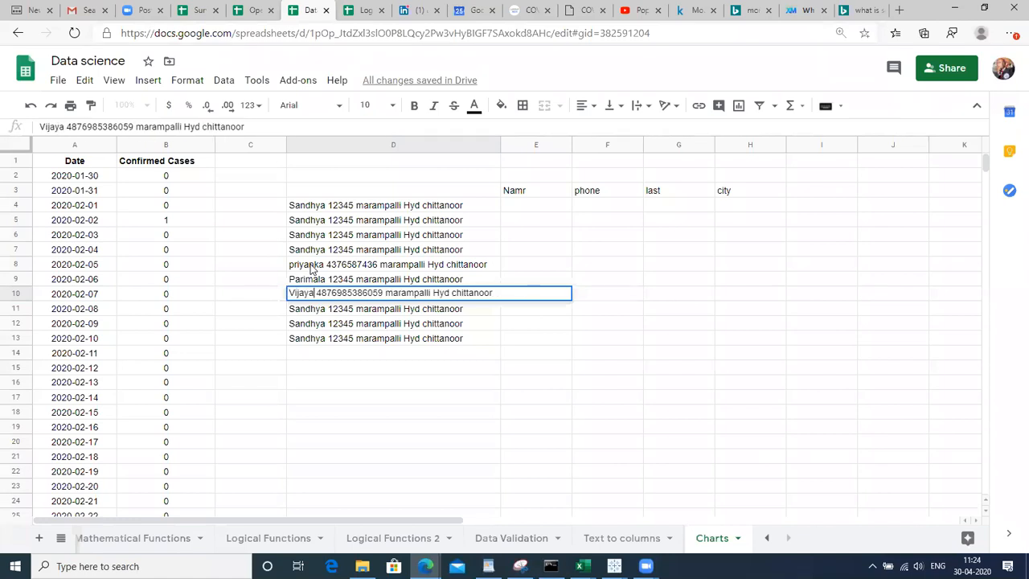
{"action": "key", "text": "Return"}
{"action": "key", "text": "Up"}
{"action": "key", "text": "Up"}
{"action": "key", "text": "Up"}
{"action": "key", "text": "Up"}
{"action": "key", "text": "Up"}
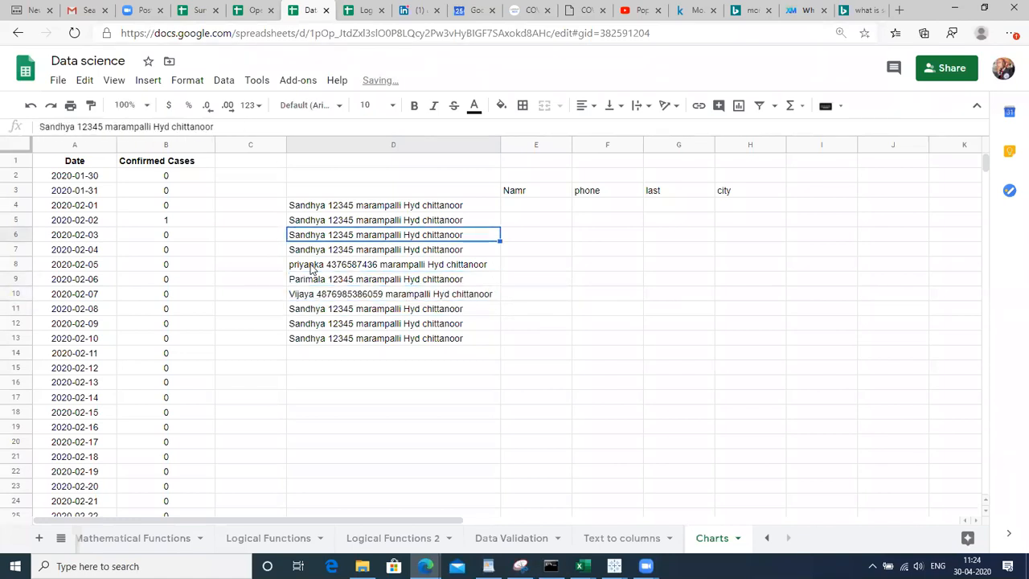
{"action": "left_click", "coordinate": [338, 181]}
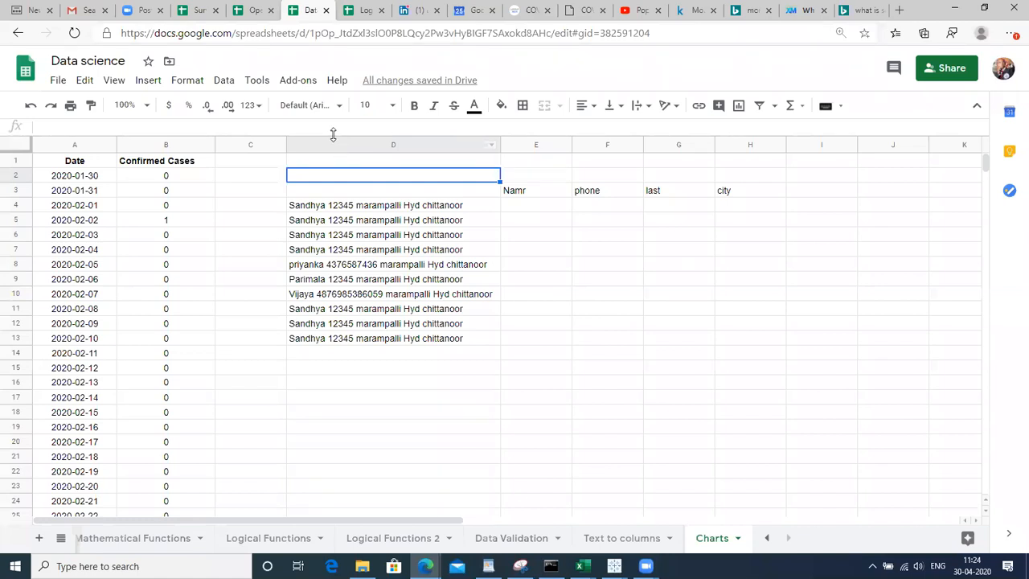
Split column D's records into columns D–H using Space as the separator
{"action": "left_click", "coordinate": [335, 144]}
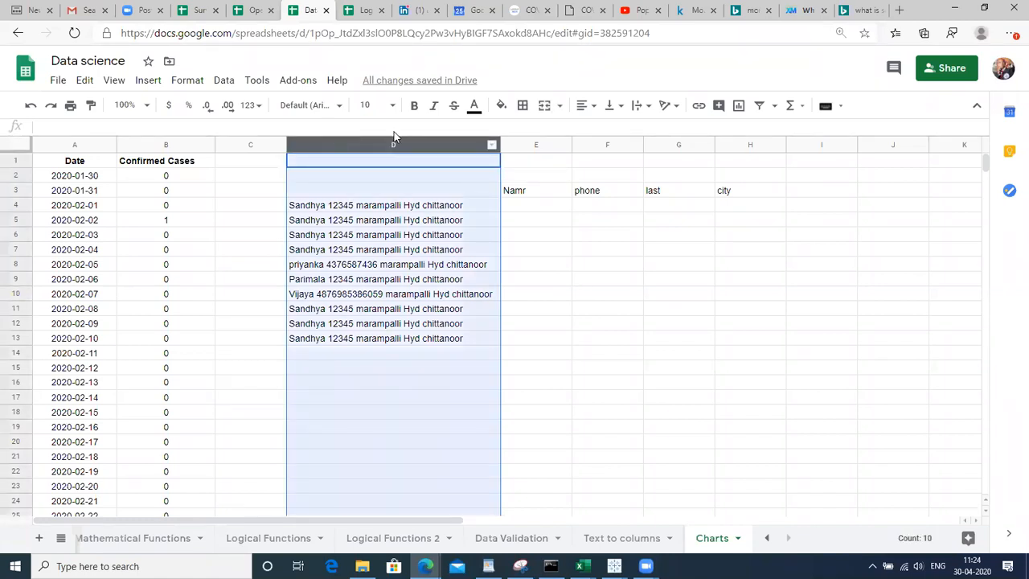
{"action": "left_click", "coordinate": [218, 82]}
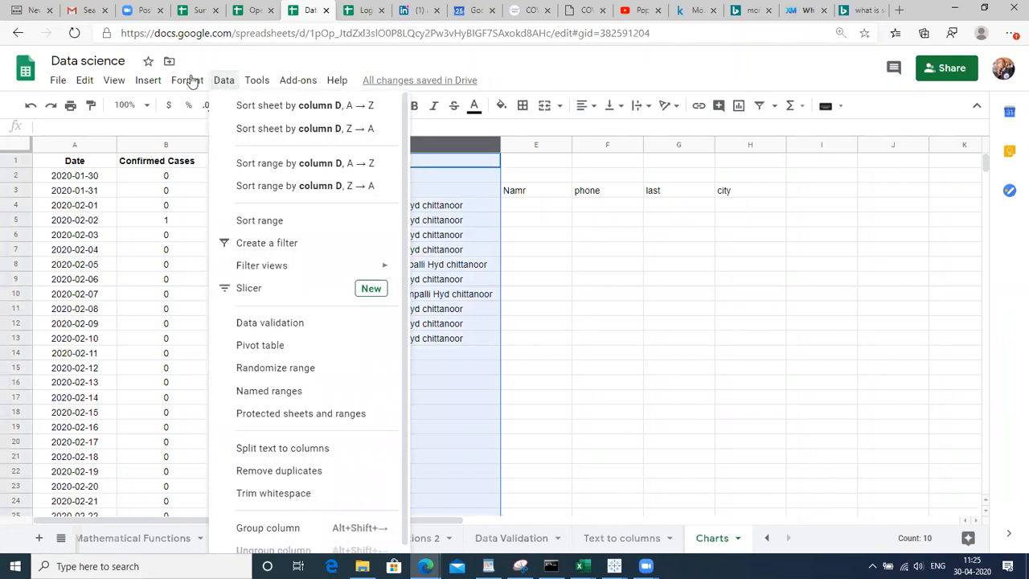
{"action": "mouse_move", "coordinate": [190, 84]}
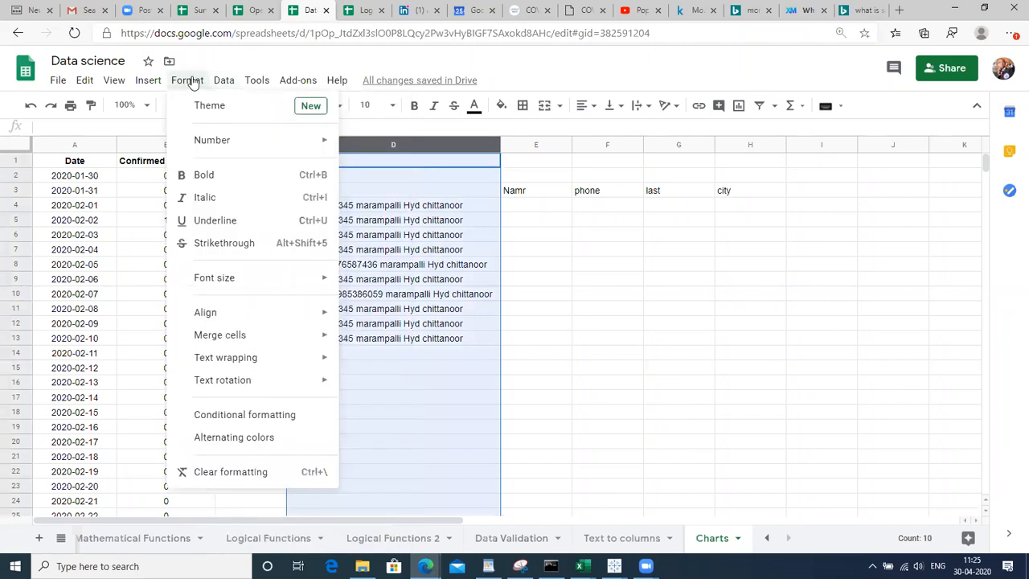
{"action": "mouse_move", "coordinate": [233, 84]}
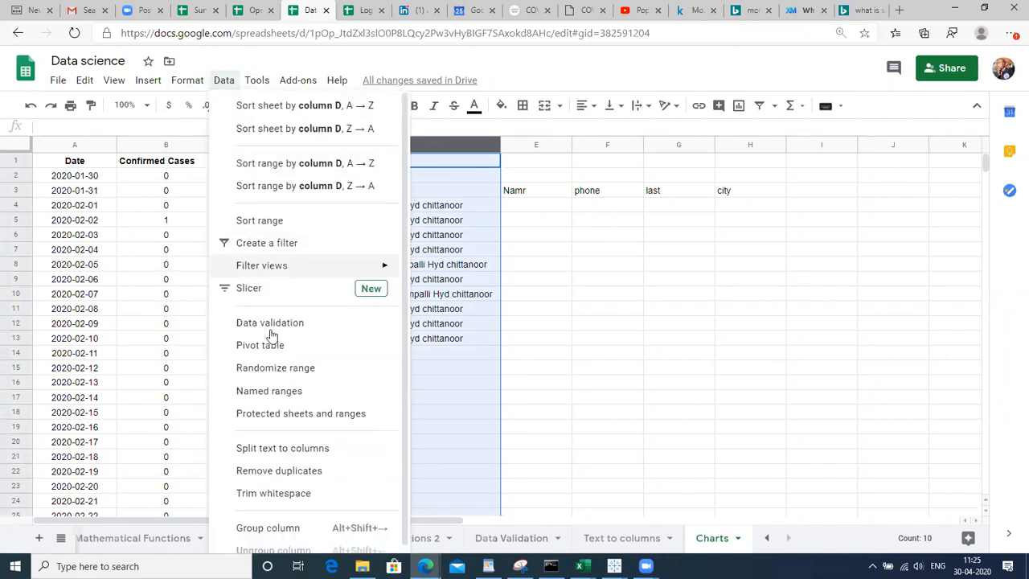
{"action": "left_click", "coordinate": [273, 451]}
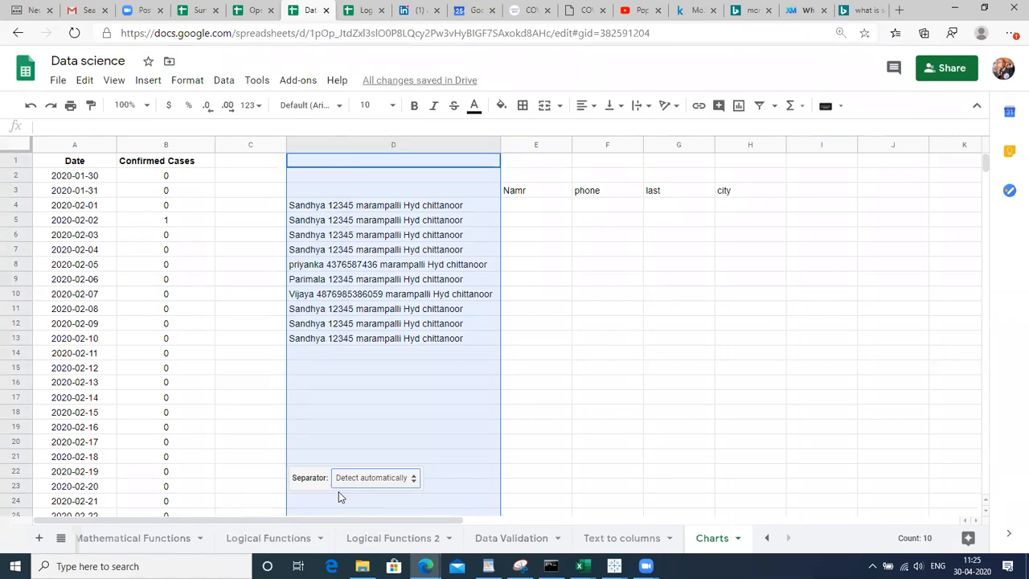
{"action": "left_click", "coordinate": [412, 481]}
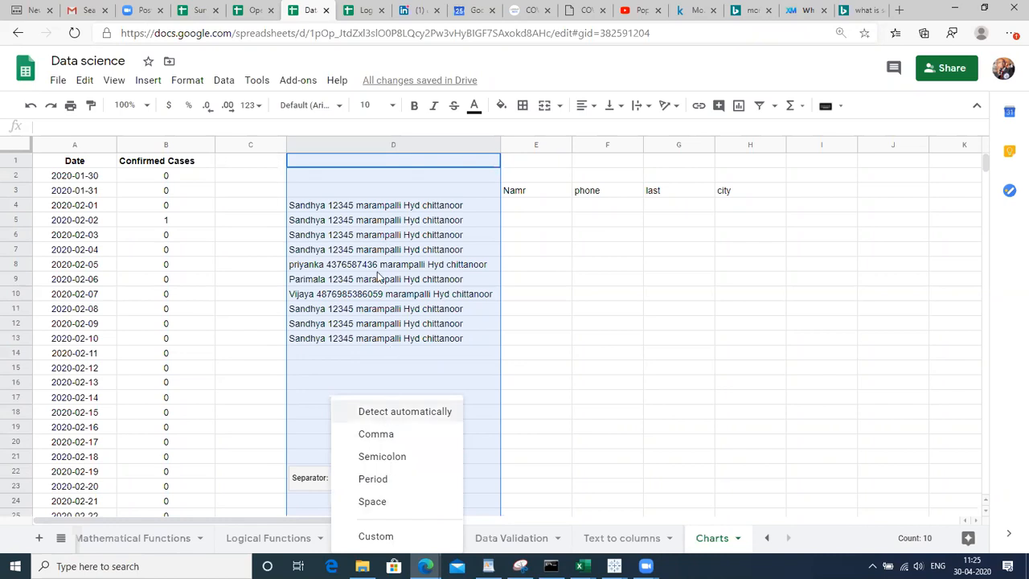
{"action": "left_click", "coordinate": [370, 501]}
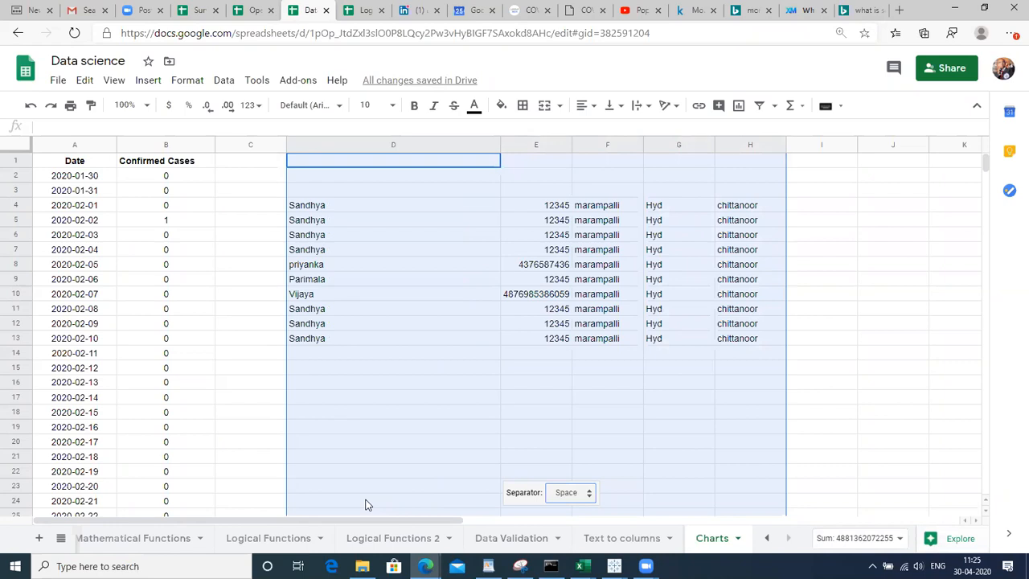
{"action": "left_click_drag", "start_coordinate": [365, 504], "coordinate": [729, 418]}
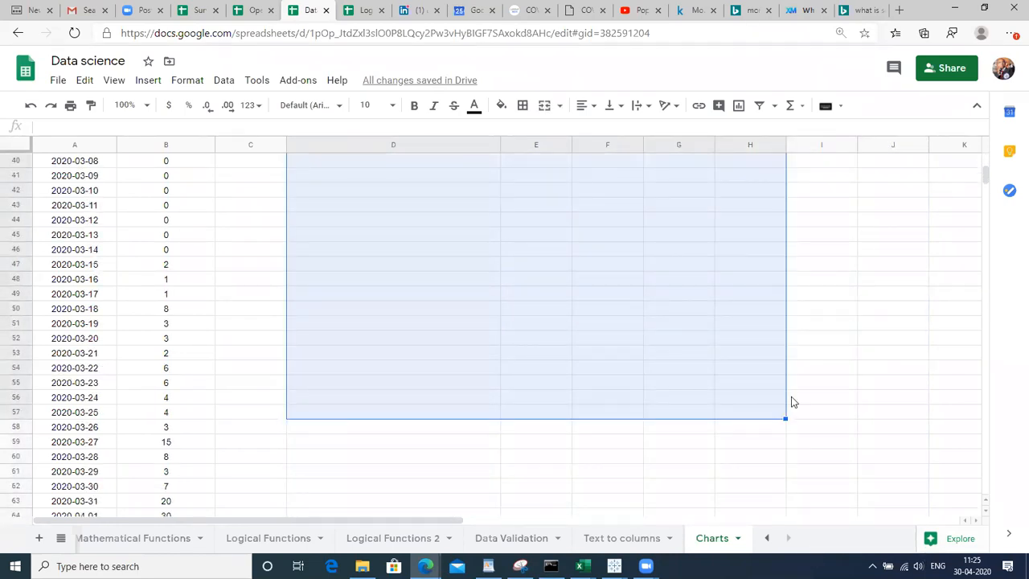
Enter a 'Delimiter' label in J4, then select column J for clearing
{"action": "left_click", "coordinate": [792, 401]}
{"action": "key", "text": "ctrl+Up"}
{"action": "key", "text": "Down"}
{"action": "key", "text": "Down"}
{"action": "key", "text": "Down"}
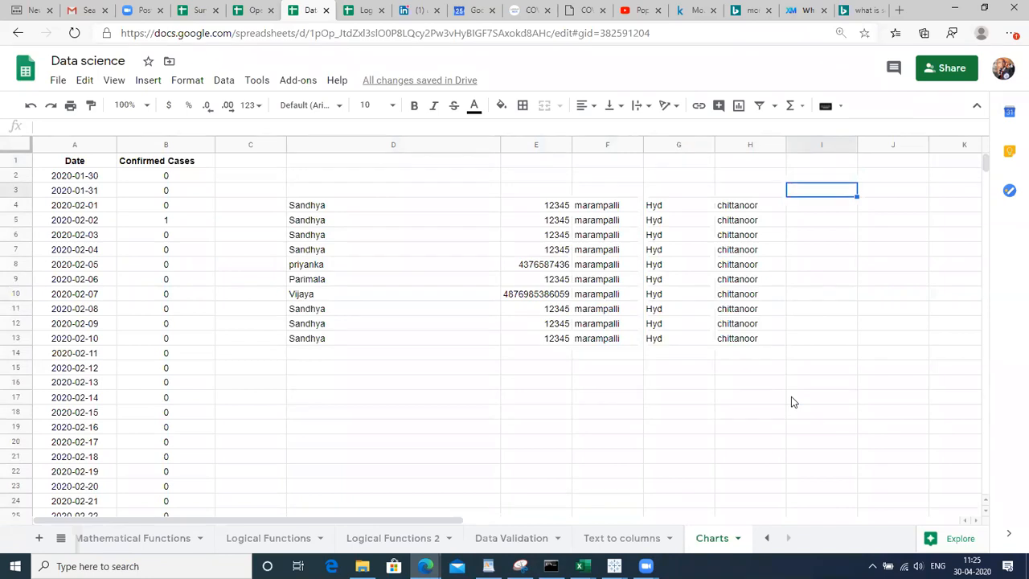
{"action": "key", "text": "Right"}
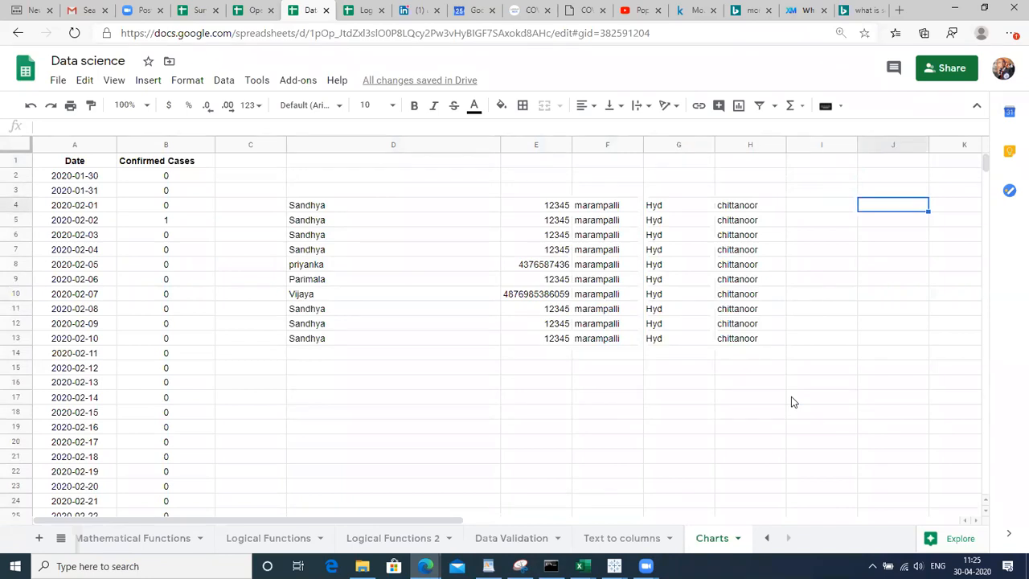
{"action": "type", "text": "Delimit"}
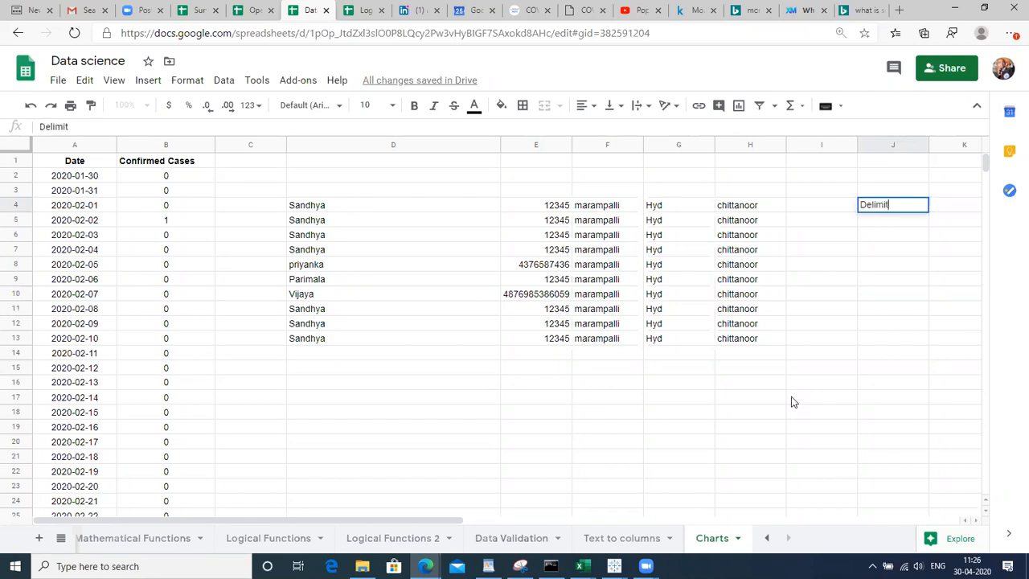
{"action": "type", "text": "er"}
{"action": "key", "text": "Return"}
{"action": "key", "text": "Up"}
{"action": "key", "text": "Left"}
{"action": "key", "text": "Left"}
{"action": "key", "text": "Left"}
{"action": "key", "text": "Left"}
{"action": "key", "text": "Left"}
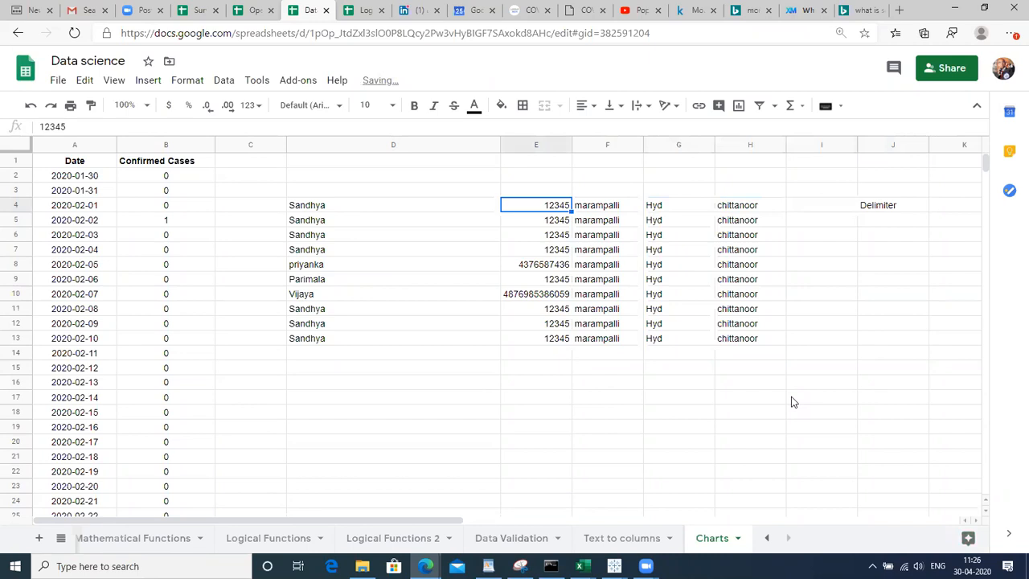
{"action": "key", "text": "Left"}
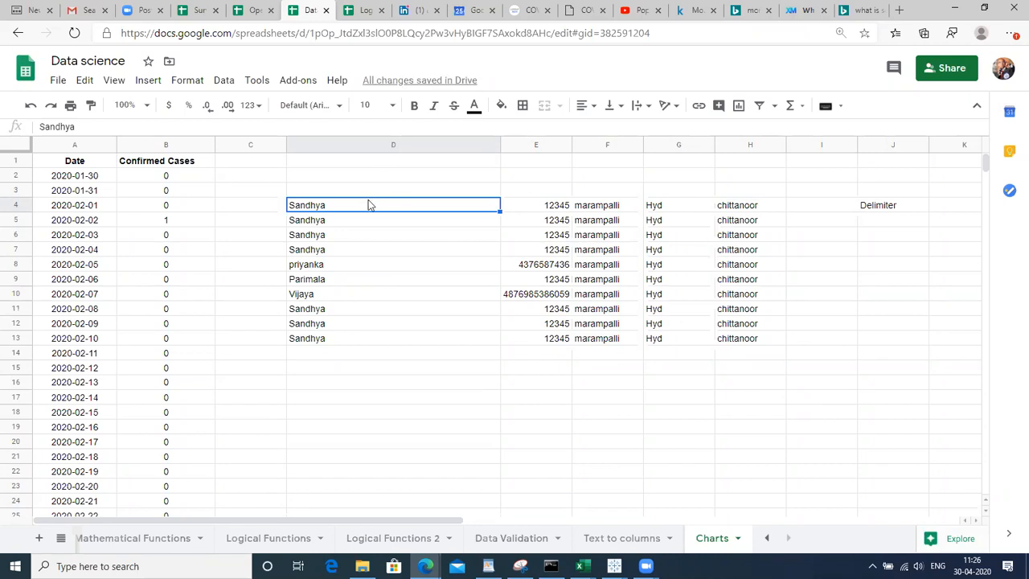
{"action": "key", "text": "Right"}
{"action": "key", "text": "Right"}
{"action": "key", "text": "Right"}
{"action": "key", "text": "Right"}
{"action": "key", "text": "Right"}
{"action": "key", "text": "Right"}
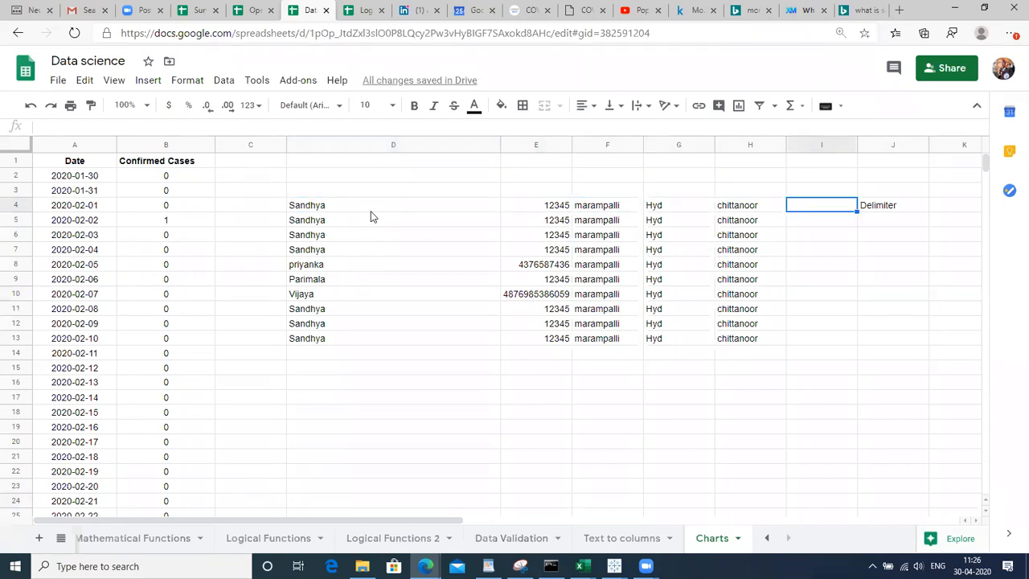
{"action": "key", "text": "Left"}
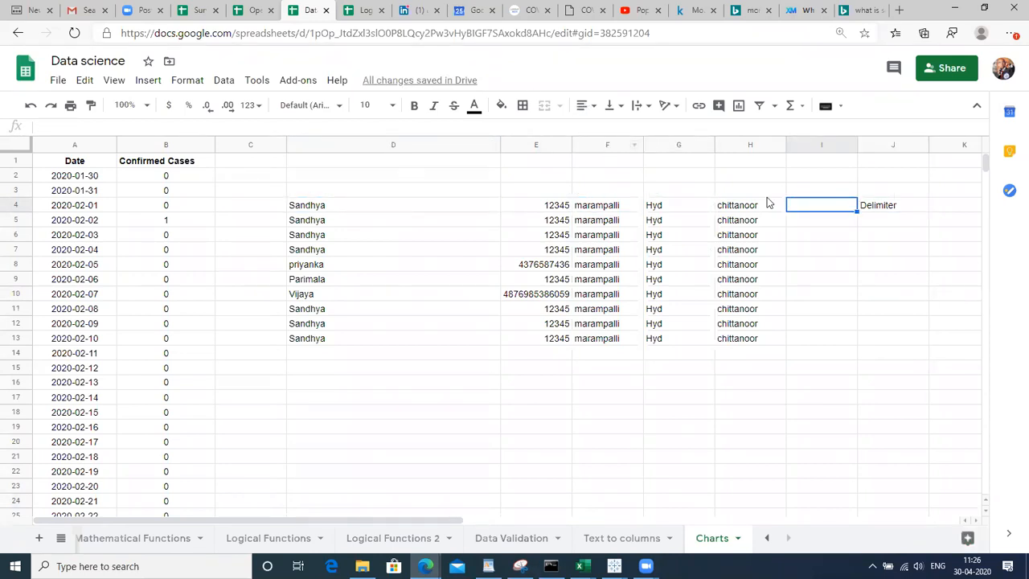
{"action": "left_click", "coordinate": [874, 141]}
Clear column J and enter =CONCATENATE(D4,"@",E4) in I4
{"action": "key", "text": "Delete"}
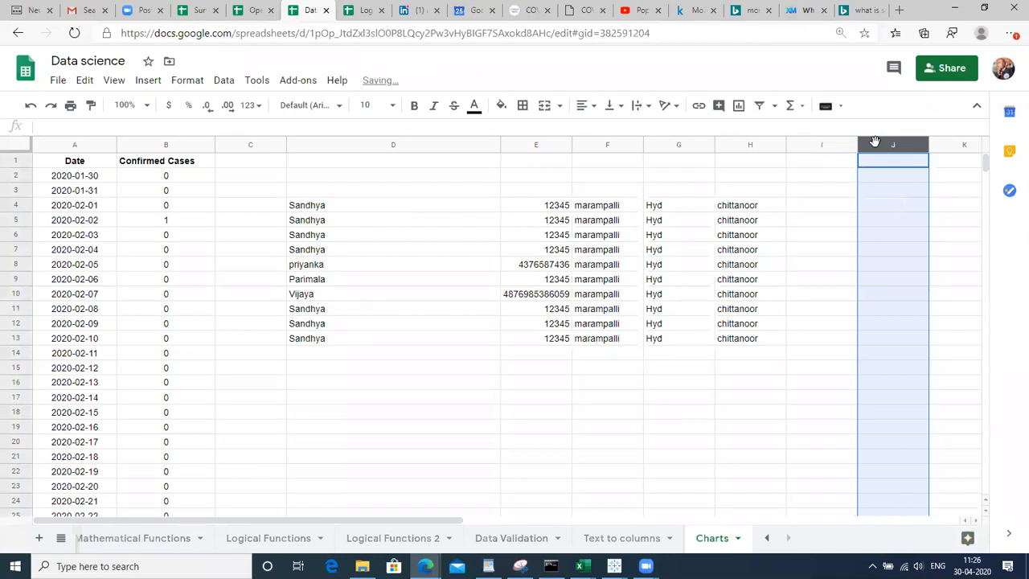
{"action": "key", "text": "Left"}
{"action": "key", "text": "Down"}
{"action": "key", "text": "Down"}
{"action": "key", "text": "Down"}
{"action": "type", "text": "=con"}
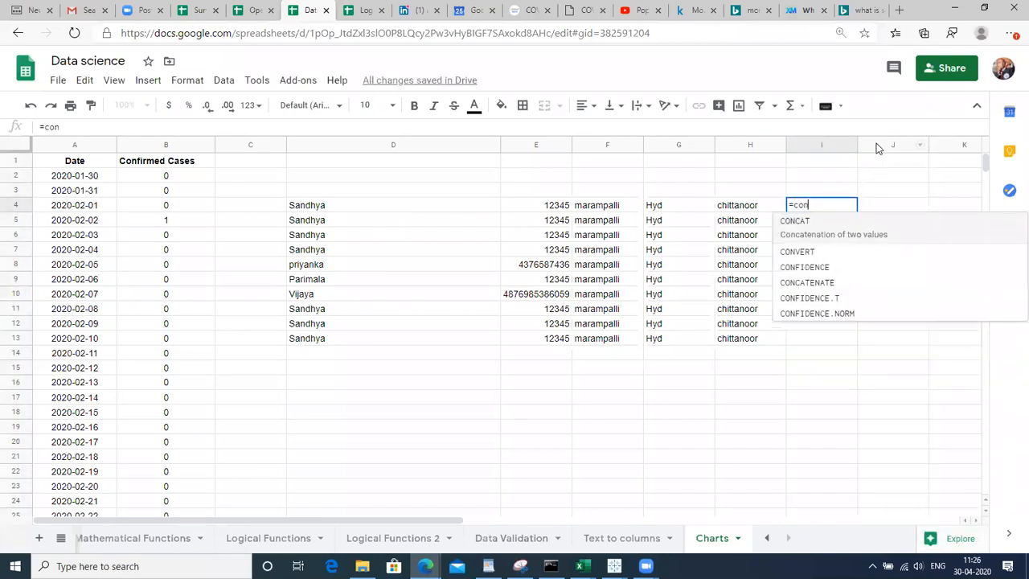
{"action": "key", "text": "Down"}
{"action": "key", "text": "Down"}
{"action": "key", "text": "Down"}
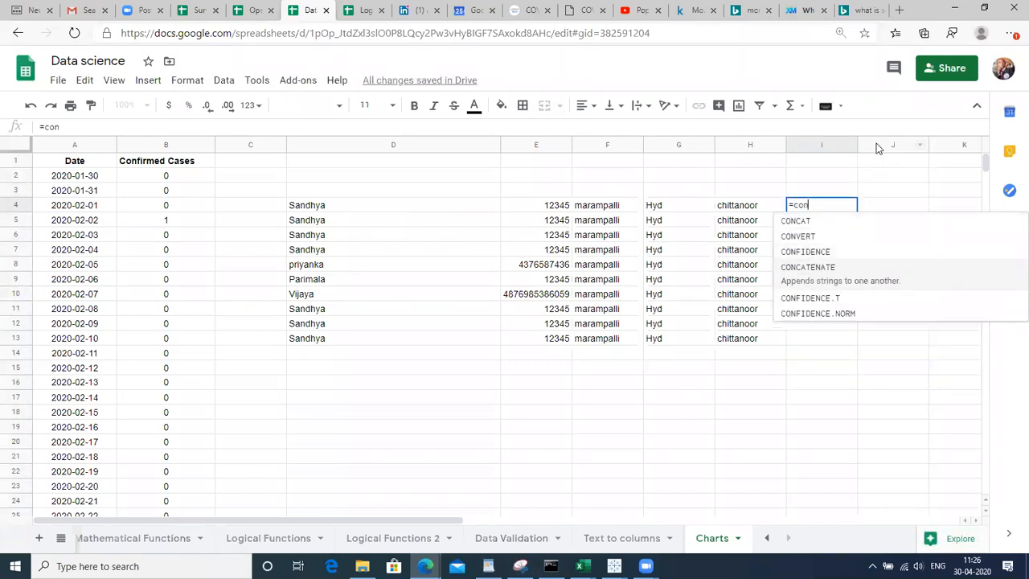
{"action": "key", "text": "Tab"}
{"action": "key", "text": "Left"}
{"action": "key", "text": "Left"}
{"action": "key", "text": "Left"}
{"action": "key", "text": "Left"}
{"action": "key", "text": "Left"}
{"action": "key", "text": "Left"}
{"action": "key", "text": "Right"}
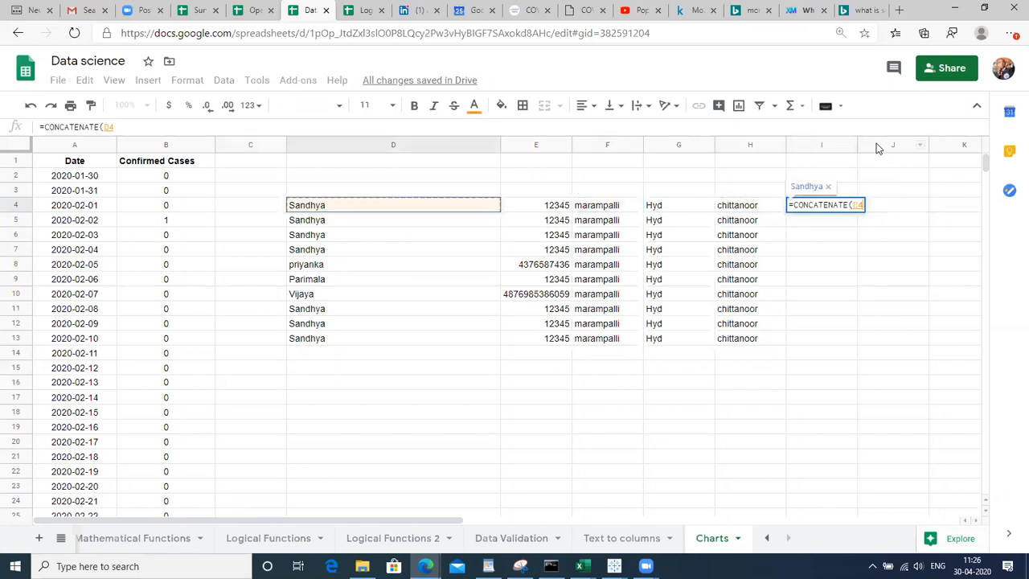
{"action": "type", "text": ",\"@"}
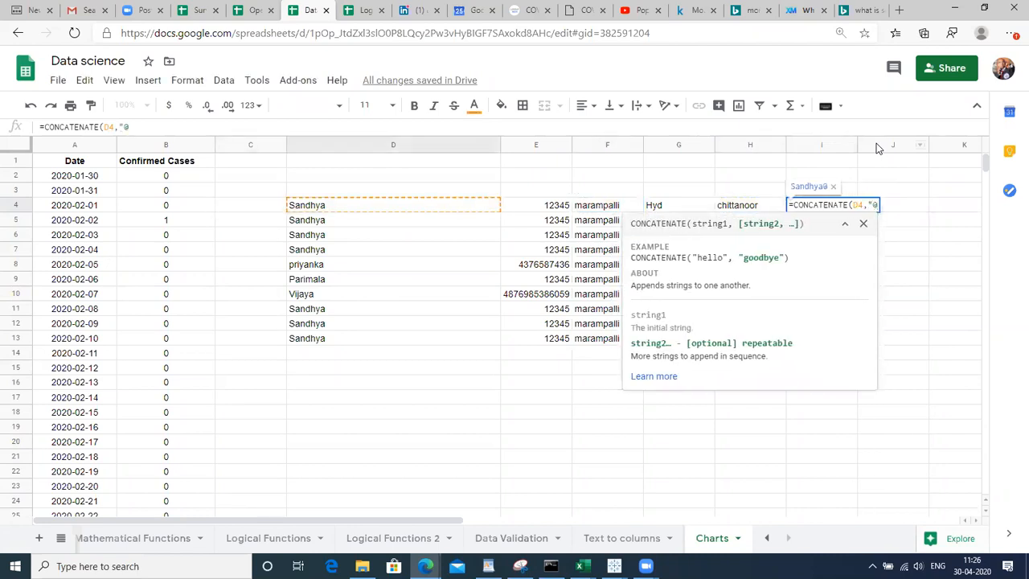
{"action": "type", "text": "\","}
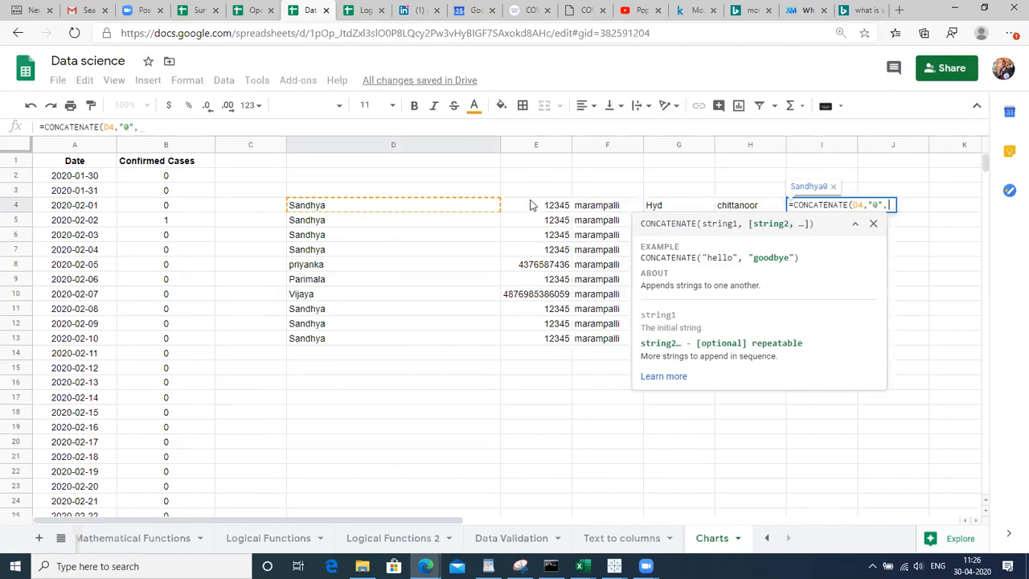
{"action": "left_click", "coordinate": [529, 207]}
{"action": "type", "text": ")"}
{"action": "key", "text": "Return"}
Fill the CONCATENATE formula down from I4 through I13
{"action": "key", "text": "Up"}
{"action": "key", "text": "shift+Down"}
{"action": "key", "text": "shift+Down"}
{"action": "key", "text": "shift+Down"}
{"action": "key", "text": "shift+Down"}
{"action": "key", "text": "shift+Down"}
{"action": "key", "text": "shift+Down"}
{"action": "key", "text": "shift+Down"}
{"action": "key", "text": "shift+Down"}
{"action": "key", "text": "shift+Down"}
{"action": "key", "text": "ctrl+d"}
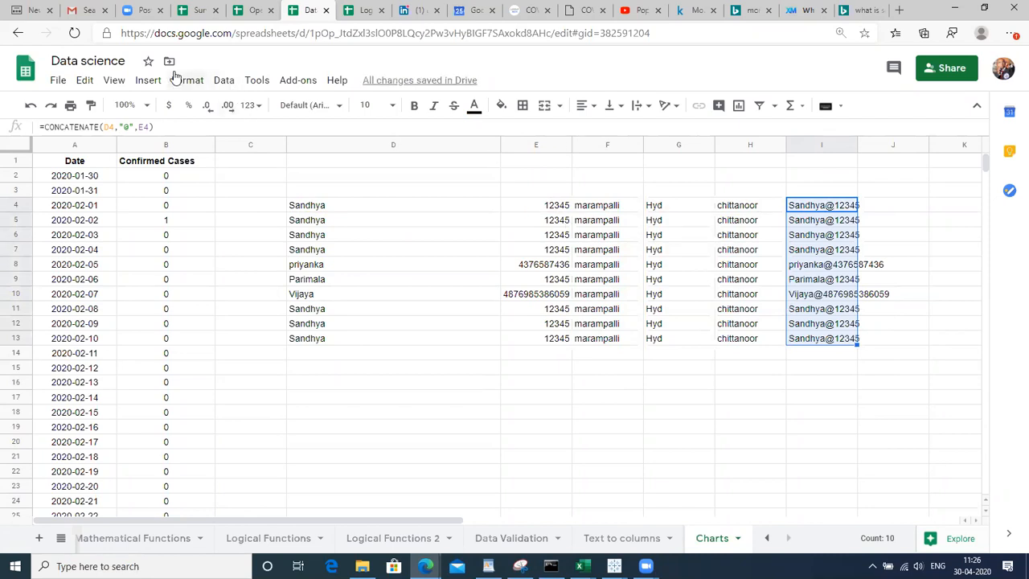
Split column I on a custom '@' separator, moving the numbers into column J
{"action": "left_click", "coordinate": [222, 81]}
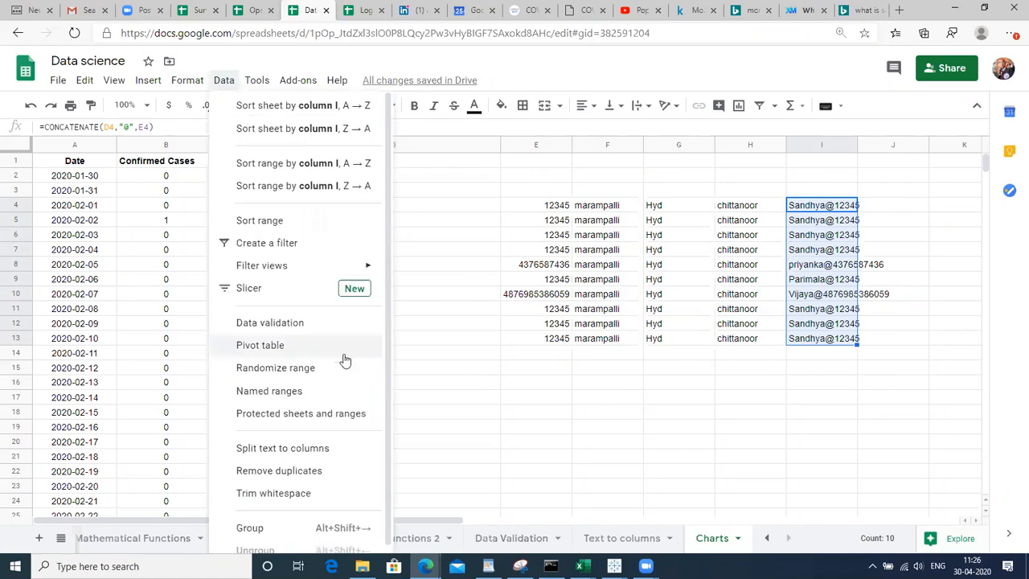
{"action": "left_click", "coordinate": [280, 450]}
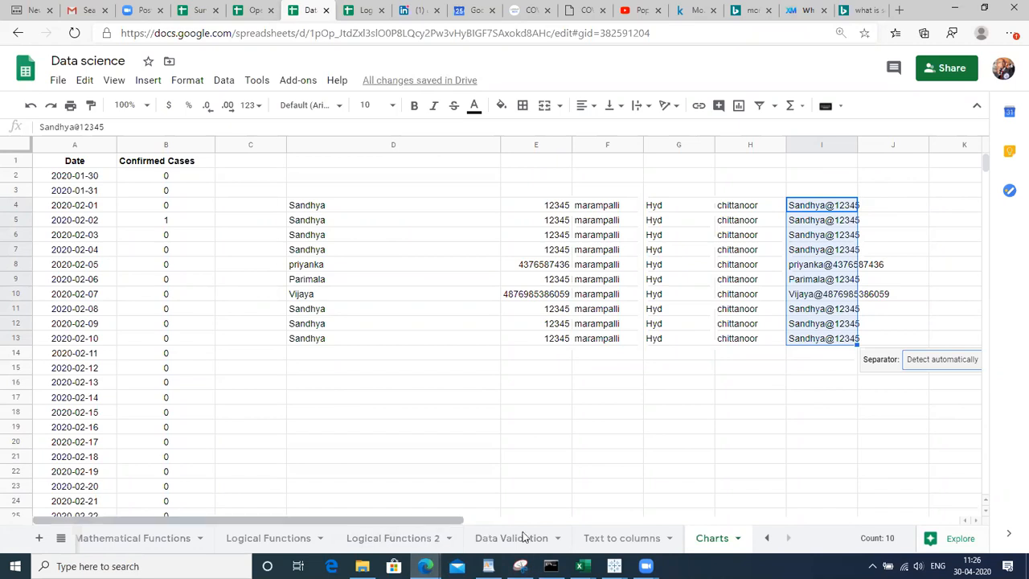
{"action": "scroll", "coordinate": [524, 529], "scroll_direction": "right", "scroll_amount": 3}
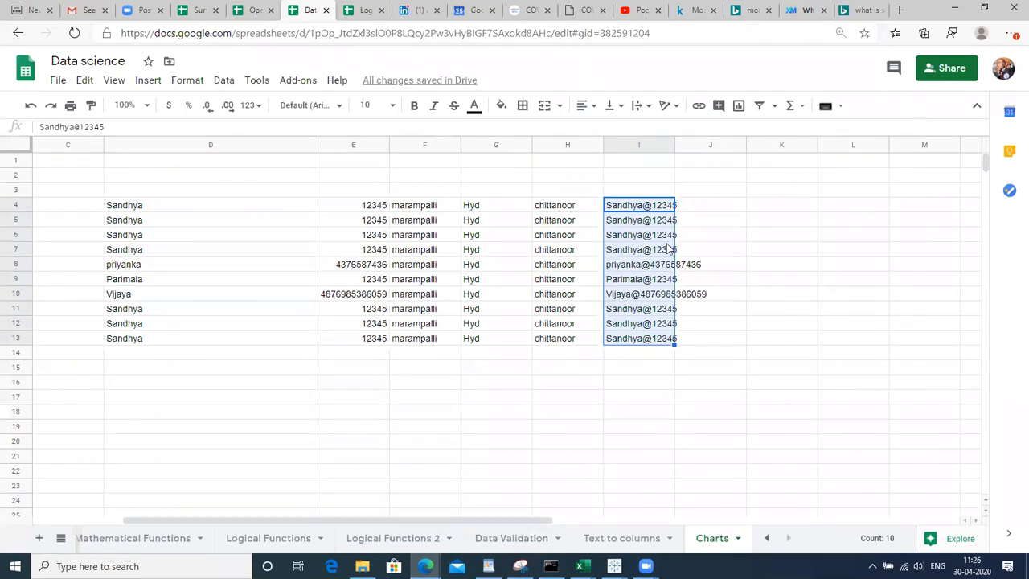
{"action": "left_click", "coordinate": [629, 145]}
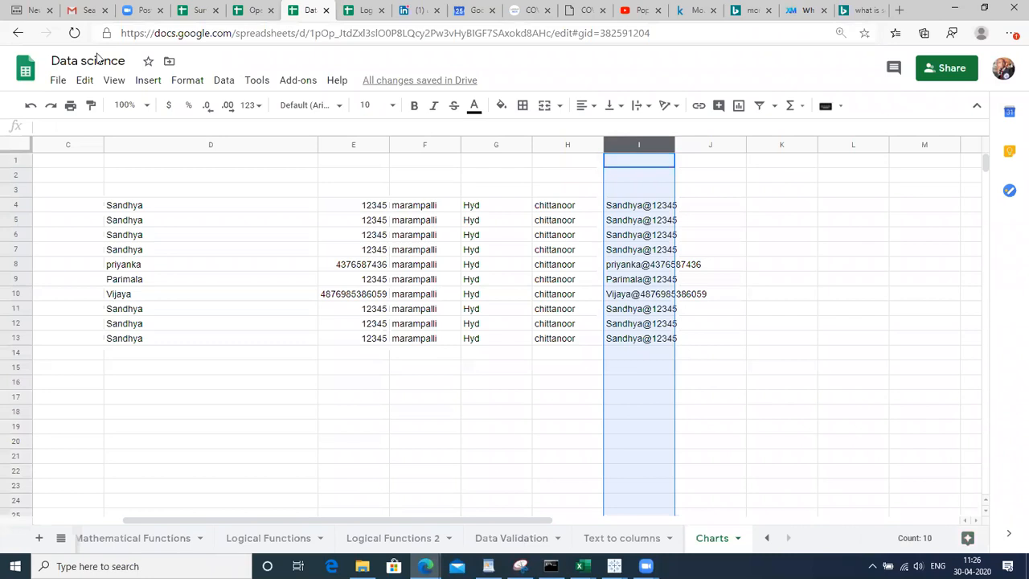
{"action": "left_click", "coordinate": [222, 81]}
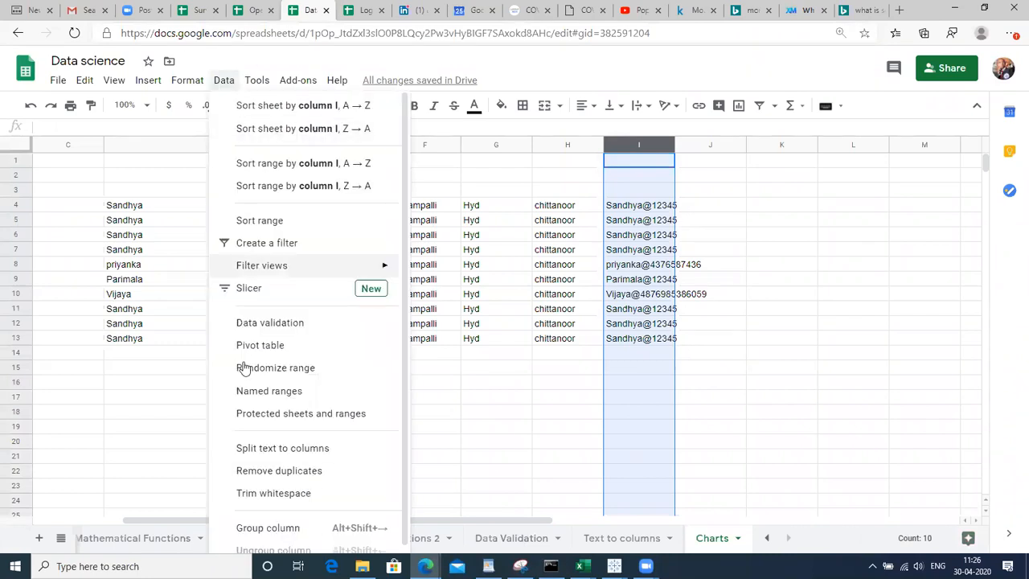
{"action": "left_click", "coordinate": [264, 449]}
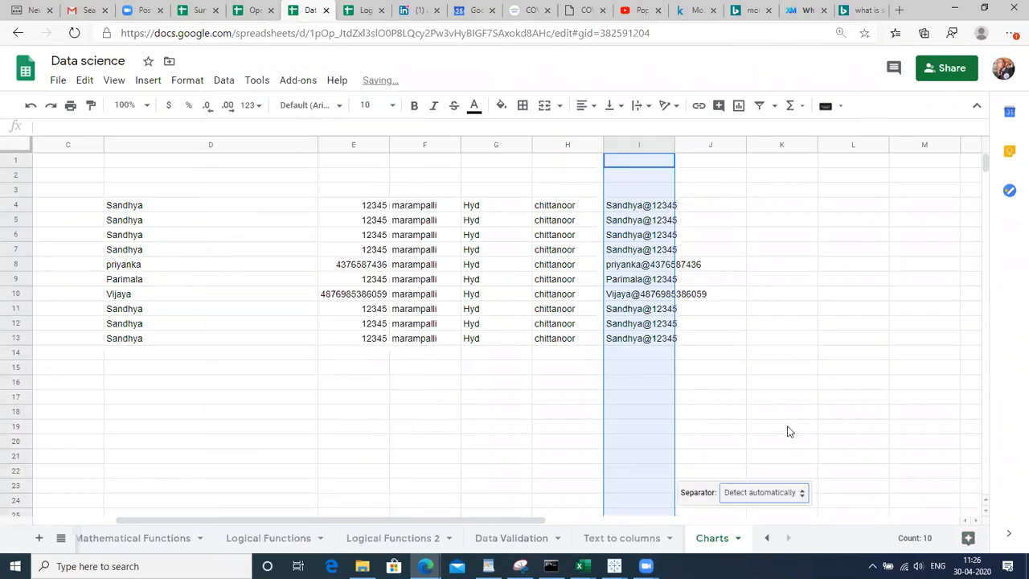
{"action": "left_click", "coordinate": [781, 492]}
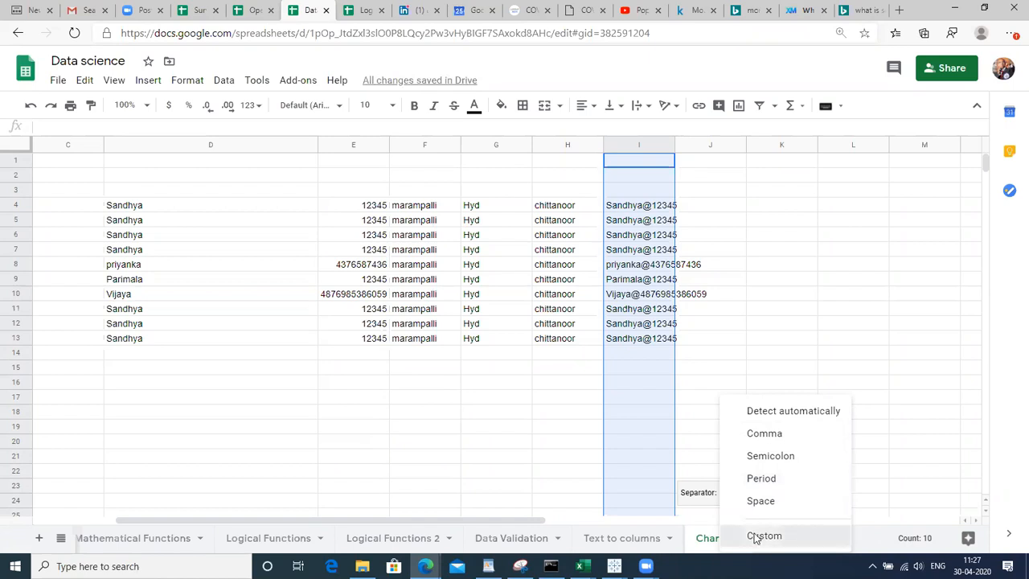
{"action": "left_click", "coordinate": [759, 536]}
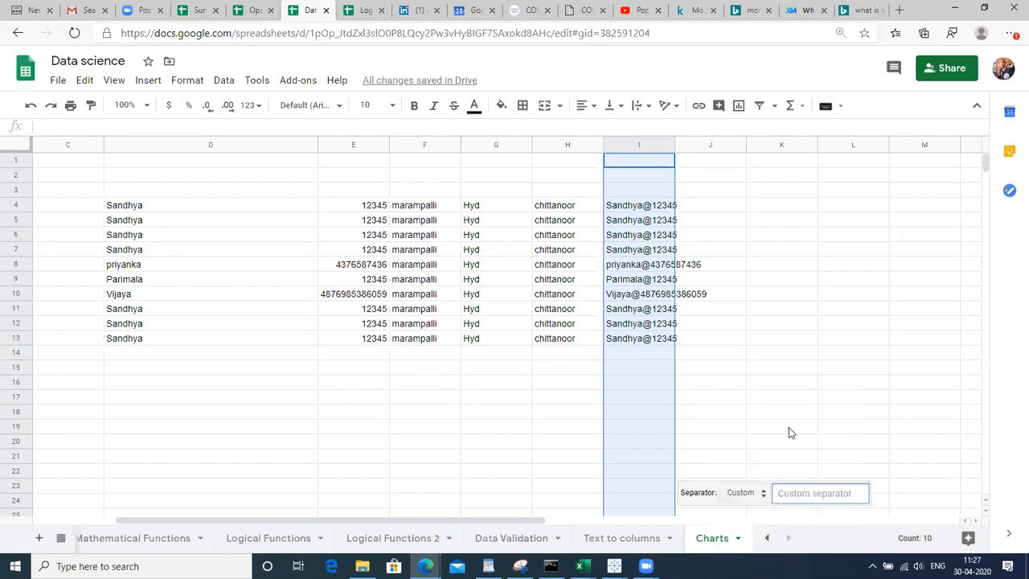
{"action": "type", "text": "@"}
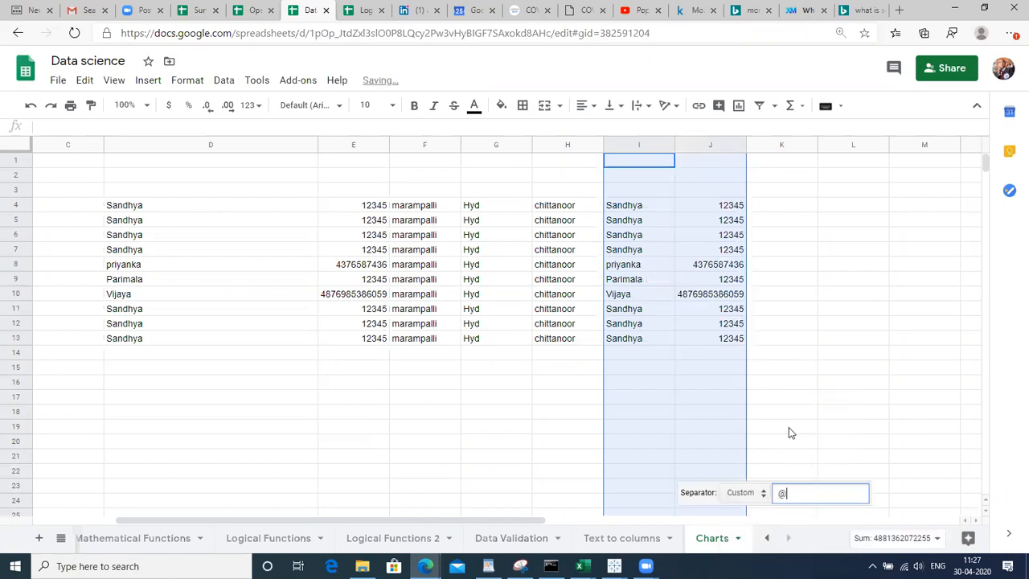
{"action": "left_click", "coordinate": [820, 323]}
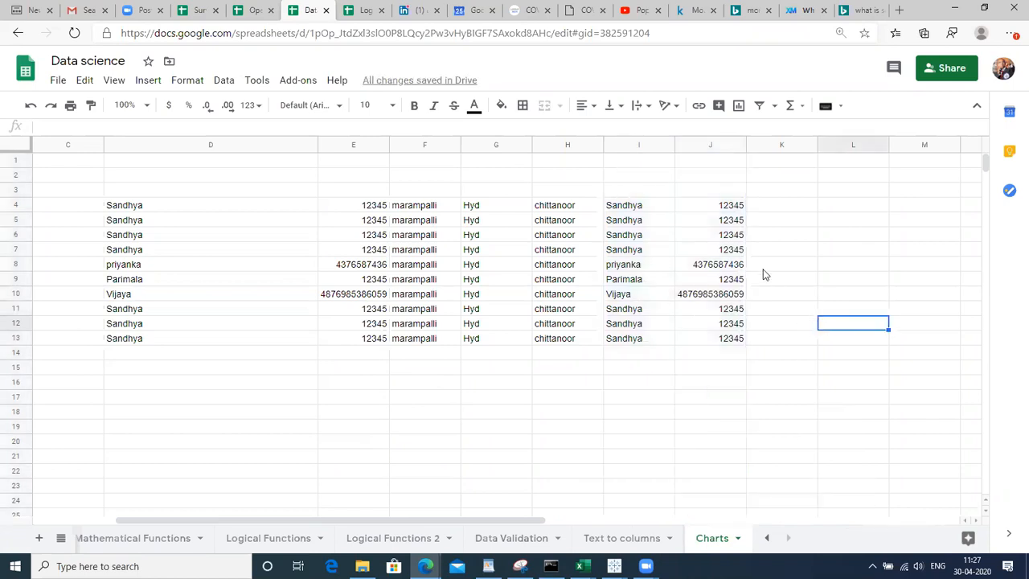
From the Charts sheet, select K8, scroll the sheet tabs back and show all sheets
{"action": "left_click", "coordinate": [648, 128]}
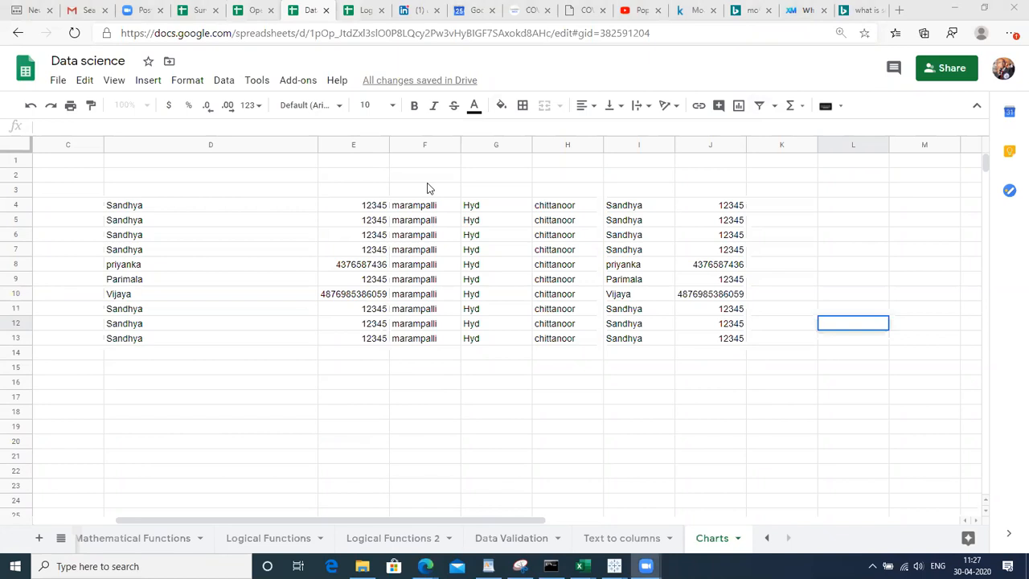
{"action": "left_click", "coordinate": [393, 177]}
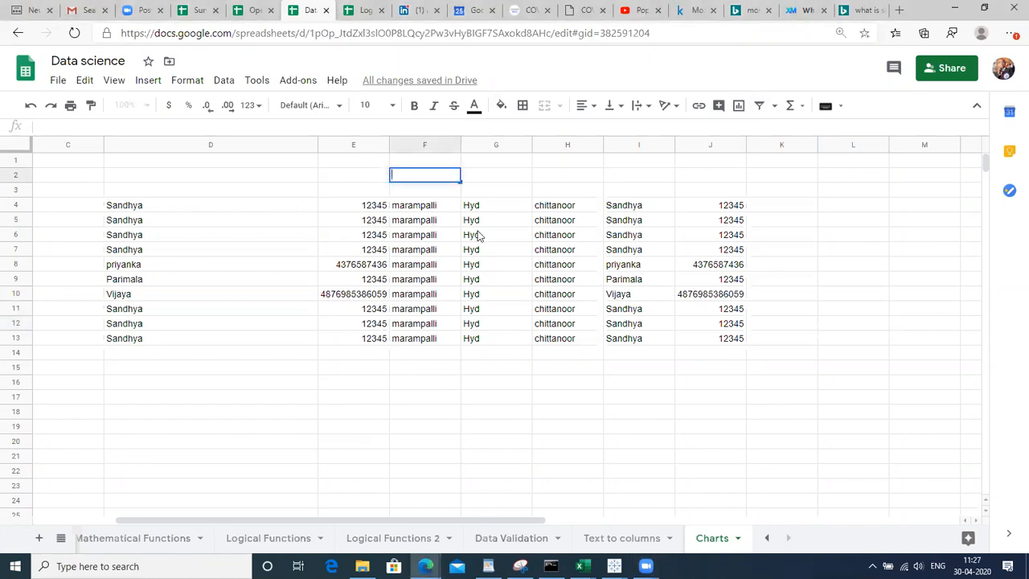
{"action": "left_click", "coordinate": [748, 270]}
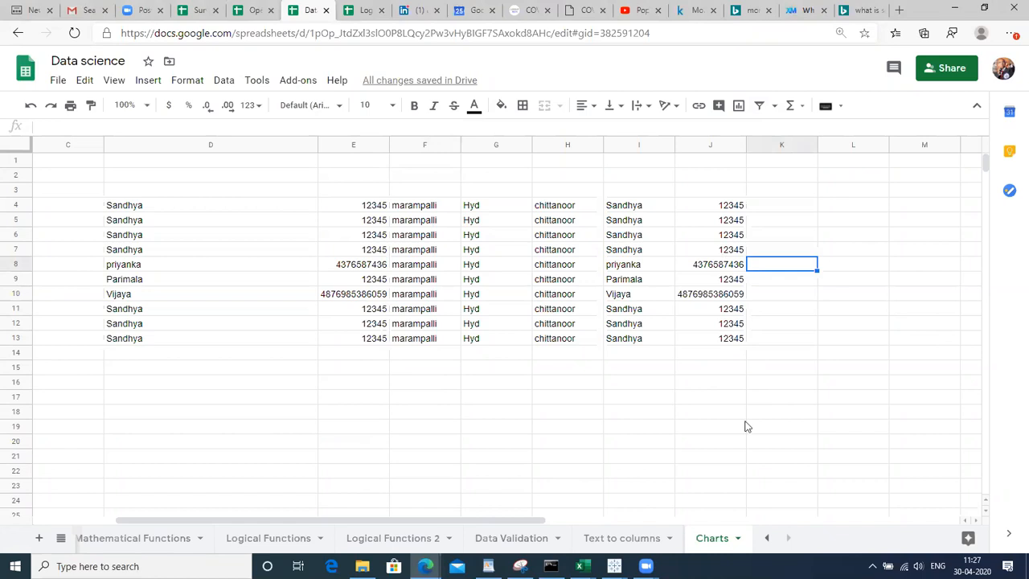
{"action": "left_click", "coordinate": [767, 540]}
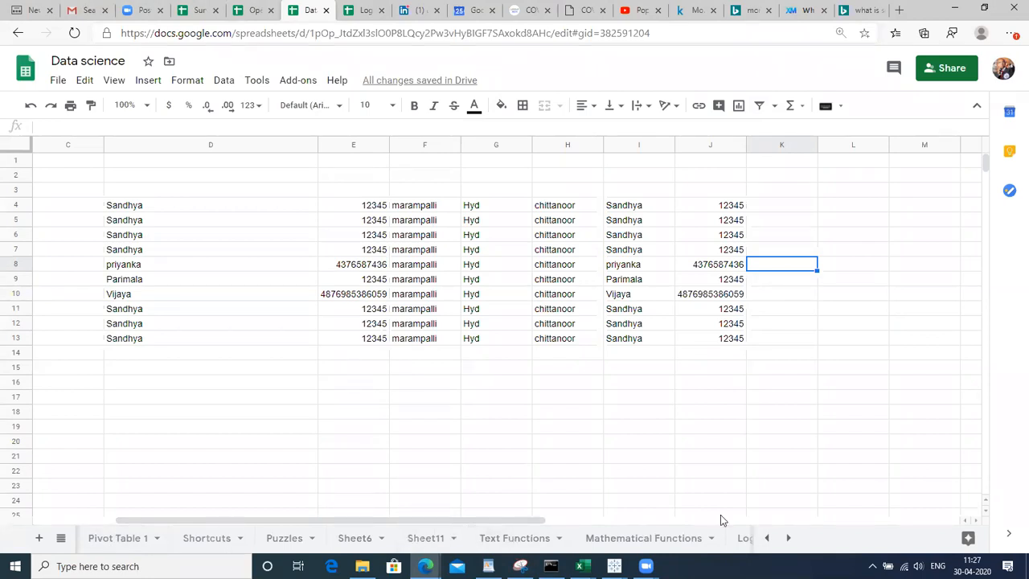
{"action": "left_click", "coordinate": [62, 538]}
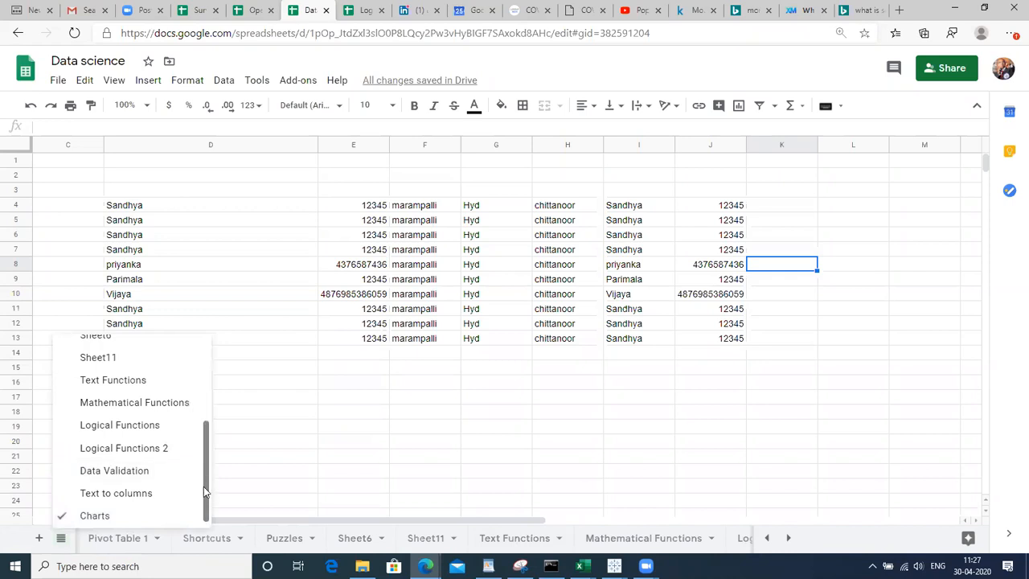
Go to the Index sheet and step through its topics from 1.Filters down to 7.Text to coulumns
{"action": "left_click_drag", "start_coordinate": [203, 486], "coordinate": [201, 388]}
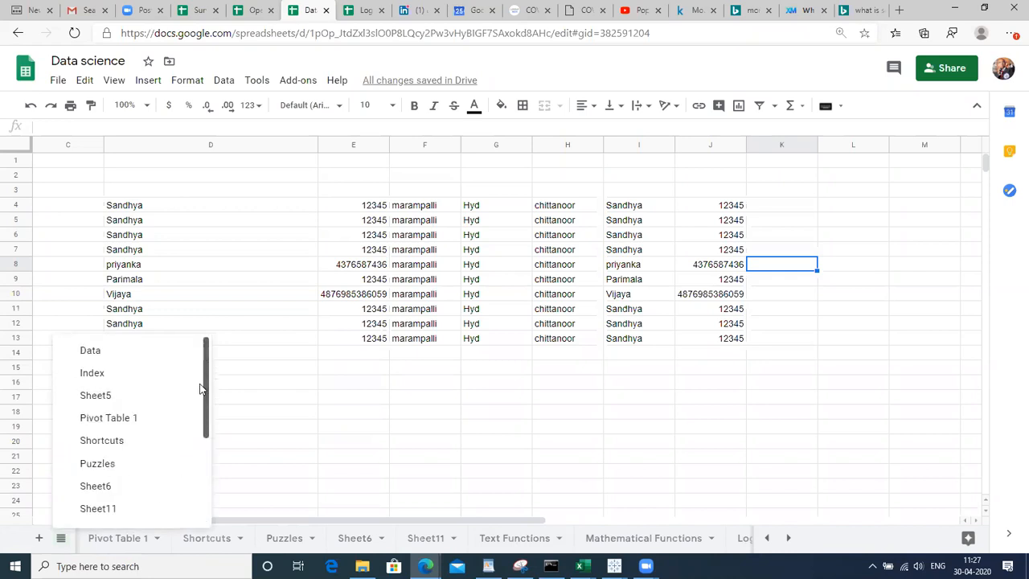
{"action": "left_click", "coordinate": [145, 374]}
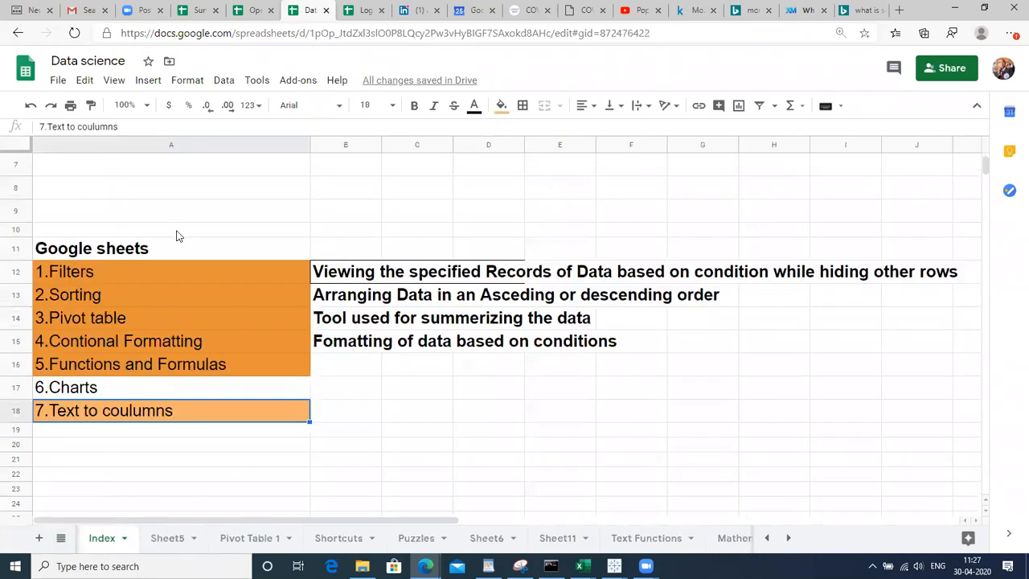
{"action": "left_click", "coordinate": [146, 272]}
{"action": "key", "text": "Down"}
{"action": "key", "text": "Down"}
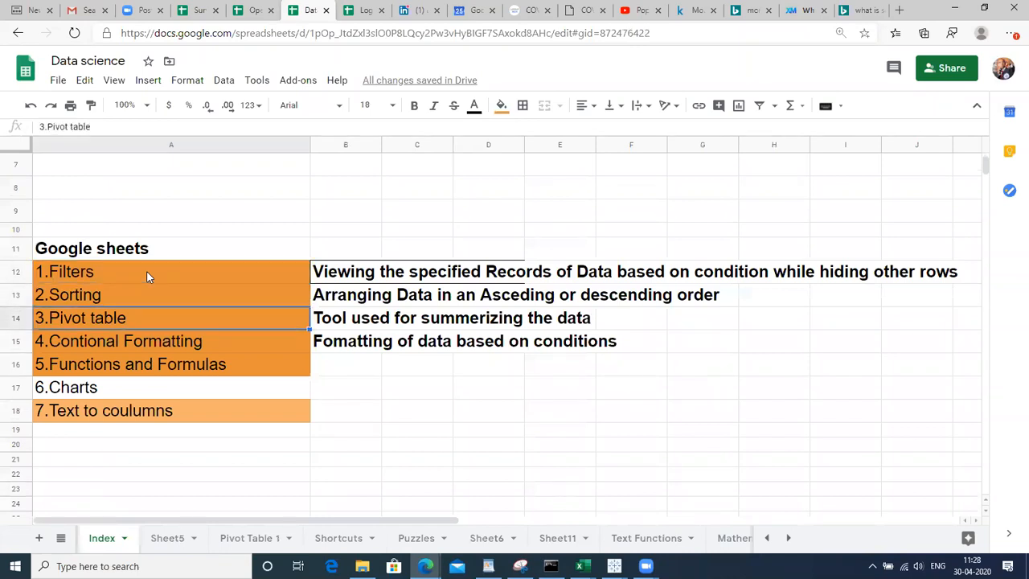
{"action": "key", "text": "Down"}
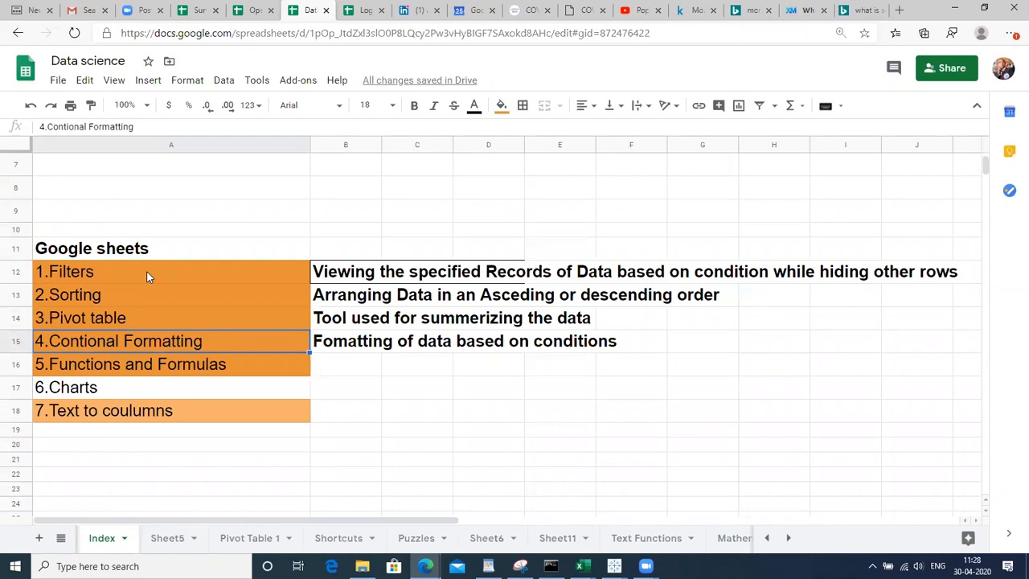
{"action": "key", "text": "Down"}
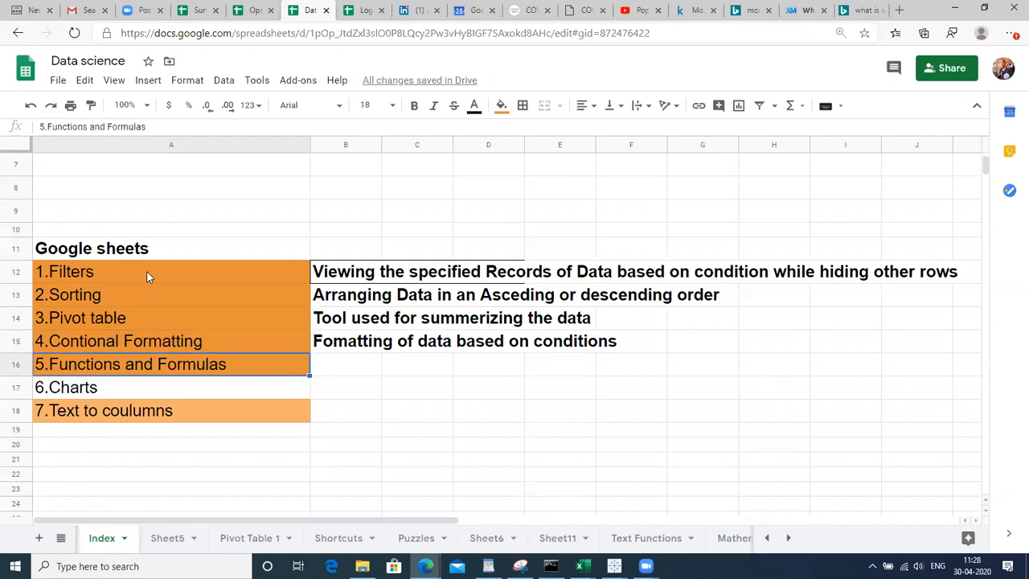
{"action": "key", "text": "Down"}
{"action": "key", "text": "Down"}
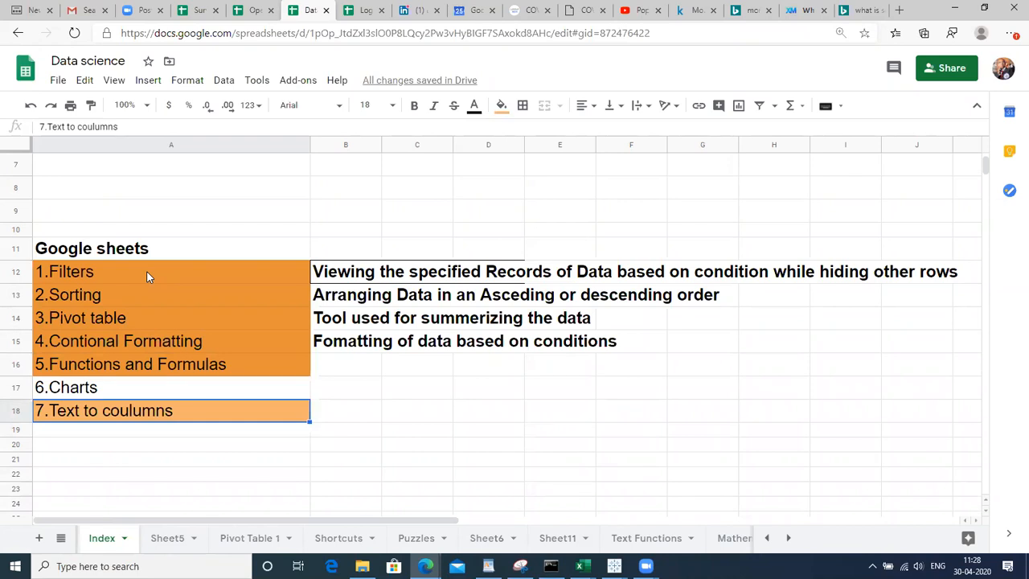
{"action": "left_click", "coordinate": [397, 463]}
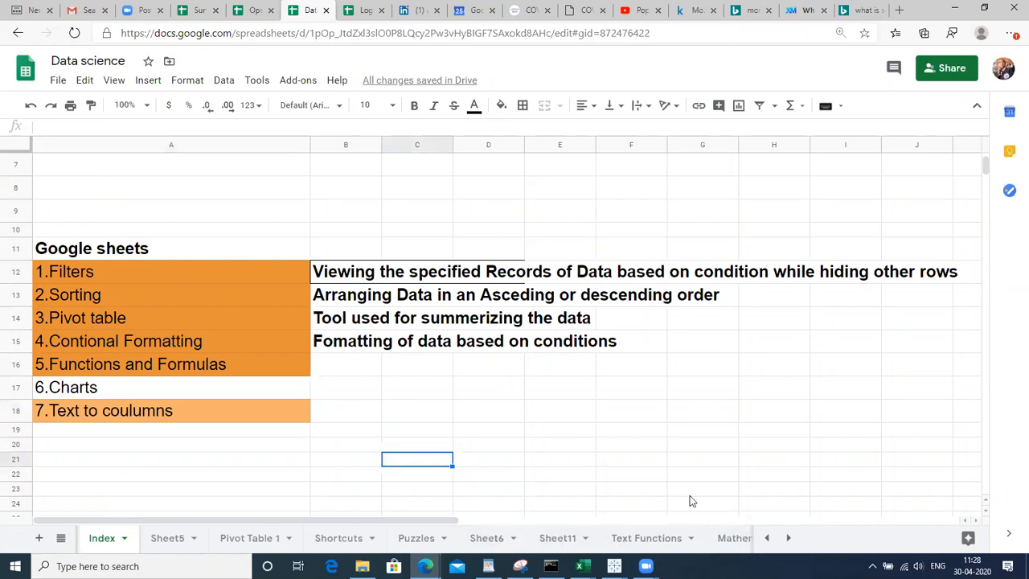
On Pivot Table 1, select the City-by-gender salary table A13:D19, then switch to covid19india.org
{"action": "left_click", "coordinate": [233, 540]}
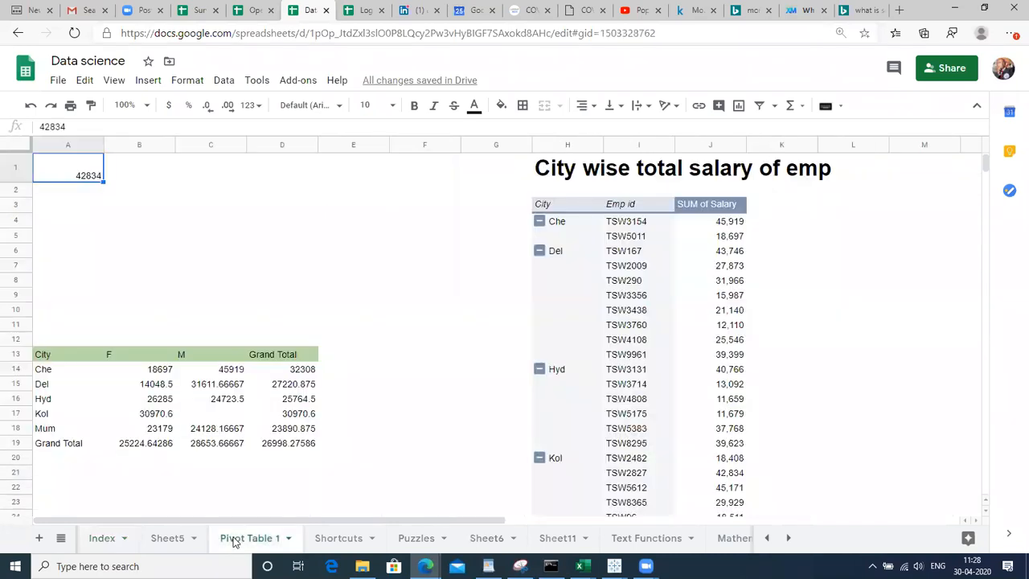
{"action": "left_click", "coordinate": [95, 374]}
{"action": "key", "text": "Up"}
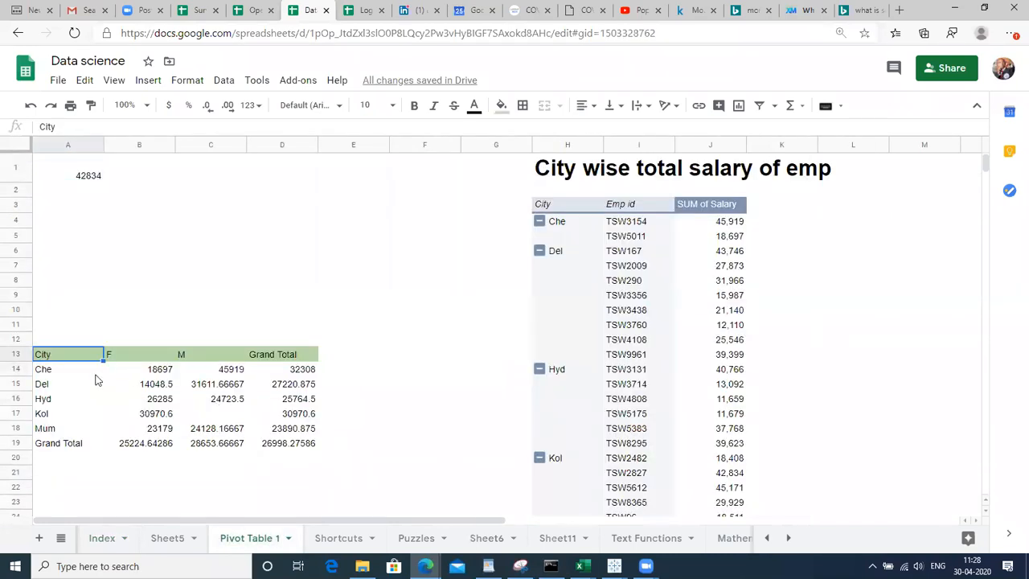
{"action": "key", "text": "Right"}
{"action": "key", "text": "Right"}
{"action": "key", "text": "Right"}
{"action": "key", "text": "Left"}
{"action": "key", "text": "Left"}
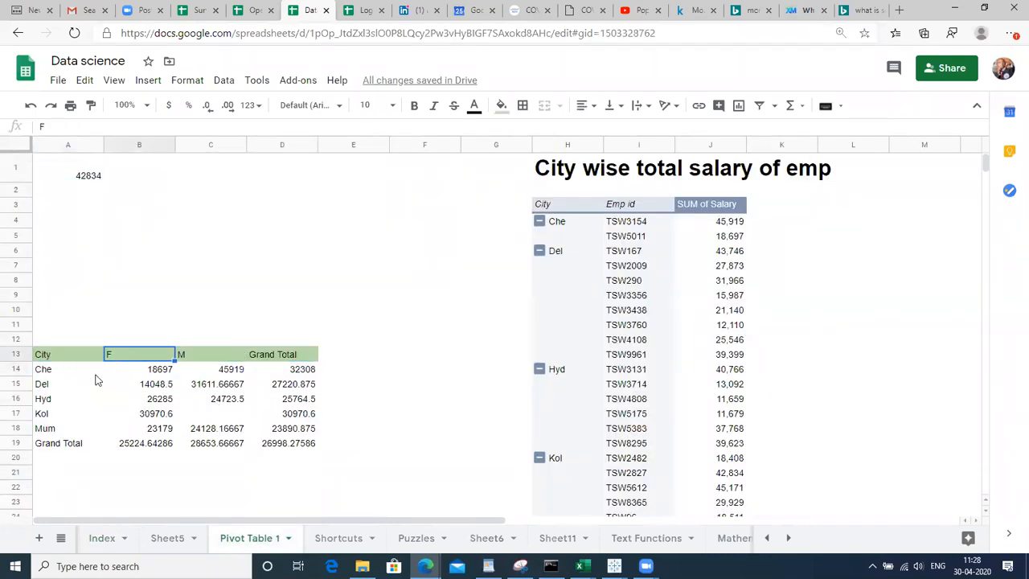
{"action": "key", "text": "Left"}
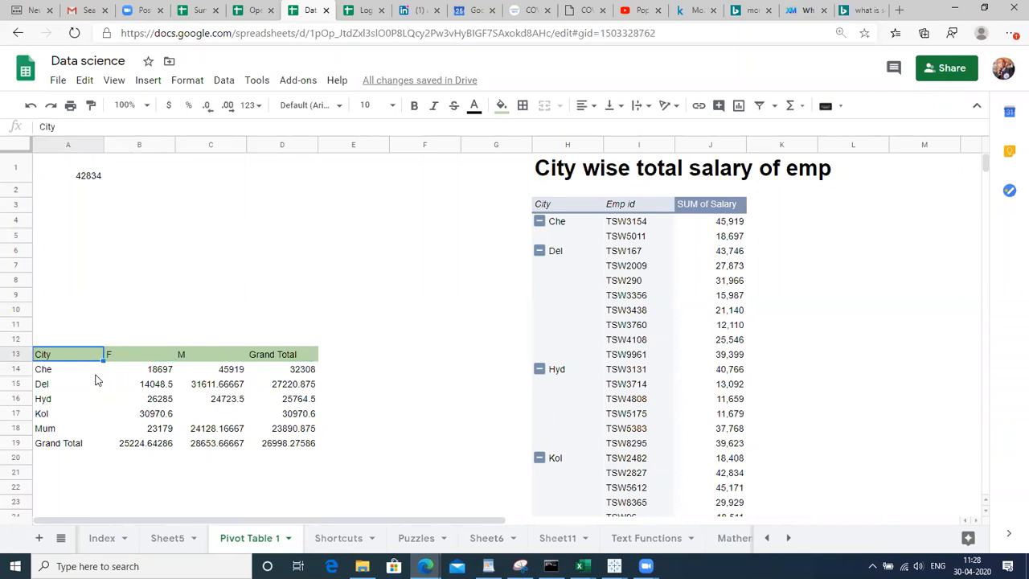
{"action": "key", "text": "Right"}
{"action": "key", "text": "Right"}
{"action": "key", "text": "Left"}
{"action": "key", "text": "Left"}
{"action": "key", "text": "shift+Right"}
{"action": "key", "text": "shift+Right"}
{"action": "key", "text": "shift+Right"}
{"action": "key", "text": "shift+Down"}
{"action": "key", "text": "shift+Down"}
{"action": "key", "text": "shift+Down"}
{"action": "key", "text": "shift+Down"}
{"action": "key", "text": "shift+Down"}
{"action": "key", "text": "shift+Down"}
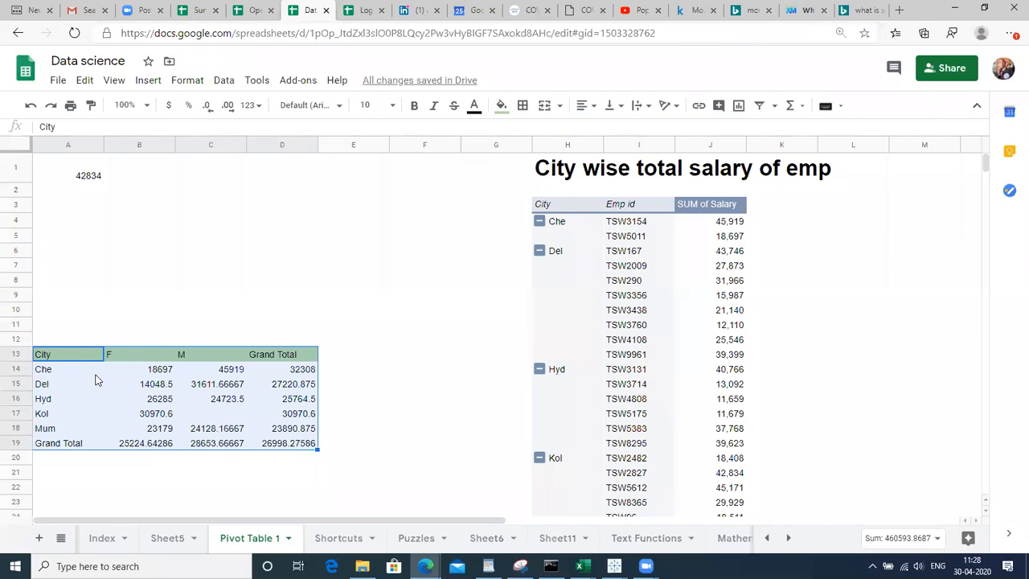
{"action": "left_click", "coordinate": [524, 10]}
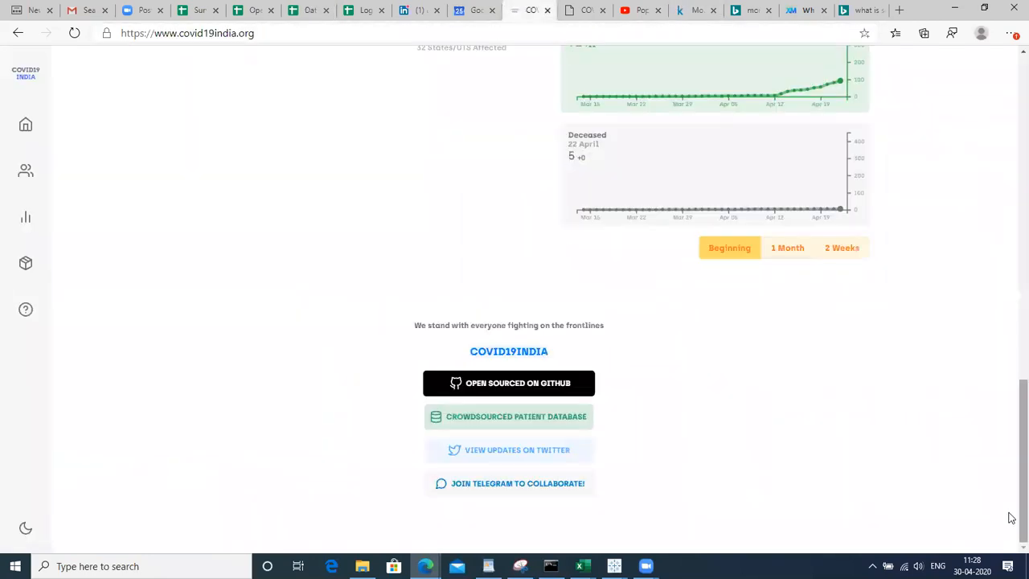
Browse the covid19india.org state table, map and trend charts, then return to Operation COVID-19
{"action": "left_click_drag", "start_coordinate": [1010, 463], "coordinate": [1011, 179]}
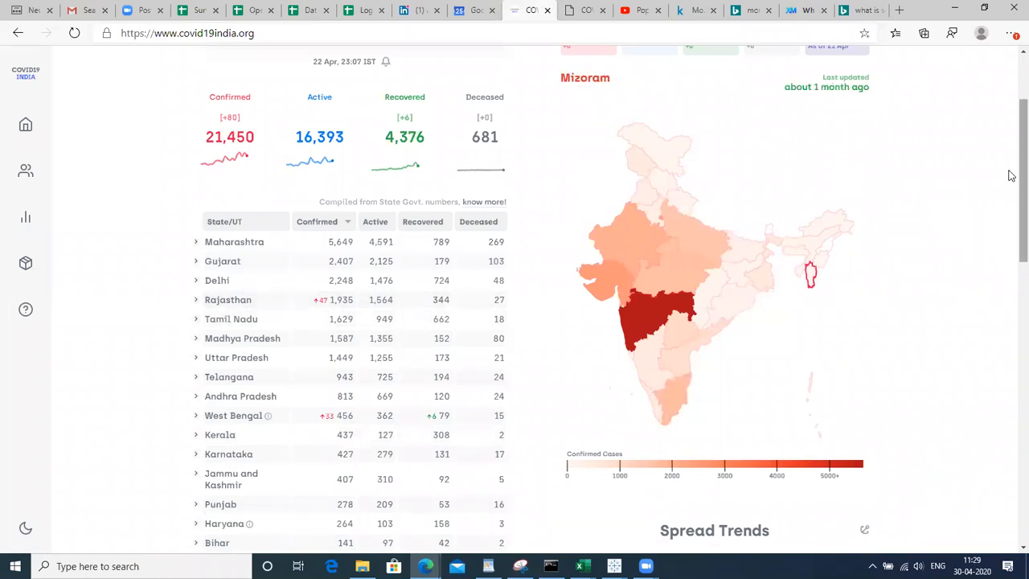
{"action": "scroll", "coordinate": [1004, 354], "scroll_direction": "down", "scroll_amount": 6}
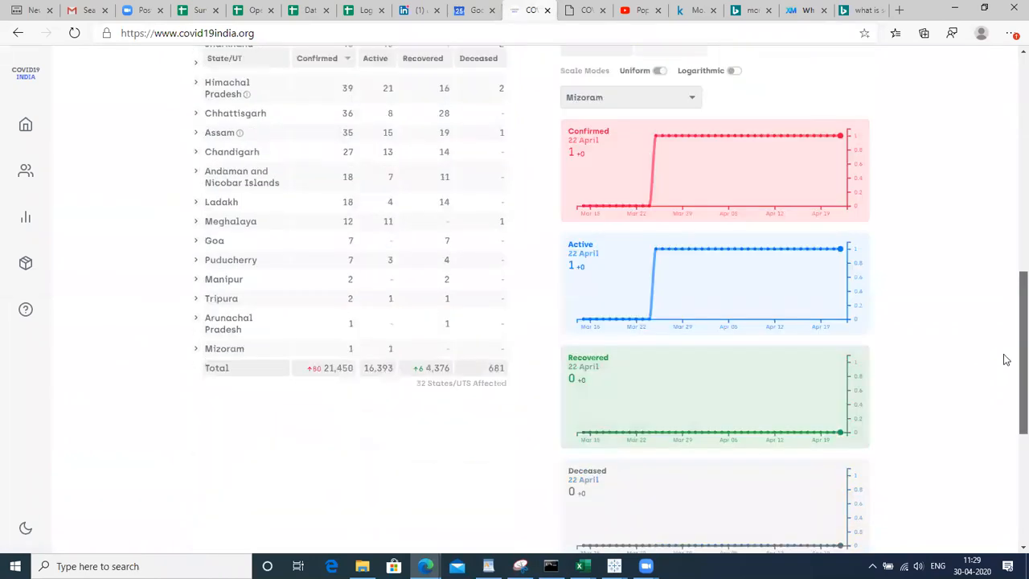
{"action": "scroll", "coordinate": [1010, 364], "scroll_direction": "up", "scroll_amount": 10}
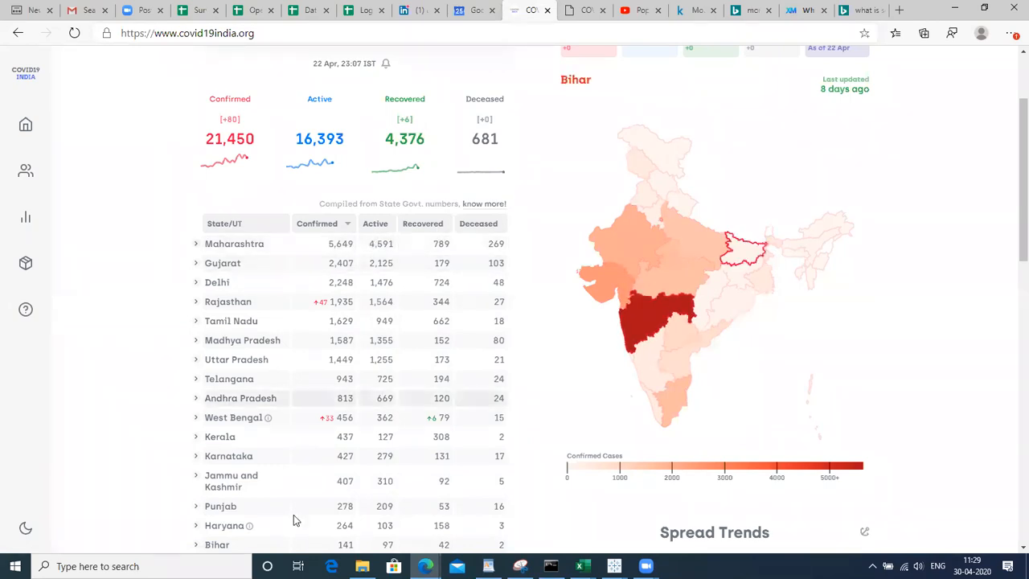
{"action": "left_click_drag", "start_coordinate": [267, 287], "coordinate": [287, 245]}
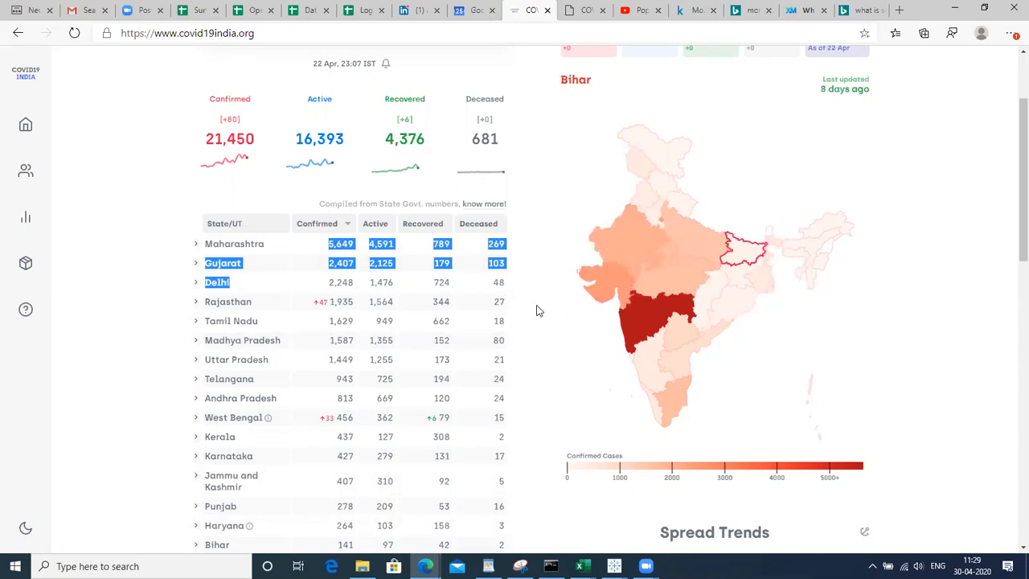
{"action": "left_click", "coordinate": [779, 181]}
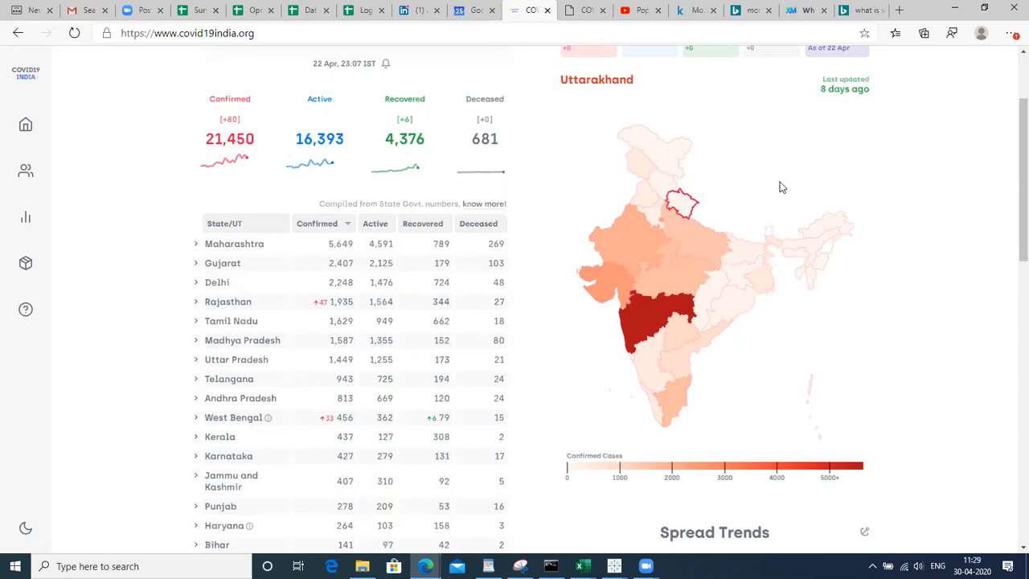
{"action": "mouse_move", "coordinate": [133, 374]}
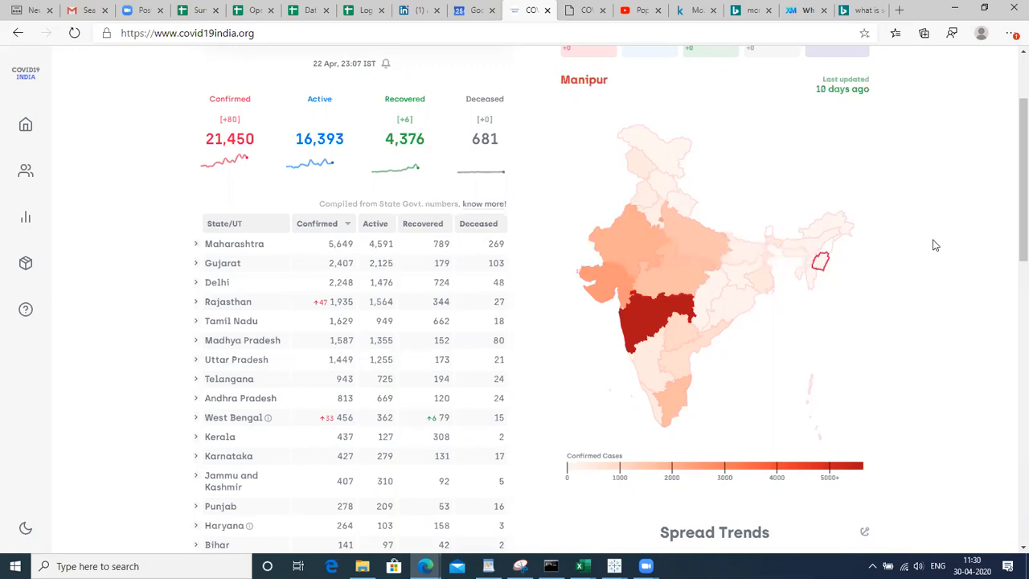
{"action": "left_click_drag", "start_coordinate": [1011, 249], "coordinate": [1010, 434]}
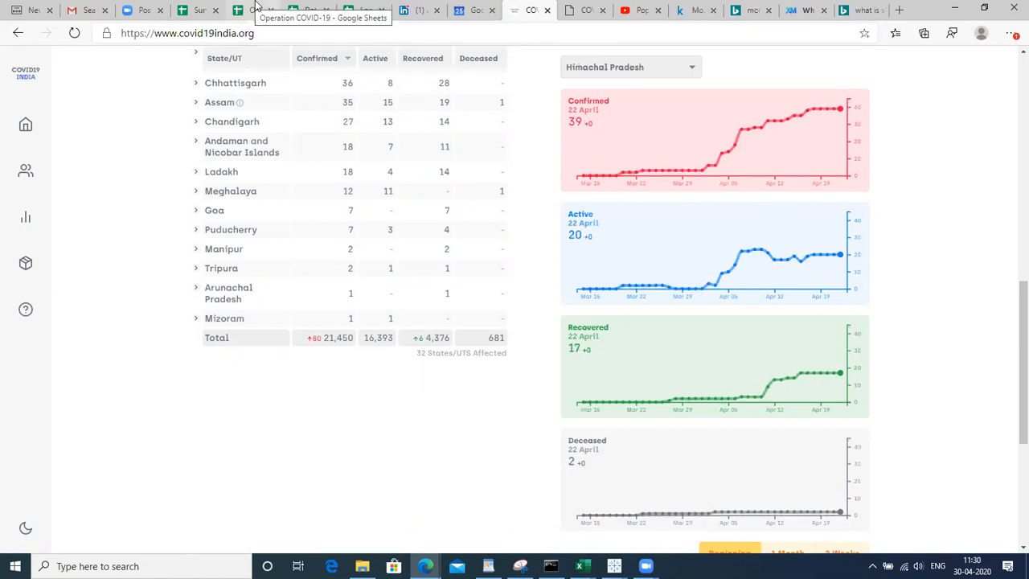
{"action": "left_click", "coordinate": [255, 7]}
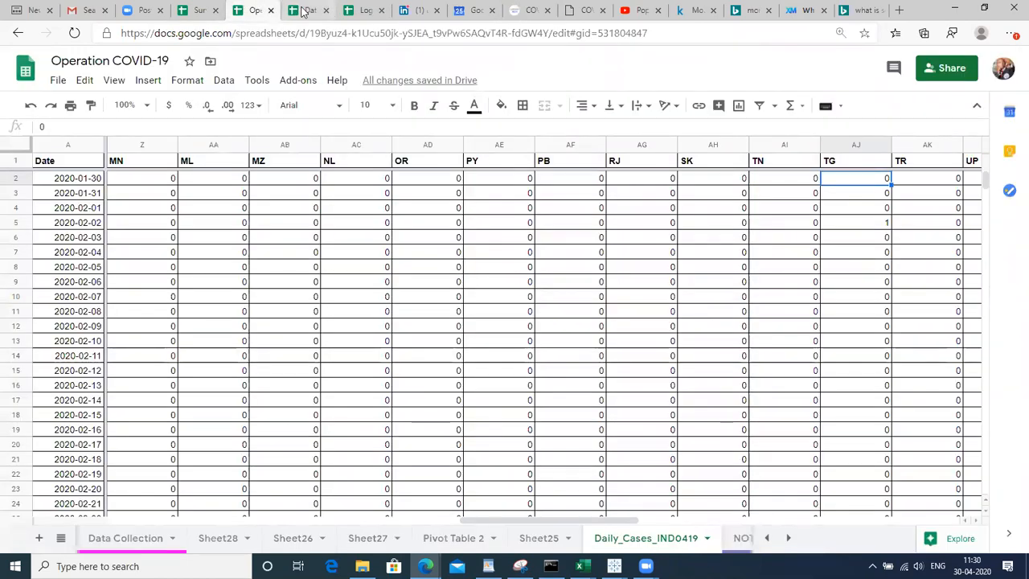
Return to the Data science workbook, visit the Data and Index sheets, and select 6.Charts
{"action": "left_click", "coordinate": [303, 11]}
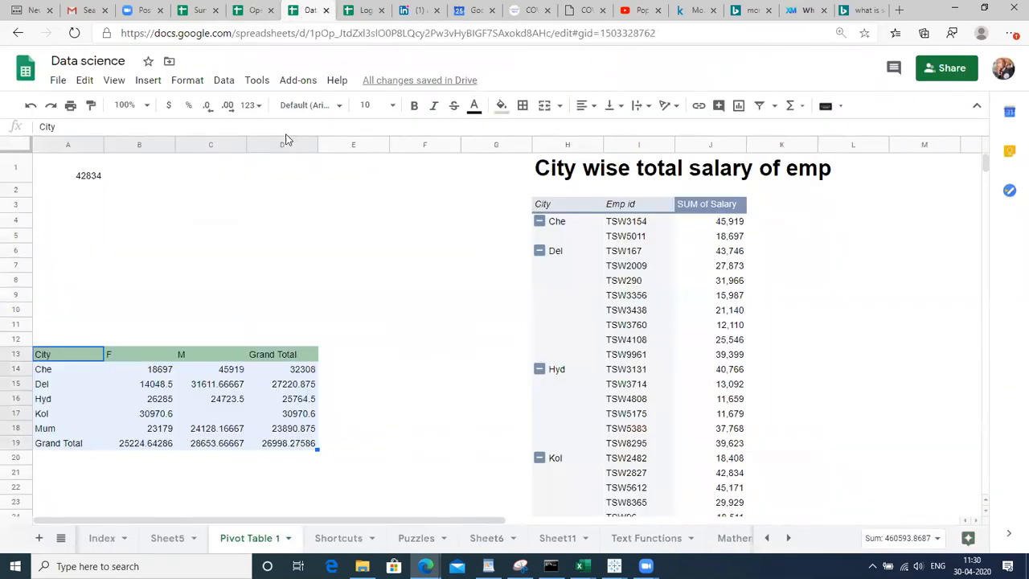
{"action": "left_click", "coordinate": [769, 537]}
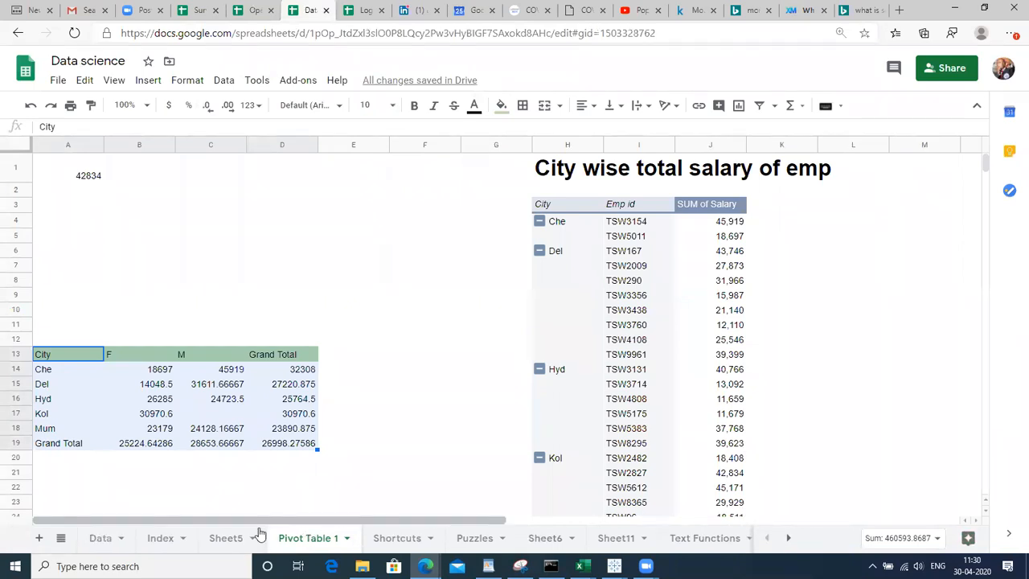
{"action": "left_click", "coordinate": [106, 538]}
{"action": "left_click", "coordinate": [161, 537]}
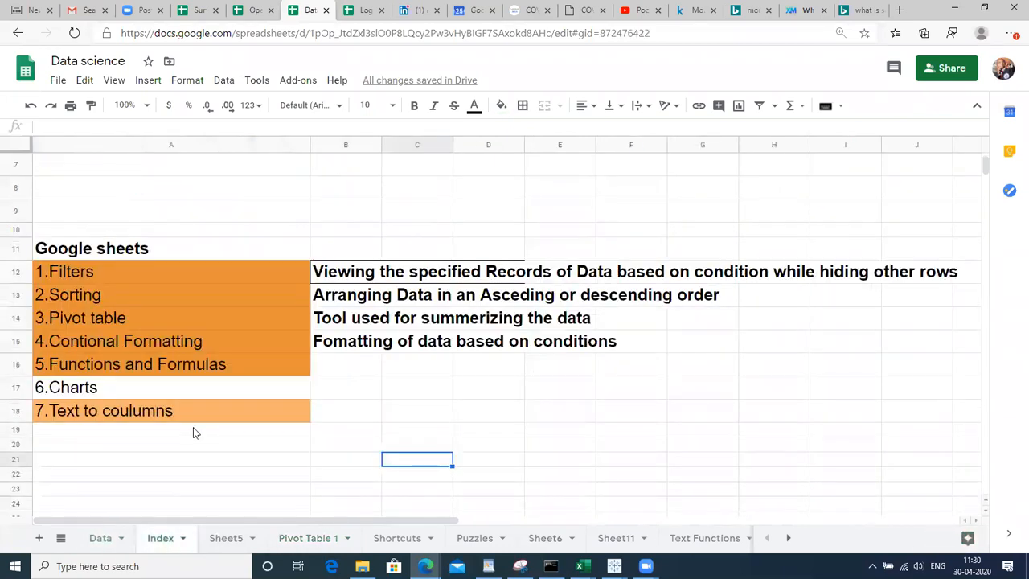
{"action": "left_click", "coordinate": [216, 418]}
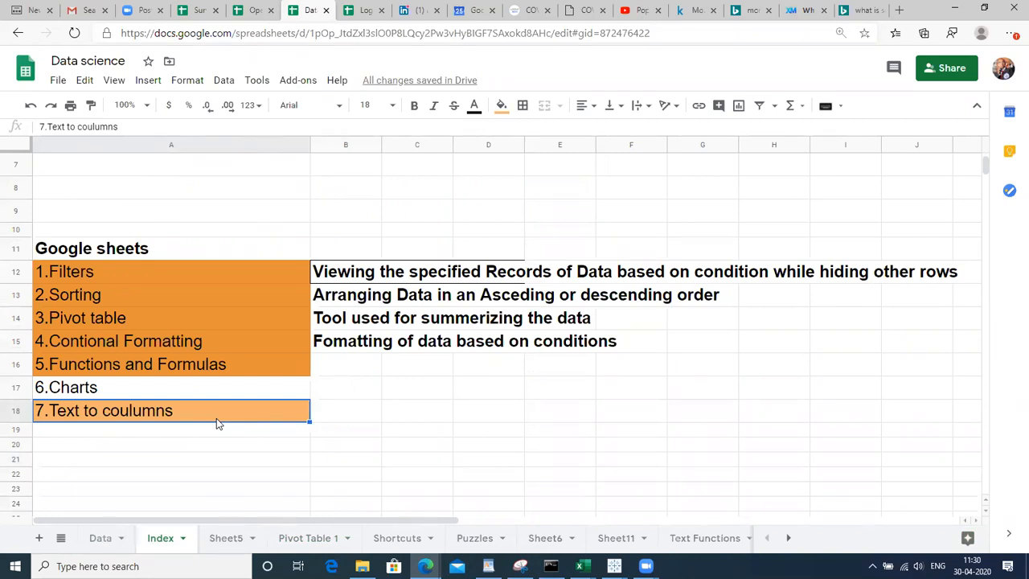
{"action": "left_click", "coordinate": [208, 397]}
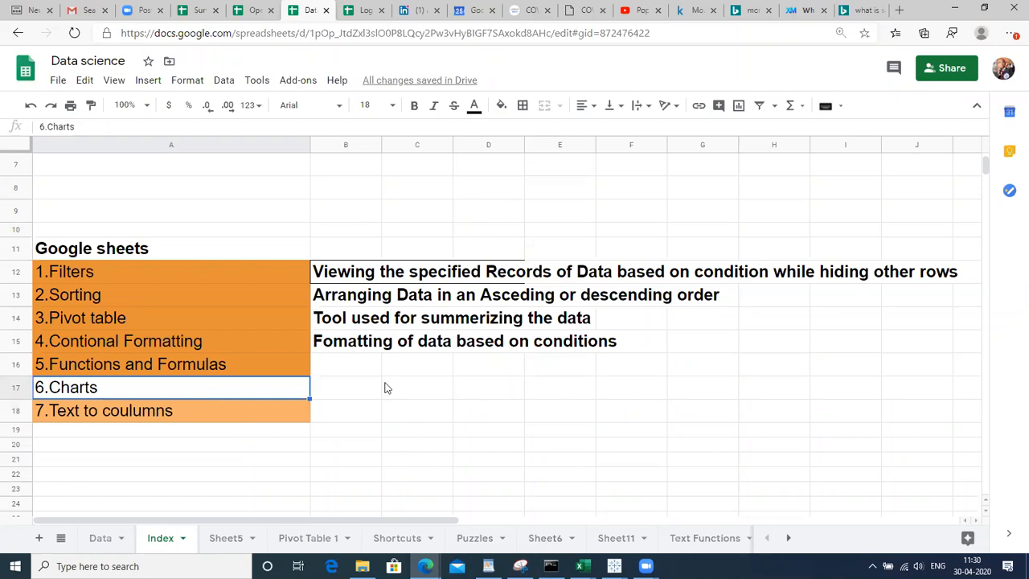
On the Data sheet, select the full employee table A1:G30 with Ctrl+A and bring up the Data menu
{"action": "left_click", "coordinate": [102, 539]}
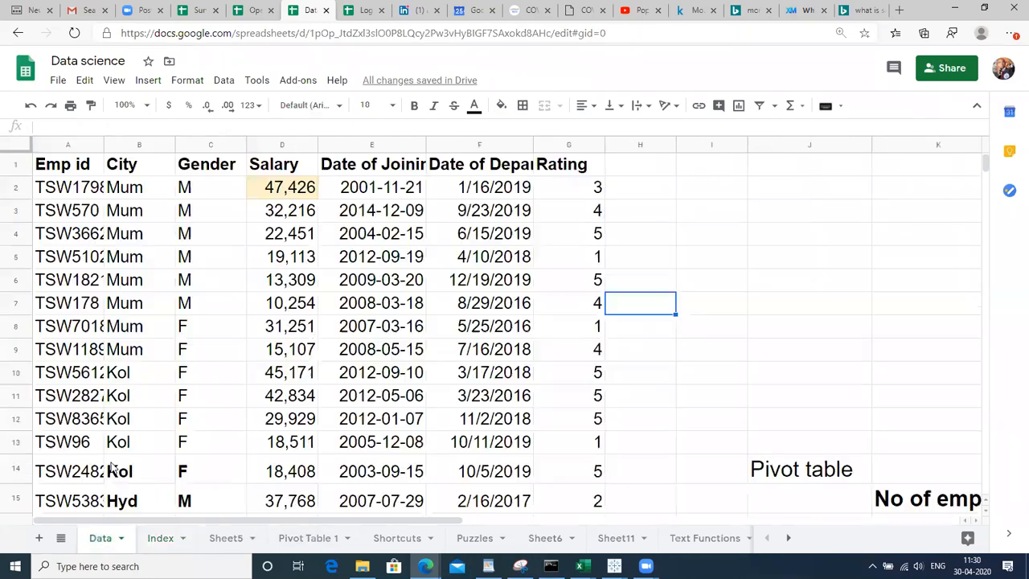
{"action": "left_click", "coordinate": [185, 399]}
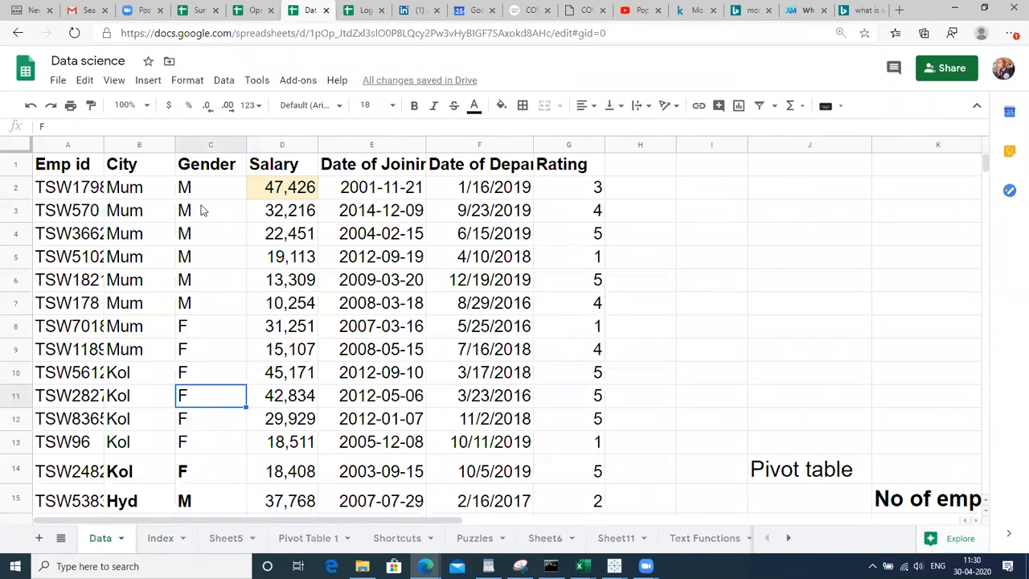
{"action": "left_click", "coordinate": [393, 309]}
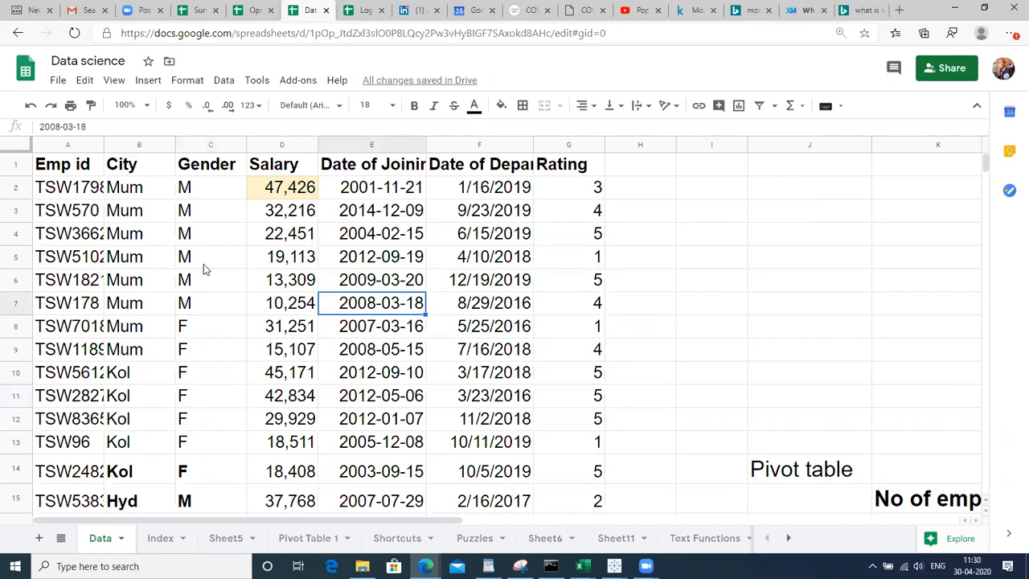
{"action": "left_click", "coordinate": [203, 264]}
{"action": "left_click", "coordinate": [140, 258]}
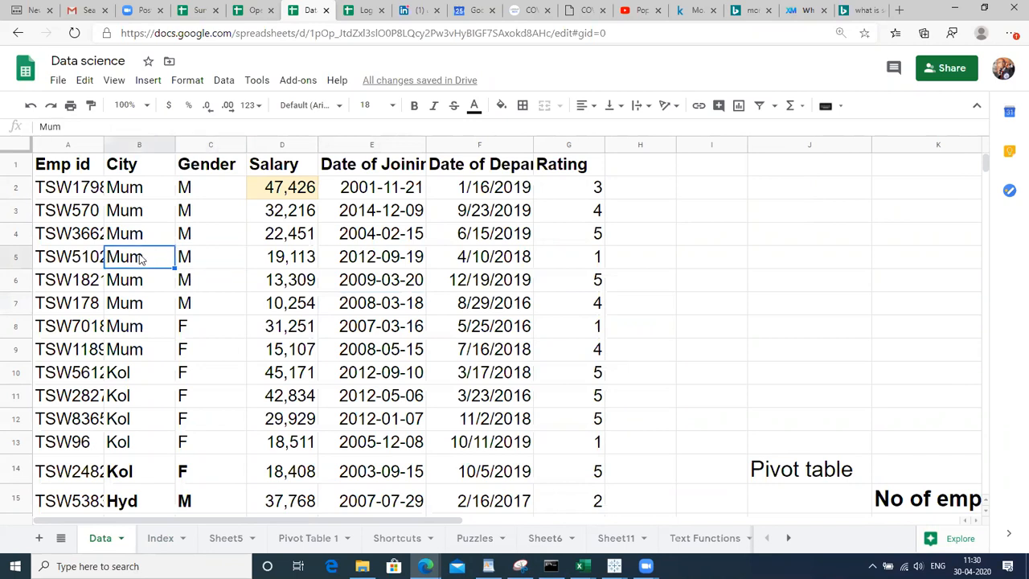
{"action": "left_click", "coordinate": [273, 265]}
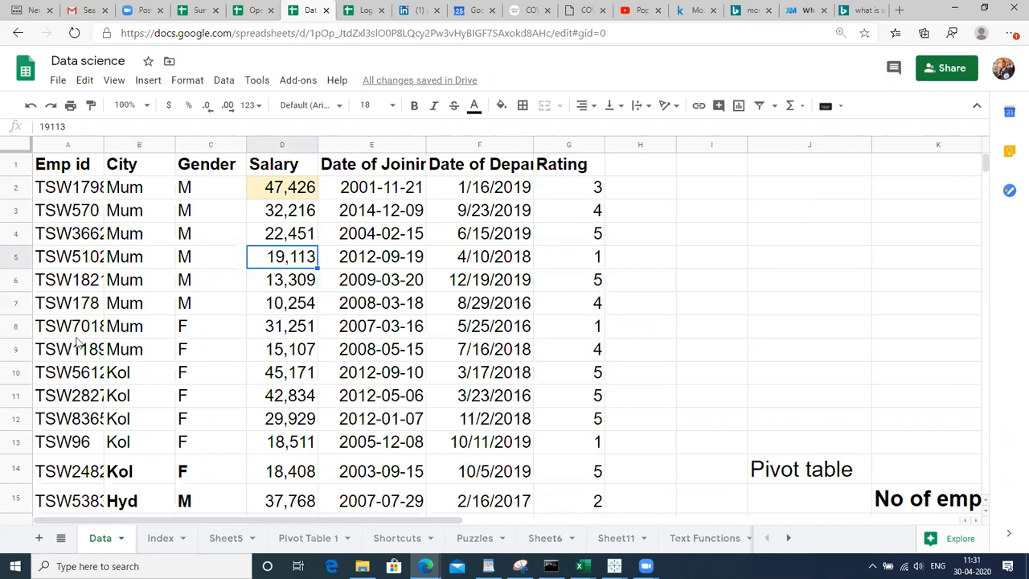
{"action": "left_click", "coordinate": [56, 305]}
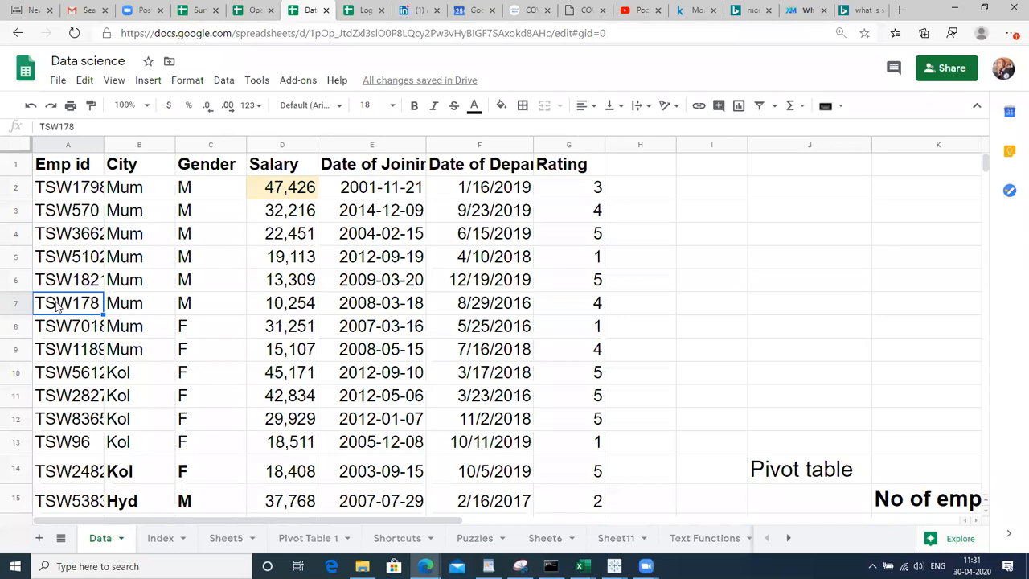
{"action": "key", "text": "ctrl+a"}
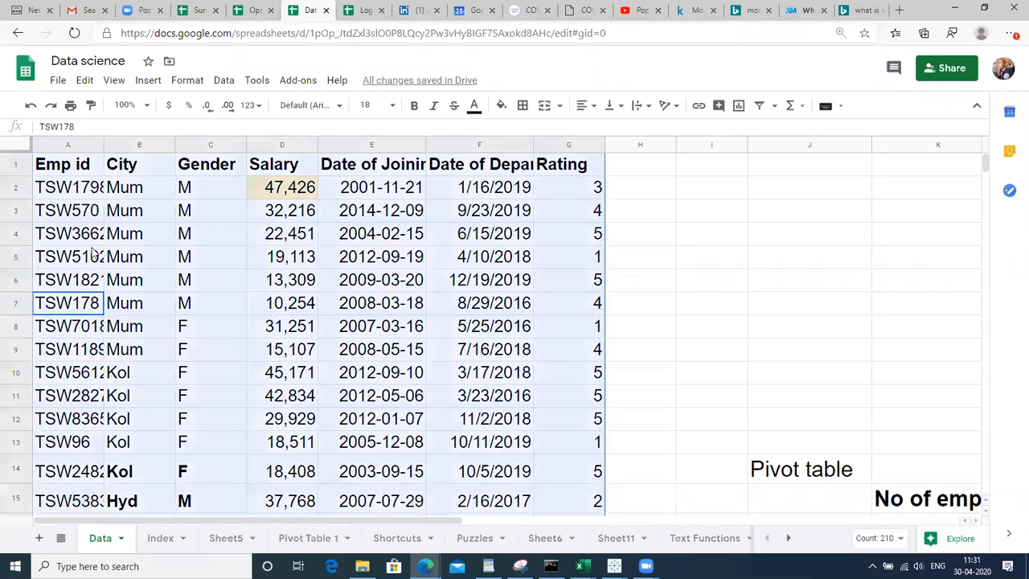
{"action": "left_click", "coordinate": [223, 80]}
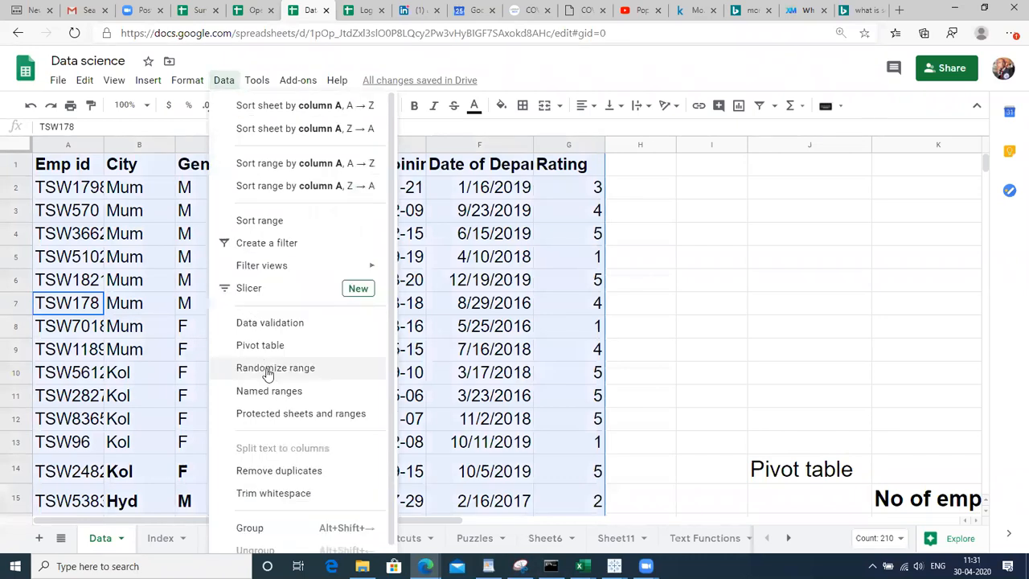
Create a pivot table on a new sheet with rows grouped by City
{"action": "left_click", "coordinate": [279, 346]}
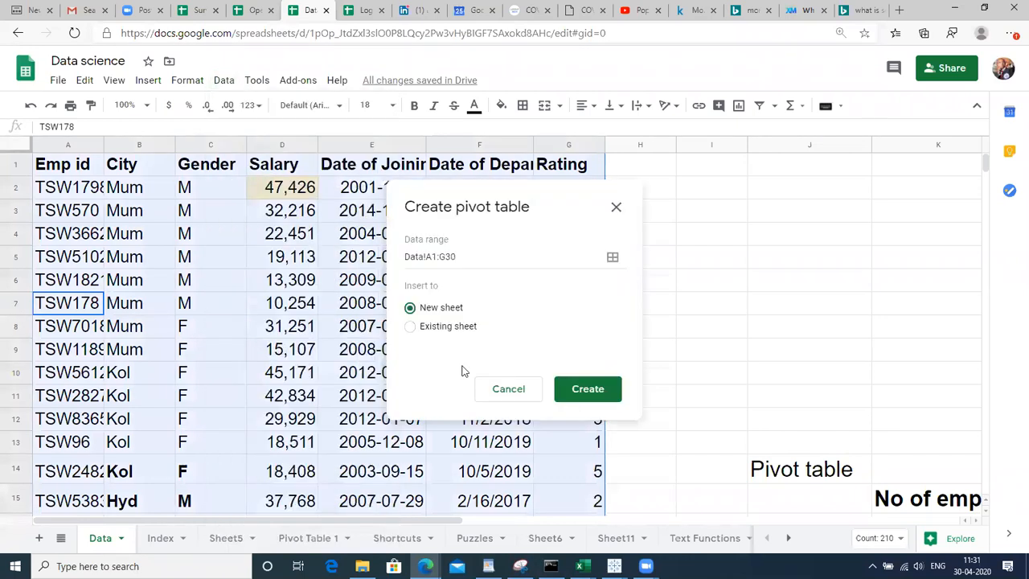
{"action": "left_click", "coordinate": [596, 391]}
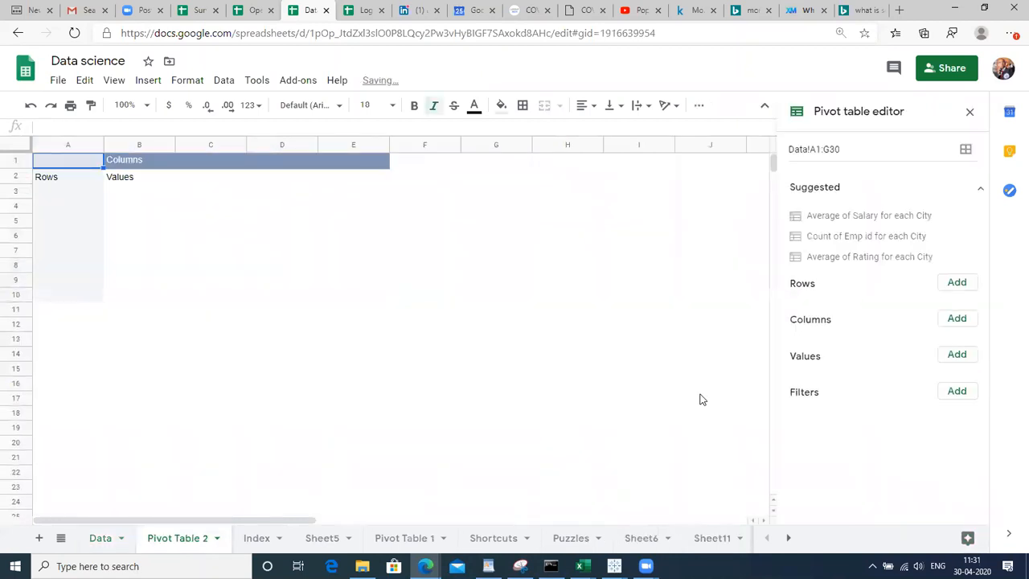
{"action": "left_click", "coordinate": [955, 286]}
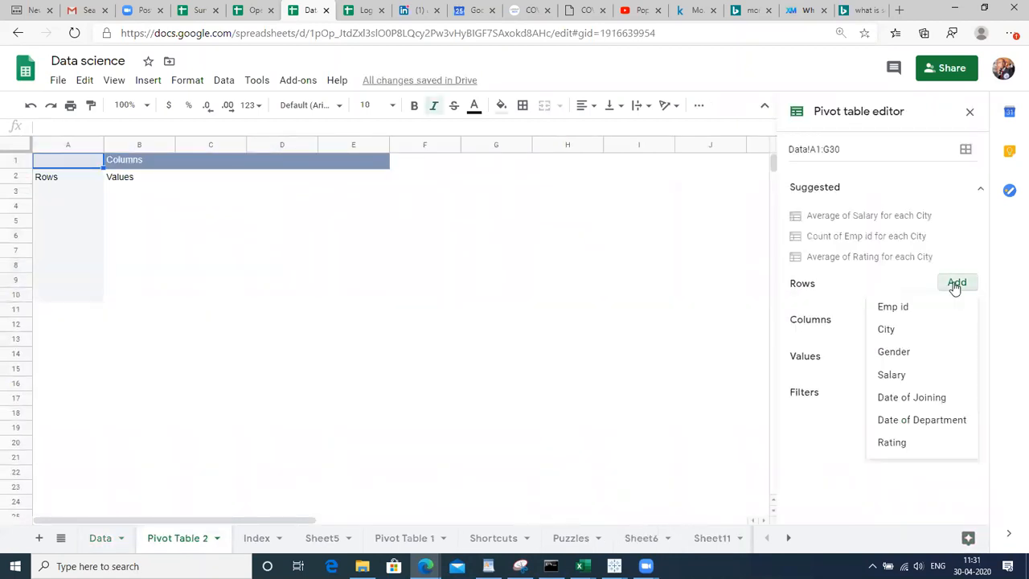
{"action": "left_click", "coordinate": [904, 332]}
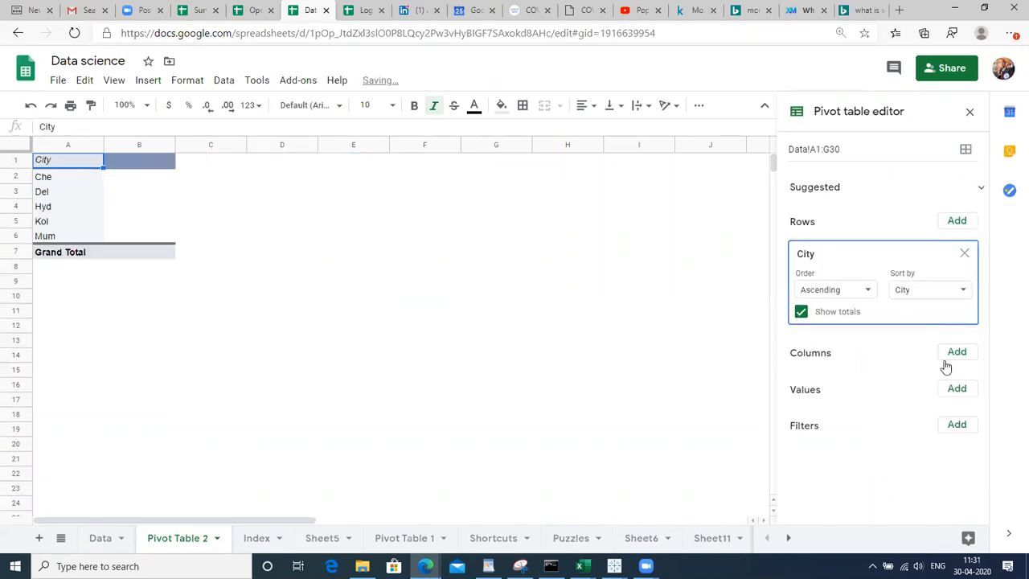
Add SUM of Salary as the pivot values, giving a 782,950 Grand Total
{"action": "left_click", "coordinate": [955, 389]}
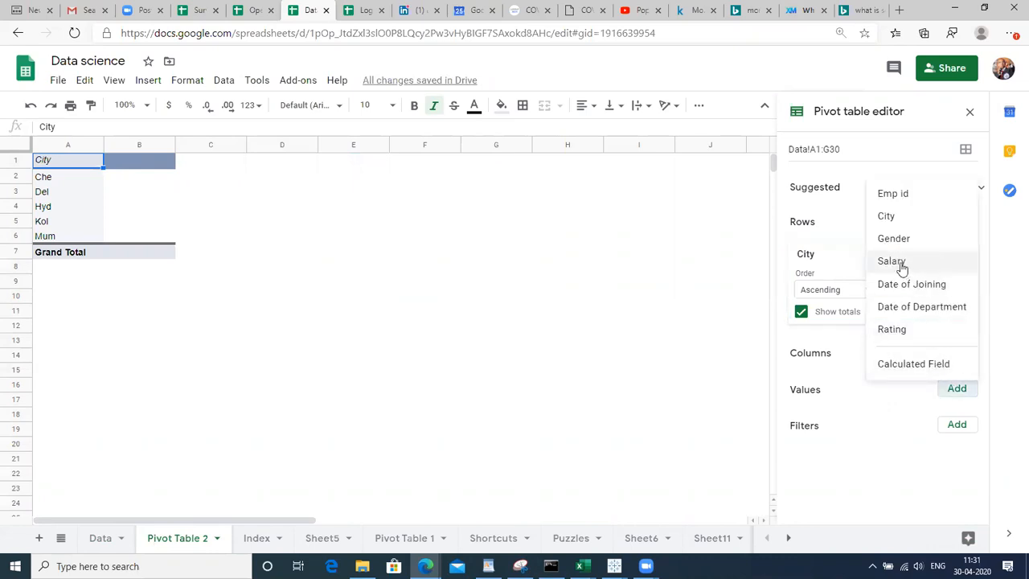
{"action": "left_click", "coordinate": [953, 390]}
{"action": "left_click", "coordinate": [953, 390]}
{"action": "left_click", "coordinate": [889, 260]}
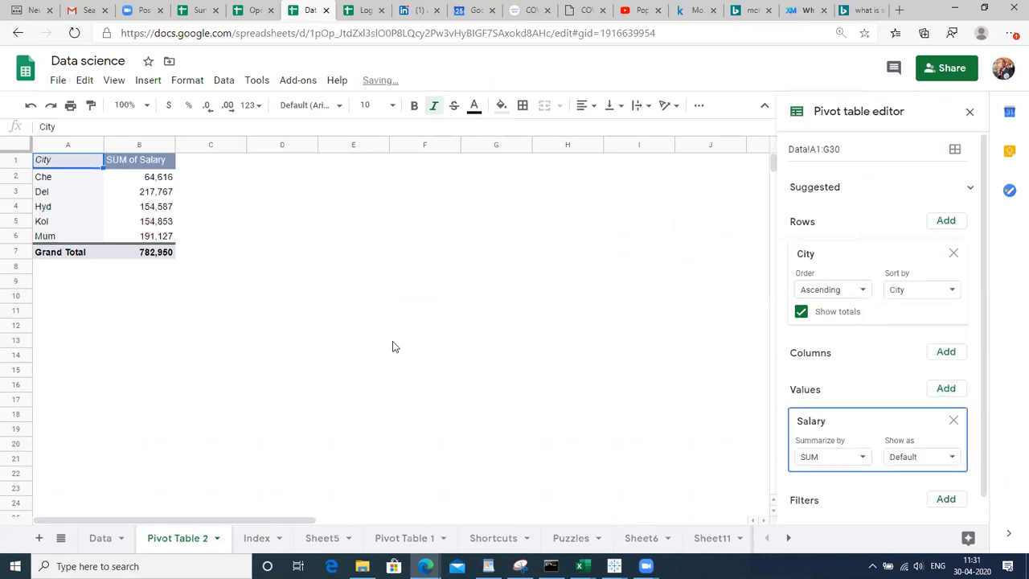
{"action": "left_click", "coordinate": [252, 300]}
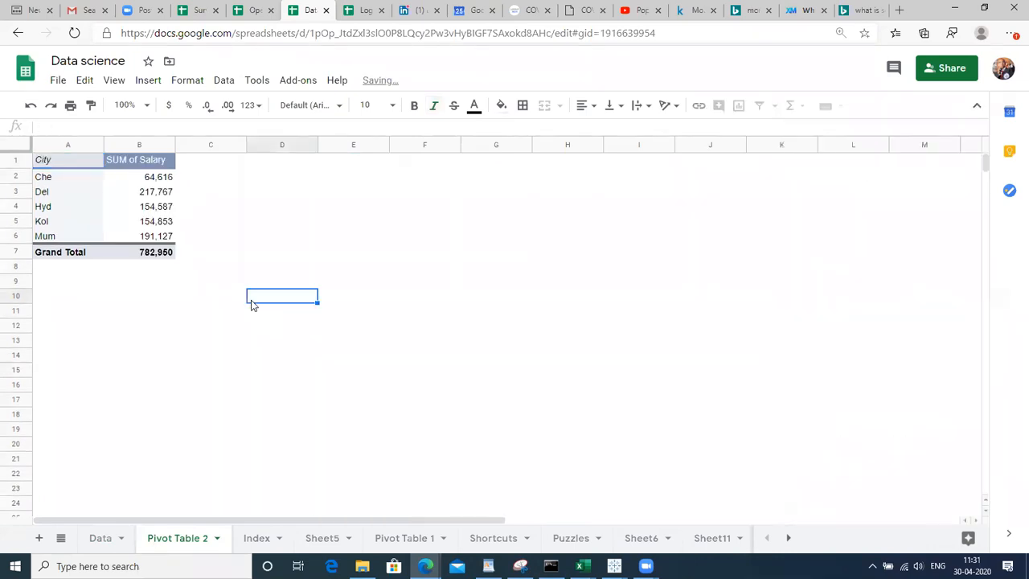
{"action": "left_click", "coordinate": [88, 195]}
Edit the B1 header so 'SUM of Salary' reads 'Total Salary'
{"action": "left_click", "coordinate": [68, 179]}
{"action": "key", "text": "Up"}
{"action": "key", "text": "Down"}
{"action": "key", "text": "Up"}
{"action": "key", "text": "Right"}
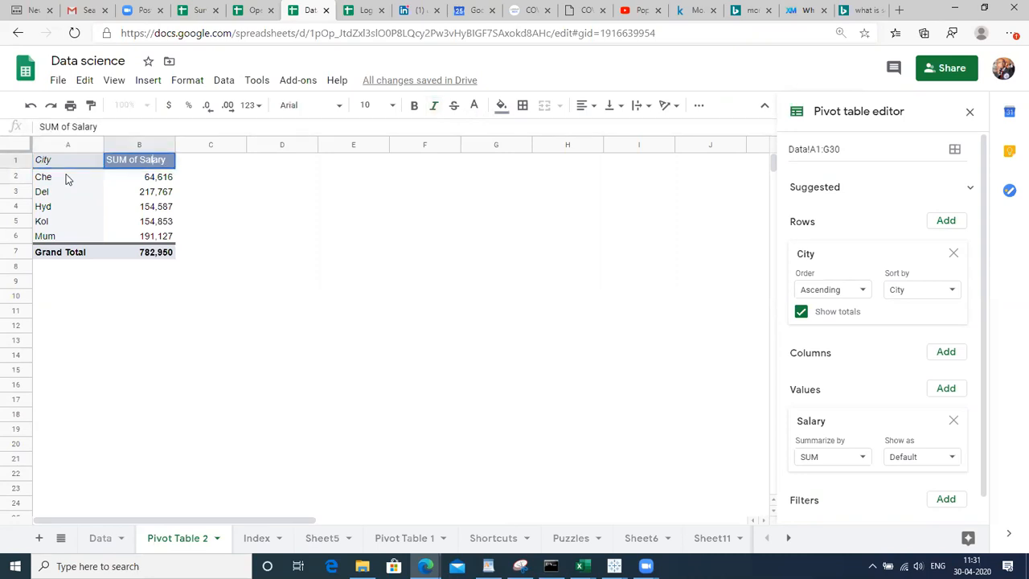
{"action": "key", "text": "shift+Left"}
{"action": "key", "text": "shift+Left"}
{"action": "key", "text": "shift+Left"}
{"action": "key", "text": "shift+Left"}
{"action": "key", "text": "shift+Left"}
{"action": "key", "text": "shift+Left"}
{"action": "key", "text": "shift+Left"}
{"action": "key", "text": "shift+Left"}
{"action": "key", "text": "shift+Left"}
{"action": "key", "text": "shift+Left"}
{"action": "key", "text": "shift+Left"}
{"action": "type", "text": "Total"}
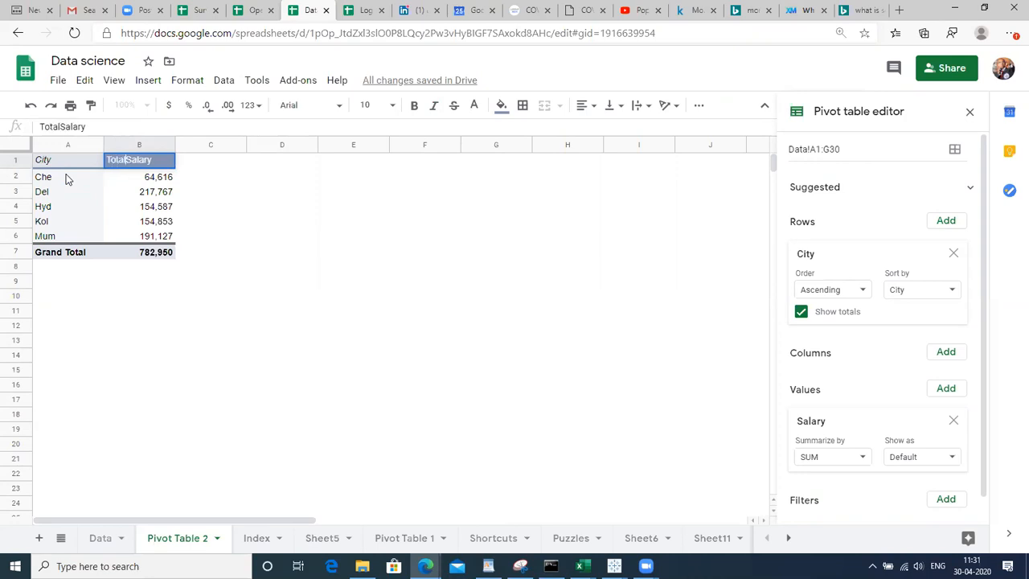
{"action": "key", "text": "Return"}
{"action": "key", "text": "Up"}
{"action": "key", "text": "Return"}
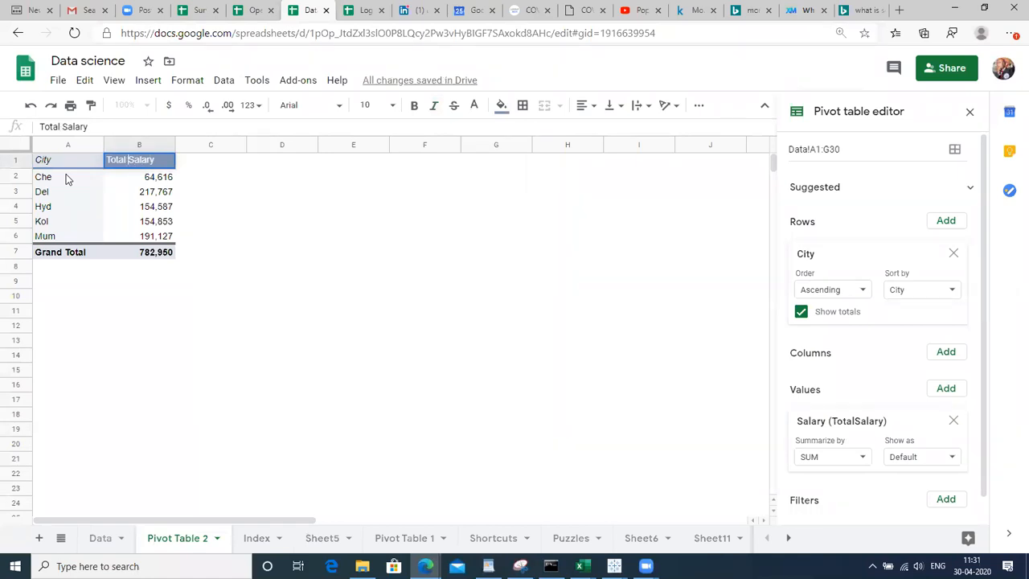
{"action": "key", "text": "Return"}
{"action": "key", "text": "Up"}
Select the pivot table A1:B7 and insert a chart from it
{"action": "key", "text": "Left"}
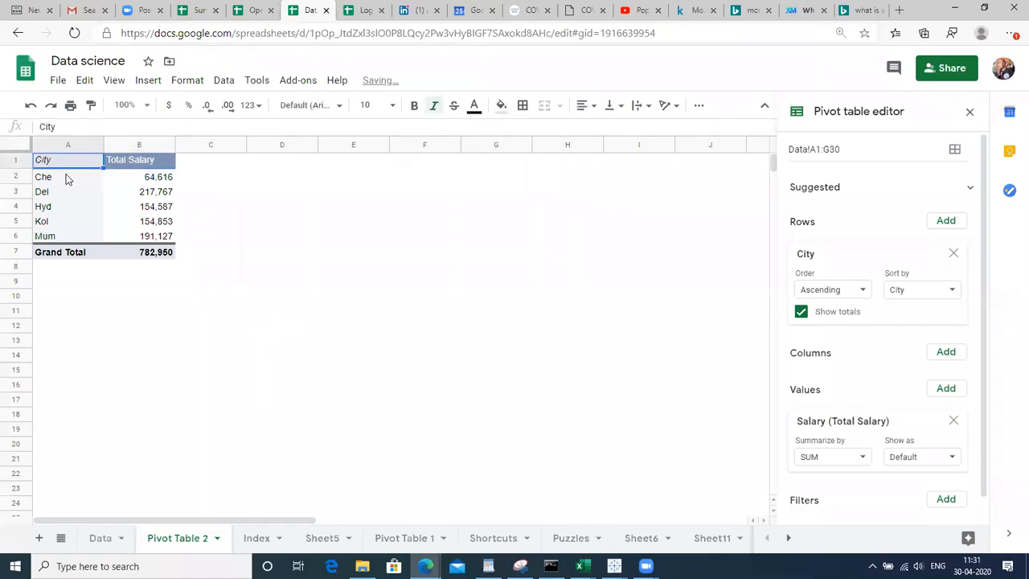
{"action": "key", "text": "shift+Right"}
{"action": "key", "text": "shift+Down"}
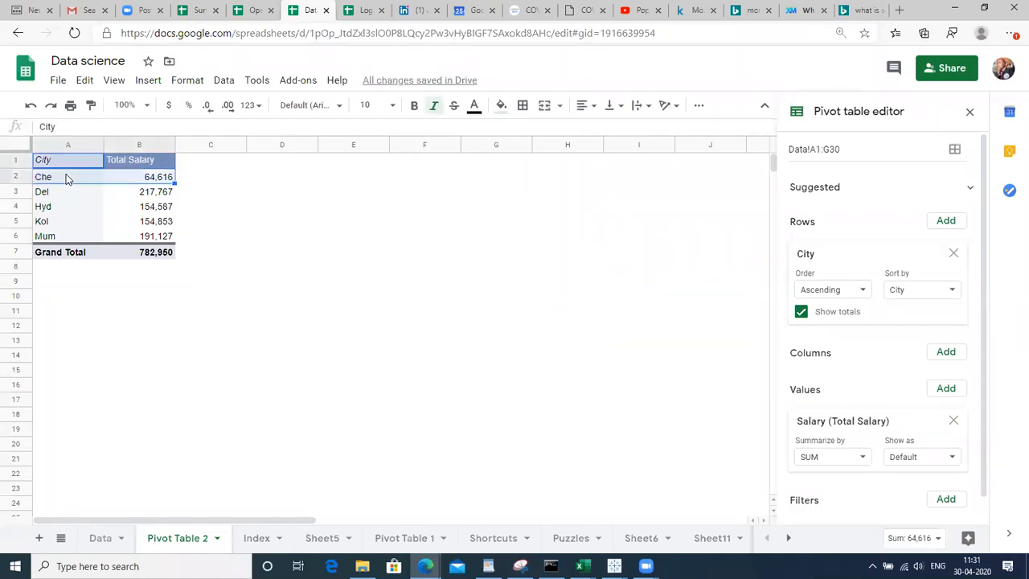
{"action": "key", "text": "shift+Down"}
{"action": "key", "text": "shift+Down"}
{"action": "key", "text": "shift+Down"}
{"action": "key", "text": "shift+Down"}
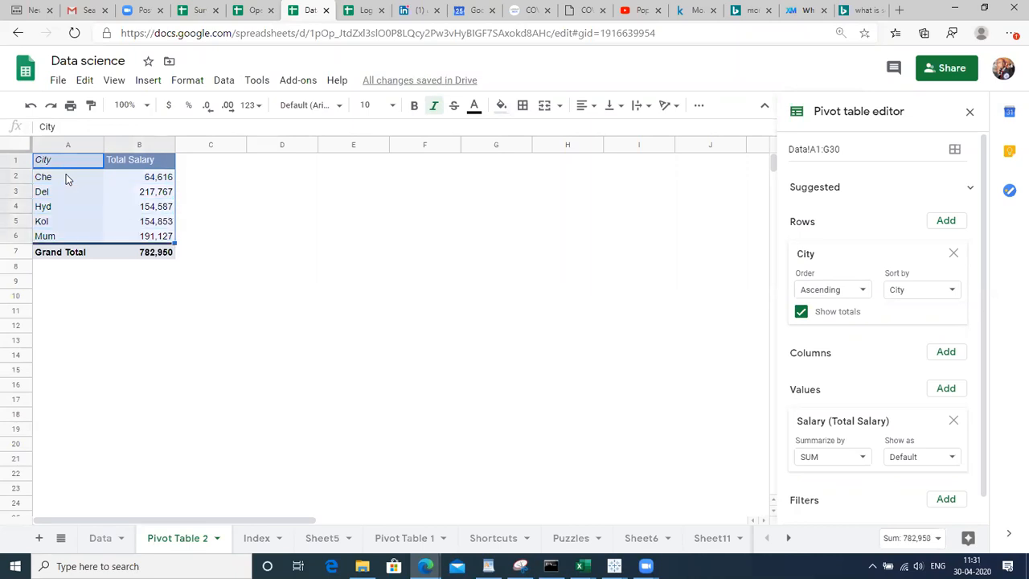
{"action": "left_click", "coordinate": [149, 84]}
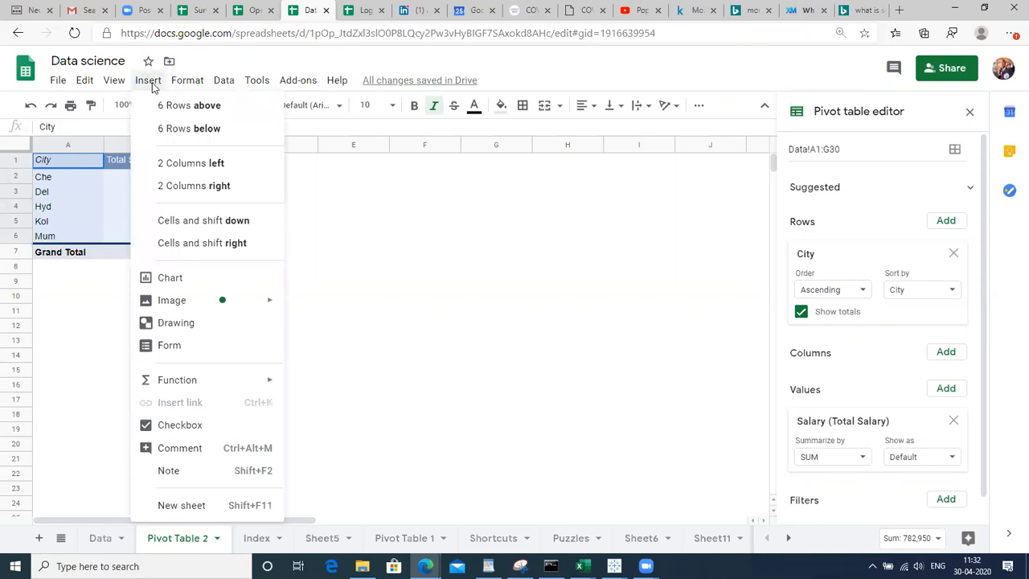
{"action": "left_click", "coordinate": [165, 278]}
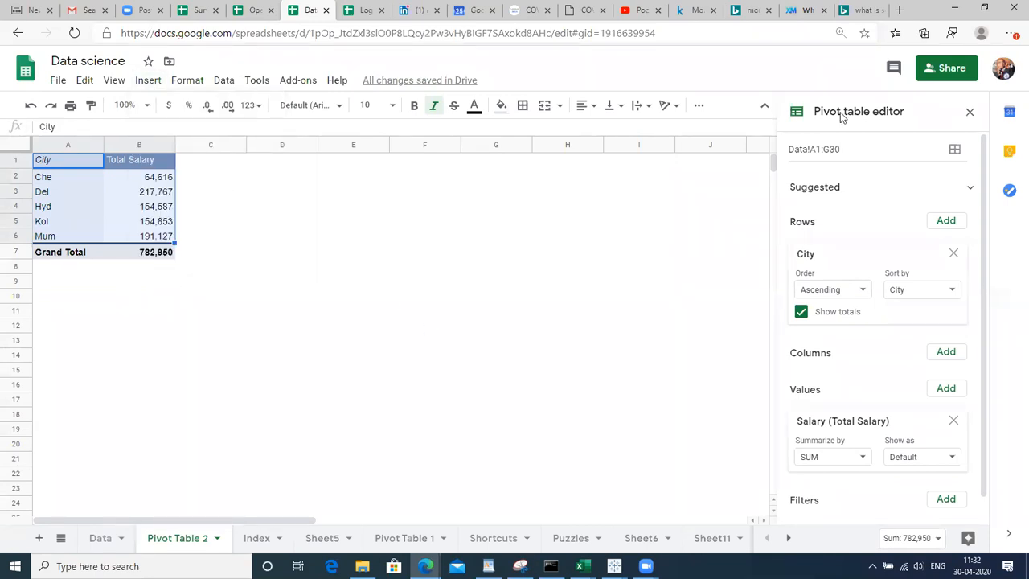
Move the Total Salary pie chart to the right, clear of the pivot table
{"action": "left_click", "coordinate": [968, 112]}
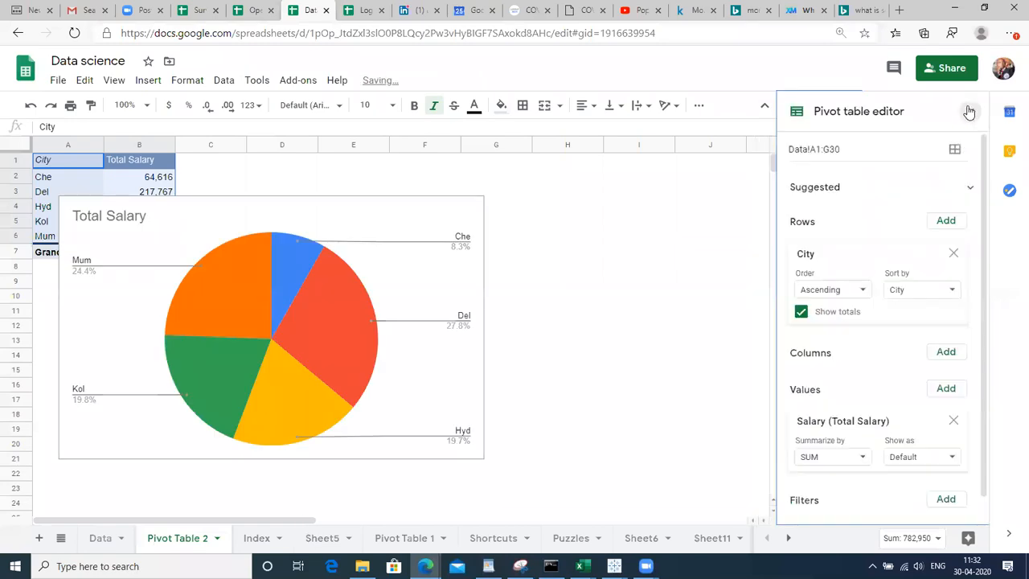
{"action": "left_click", "coordinate": [383, 219]}
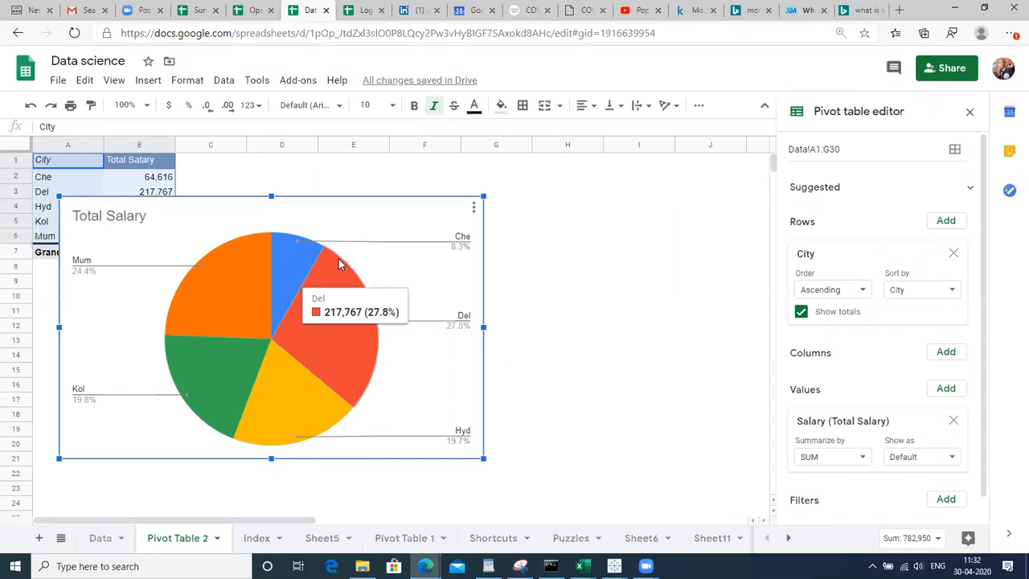
{"action": "left_click_drag", "start_coordinate": [360, 222], "coordinate": [522, 205]}
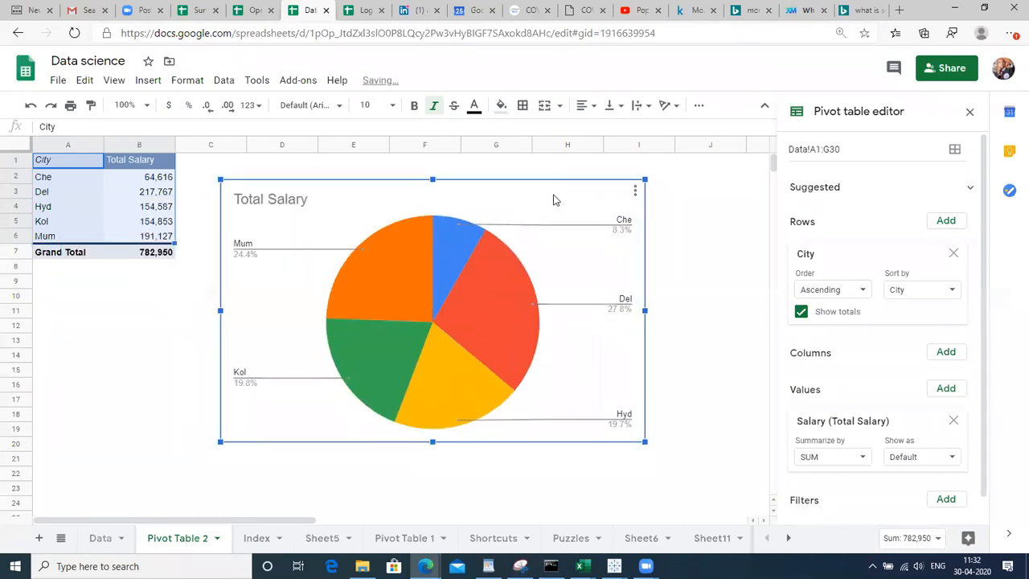
In the chart editor's Setup, change the Total Salary chart type from pie to column chart
{"action": "left_click", "coordinate": [635, 193]}
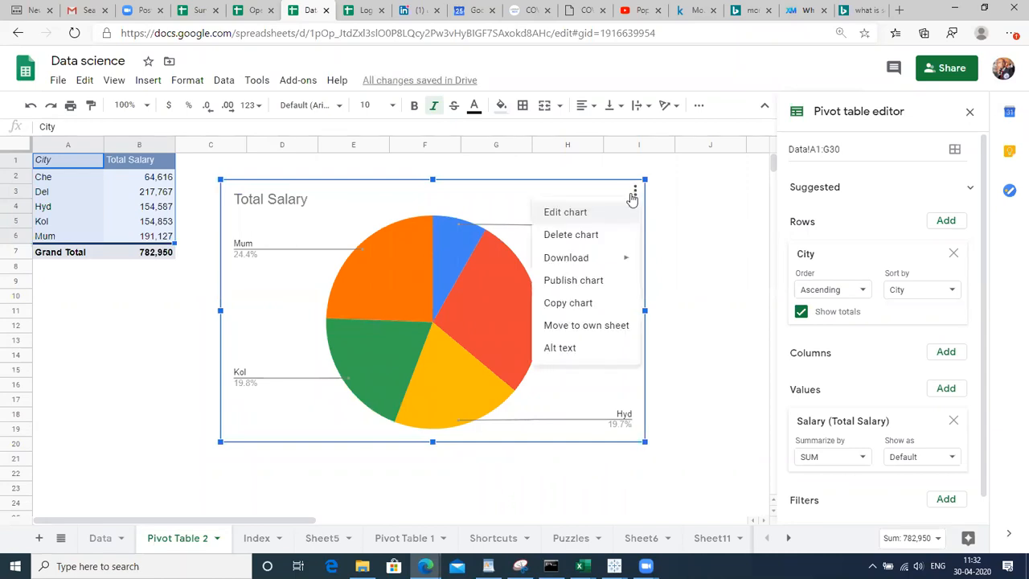
{"action": "left_click", "coordinate": [600, 215]}
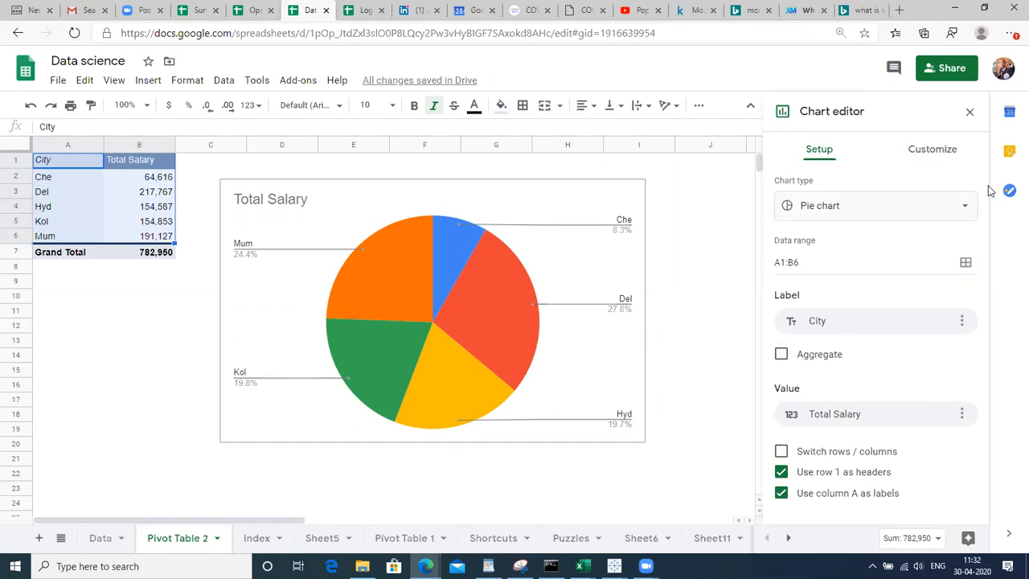
{"action": "left_click", "coordinate": [953, 211]}
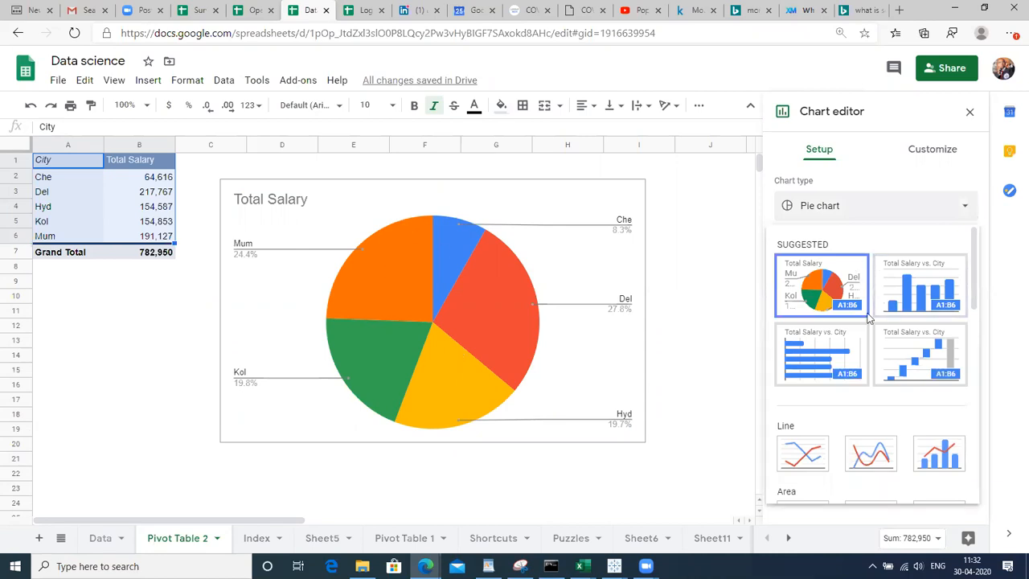
{"action": "left_click", "coordinate": [930, 287]}
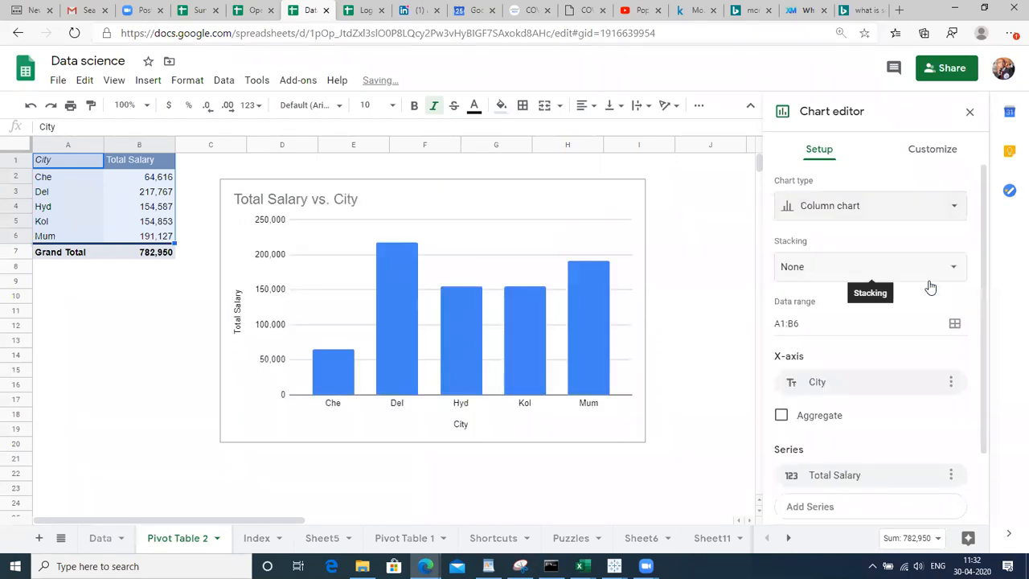
{"action": "left_click", "coordinate": [946, 217]}
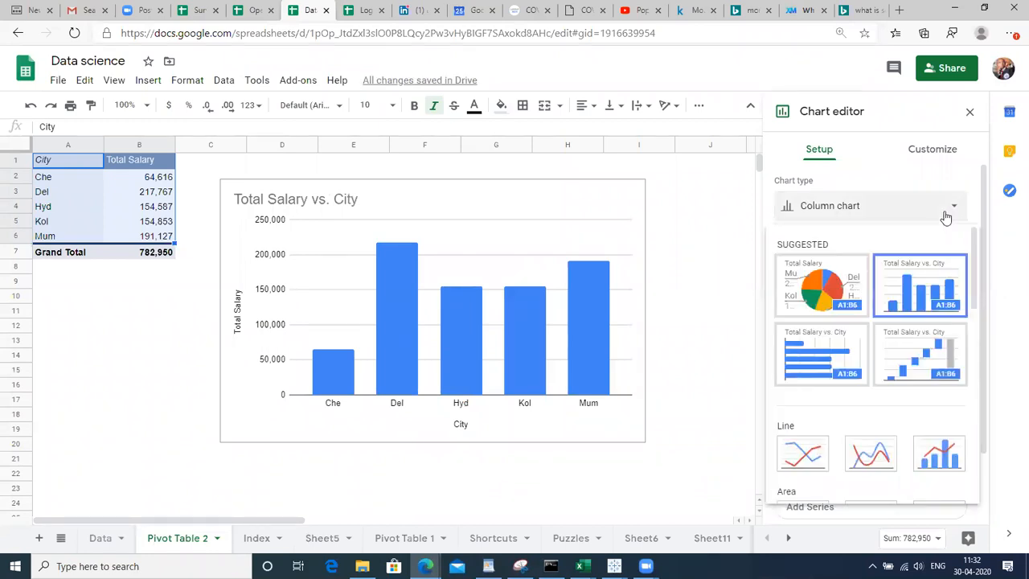
{"action": "left_click", "coordinate": [823, 286]}
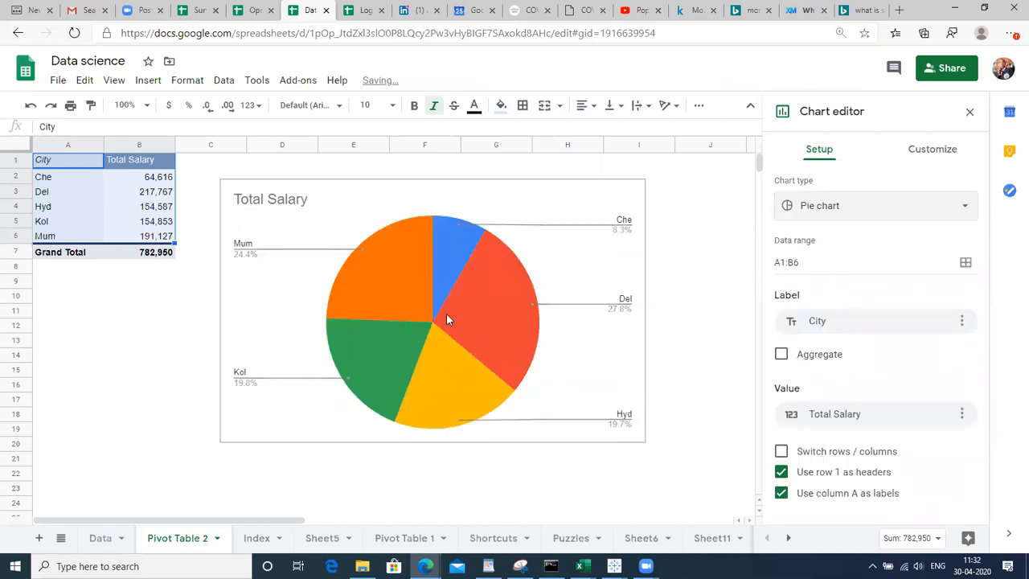
{"action": "left_click", "coordinate": [928, 208]}
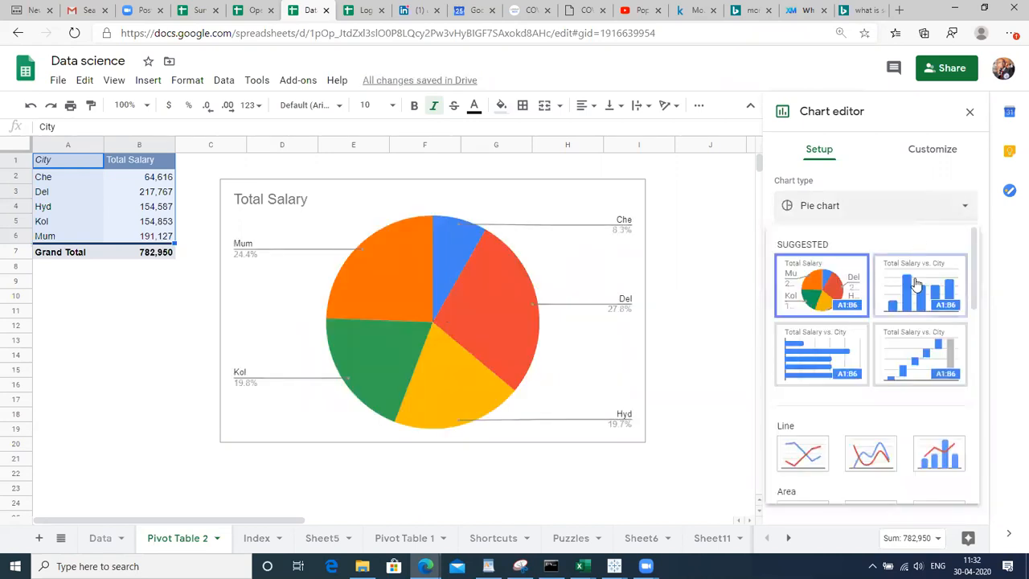
{"action": "left_click", "coordinate": [916, 283]}
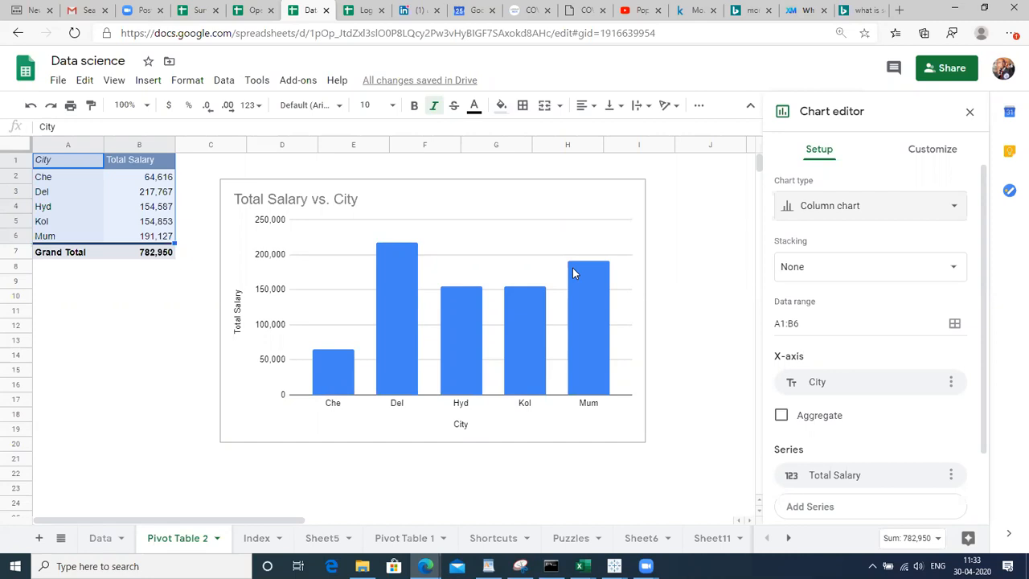
{"action": "left_click", "coordinate": [473, 198]}
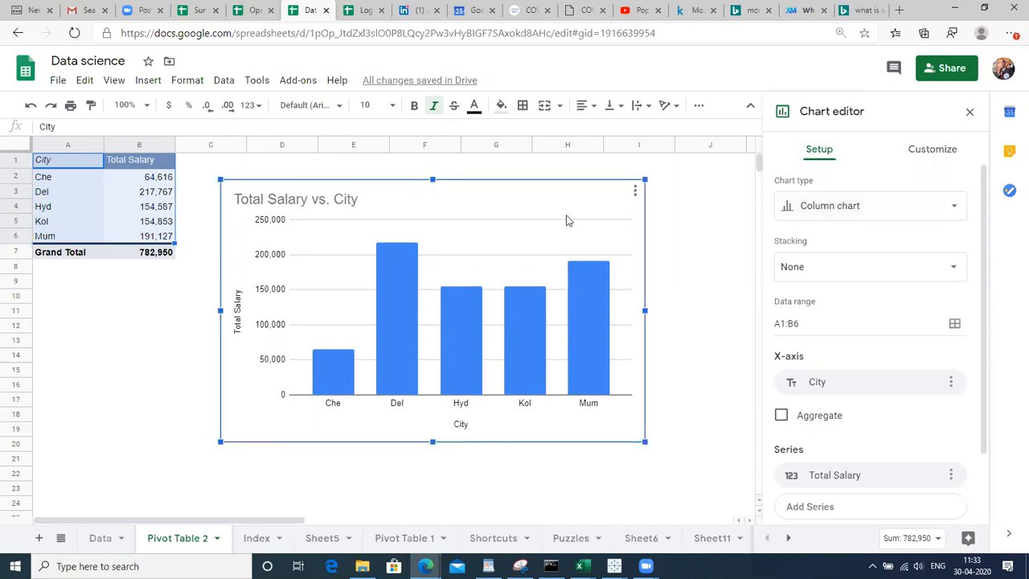
{"action": "left_click", "coordinate": [522, 334]}
{"action": "left_click", "coordinate": [605, 215]}
{"action": "left_click", "coordinate": [634, 193]}
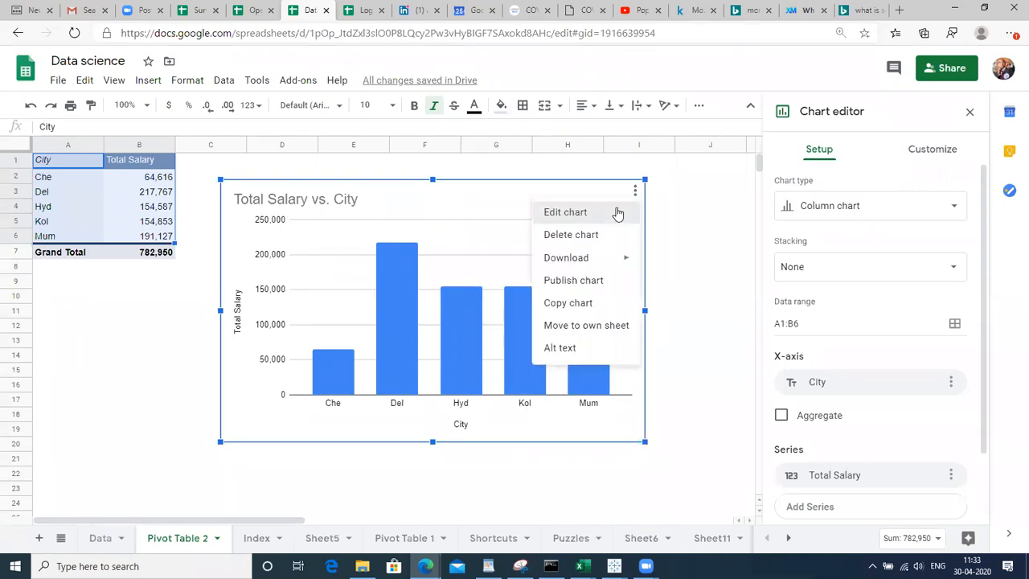
{"action": "left_click", "coordinate": [614, 211]}
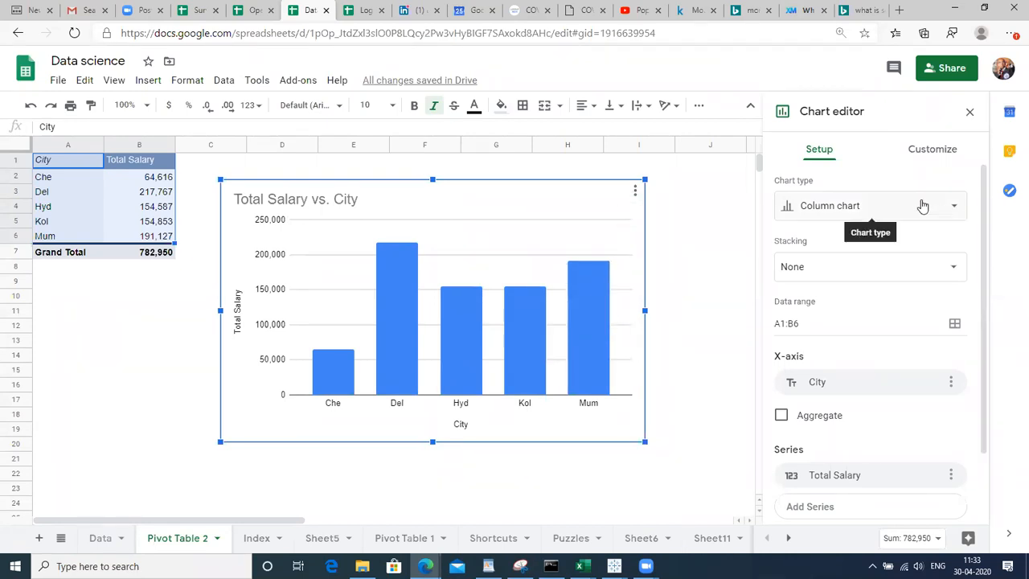
{"action": "left_click", "coordinate": [921, 205]}
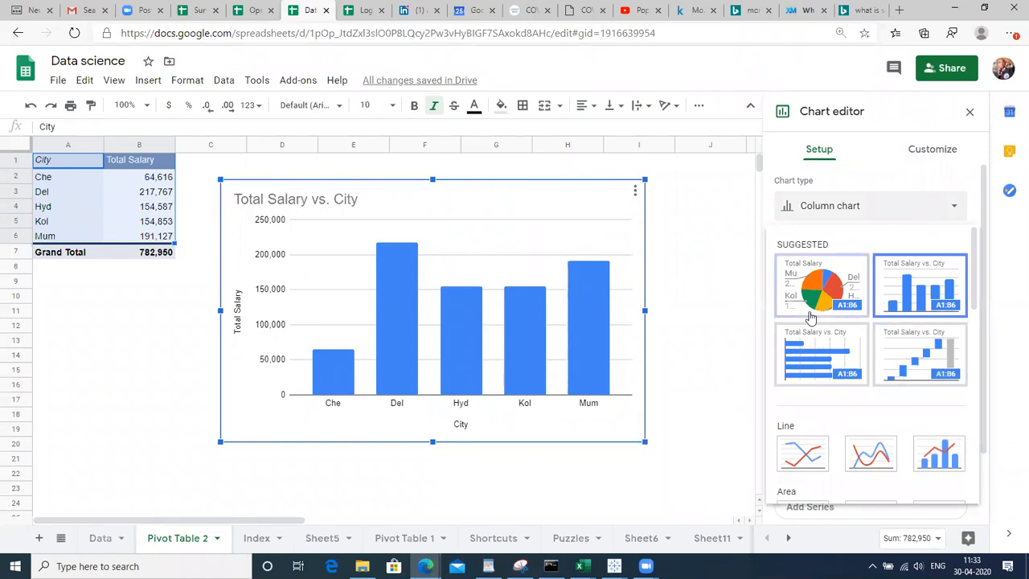
{"action": "left_click", "coordinate": [1002, 338]}
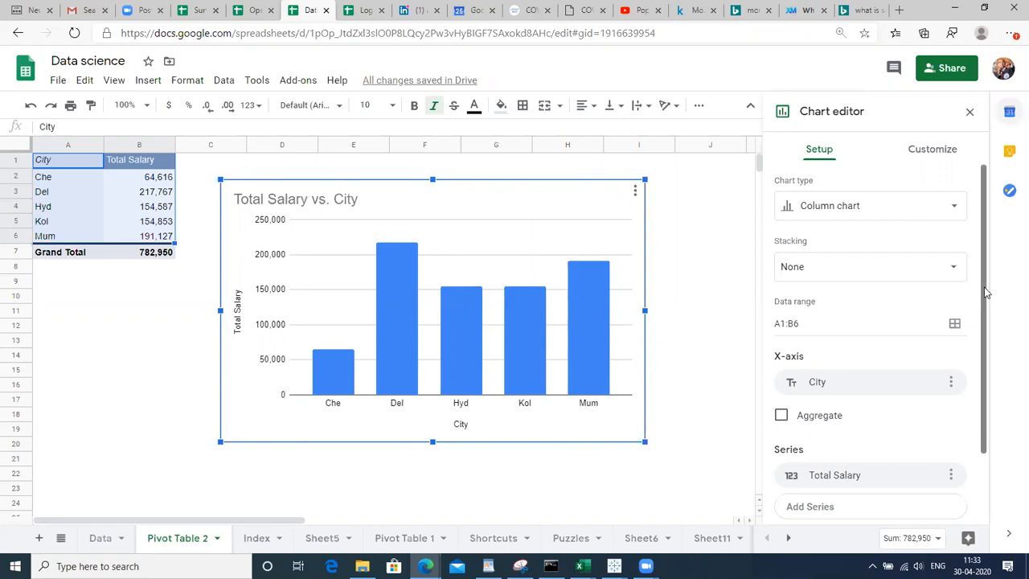
{"action": "left_click_drag", "start_coordinate": [984, 297], "coordinate": [1004, 392]}
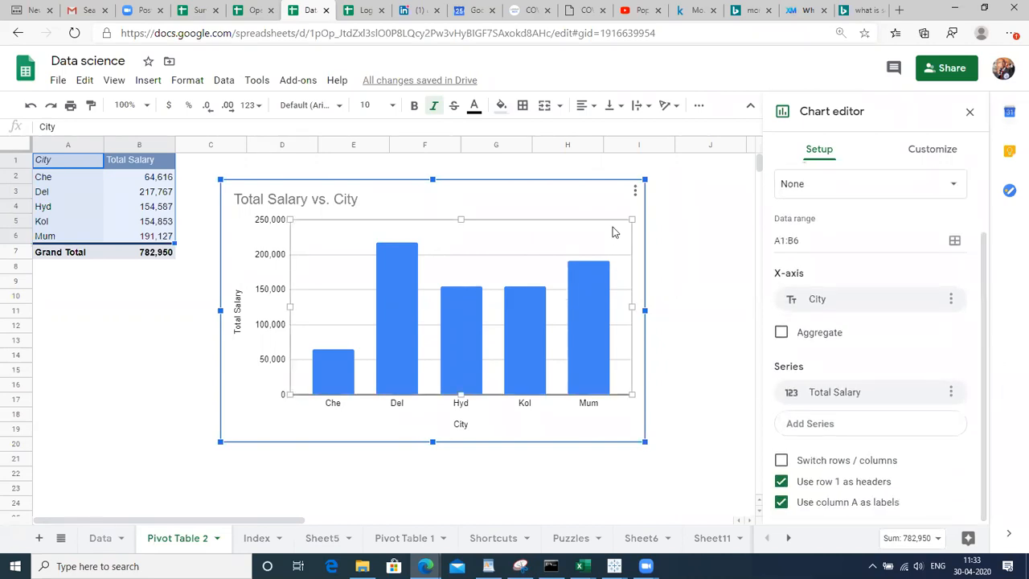
Set the column chart's major gridline colour to white in Customize > Gridlines, then close the editor
{"action": "left_click", "coordinate": [620, 254]}
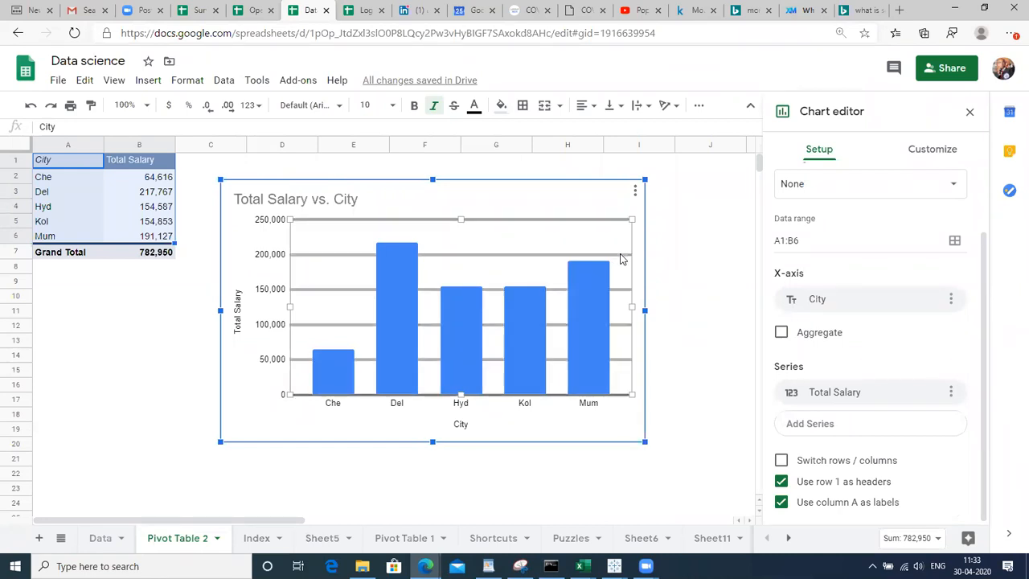
{"action": "double_click", "coordinate": [620, 259]}
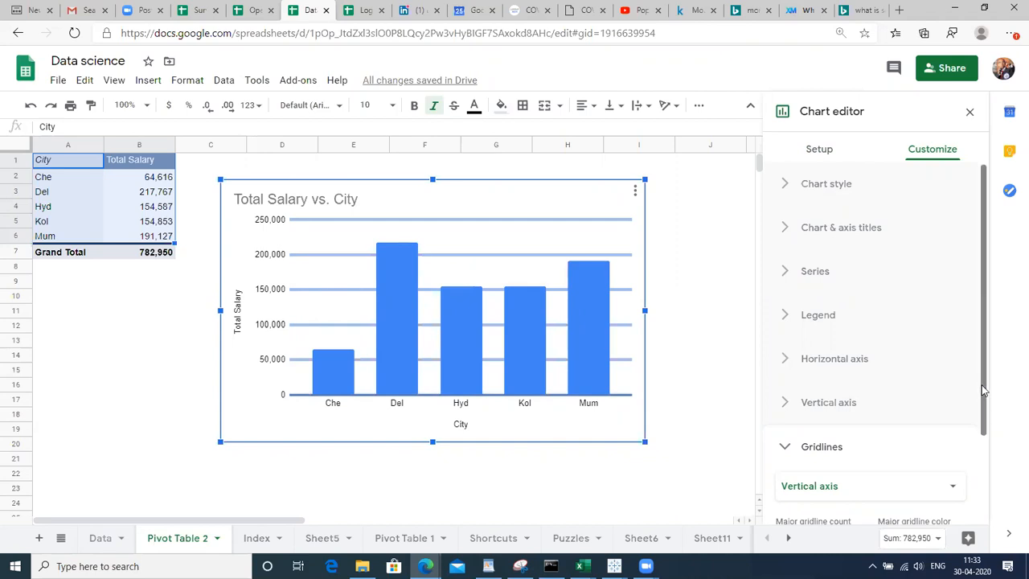
{"action": "left_click_drag", "start_coordinate": [983, 392], "coordinate": [1011, 521]}
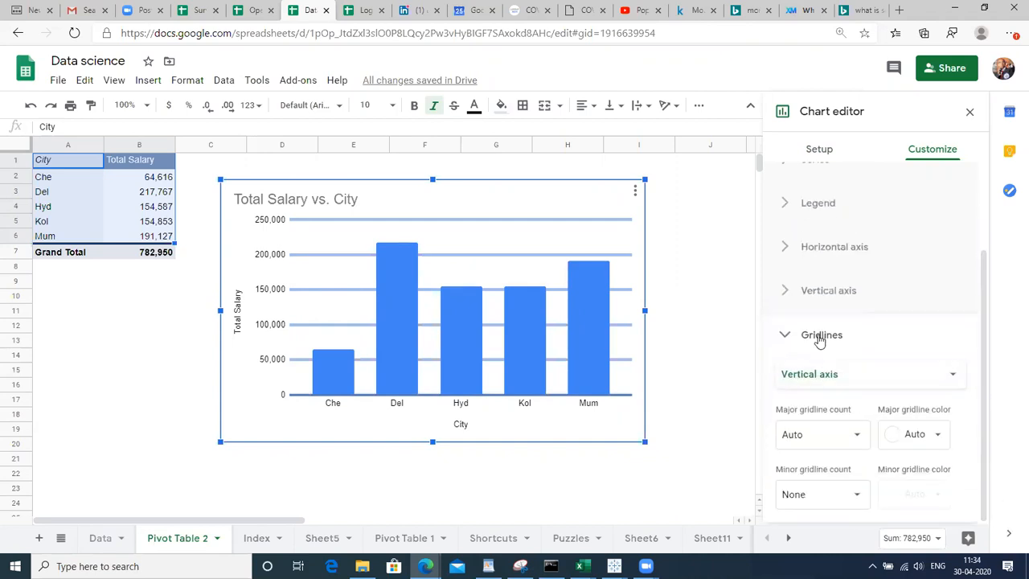
{"action": "left_click", "coordinate": [936, 435]}
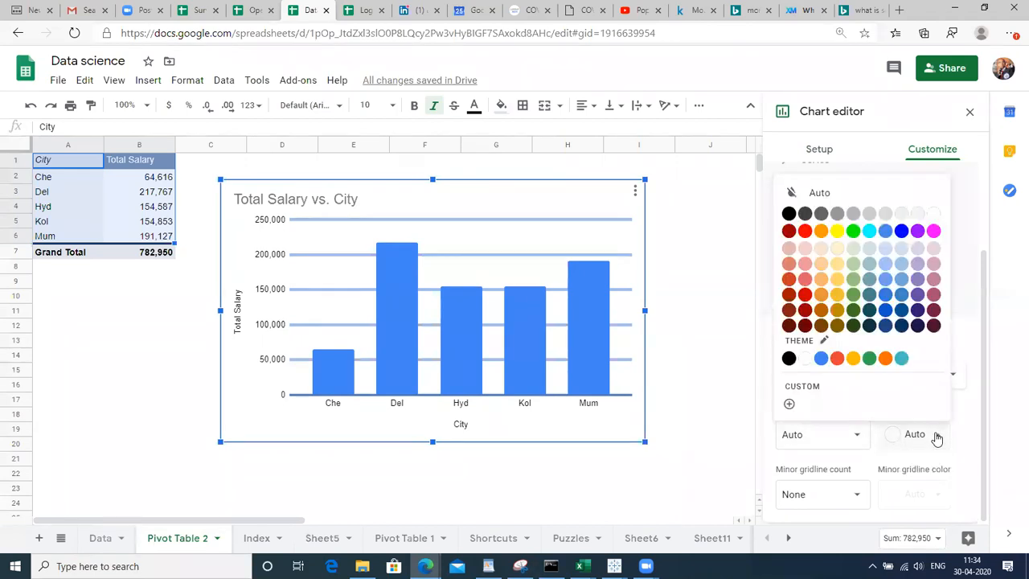
{"action": "left_click", "coordinate": [932, 217]}
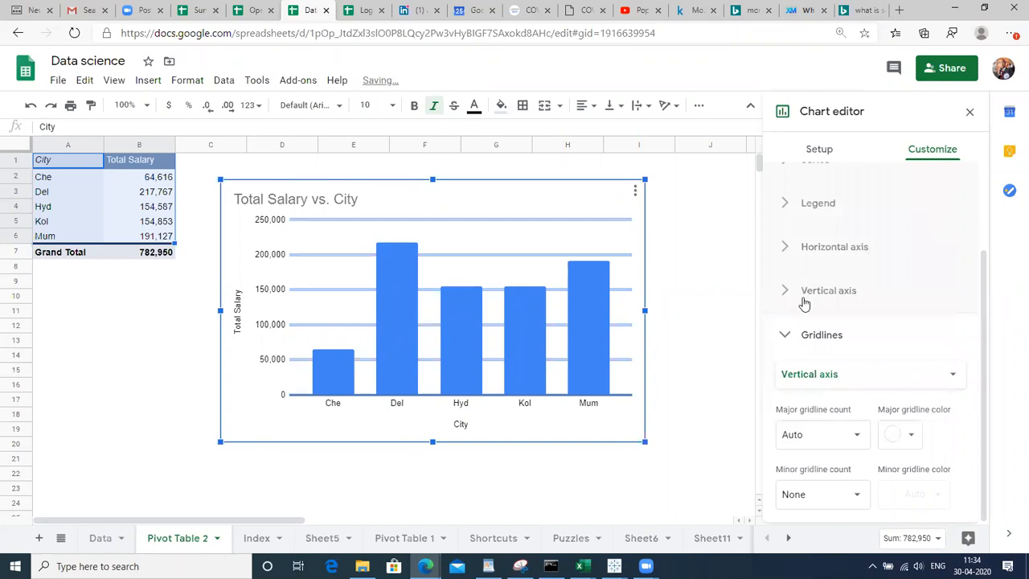
{"action": "double_click", "coordinate": [710, 370]}
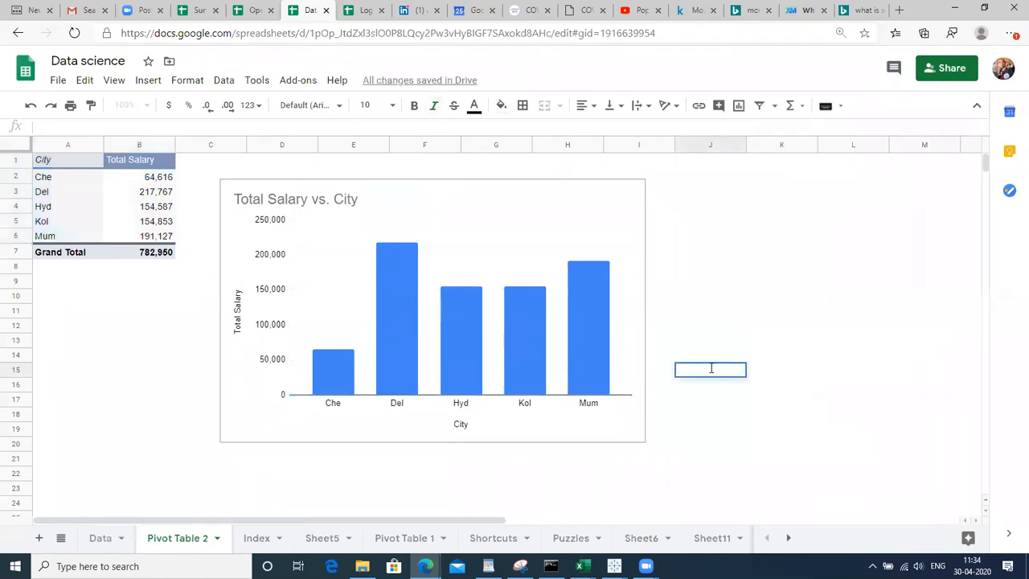
Open the salary chart's editor with the Chart style options expanded, then close it
{"action": "left_click", "coordinate": [482, 196]}
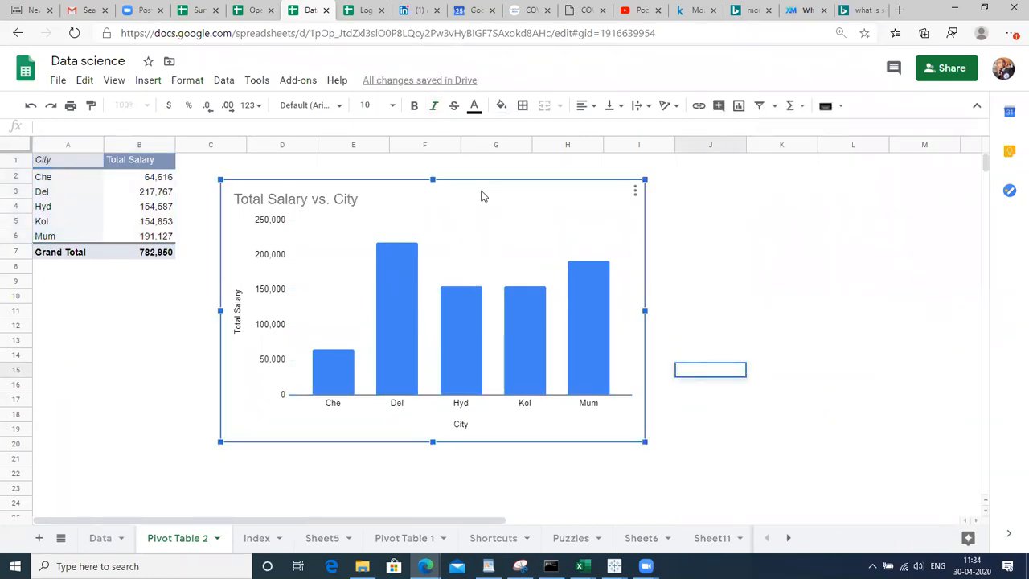
{"action": "left_click", "coordinate": [633, 191]}
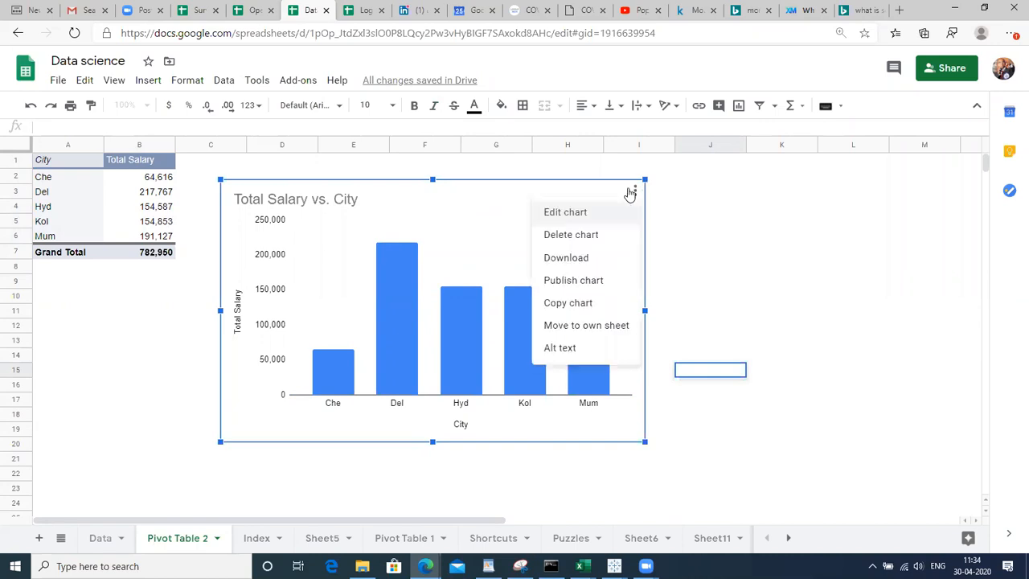
{"action": "left_click", "coordinate": [599, 215]}
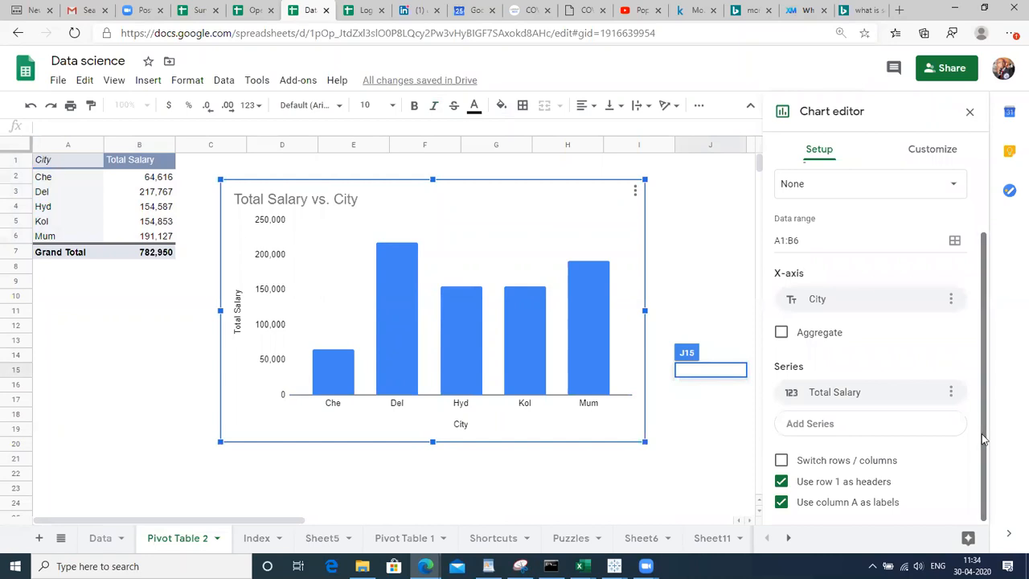
{"action": "left_click", "coordinate": [930, 152]}
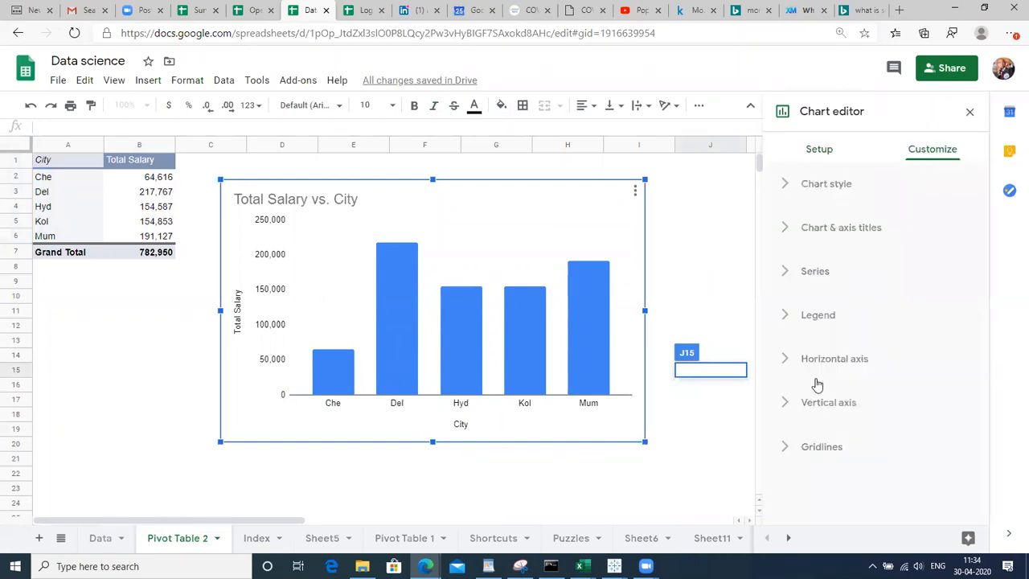
{"action": "left_click", "coordinate": [816, 191]}
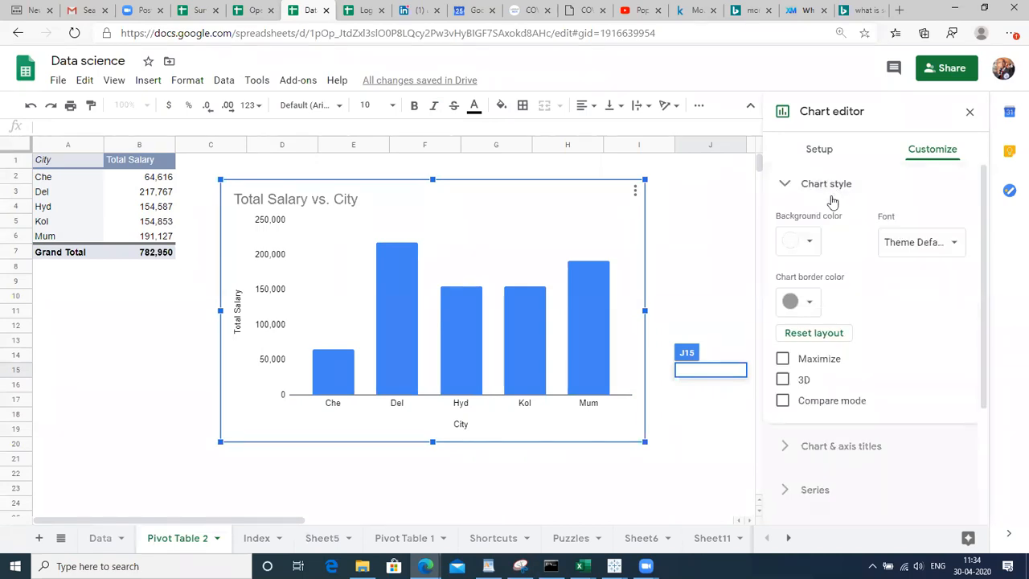
{"action": "left_click", "coordinate": [694, 268]}
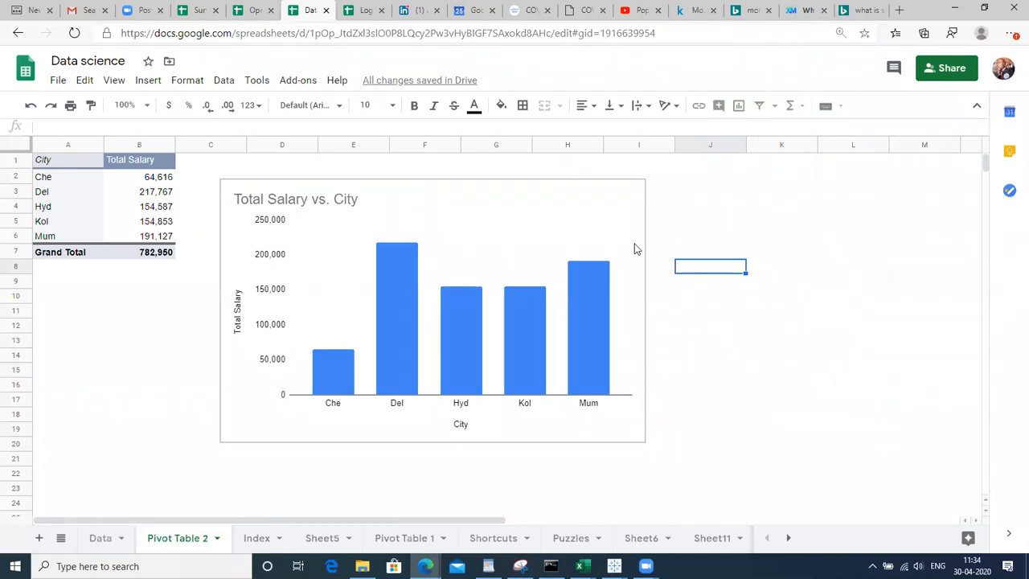
Reopen the salary chart's editor on Customize with Chart style expanded
{"action": "left_click", "coordinate": [541, 226]}
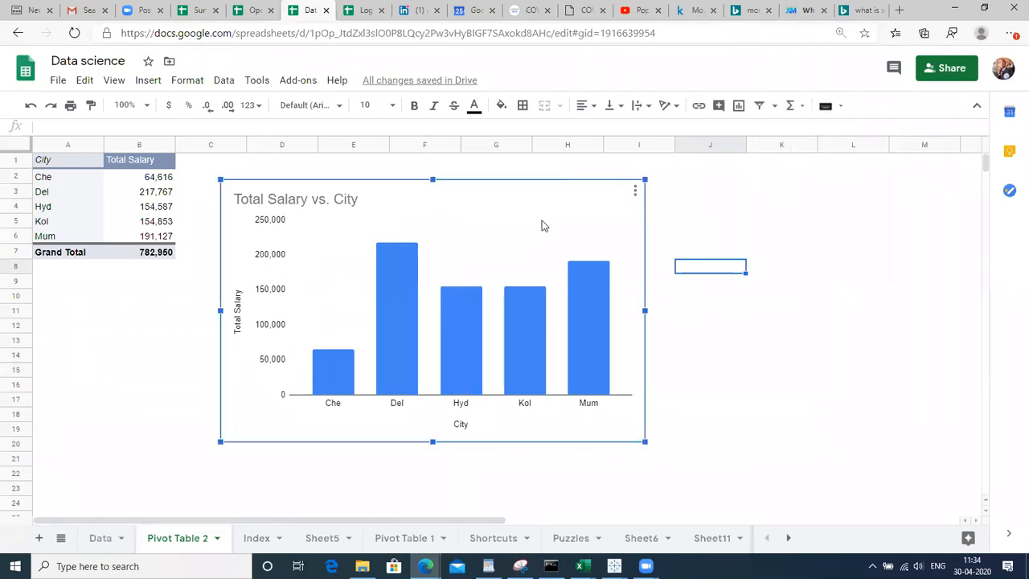
{"action": "left_click", "coordinate": [634, 193]}
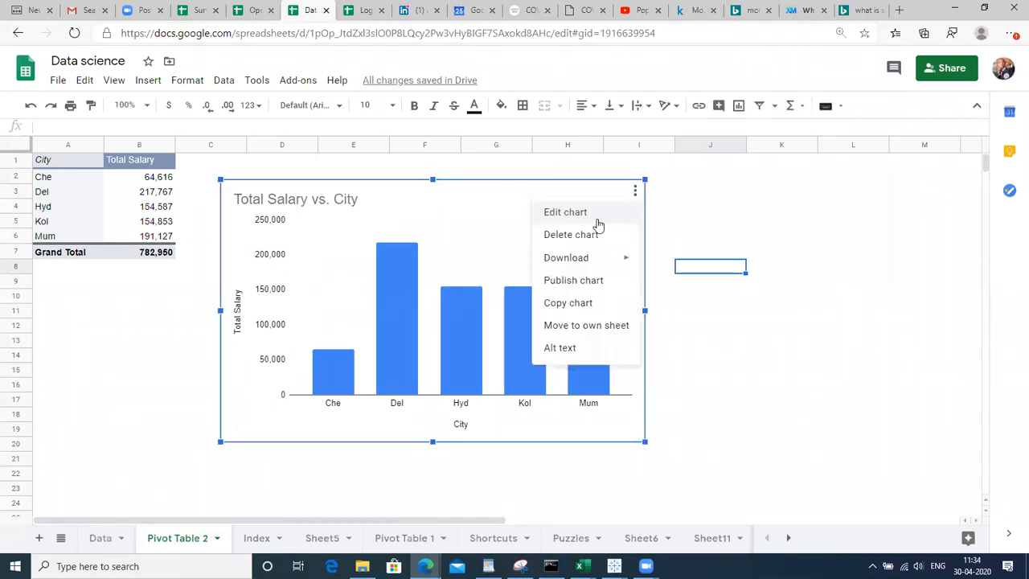
{"action": "left_click", "coordinate": [593, 216]}
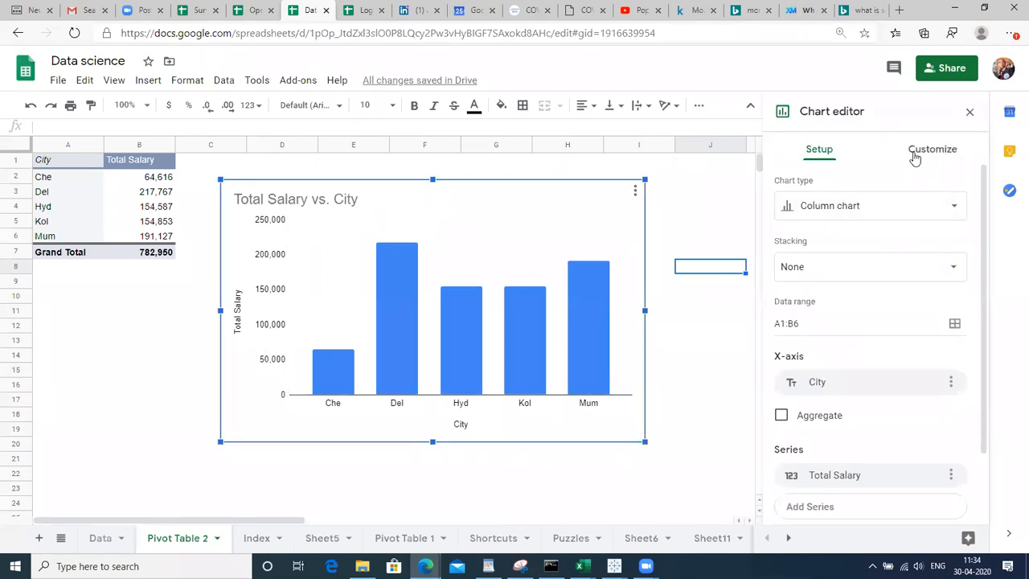
{"action": "left_click", "coordinate": [915, 155]}
{"action": "left_click", "coordinate": [832, 186]}
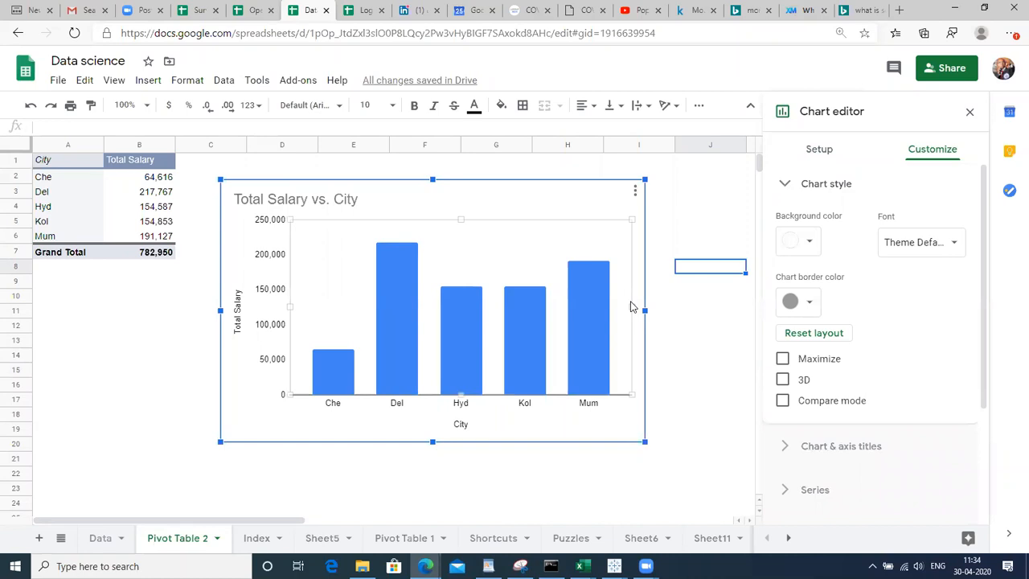
Try pink and then yellow chart backgrounds, finally setting the background colour to None
{"action": "left_click", "coordinate": [811, 241]}
{"action": "left_click", "coordinate": [810, 336]}
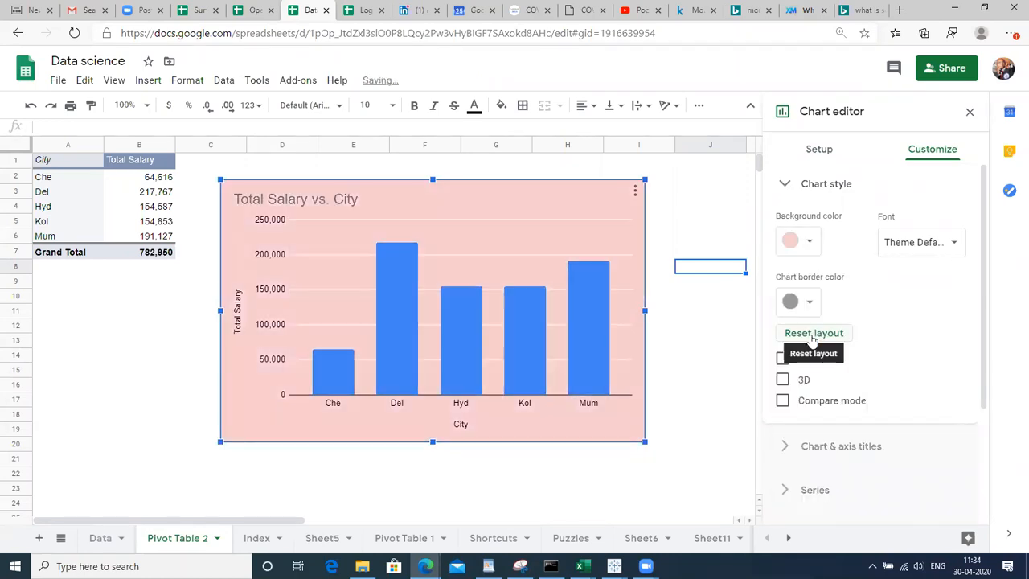
{"action": "left_click", "coordinate": [810, 242]}
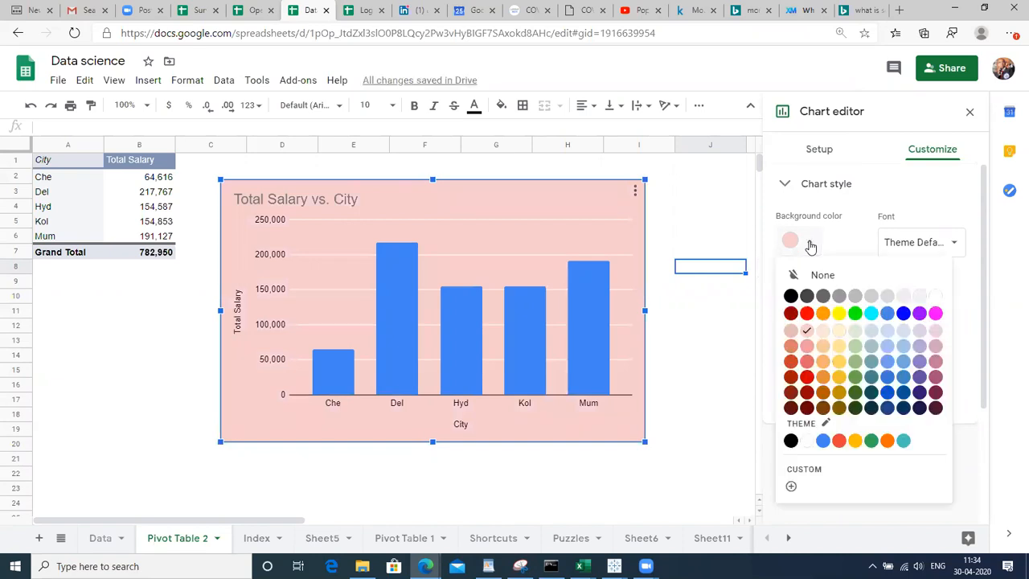
{"action": "left_click", "coordinate": [837, 348]}
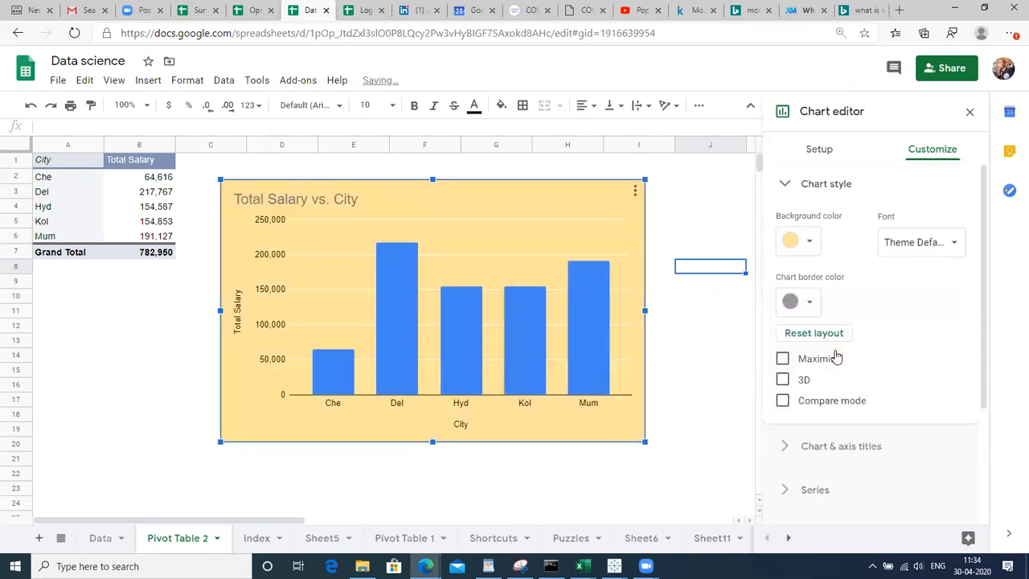
{"action": "left_click", "coordinate": [807, 243]}
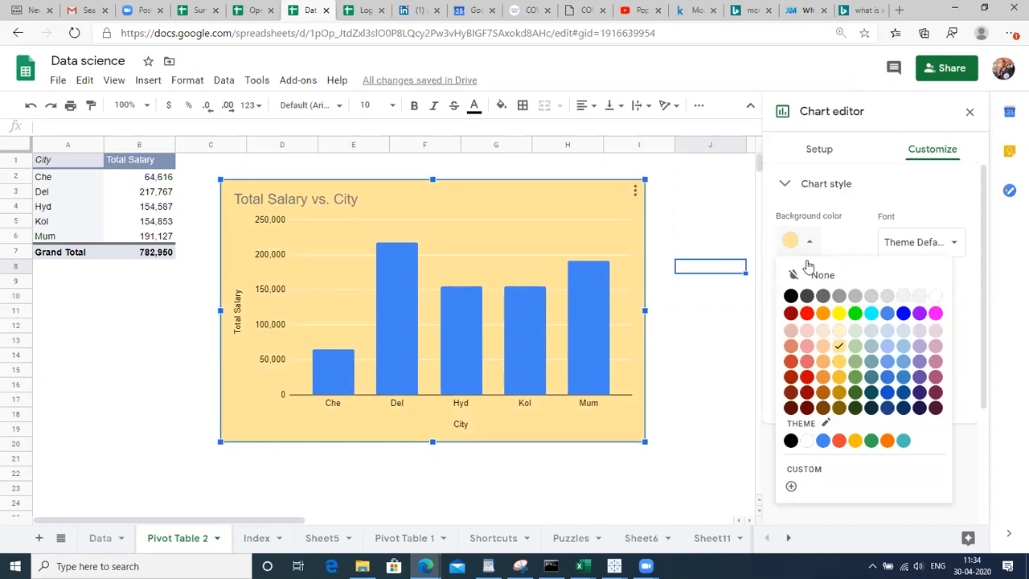
{"action": "left_click", "coordinate": [881, 274]}
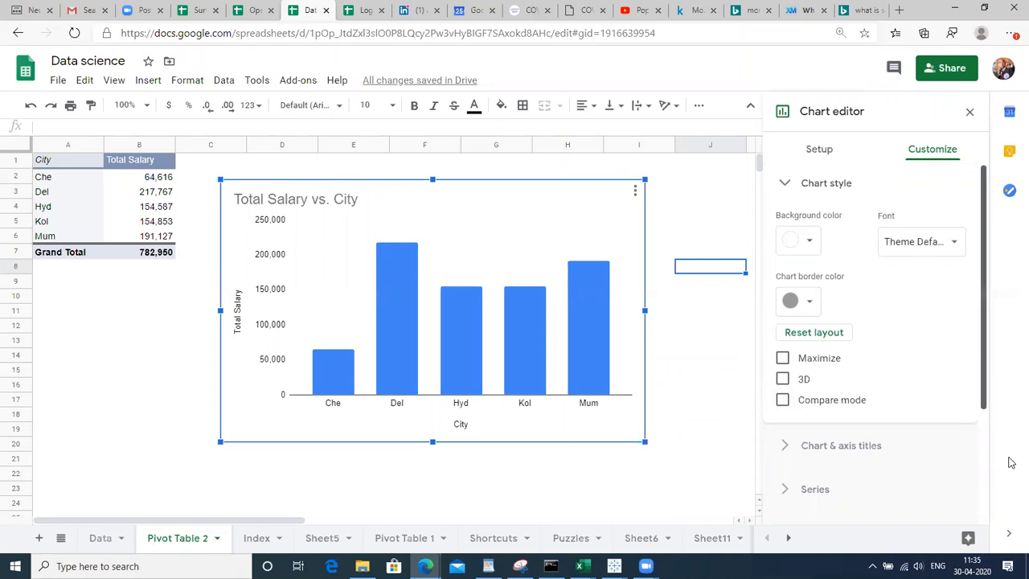
Expand the Chart & axis titles settings showing the 'Total Salary vs. City' title
{"action": "scroll", "coordinate": [874, 400], "scroll_direction": "down", "scroll_amount": 2}
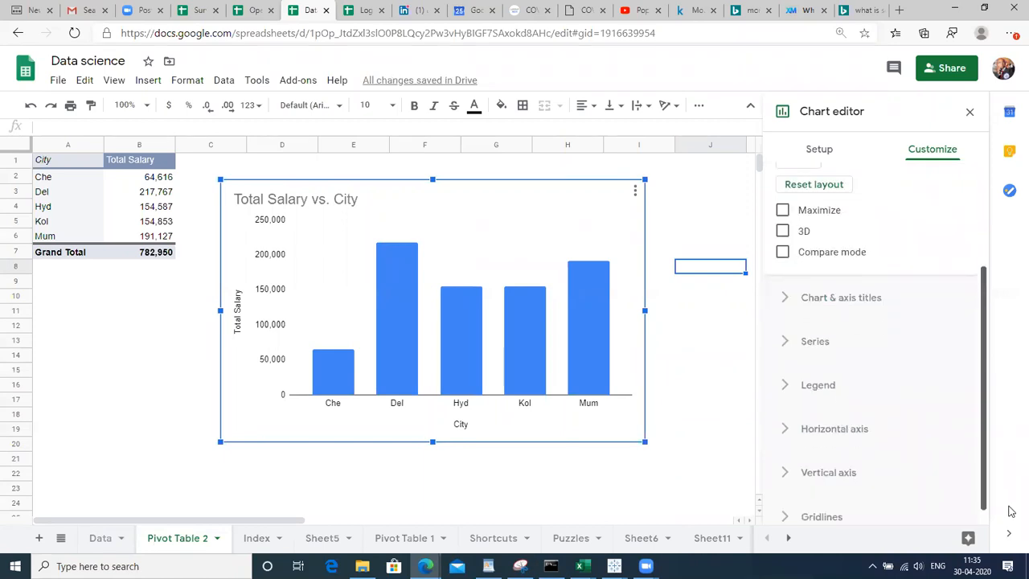
{"action": "left_click", "coordinate": [822, 286]}
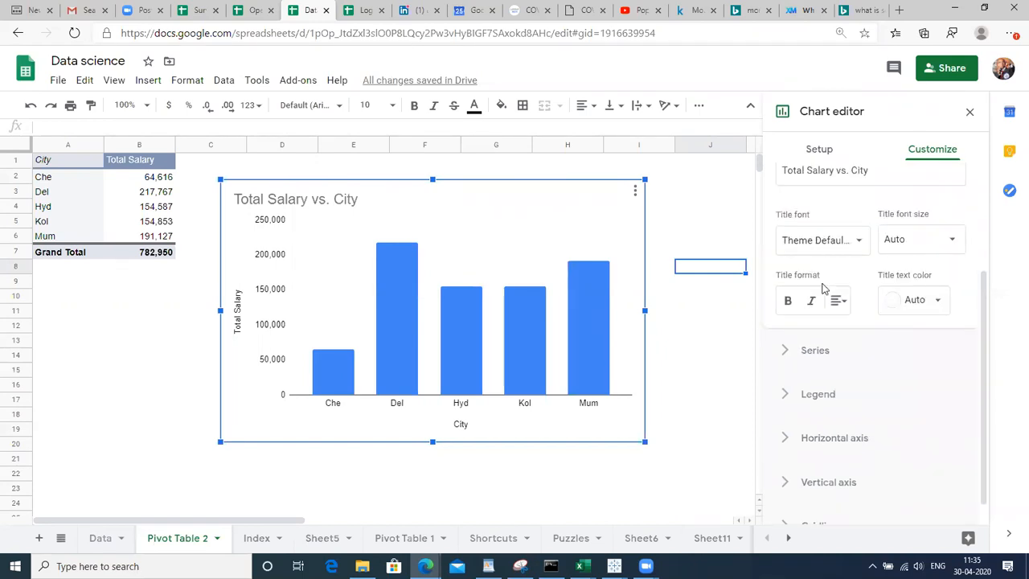
{"action": "left_click_drag", "start_coordinate": [982, 319], "coordinate": [973, 222]}
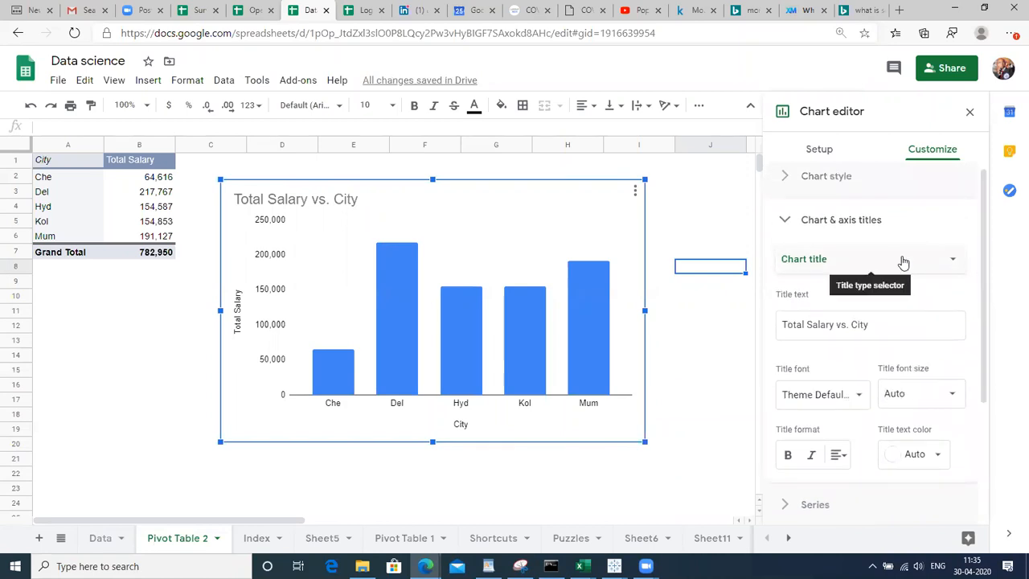
Change the chart title text to 'total salary by city'
{"action": "double_click", "coordinate": [890, 325]}
{"action": "triple_click", "coordinate": [891, 325]}
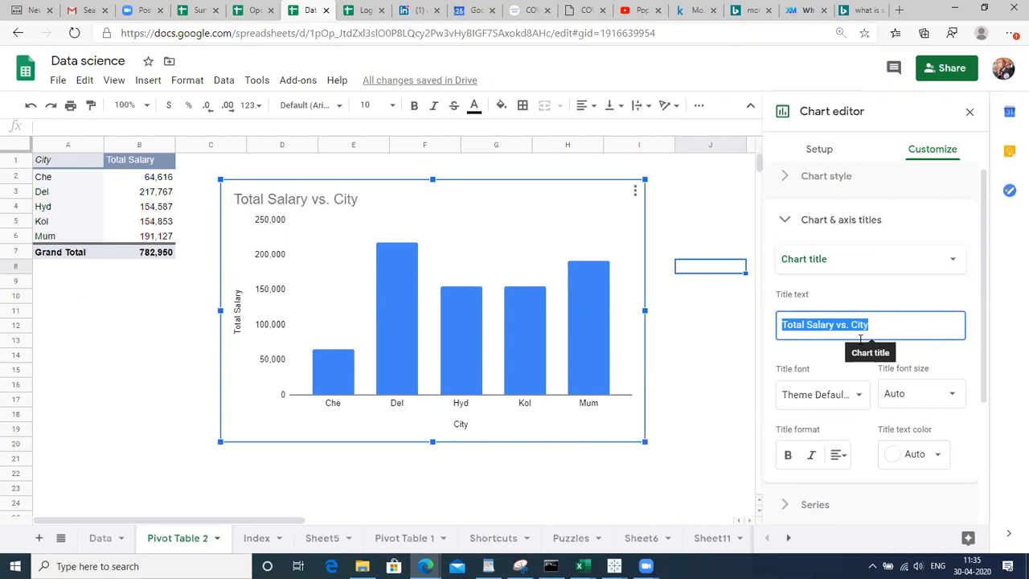
{"action": "type", "text": "total a;la"}
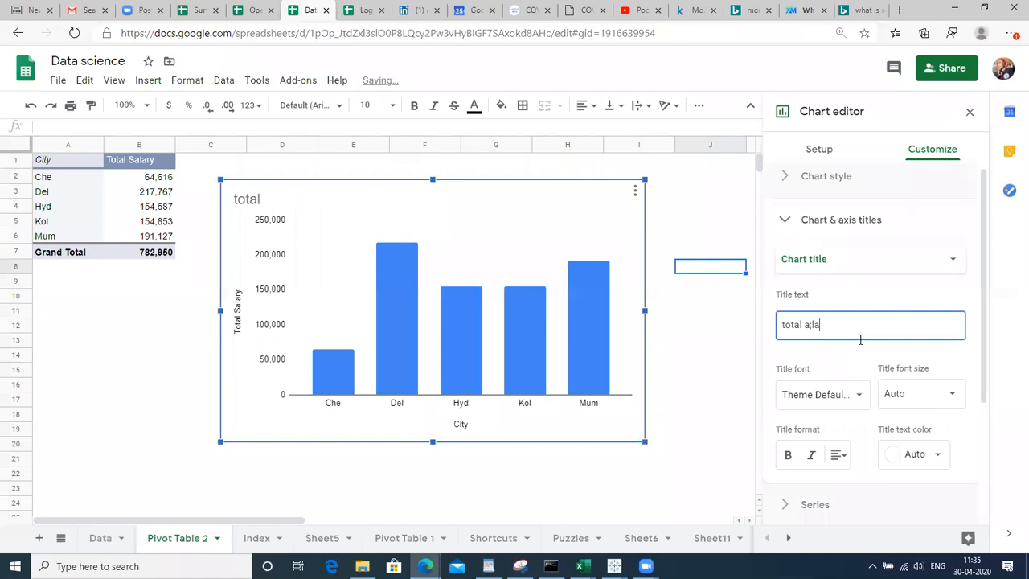
{"action": "key", "text": "BackSpace"}
{"action": "key", "text": "BackSpace"}
{"action": "key", "text": "BackSpace"}
{"action": "key", "text": "BackSpace"}
{"action": "type", "text": "salary by"}
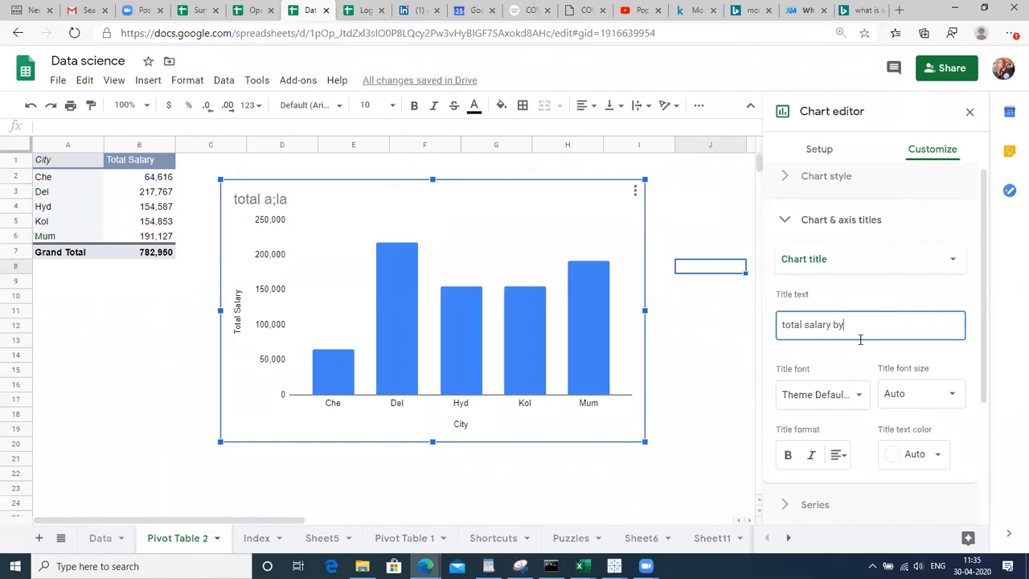
{"action": "type", "text": " city"}
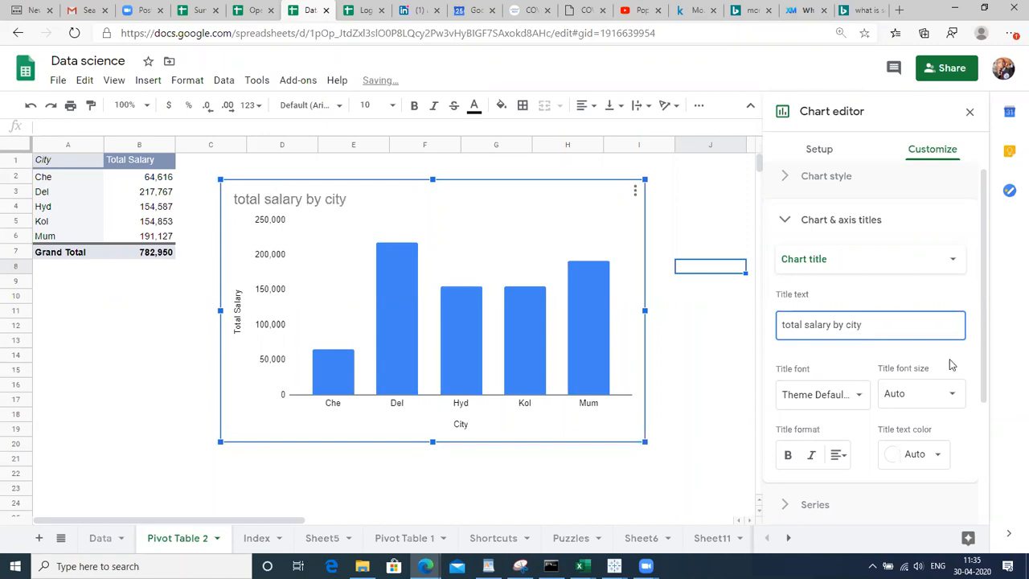
Format the chart title as bold, font size 24, in dark magenta
{"action": "left_click", "coordinate": [912, 393]}
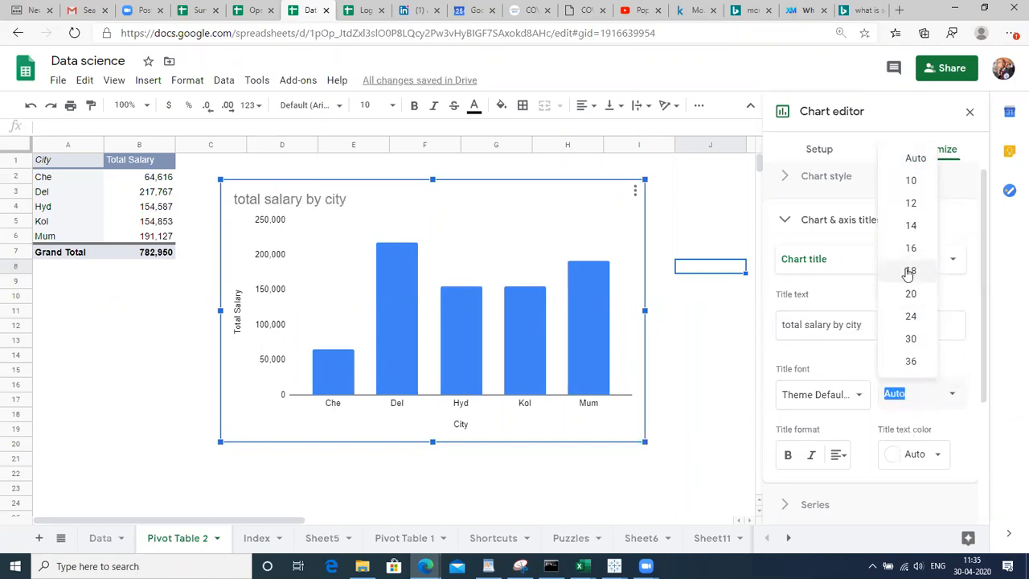
{"action": "left_click", "coordinate": [908, 271]}
{"action": "left_click", "coordinate": [916, 387]}
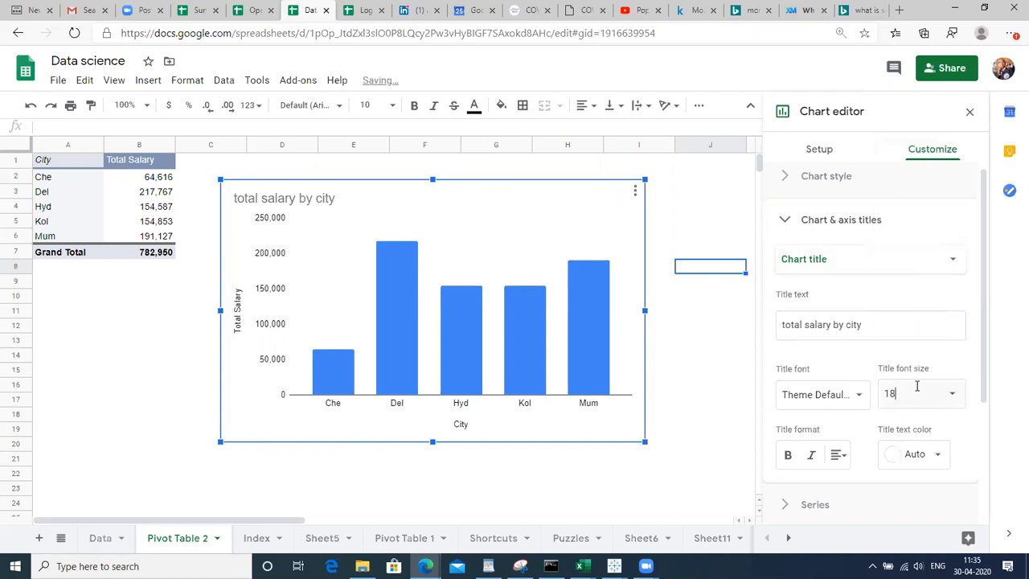
{"action": "left_click", "coordinate": [951, 393]}
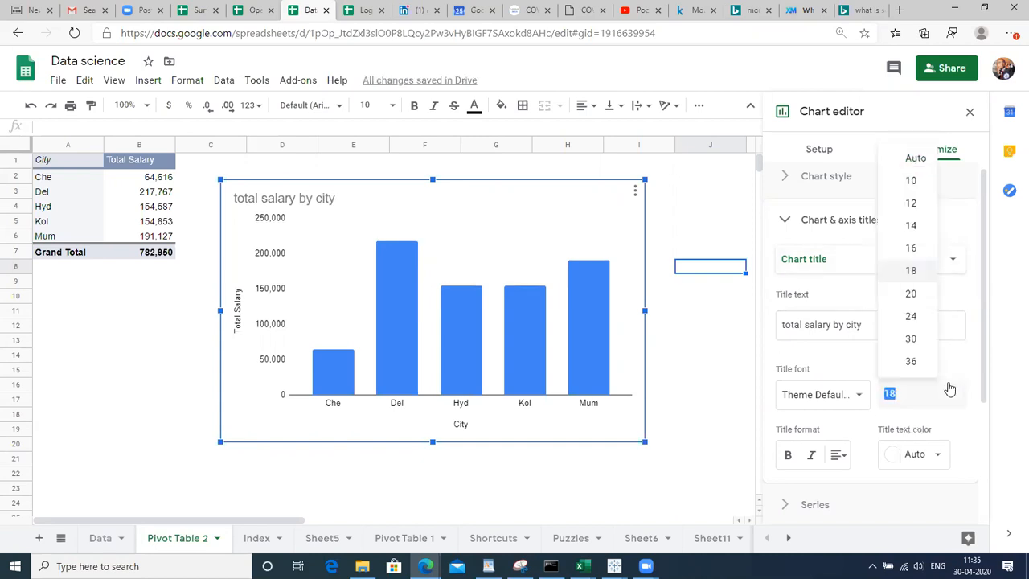
{"action": "left_click", "coordinate": [912, 318]}
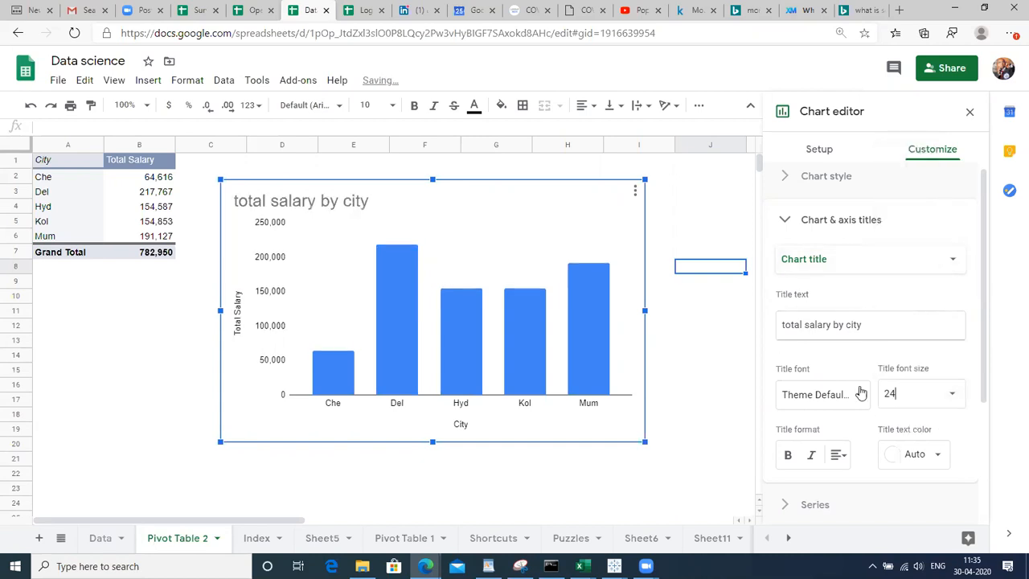
{"action": "left_click", "coordinate": [788, 455]}
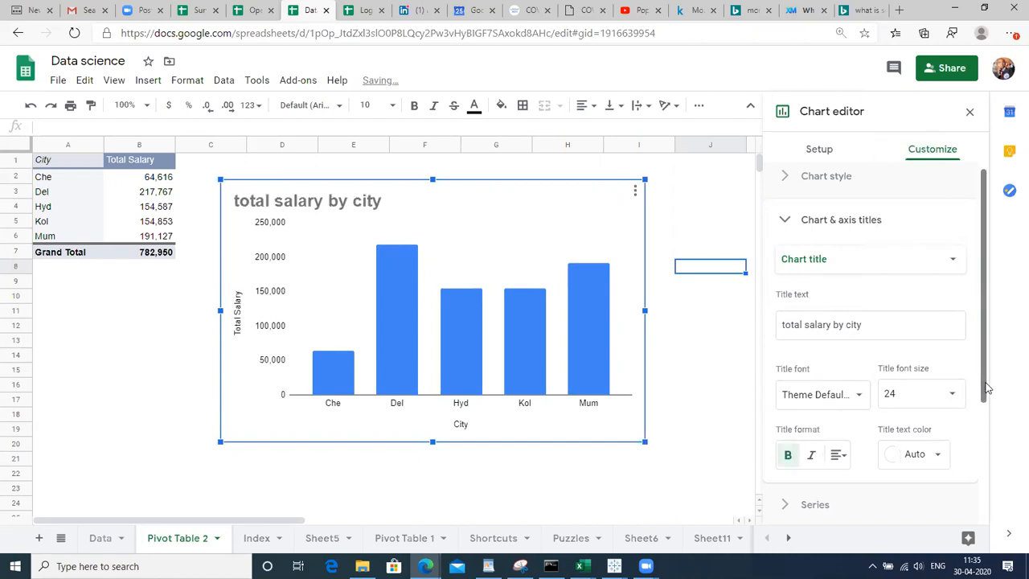
{"action": "left_click_drag", "start_coordinate": [986, 390], "coordinate": [1010, 551]}
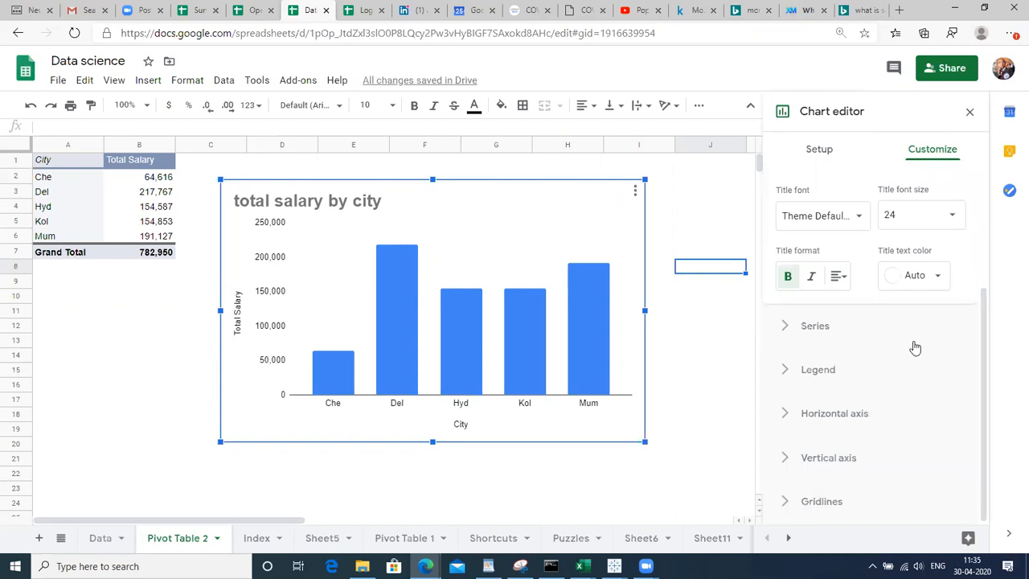
{"action": "left_click", "coordinate": [930, 278]}
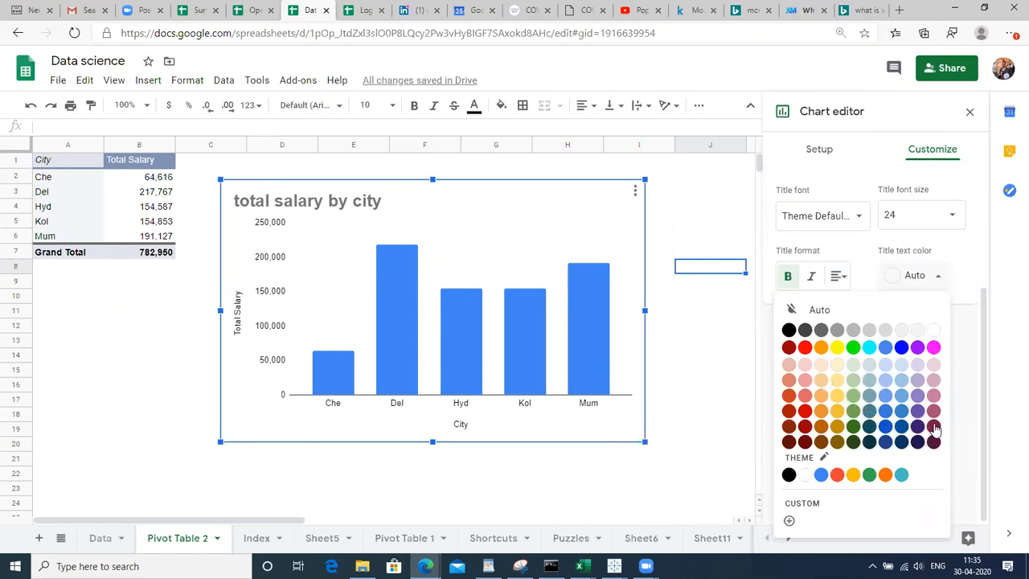
{"action": "left_click", "coordinate": [933, 426]}
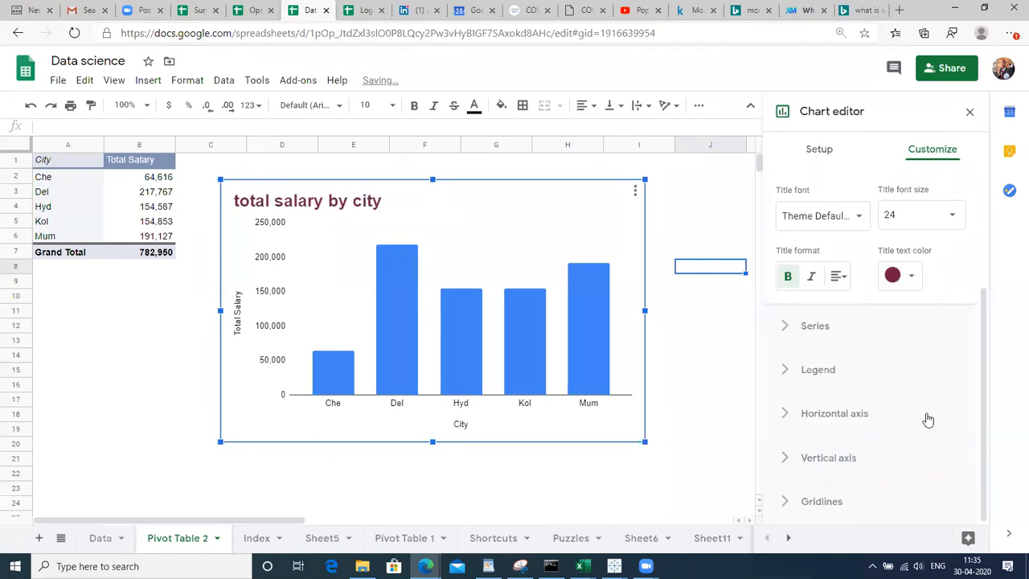
{"action": "left_click", "coordinate": [813, 323]}
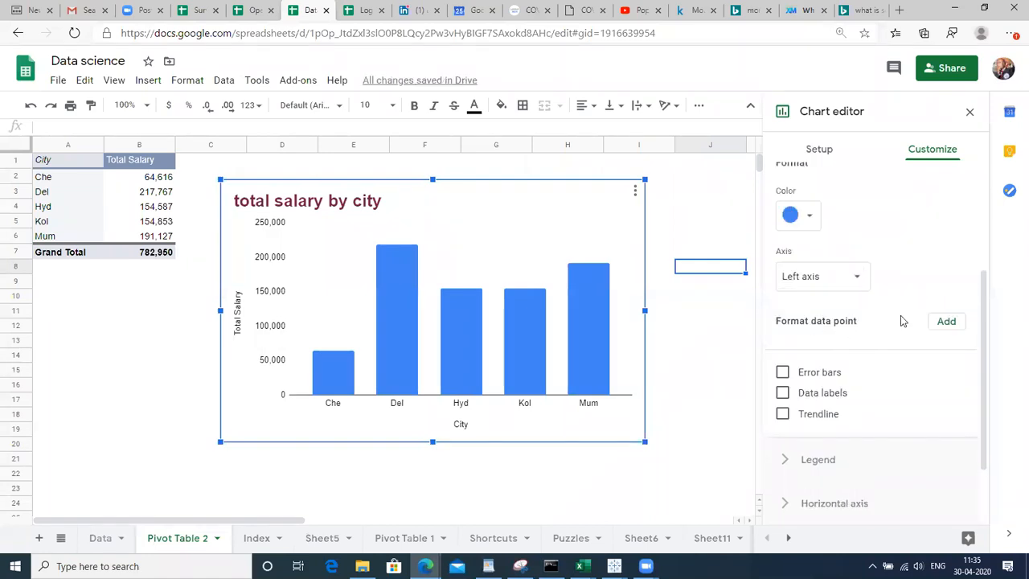
Colour the Total Salary bars yellow
{"action": "left_click", "coordinate": [581, 294]}
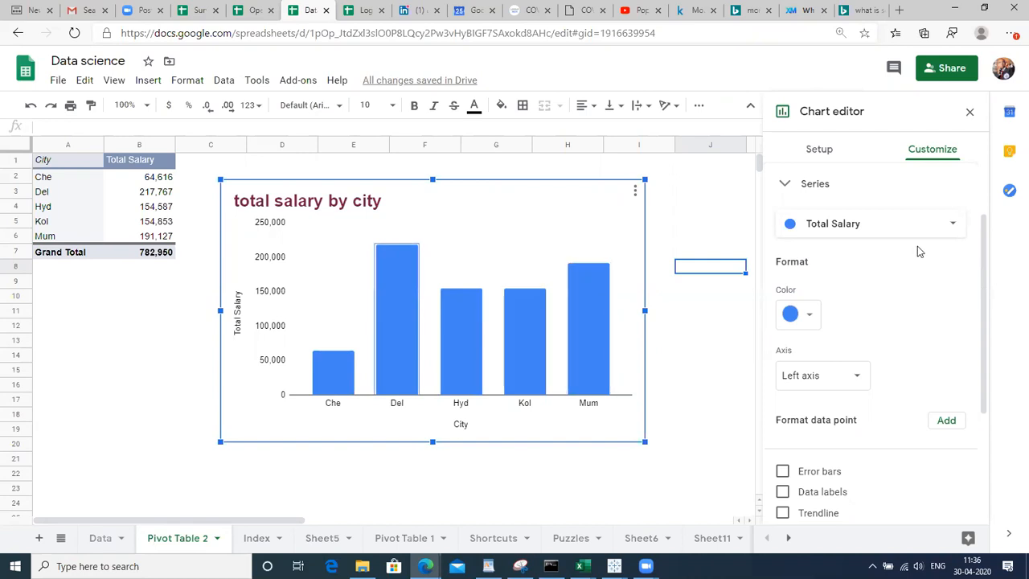
{"action": "left_click", "coordinate": [942, 236]}
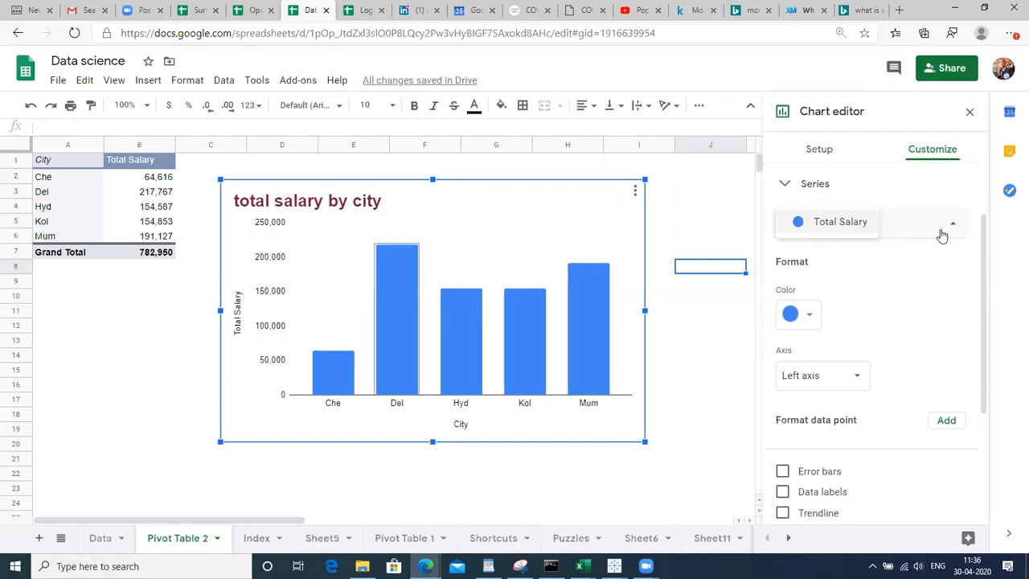
{"action": "left_click", "coordinate": [806, 312]}
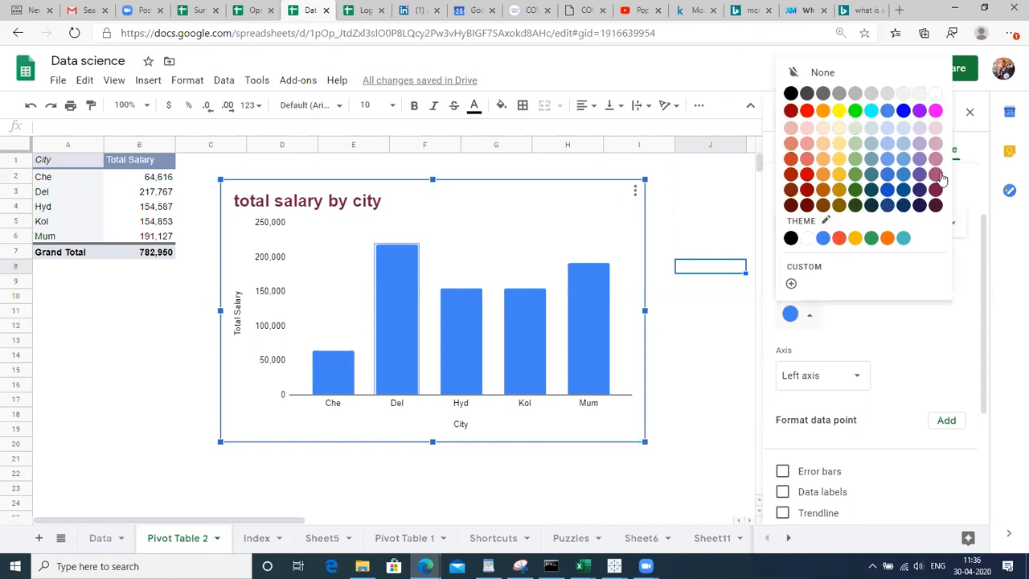
{"action": "left_click", "coordinate": [841, 174]}
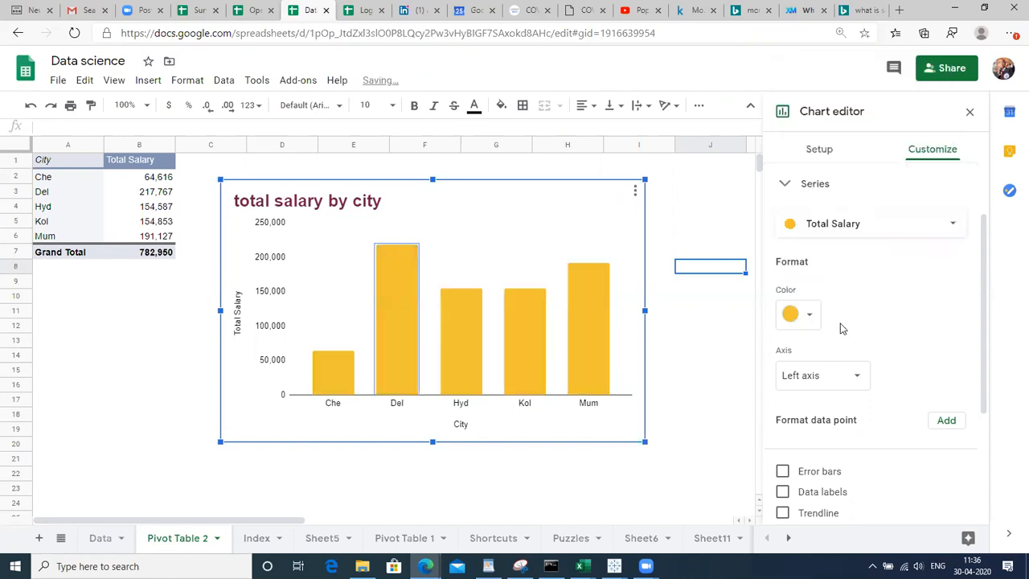
Plot the Total Salary series against the right axis
{"action": "left_click", "coordinate": [837, 382]}
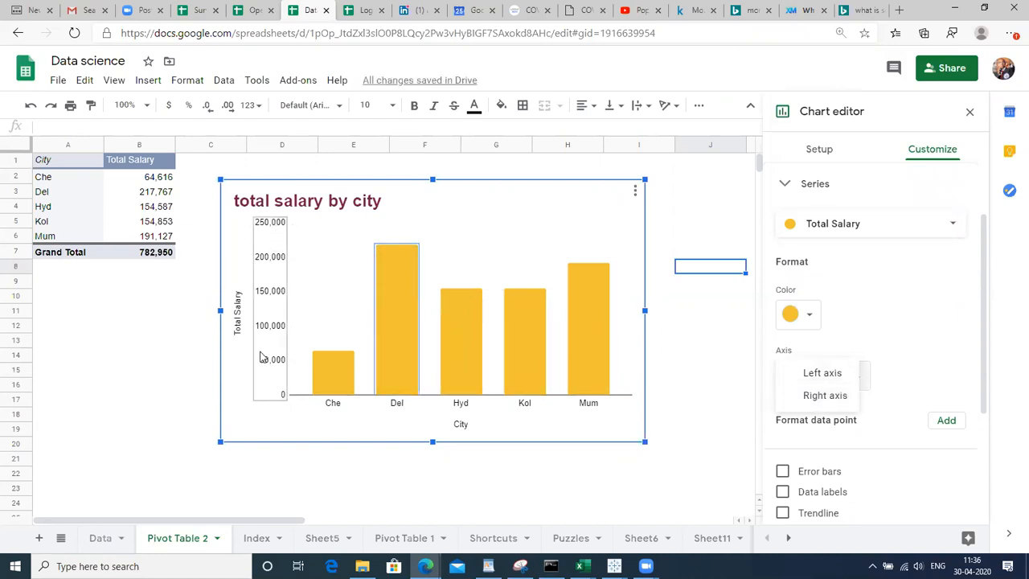
{"action": "left_click", "coordinate": [277, 257]}
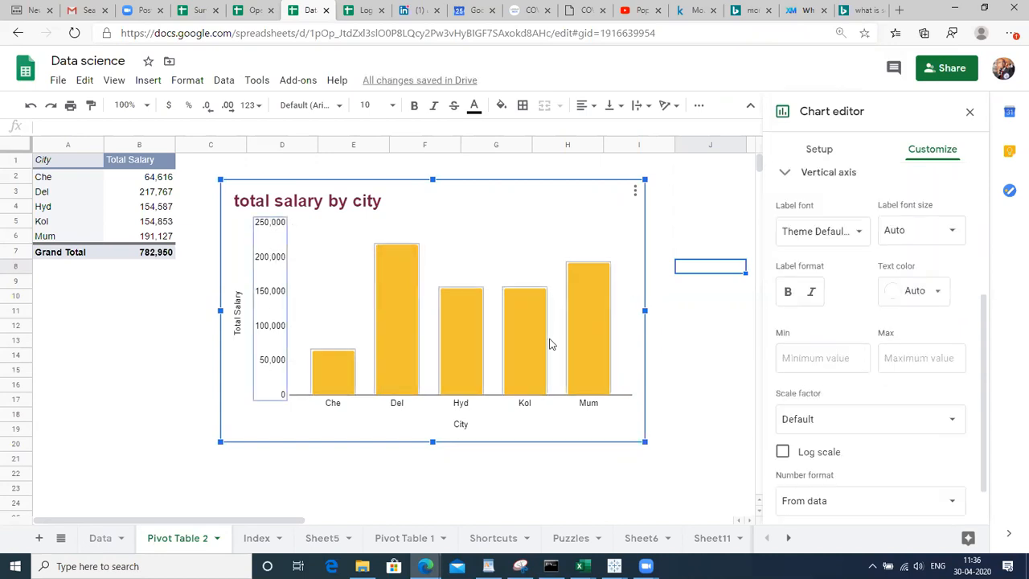
{"action": "right_click", "coordinate": [626, 364]}
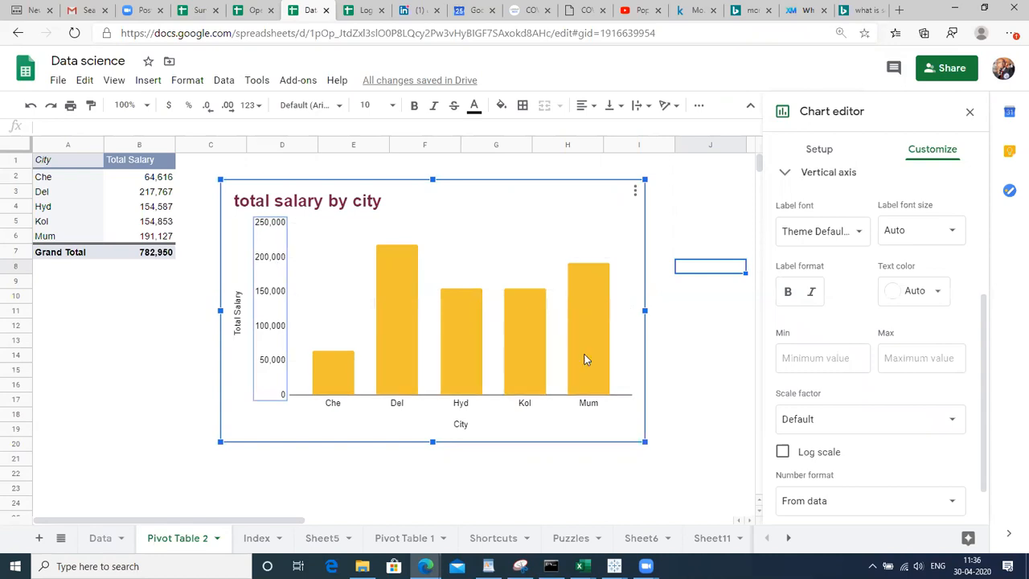
{"action": "left_click", "coordinate": [523, 304]}
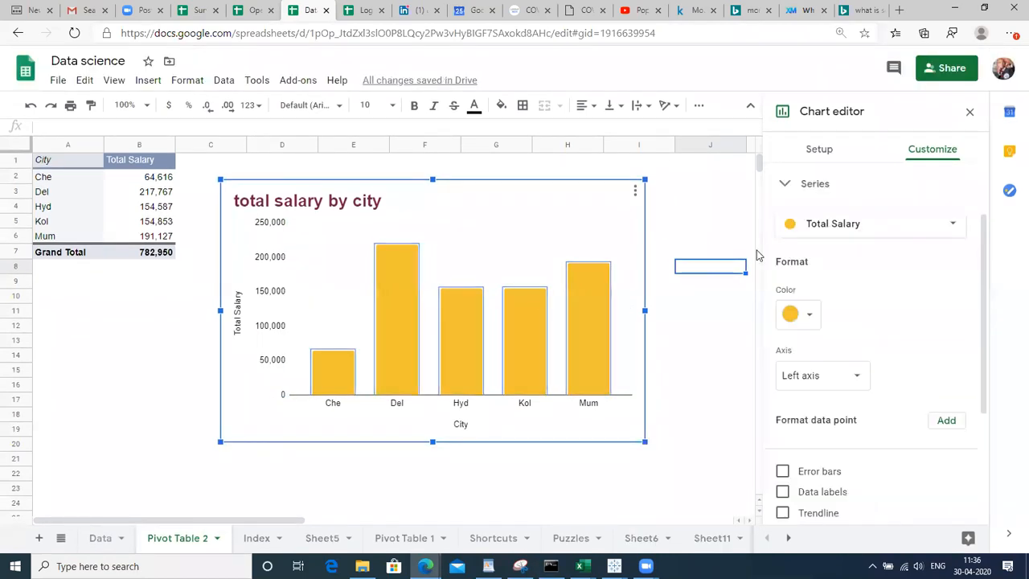
{"action": "left_click", "coordinate": [820, 376]}
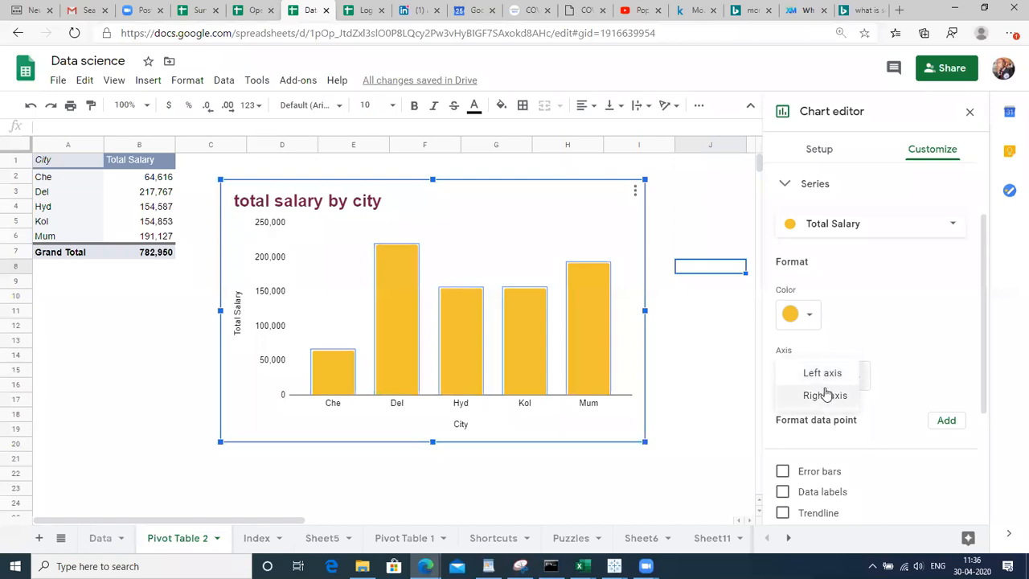
{"action": "left_click", "coordinate": [827, 396]}
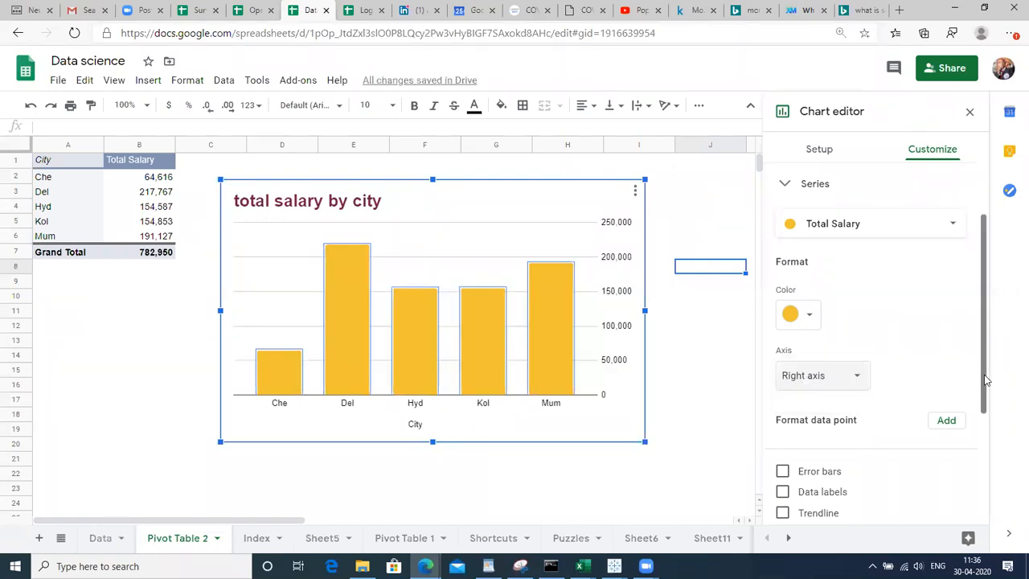
{"action": "left_click_drag", "start_coordinate": [987, 380], "coordinate": [955, 523]}
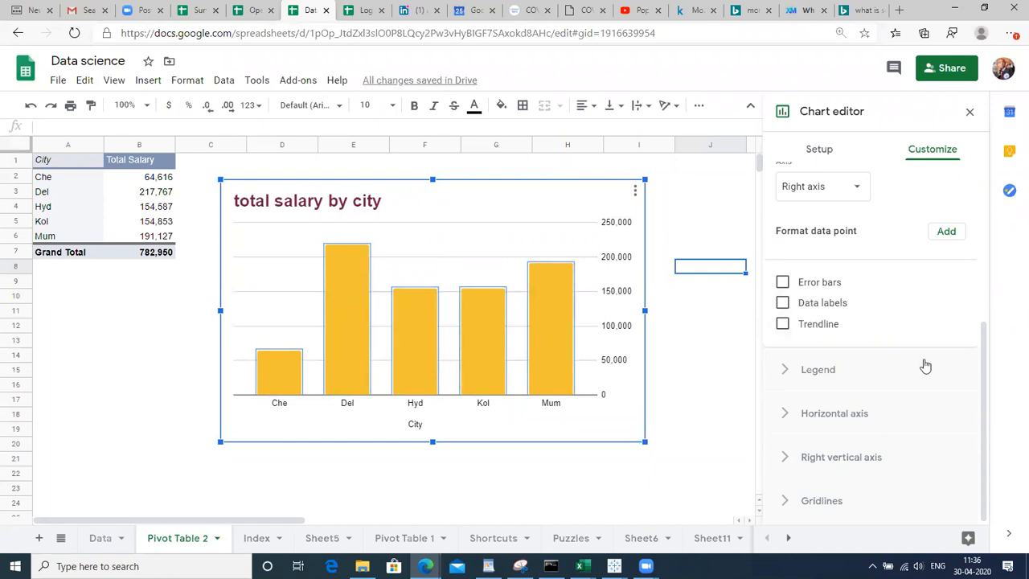
{"action": "left_click_drag", "start_coordinate": [981, 383], "coordinate": [981, 325]}
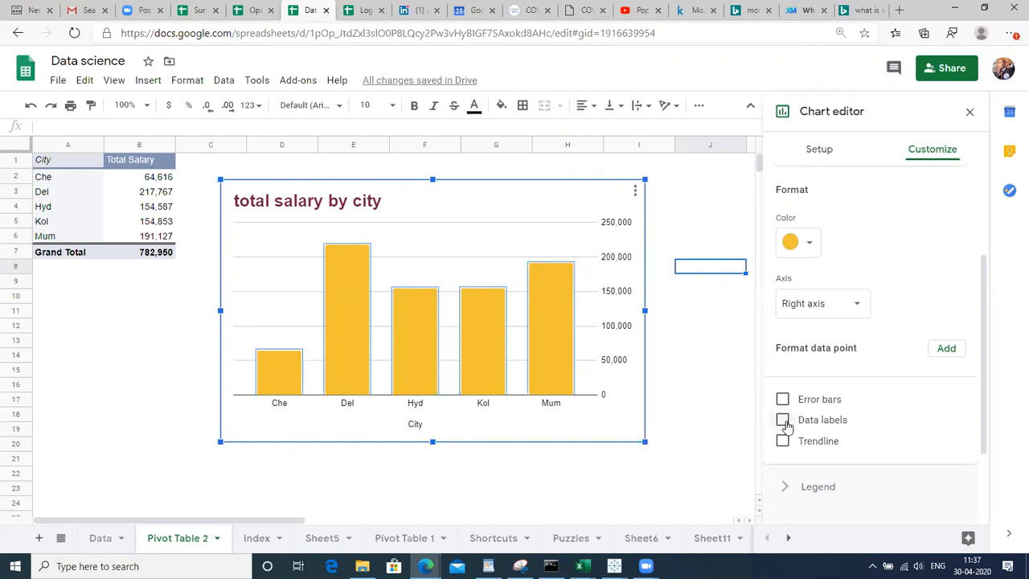
Add value data labels to the bars, positioned at Inside end
{"action": "left_click", "coordinate": [782, 419]}
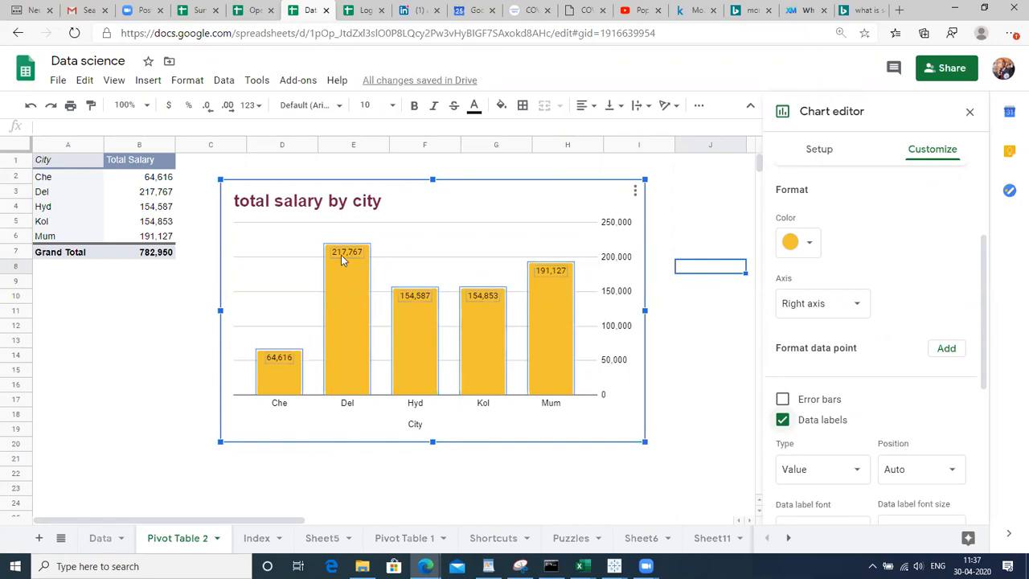
{"action": "left_click", "coordinate": [346, 257]}
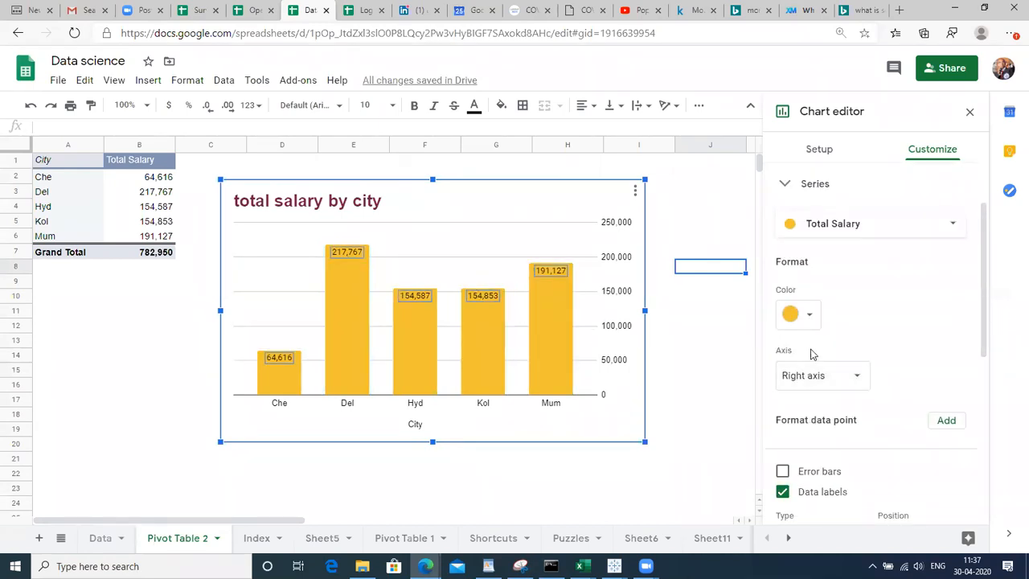
{"action": "left_click", "coordinate": [478, 372]}
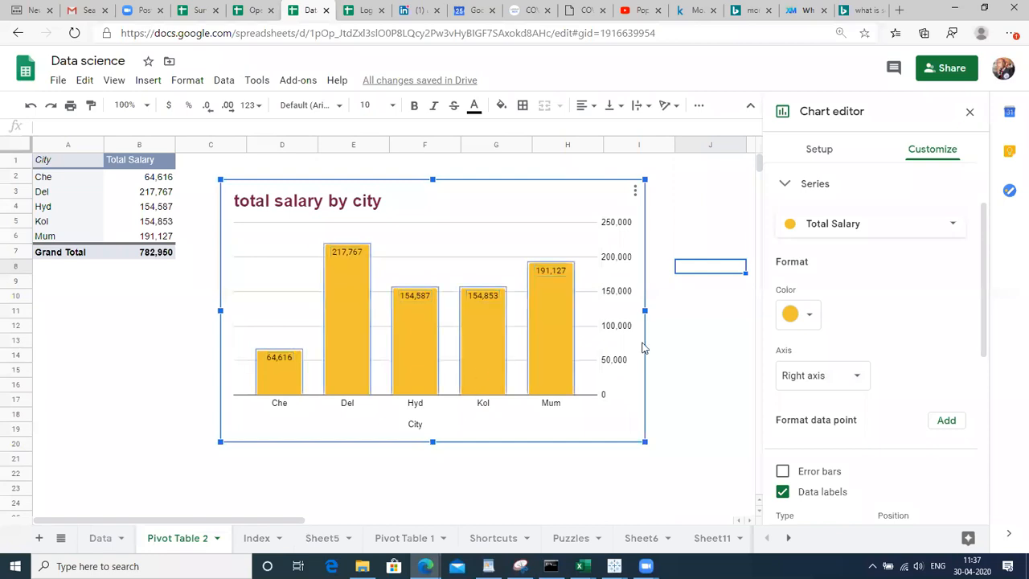
{"action": "left_click_drag", "start_coordinate": [981, 316], "coordinate": [1011, 461]}
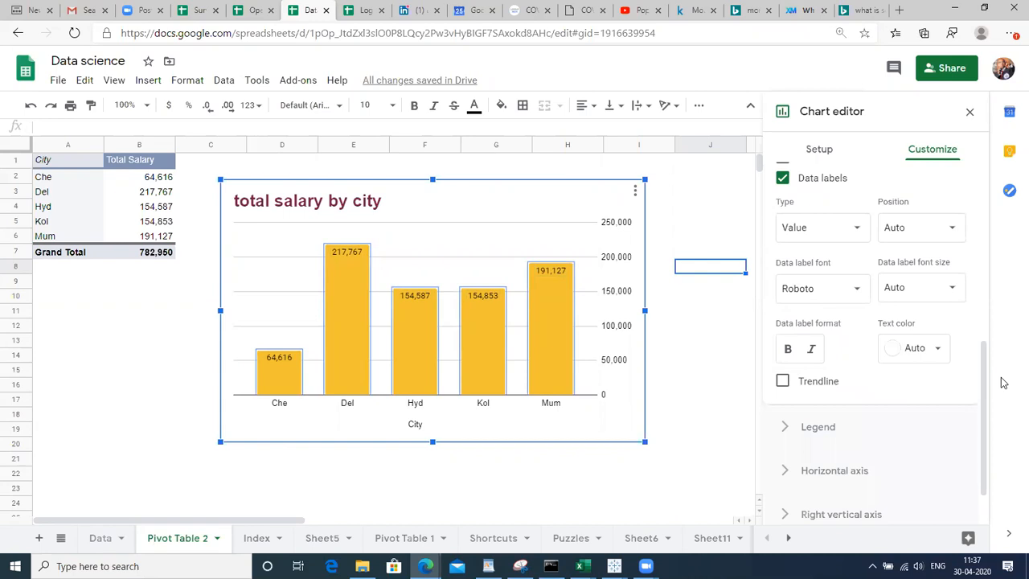
{"action": "left_click", "coordinate": [919, 223]}
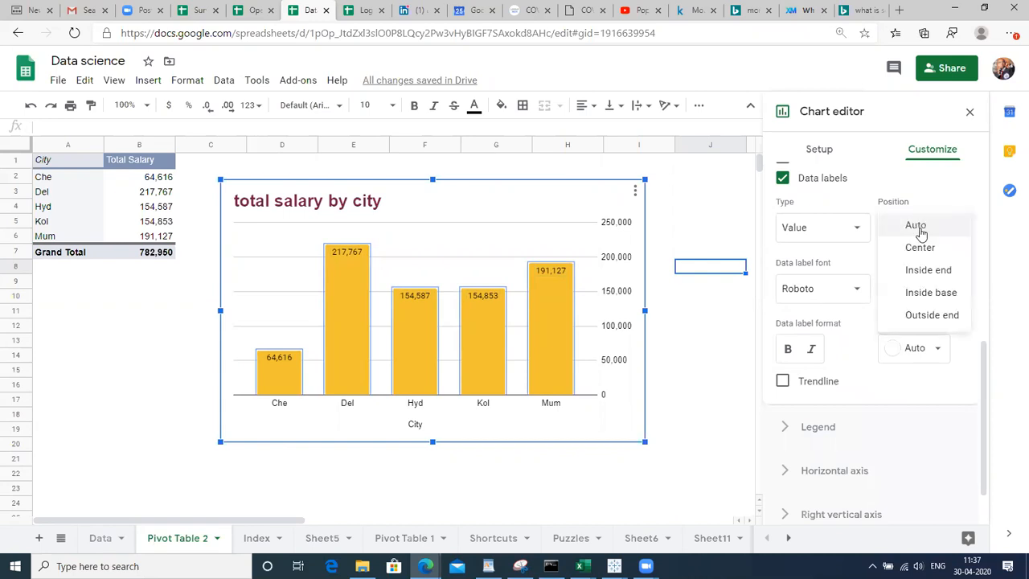
{"action": "left_click", "coordinate": [921, 249]}
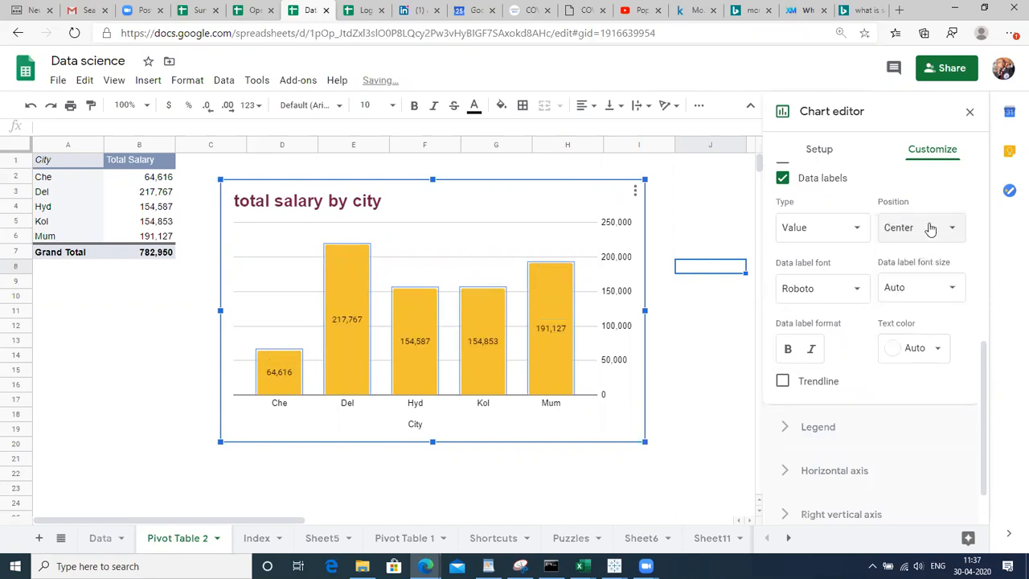
{"action": "left_click", "coordinate": [930, 226]}
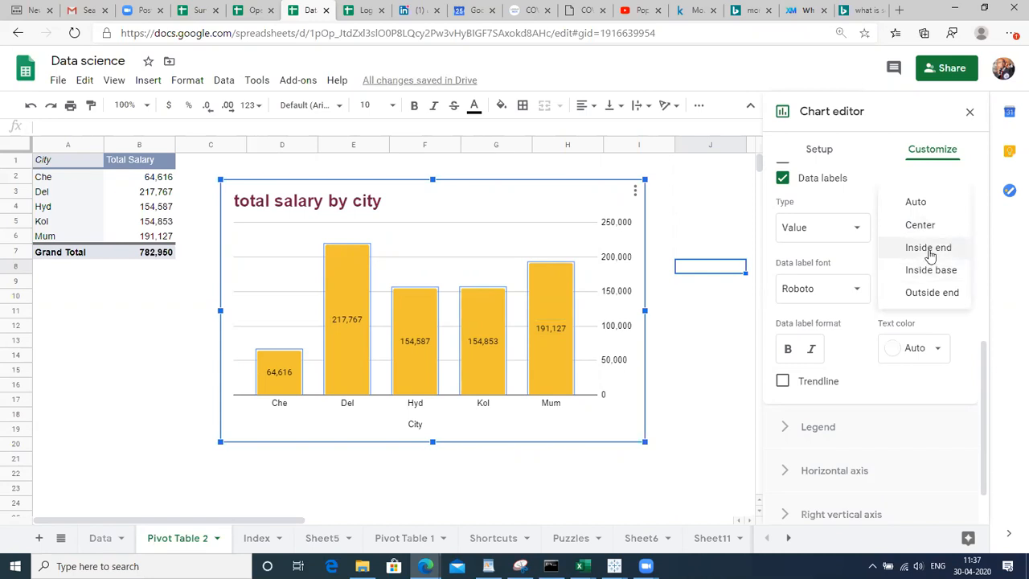
{"action": "left_click", "coordinate": [926, 248]}
{"action": "left_click", "coordinate": [922, 231]}
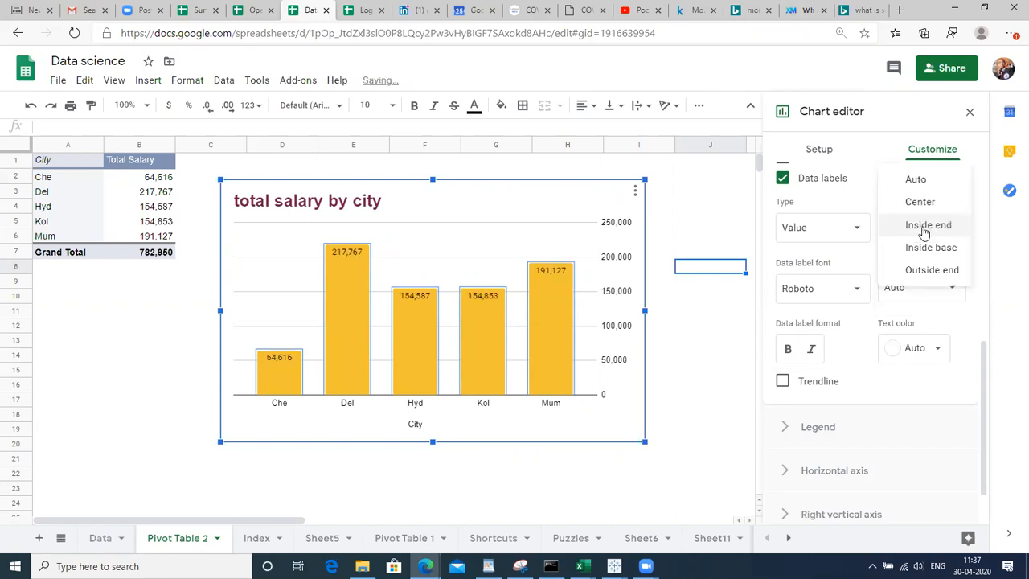
Add a trendline to the series and then remove it again
{"action": "left_click", "coordinate": [826, 293]}
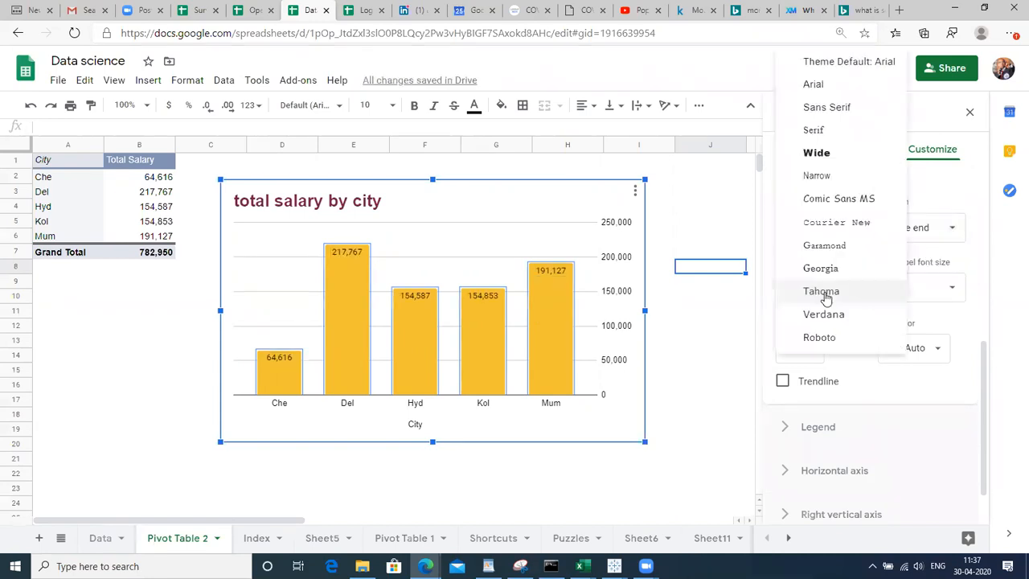
{"action": "left_click", "coordinate": [965, 396]}
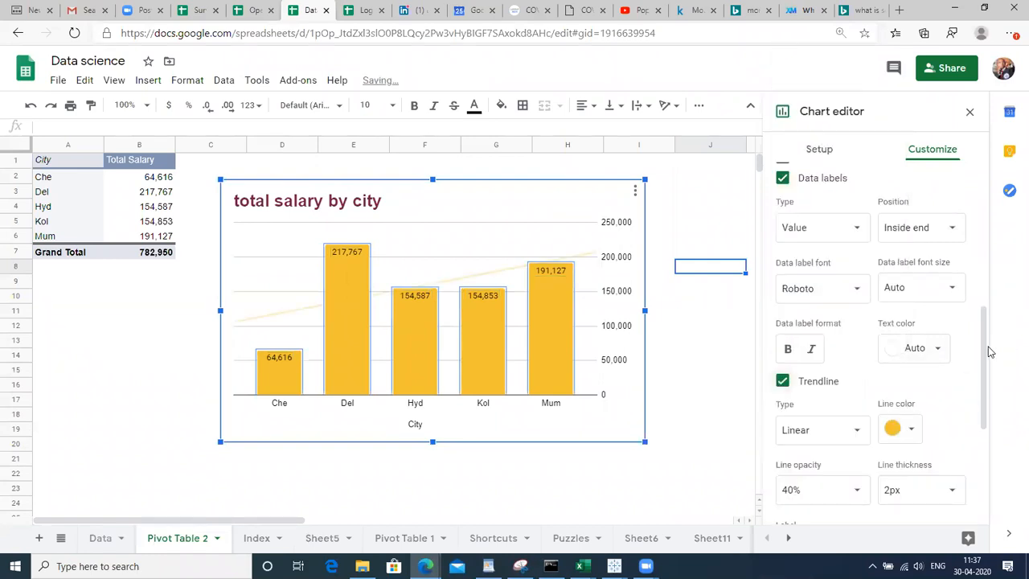
{"action": "scroll", "coordinate": [989, 398], "scroll_direction": "down", "scroll_amount": 2}
{"action": "scroll", "coordinate": [990, 398], "scroll_direction": "down", "scroll_amount": 1}
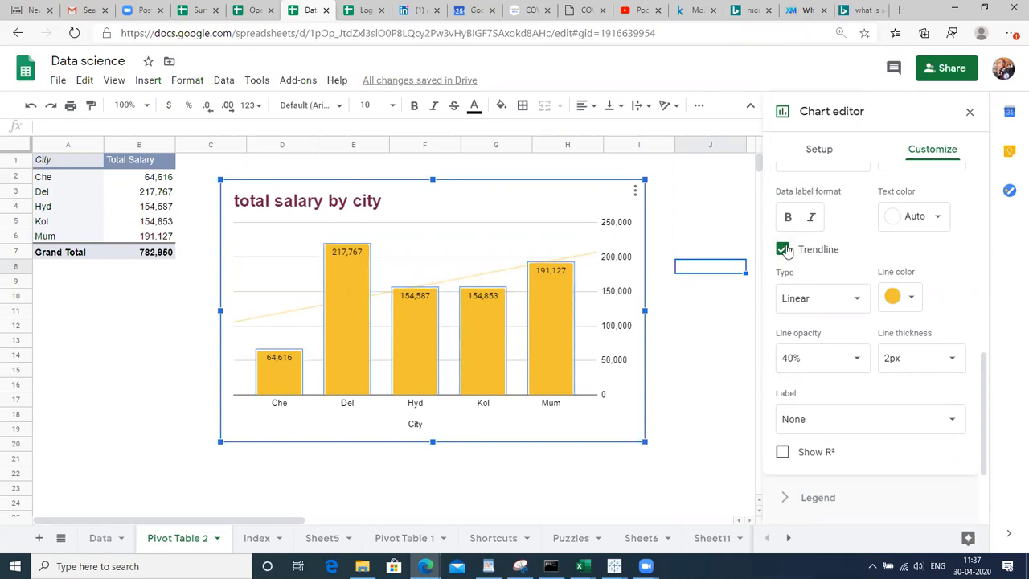
{"action": "left_click", "coordinate": [784, 250]}
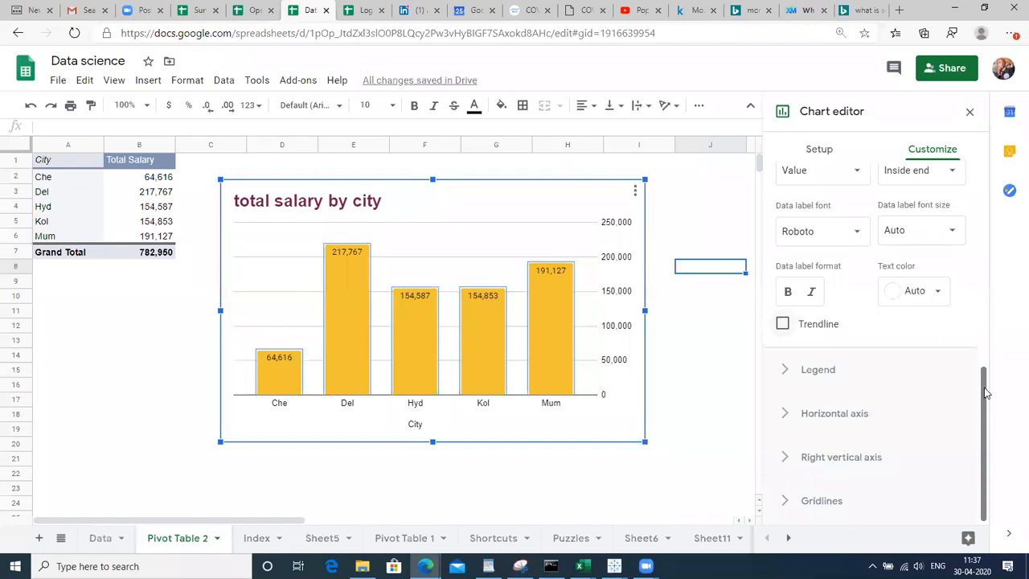
Look over the legend position options, then close the editors and deselect the finished chart
{"action": "left_click", "coordinate": [803, 371]}
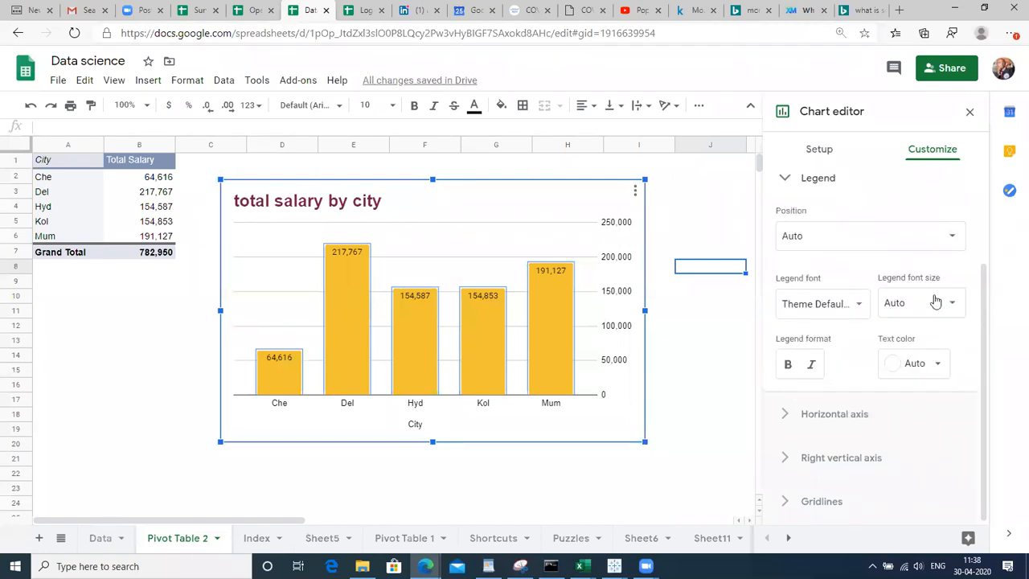
{"action": "left_click", "coordinate": [943, 238]}
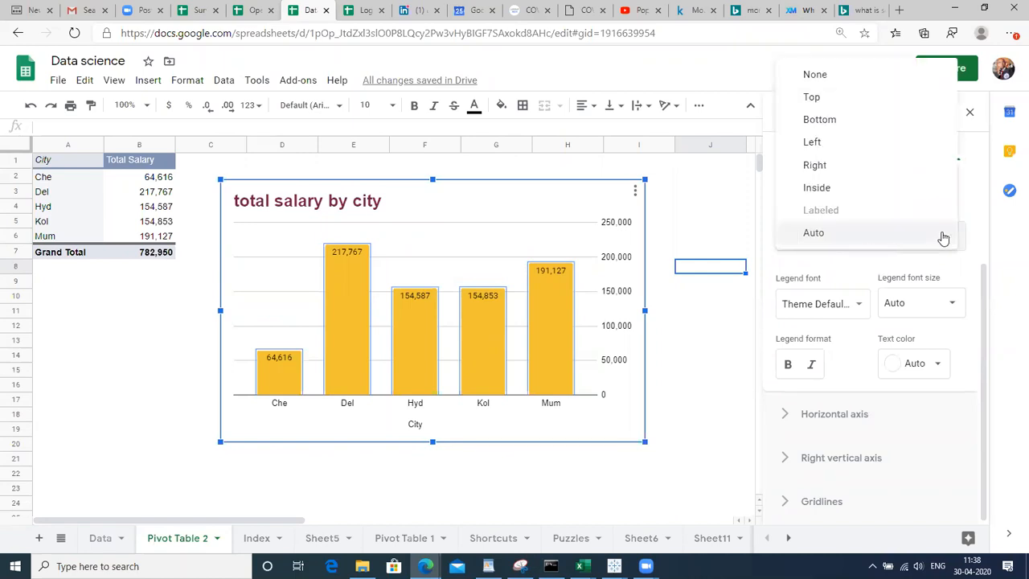
{"action": "left_click", "coordinate": [688, 221]}
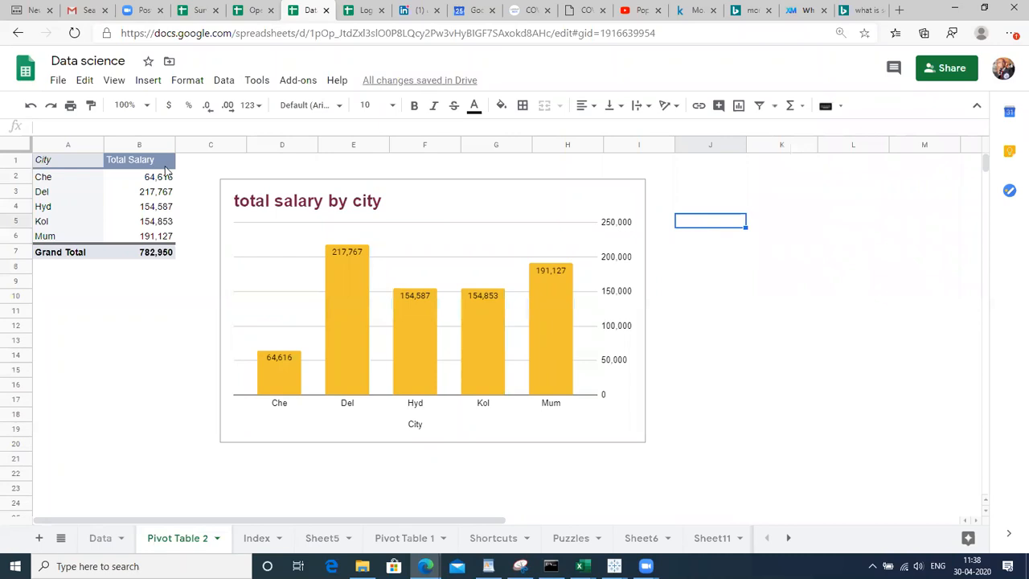
{"action": "left_click", "coordinate": [169, 166]}
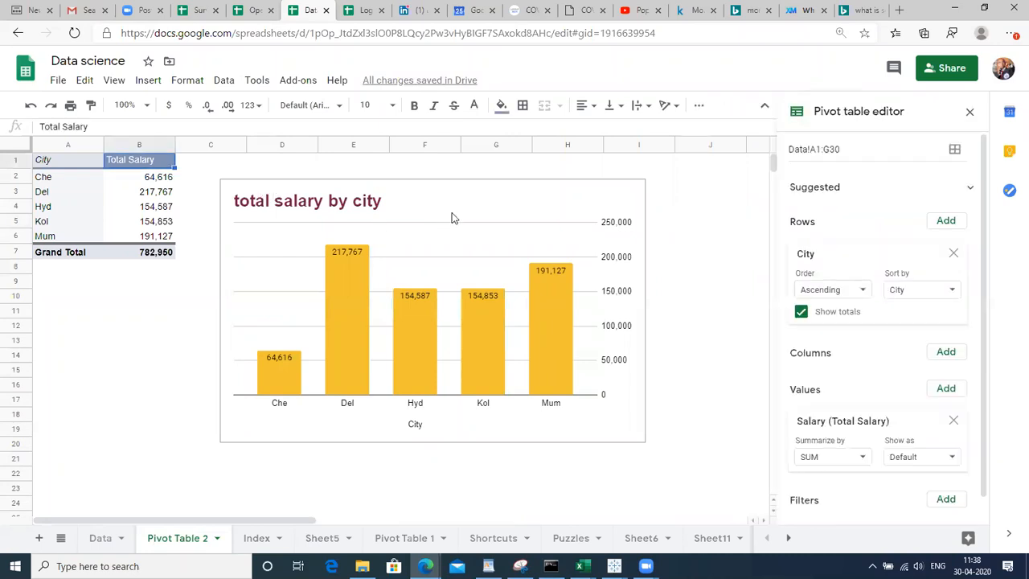
{"action": "left_click", "coordinate": [536, 318]}
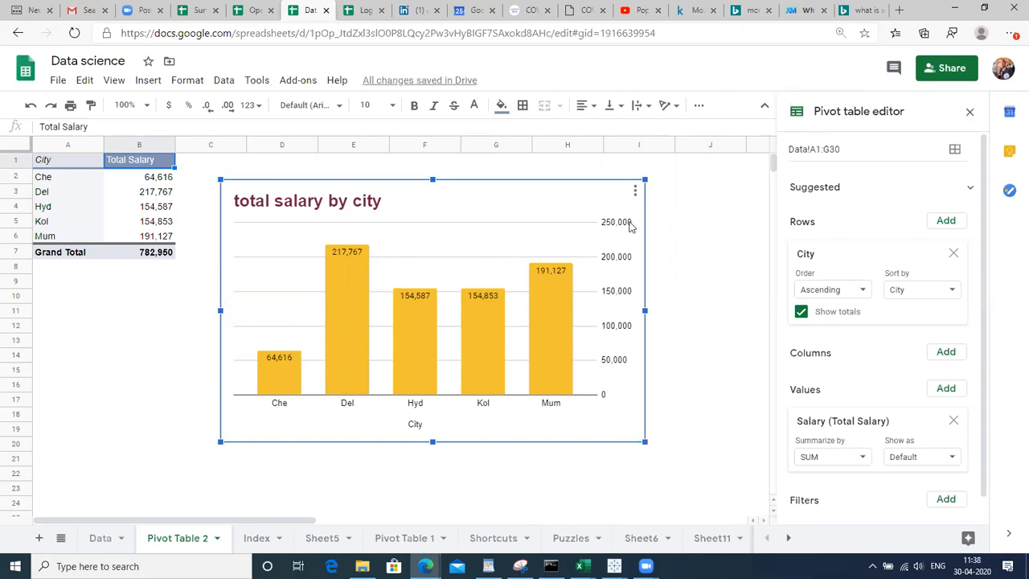
{"action": "left_click", "coordinate": [705, 225]}
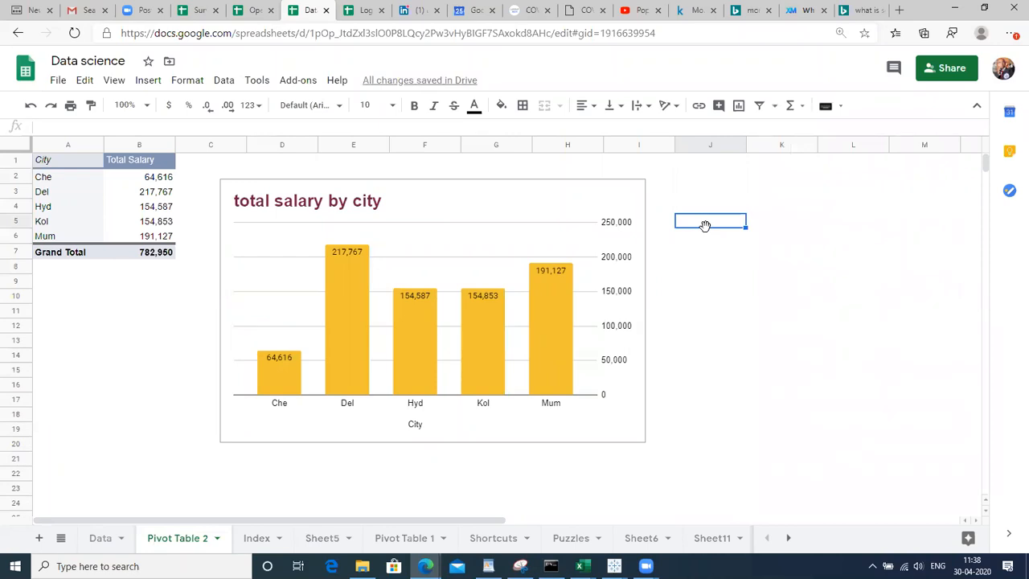
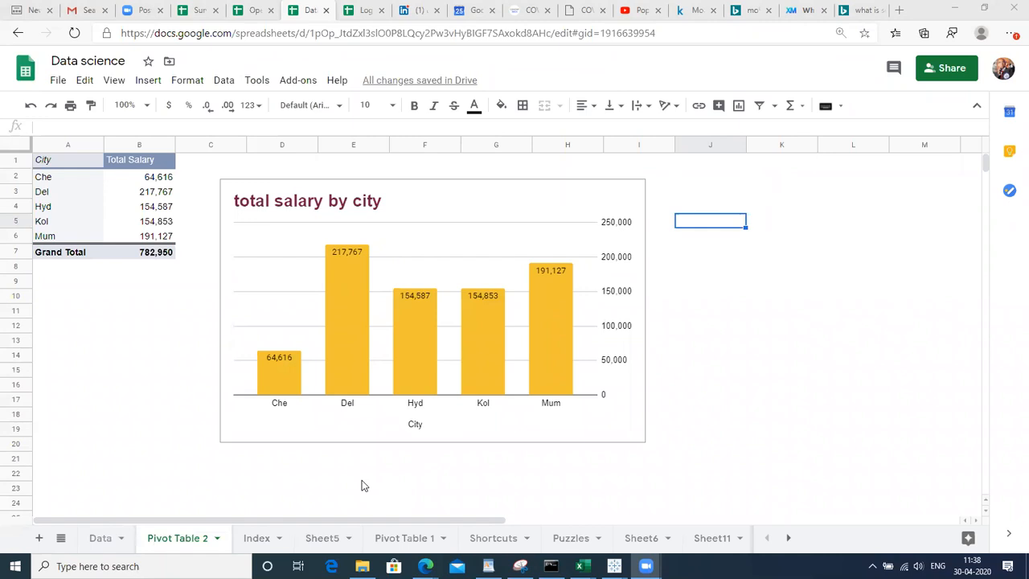
Nudge the salary-by-city chart down and right, then select the pivot's Total Salary header
{"action": "left_click", "coordinate": [362, 481]}
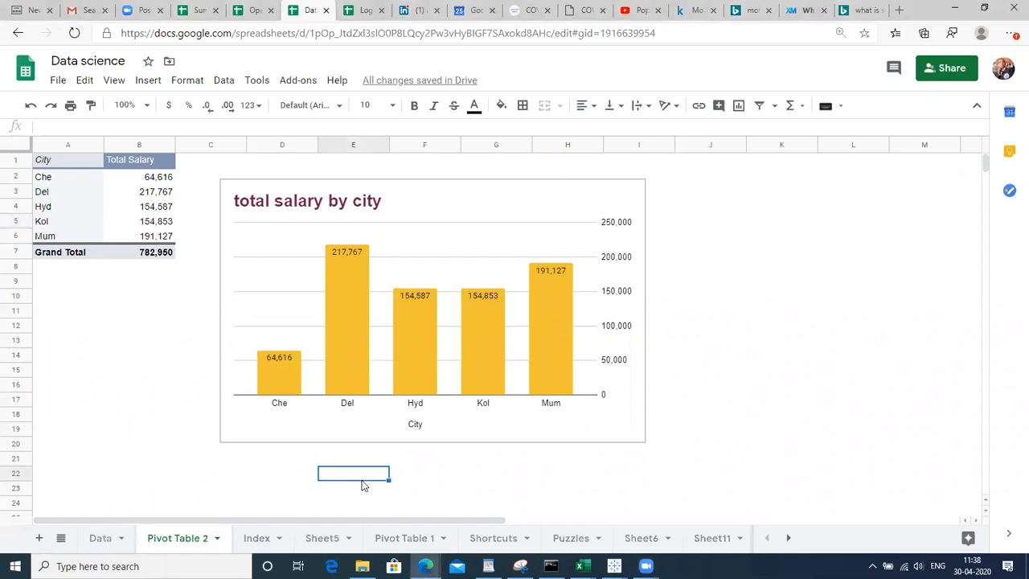
{"action": "left_click", "coordinate": [479, 165]}
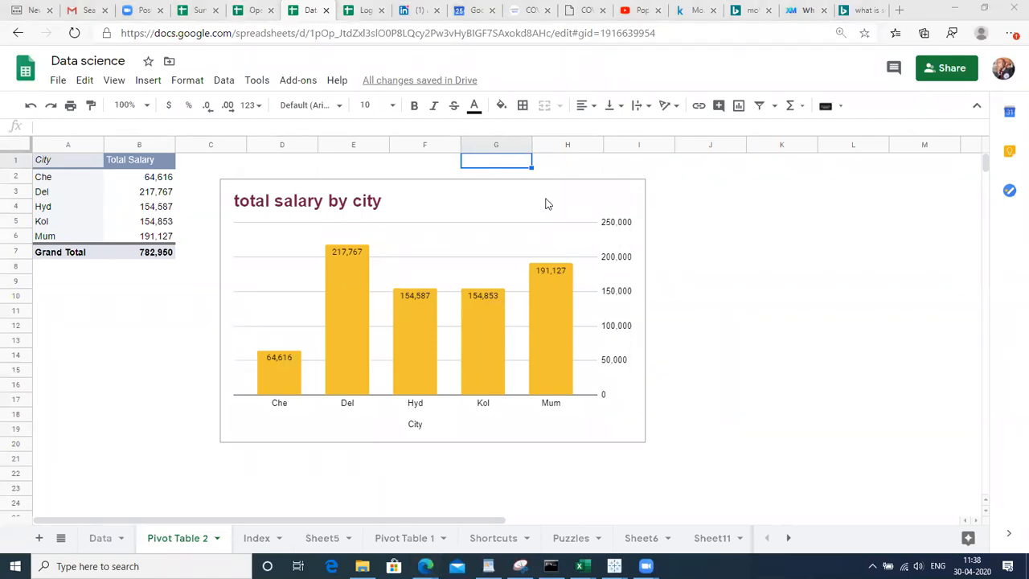
{"action": "left_click", "coordinate": [451, 200]}
{"action": "left_click_drag", "start_coordinate": [454, 201], "coordinate": [513, 263]}
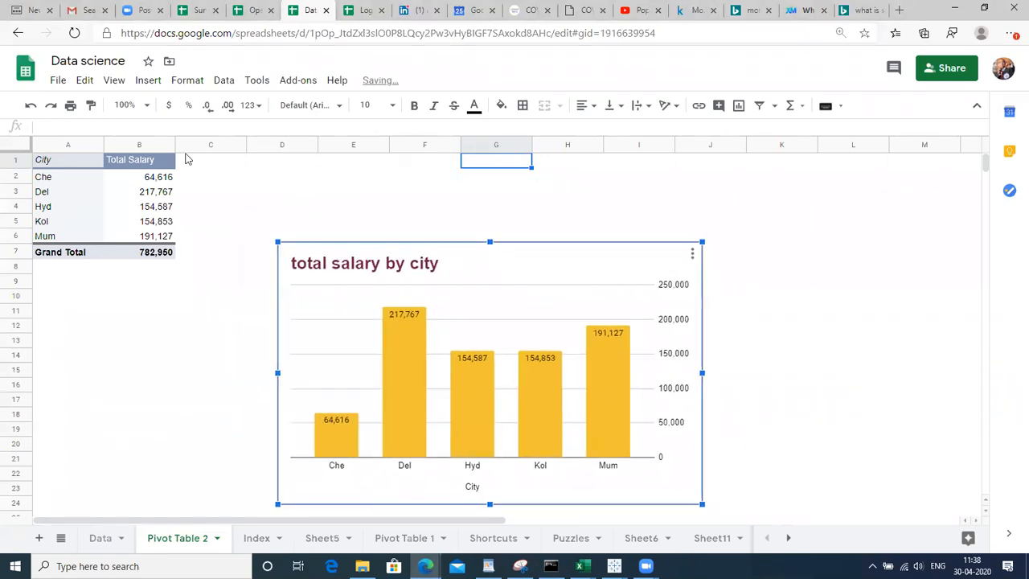
{"action": "left_click", "coordinate": [182, 166]}
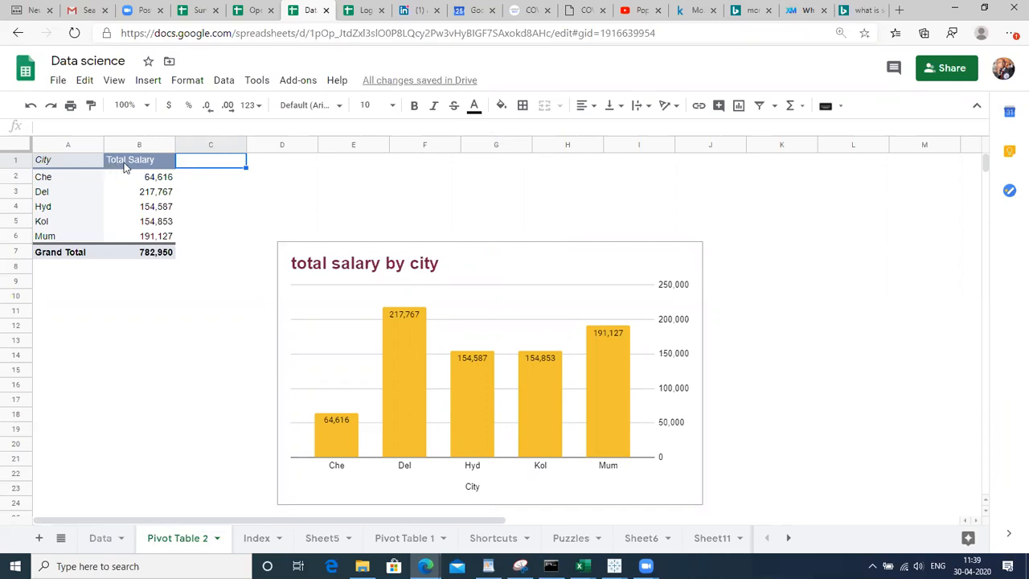
{"action": "left_click", "coordinate": [125, 166]}
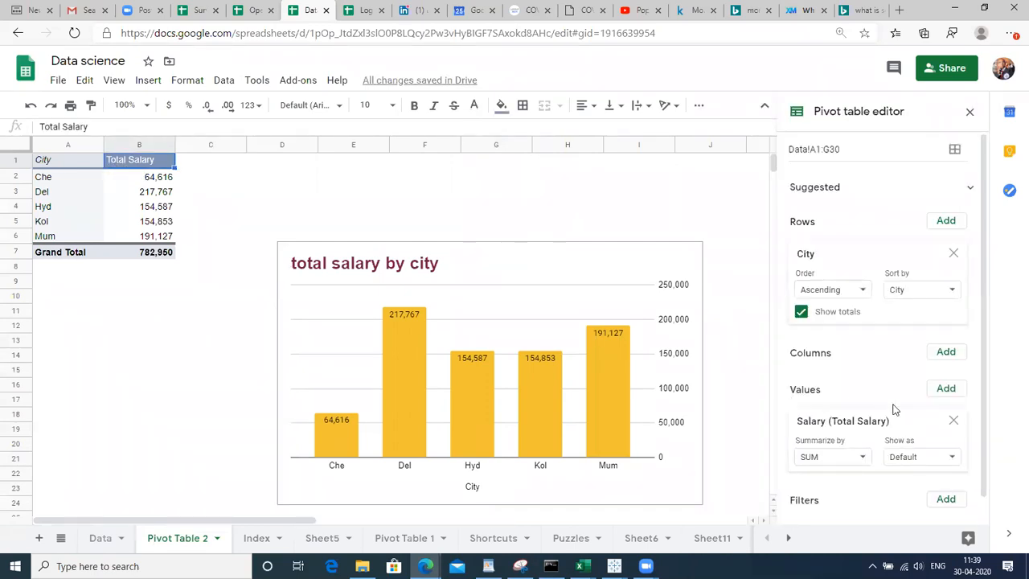
Add Rating as a pivot value and summarize Salary by AVERAGE
{"action": "left_click", "coordinate": [955, 392]}
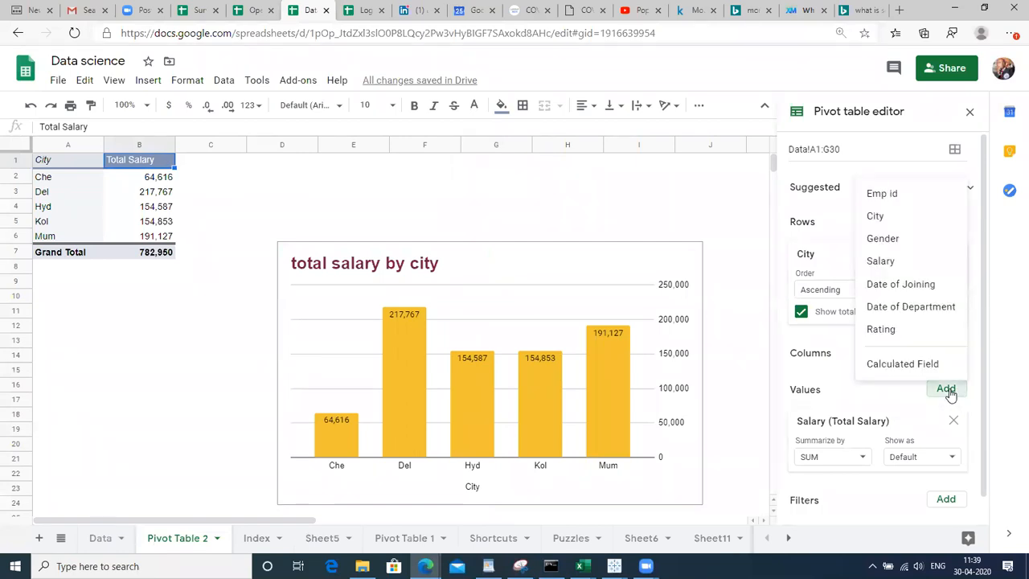
{"action": "left_click", "coordinate": [897, 332]}
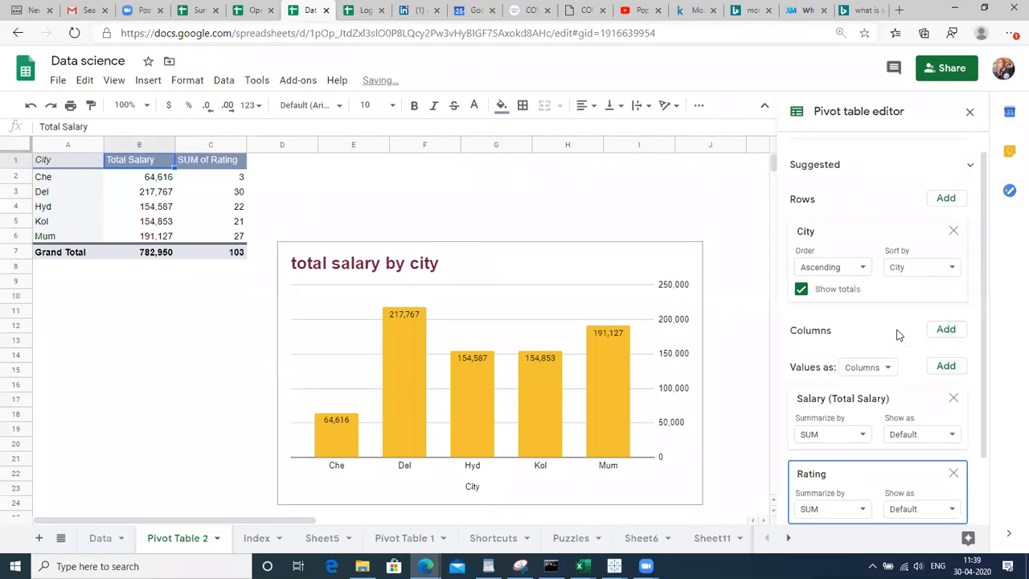
{"action": "left_click", "coordinate": [833, 438]}
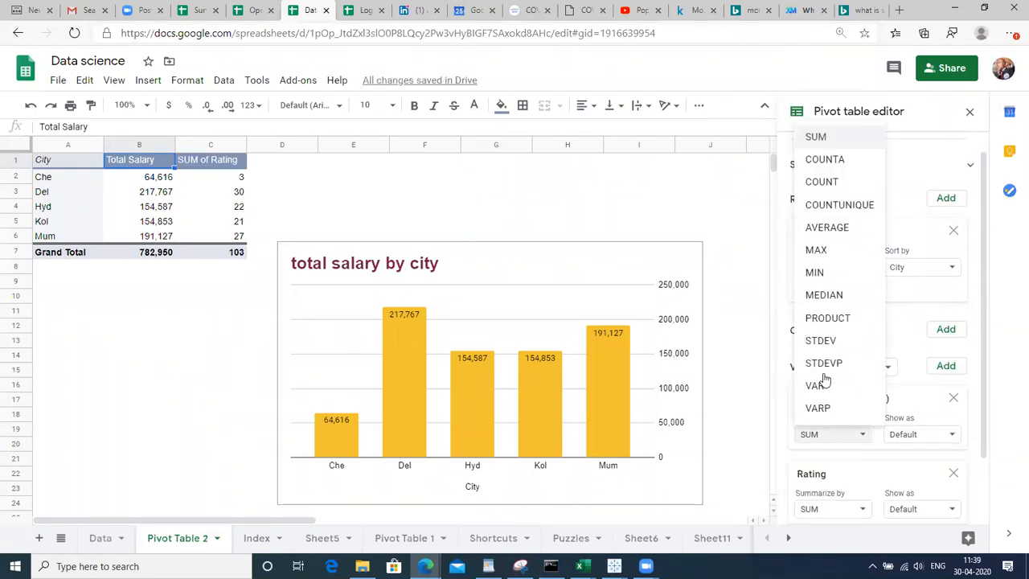
{"action": "left_click", "coordinate": [826, 228]}
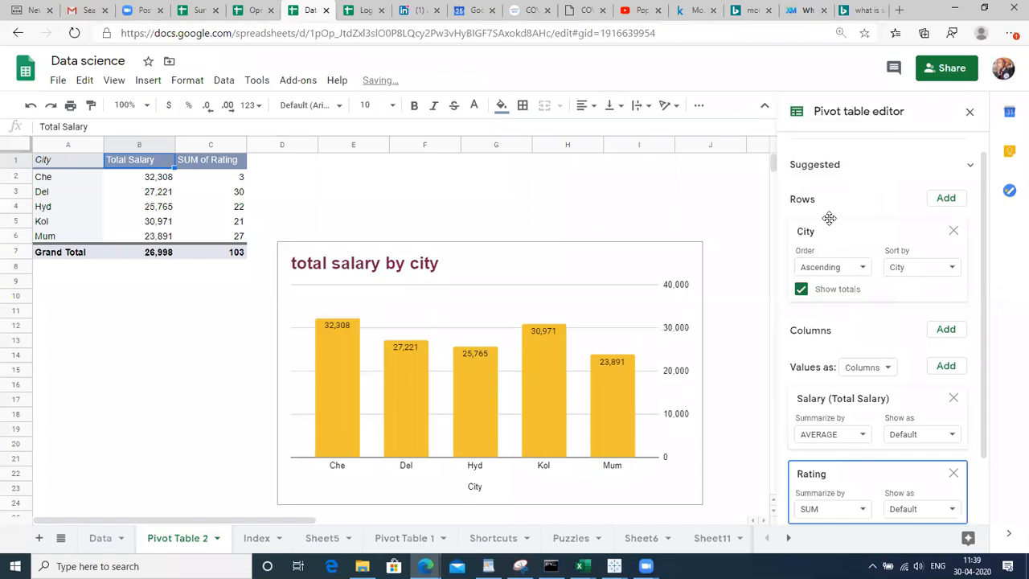
Inspect the Che and Del salary and rating values in the pivot table
{"action": "left_click", "coordinate": [70, 185]}
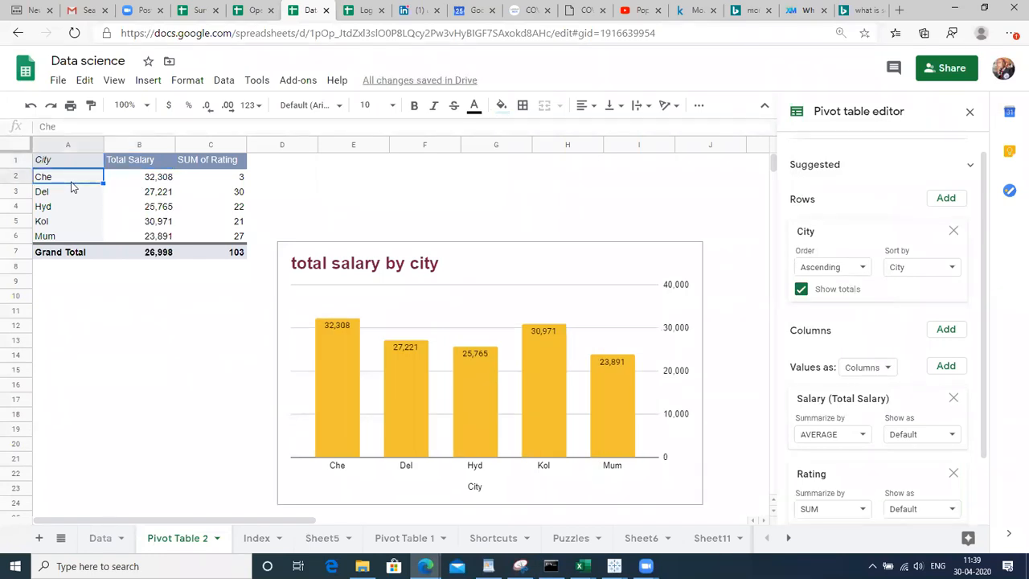
{"action": "key", "text": "Right"}
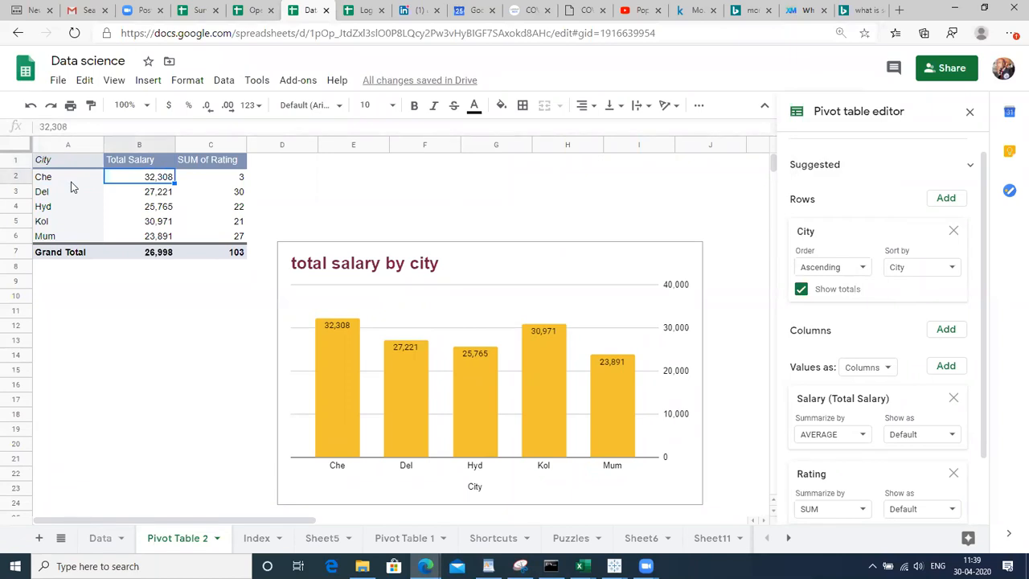
{"action": "key", "text": "Right"}
{"action": "key", "text": "Down"}
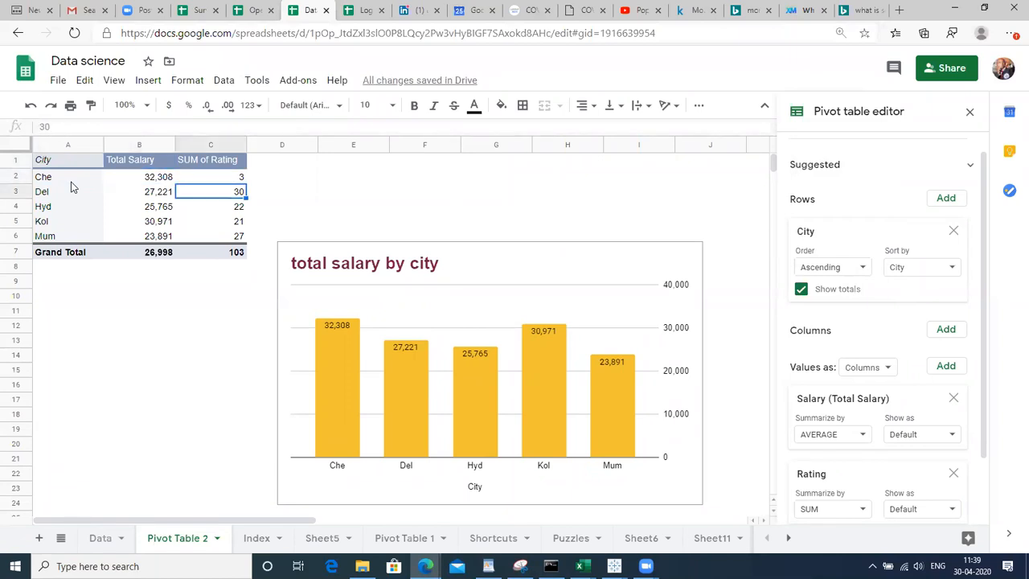
{"action": "left_click", "coordinate": [70, 186]}
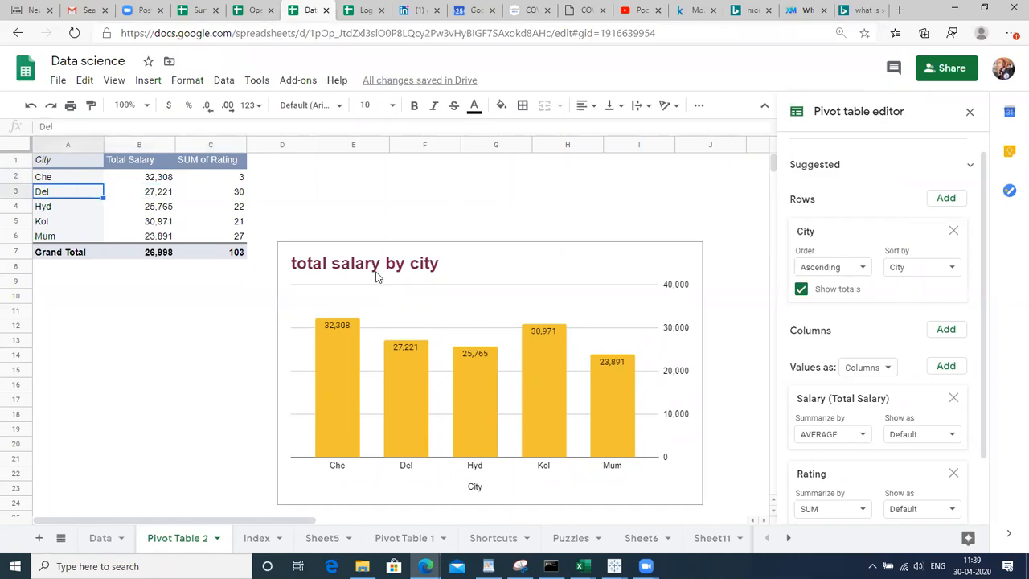
{"action": "left_click", "coordinate": [238, 192]}
{"action": "key", "text": "Down"}
{"action": "key", "text": "Down"}
{"action": "key", "text": "Down"}
{"action": "key", "text": "Down"}
{"action": "key", "text": "Up"}
{"action": "key", "text": "Up"}
{"action": "key", "text": "Up"}
{"action": "key", "text": "Up"}
{"action": "key", "text": "Up"}
{"action": "key", "text": "Up"}
{"action": "key", "text": "Down"}
{"action": "key", "text": "Down"}
{"action": "key", "text": "Down"}
{"action": "key", "text": "Down"}
{"action": "key", "text": "Up"}
{"action": "key", "text": "Up"}
{"action": "key", "text": "Up"}
{"action": "key", "text": "Down"}
{"action": "key", "text": "Up"}
{"action": "key", "text": "Up"}
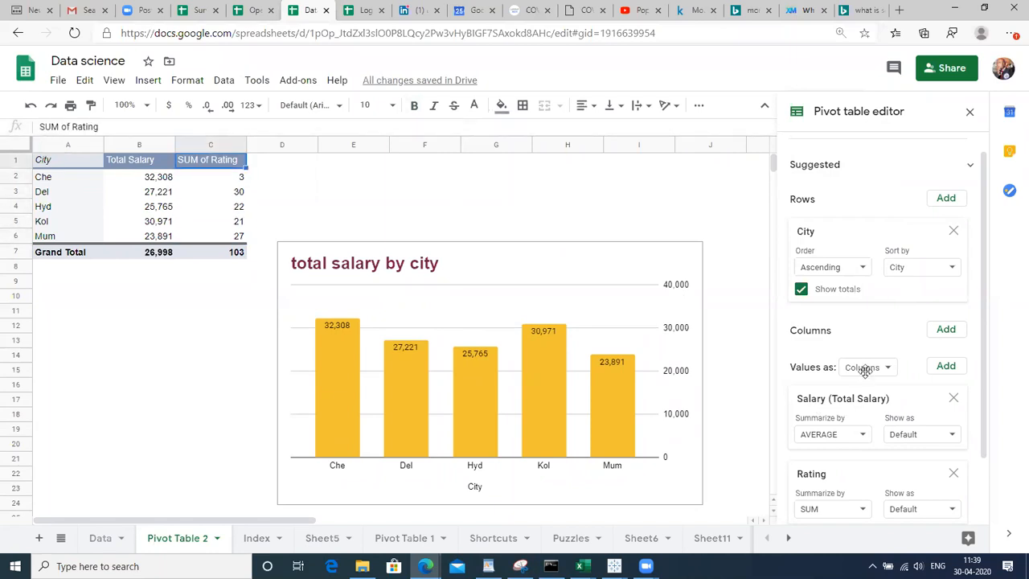
Keep Salary summarized by AVERAGE and remove the Rating value
{"action": "left_click", "coordinate": [843, 435]}
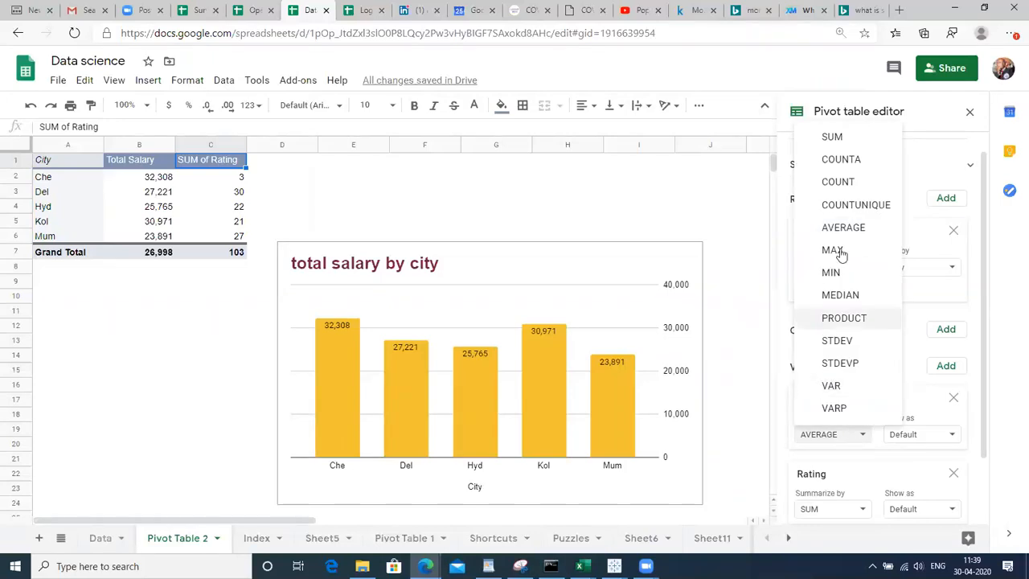
{"action": "left_click", "coordinate": [853, 229]}
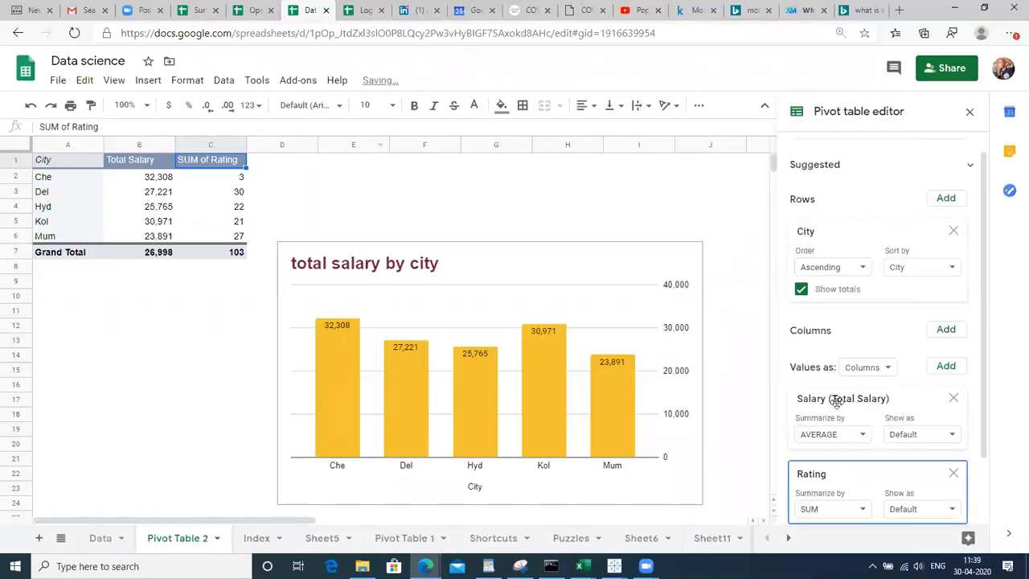
{"action": "left_click", "coordinate": [954, 474]}
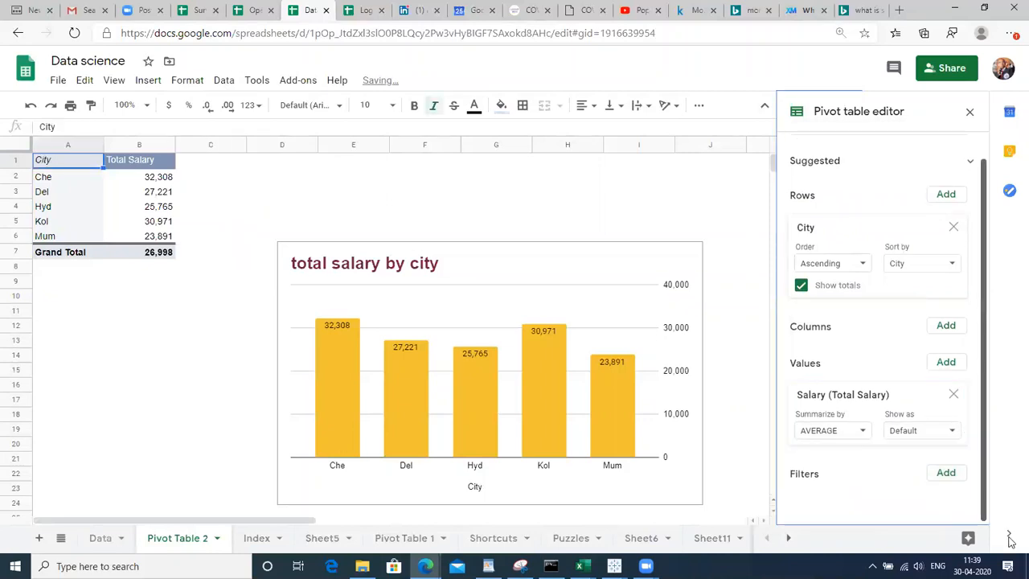
Switch Salary back to SUM and add Rating as a value summarized by AVERAGE
{"action": "left_click", "coordinate": [844, 435]}
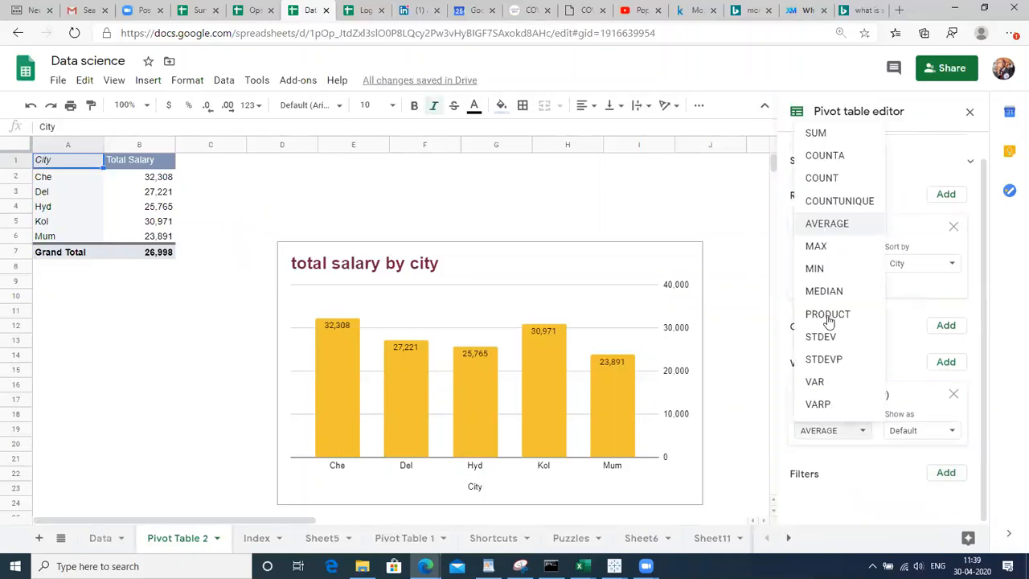
{"action": "left_click", "coordinate": [828, 137]}
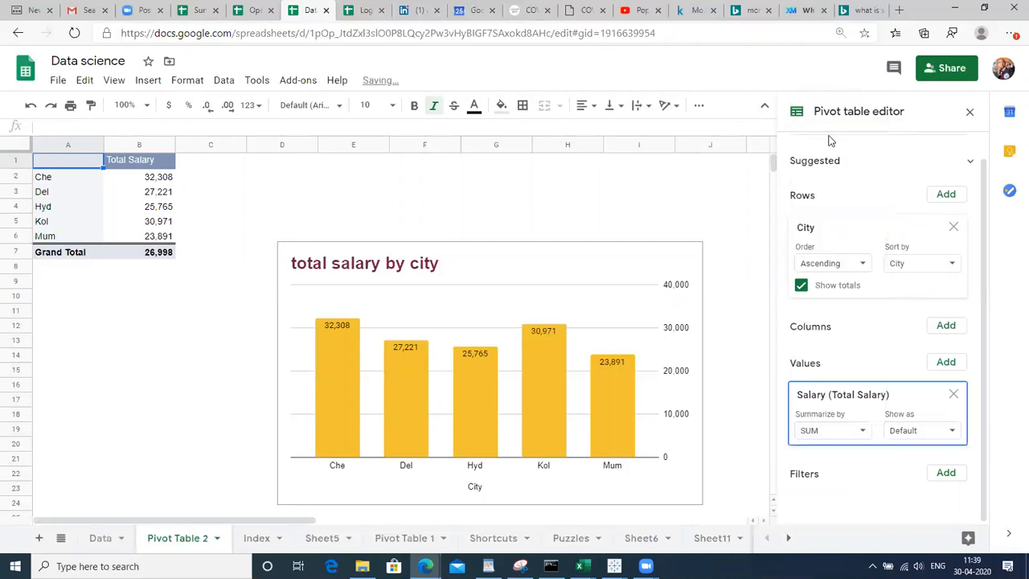
{"action": "left_click", "coordinate": [945, 362]}
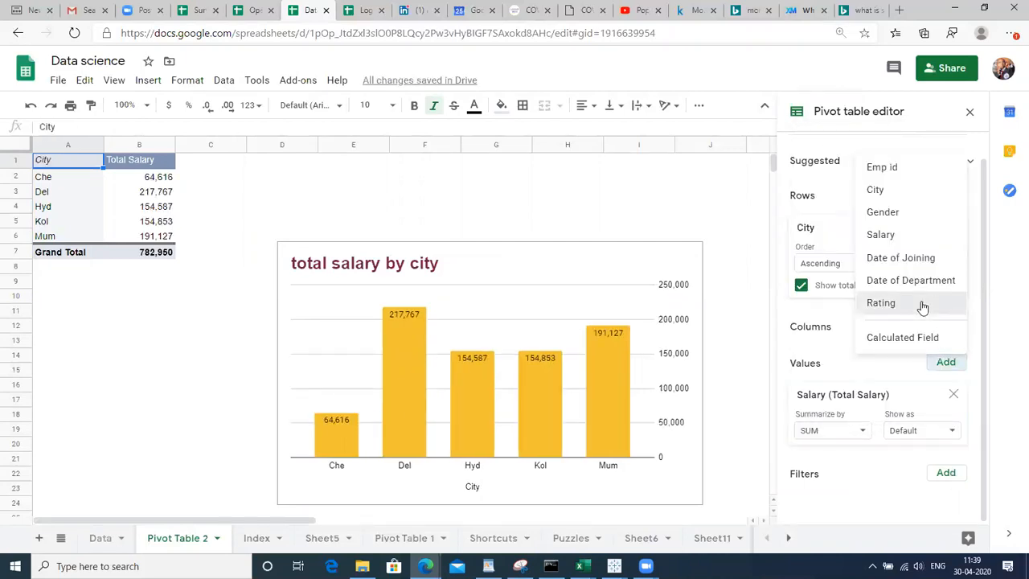
{"action": "left_click", "coordinate": [921, 306]}
{"action": "left_click", "coordinate": [816, 511]}
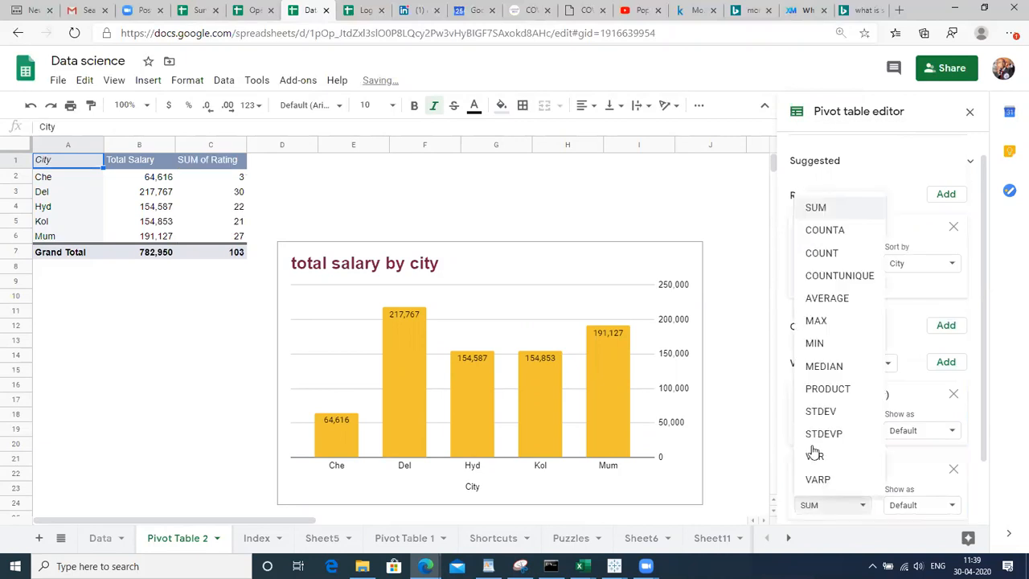
{"action": "left_click", "coordinate": [832, 295]}
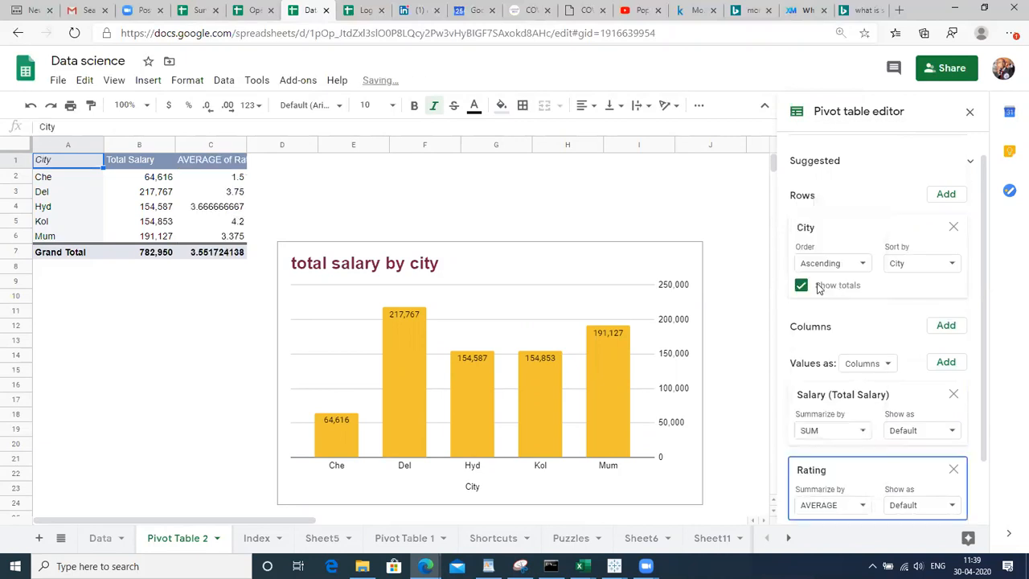
{"action": "left_click", "coordinate": [346, 194]}
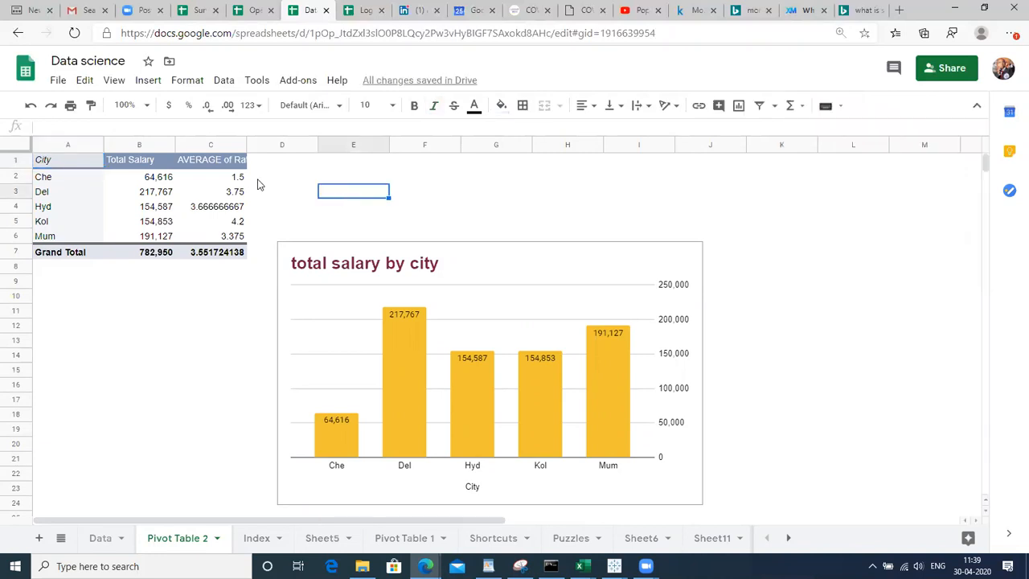
Move the salary chart up to start near cell E1 and open its chart editor
{"action": "left_click", "coordinate": [191, 161]}
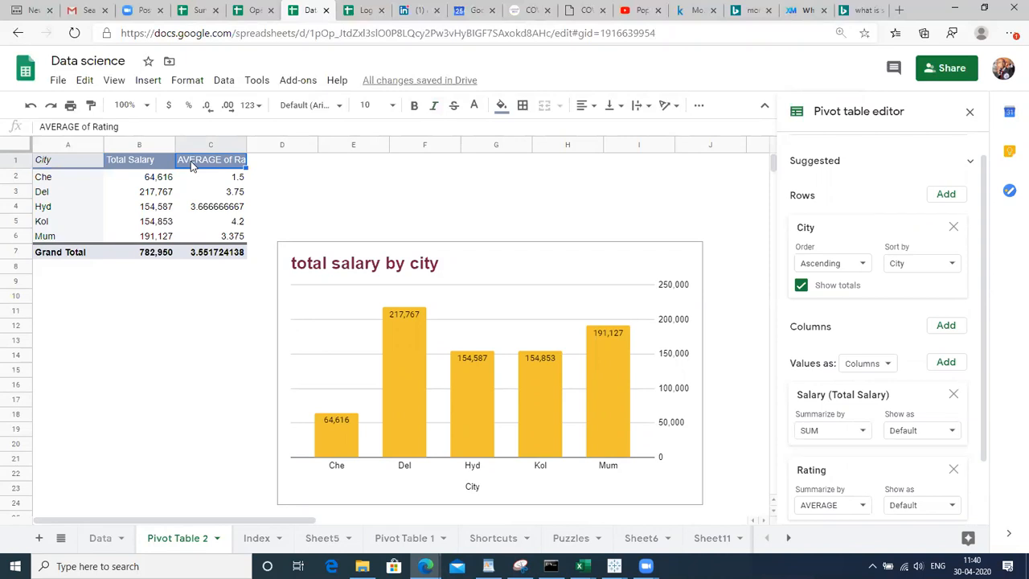
{"action": "left_click", "coordinate": [508, 274]}
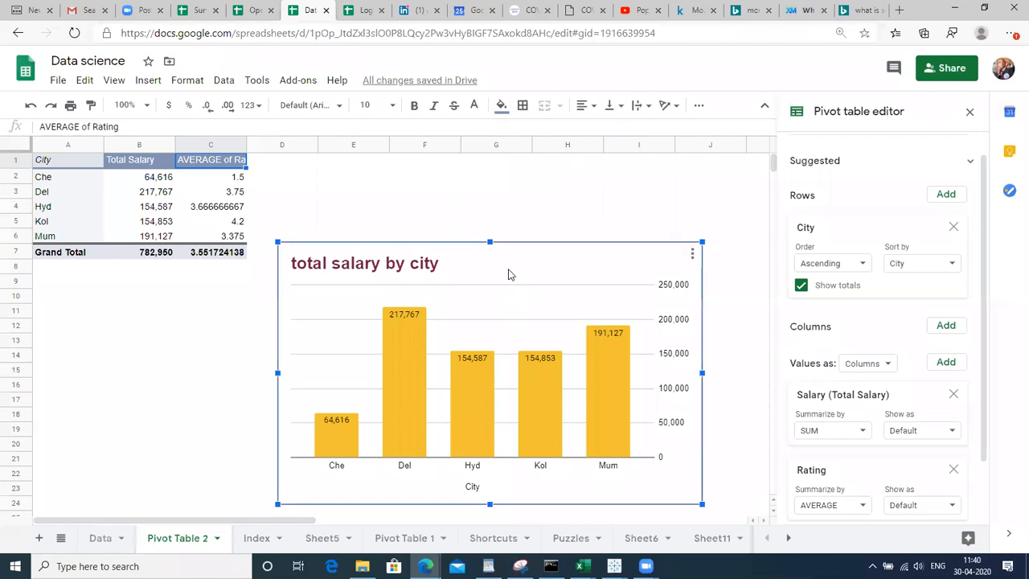
{"action": "left_click_drag", "start_coordinate": [508, 269], "coordinate": [532, 187]}
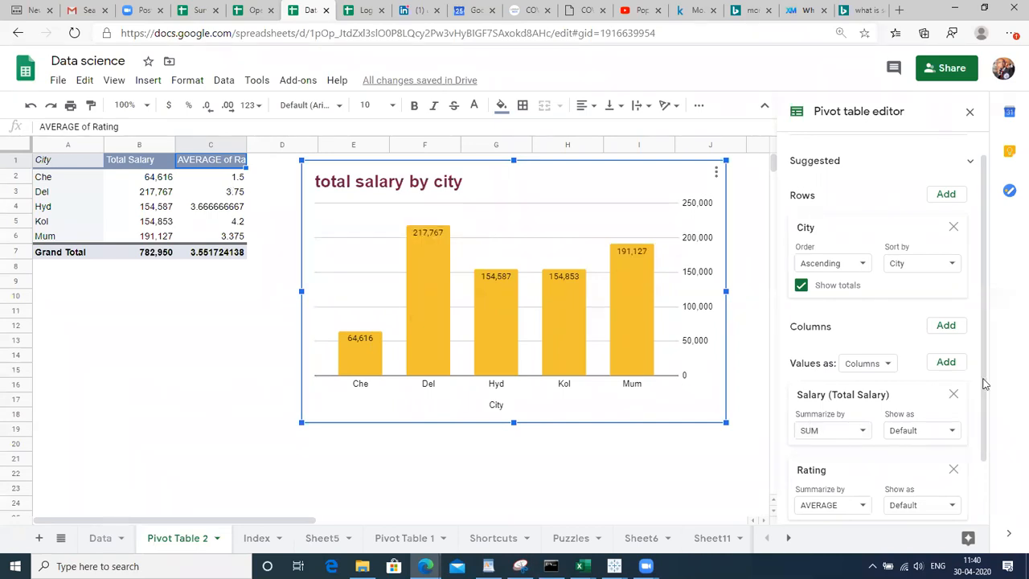
{"action": "scroll", "coordinate": [987, 385], "scroll_direction": "down", "scroll_amount": 1}
{"action": "scroll", "coordinate": [987, 353], "scroll_direction": "up", "scroll_amount": 2}
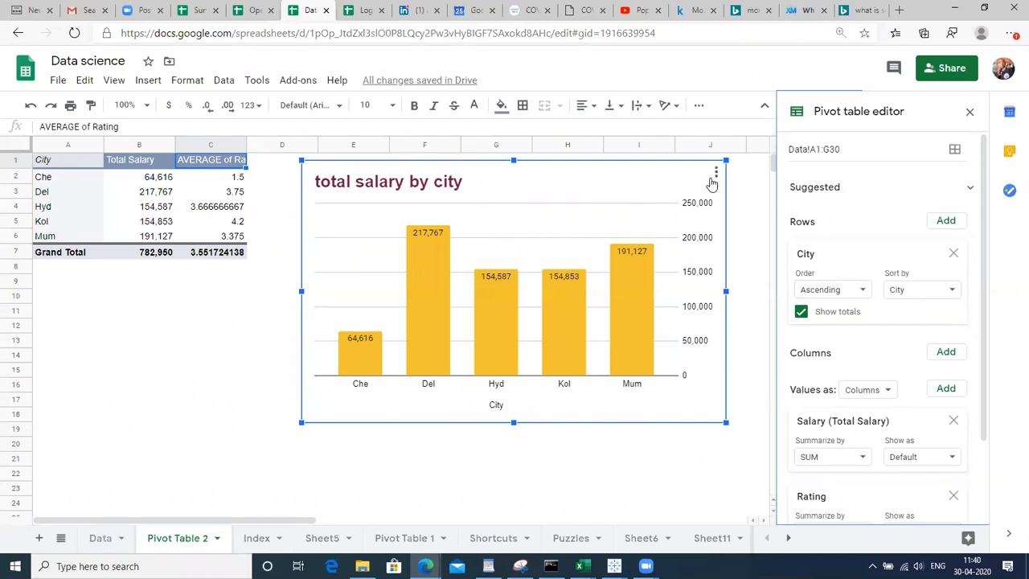
{"action": "left_click", "coordinate": [711, 178]}
{"action": "left_click", "coordinate": [663, 198]}
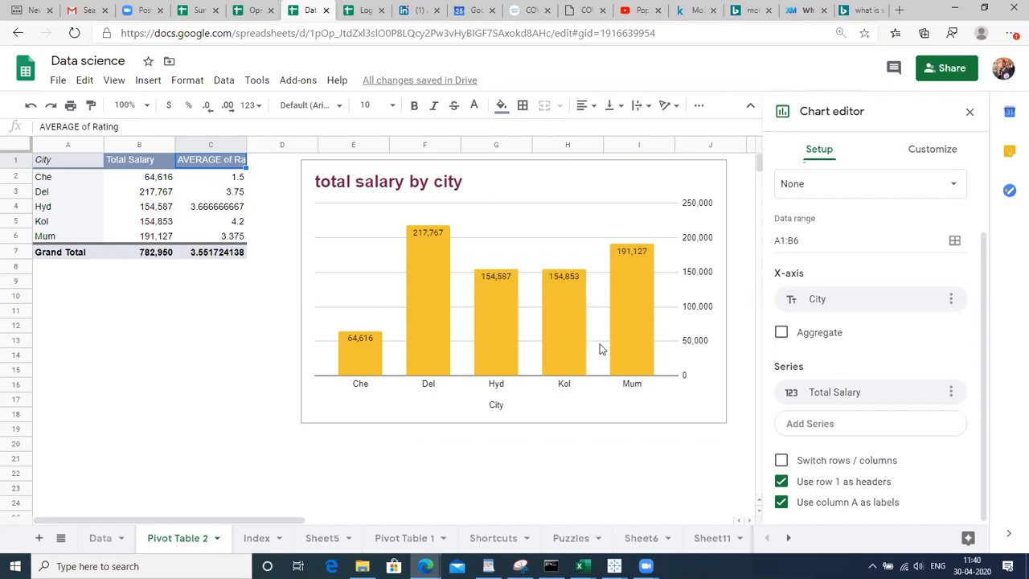
Add C1:C6 (AVERAGE of Rating) as a second chart series
{"action": "left_click", "coordinate": [834, 427]}
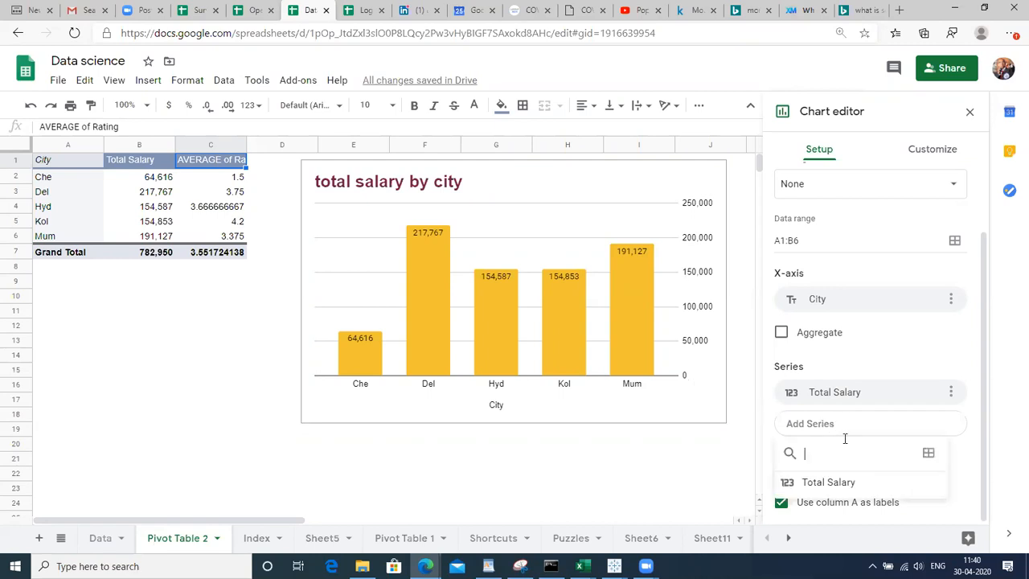
{"action": "left_click", "coordinate": [928, 453]}
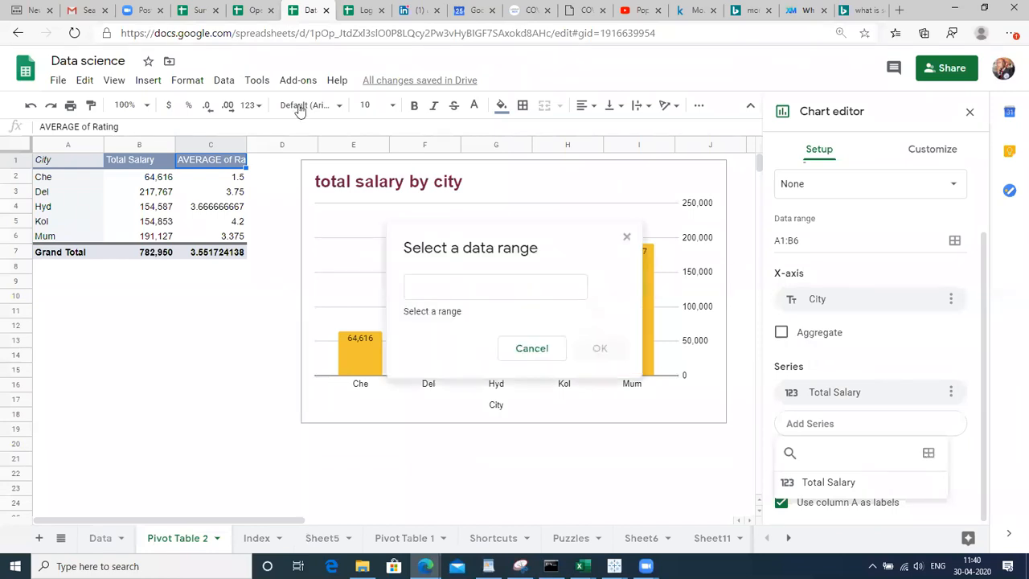
{"action": "left_click", "coordinate": [210, 152]}
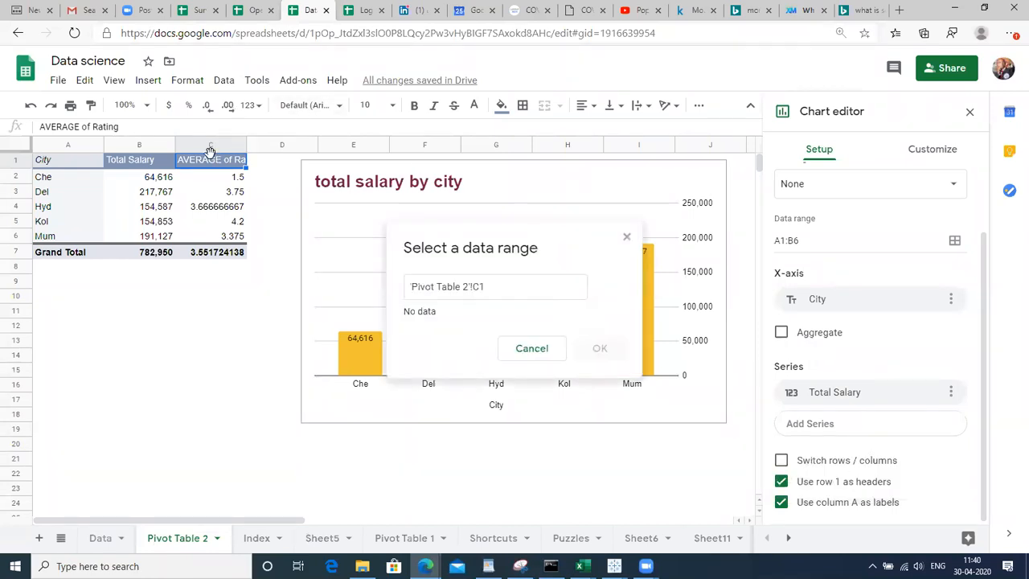
{"action": "left_click_drag", "start_coordinate": [213, 165], "coordinate": [213, 236]}
{"action": "left_click", "coordinate": [604, 340]}
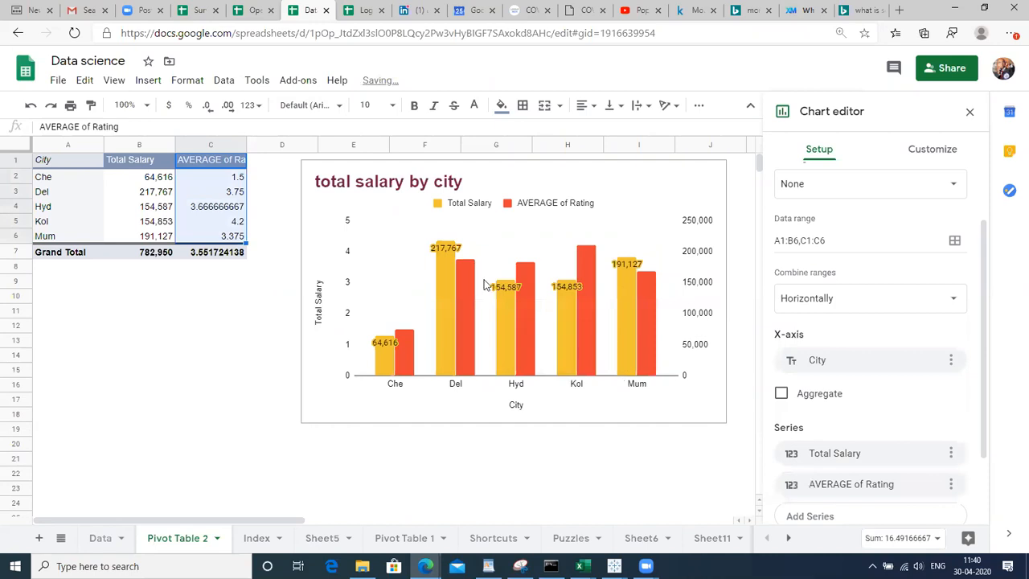
{"action": "left_click", "coordinate": [465, 272]}
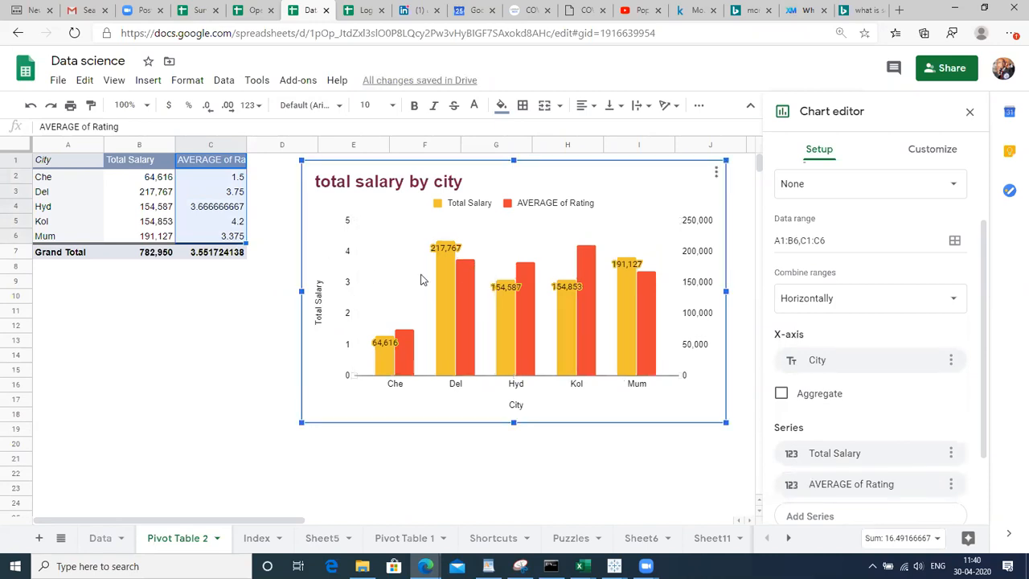
{"action": "left_click", "coordinate": [440, 286]}
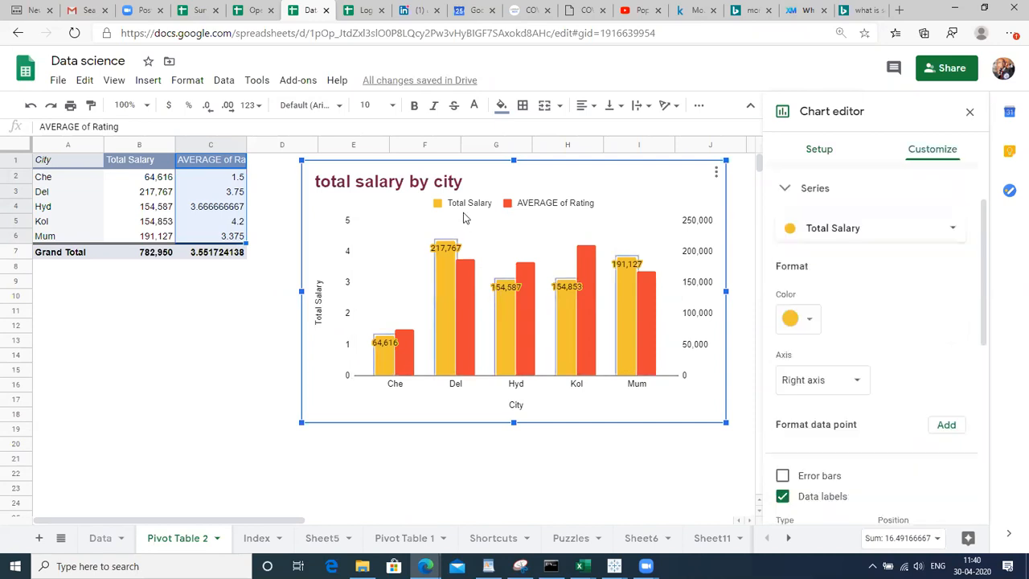
Set the chart legend position to Bottom
{"action": "left_click", "coordinate": [454, 206]}
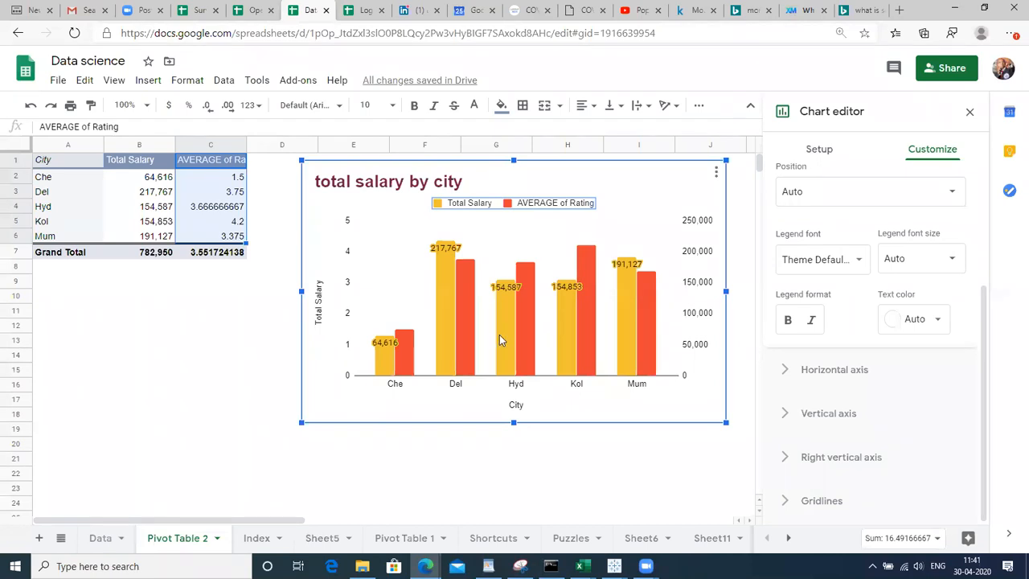
{"action": "left_click", "coordinate": [448, 251]}
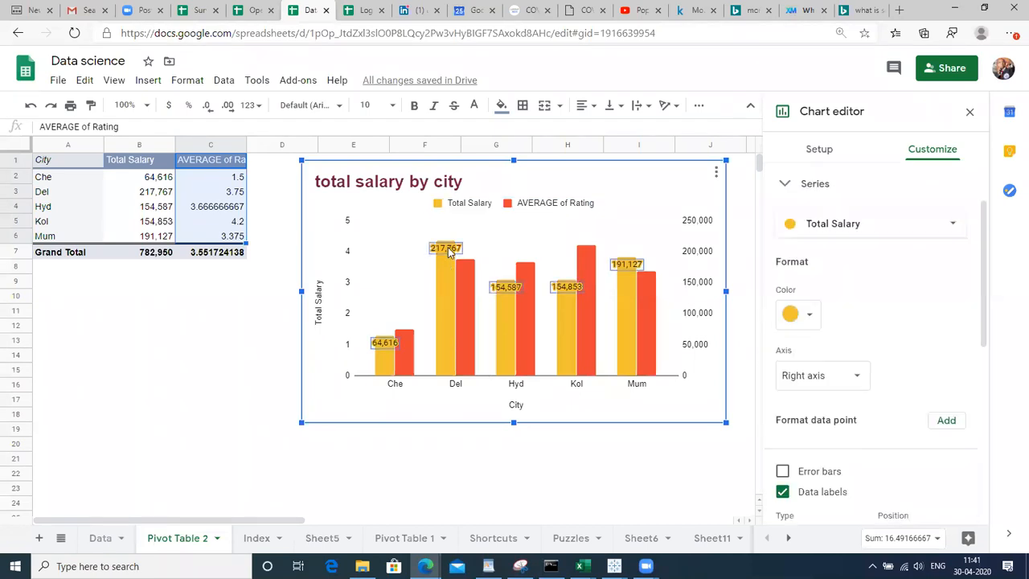
{"action": "left_click", "coordinate": [515, 210]}
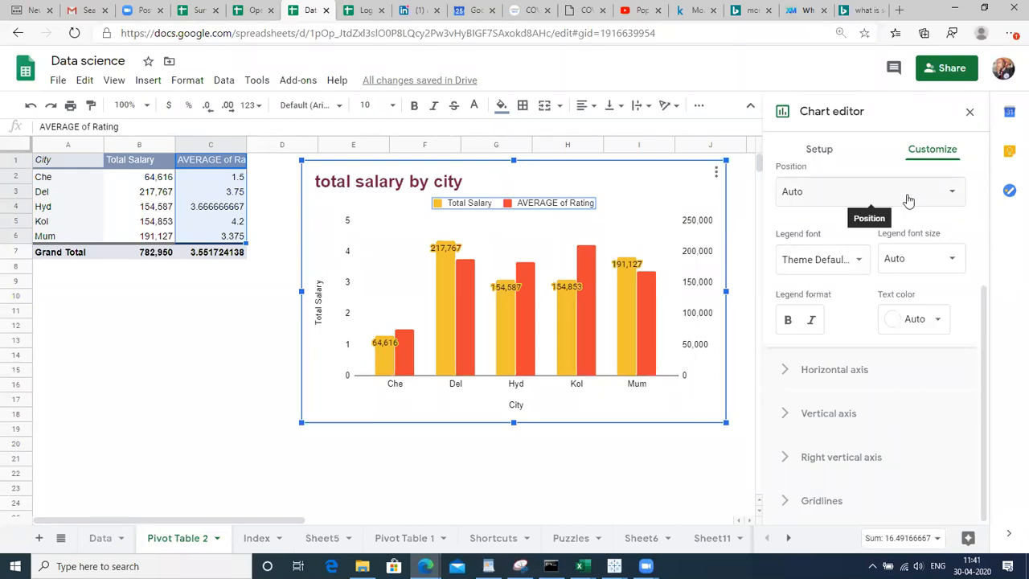
{"action": "left_click", "coordinate": [946, 197]}
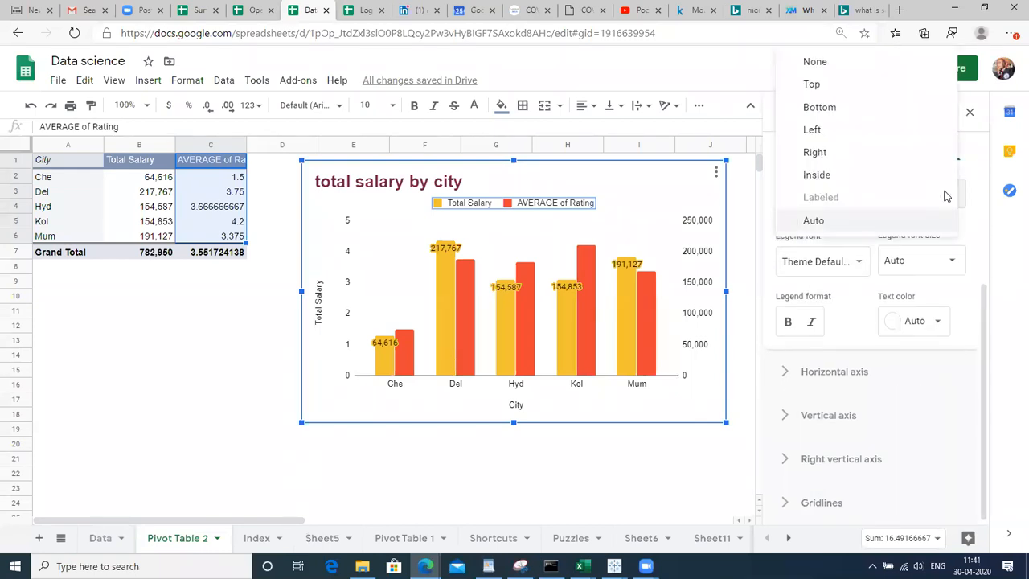
{"action": "left_click", "coordinate": [880, 160]}
{"action": "left_click", "coordinate": [871, 199]}
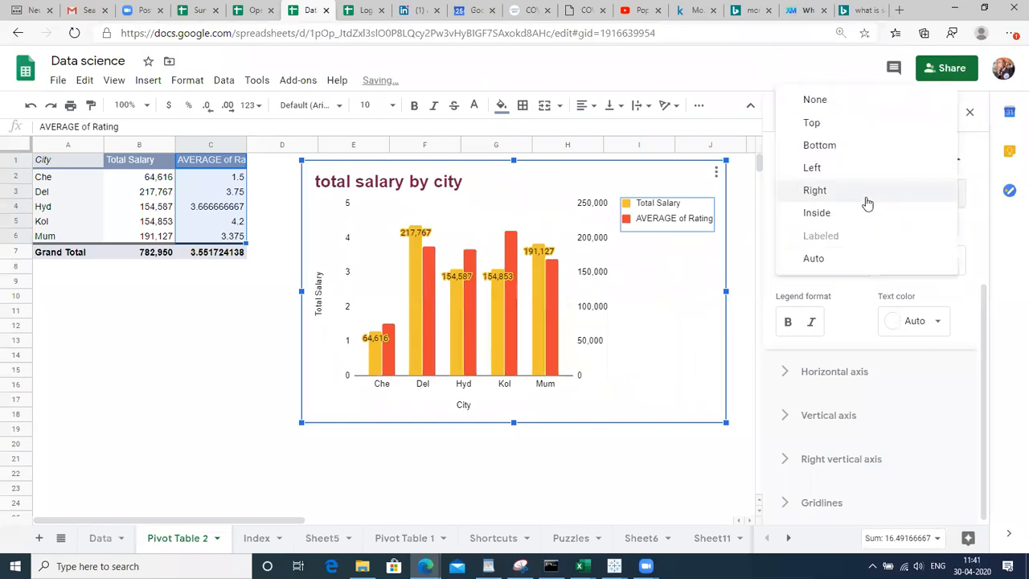
{"action": "left_click", "coordinate": [840, 146]}
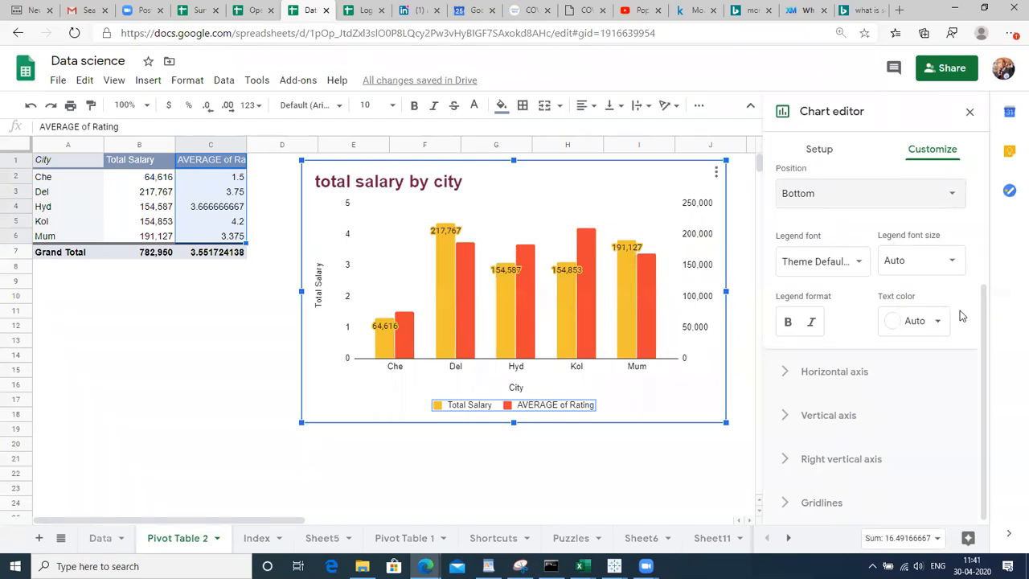
Reverse the horizontal axis order so cities run Mum to Che
{"action": "left_click_drag", "start_coordinate": [981, 326], "coordinate": [981, 255]}
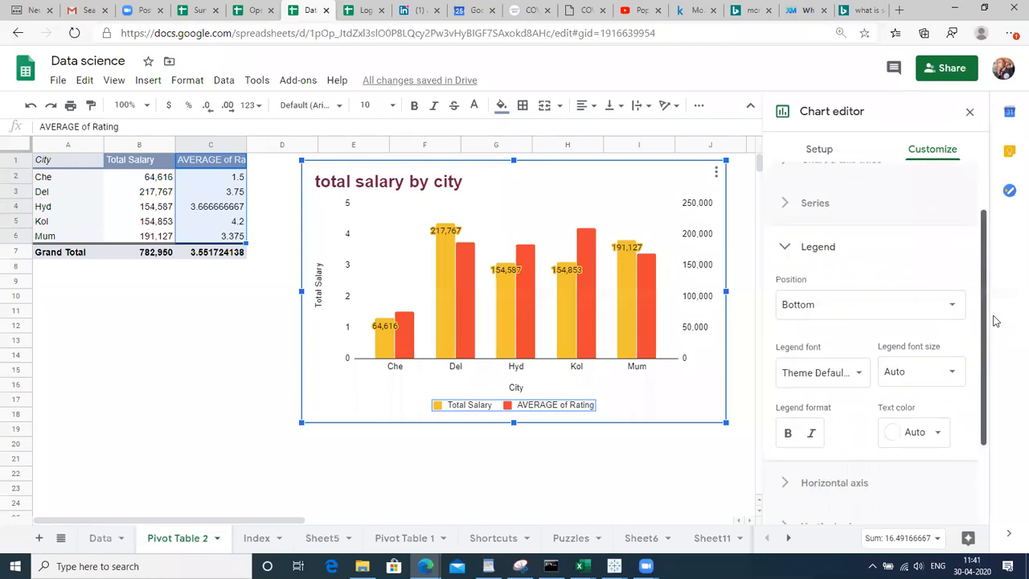
{"action": "scroll", "coordinate": [840, 389], "scroll_direction": "down", "scroll_amount": 2}
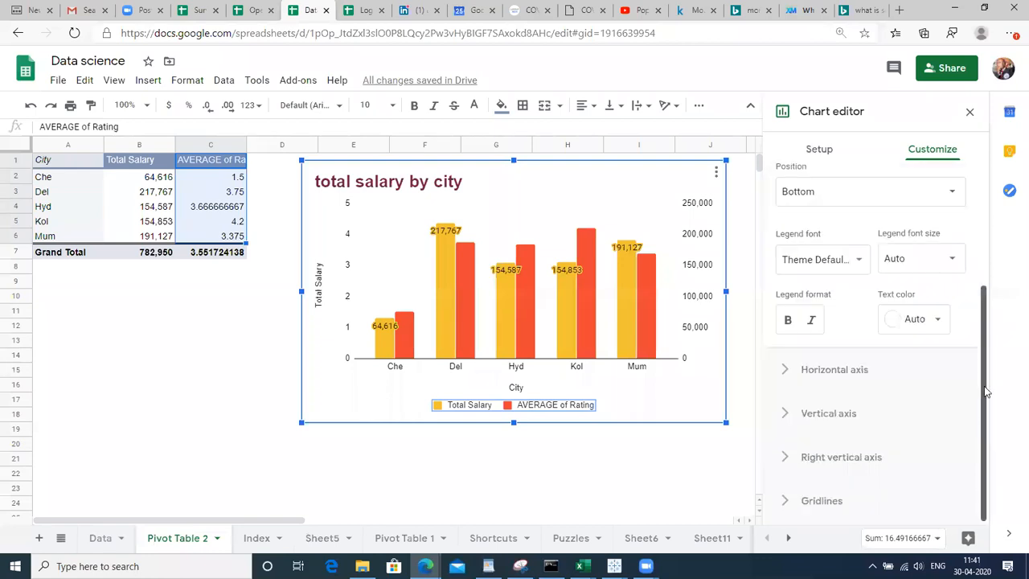
{"action": "left_click", "coordinate": [828, 380]}
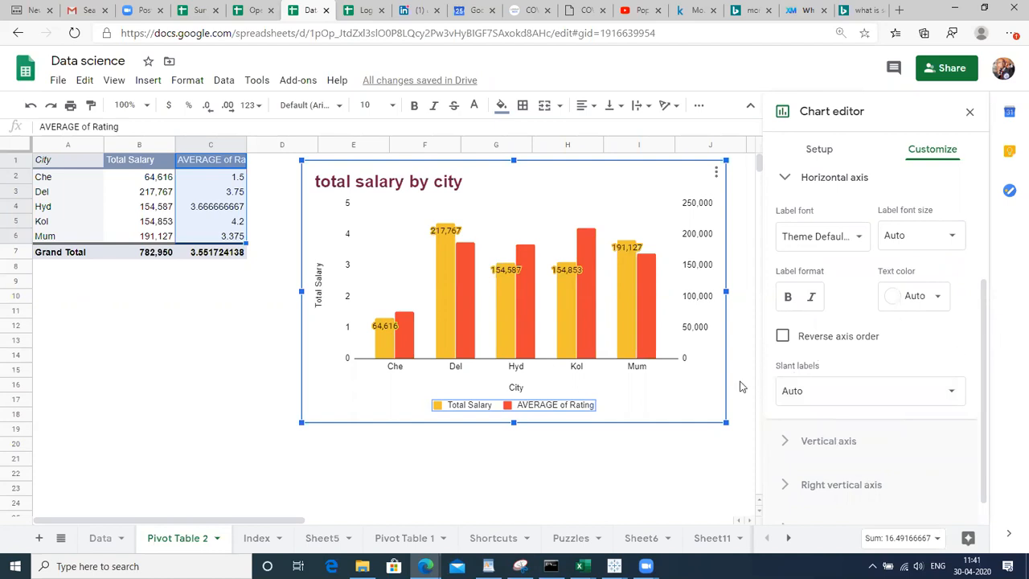
{"action": "left_click", "coordinate": [782, 336]}
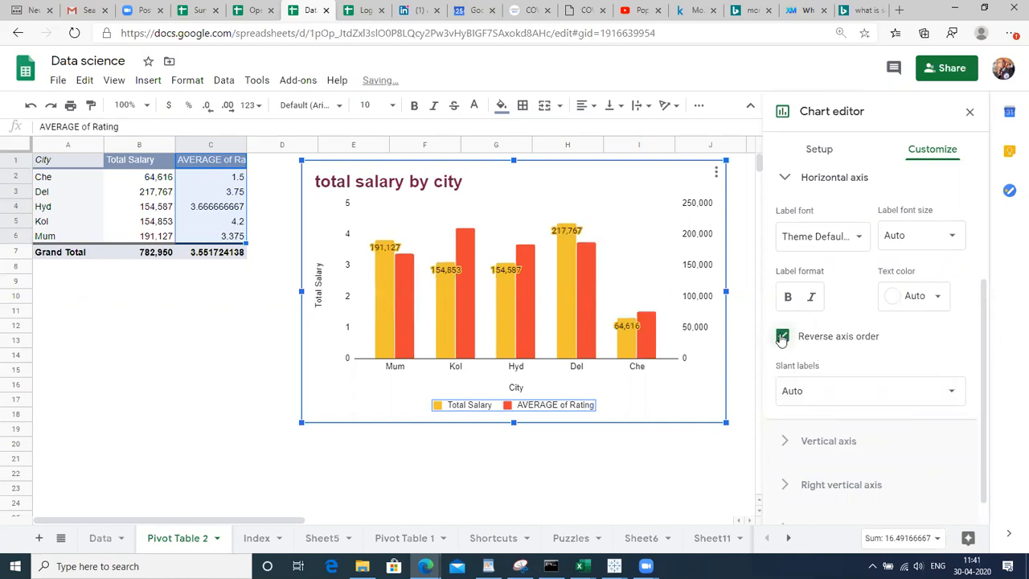
{"action": "left_click", "coordinate": [782, 336]}
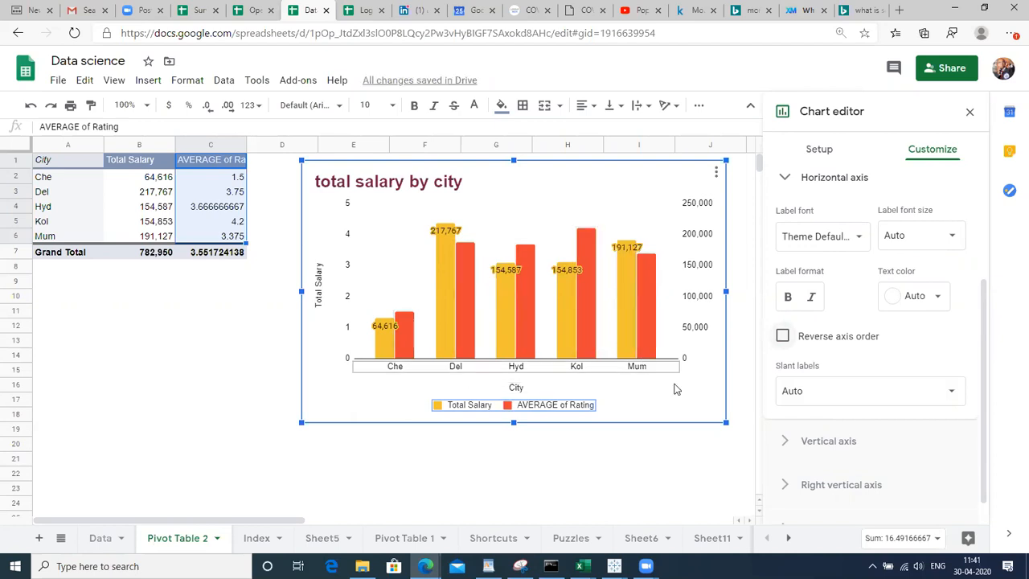
{"action": "left_click", "coordinate": [782, 336]}
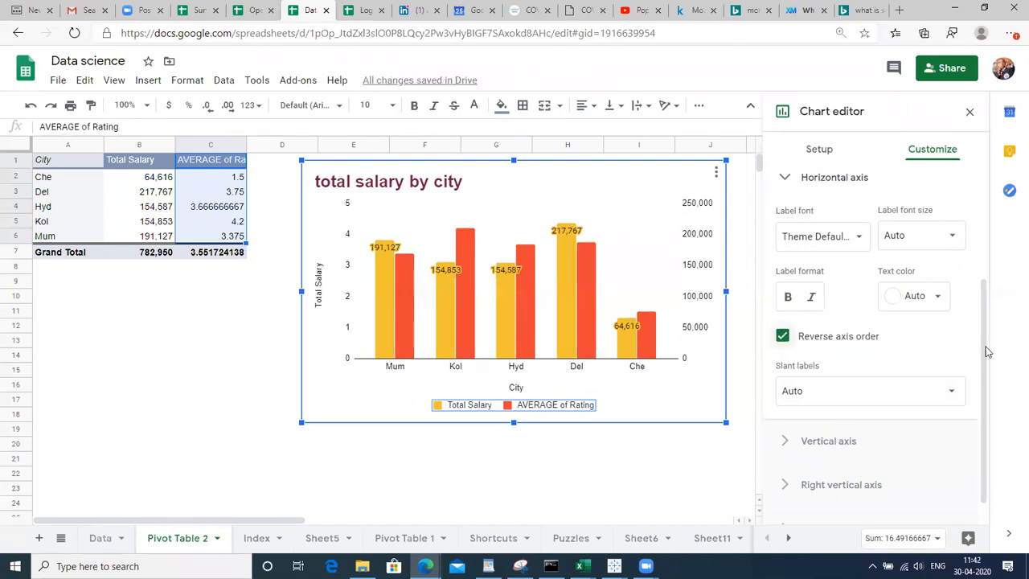
{"action": "scroll", "coordinate": [987, 353], "scroll_direction": "down", "scroll_amount": 1}
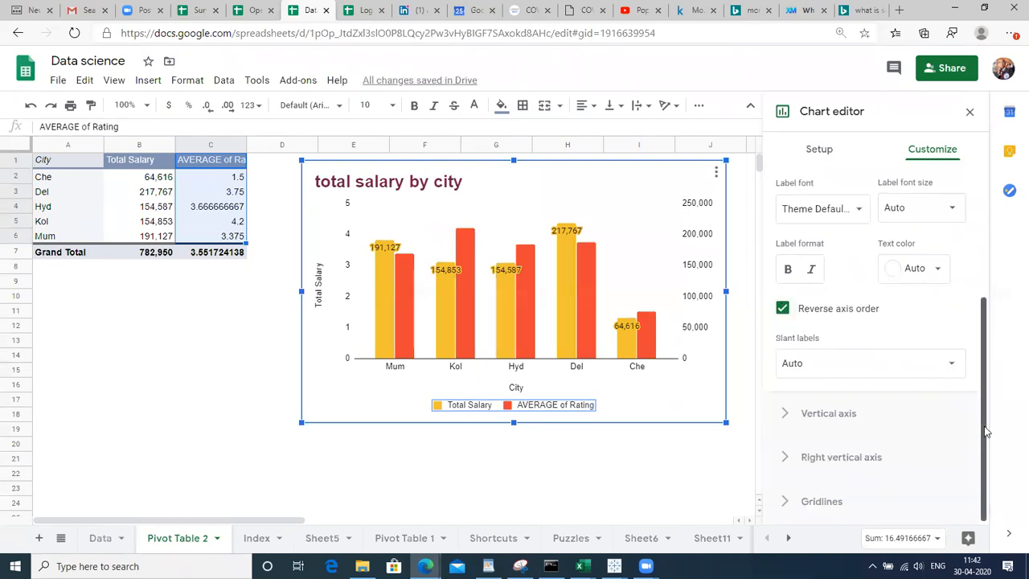
{"action": "left_click", "coordinate": [789, 414]}
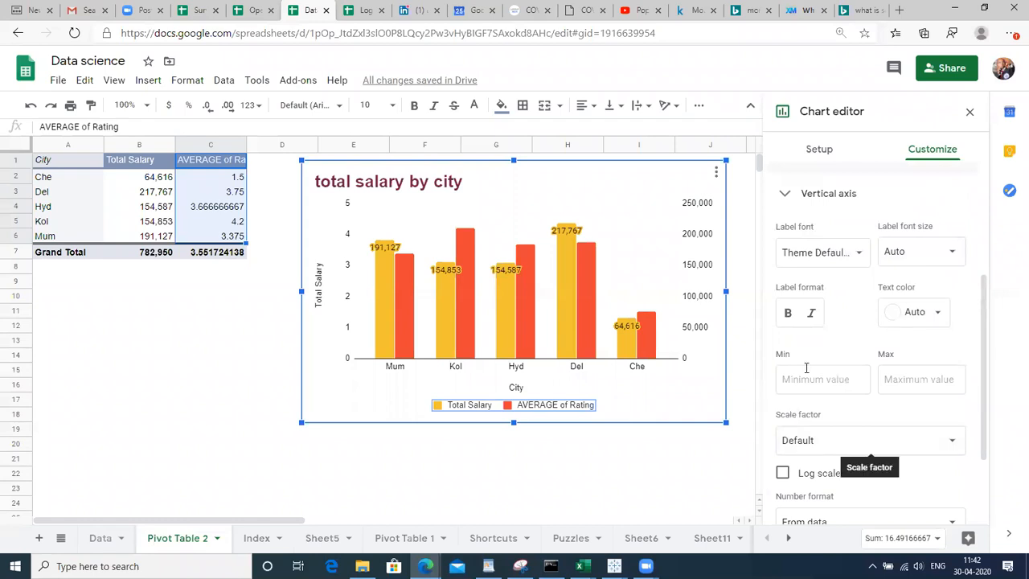
{"action": "left_click", "coordinate": [692, 336]}
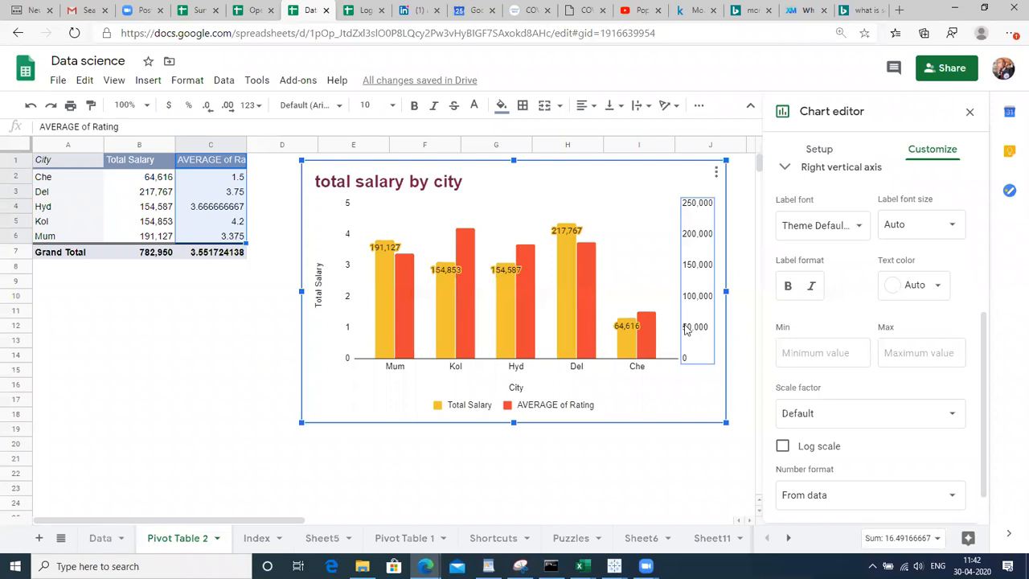
Give the right vertical axis a minimum of 50000 and a maximum of 300000
{"action": "left_click", "coordinate": [798, 352]}
{"action": "type", "text": "5000"}
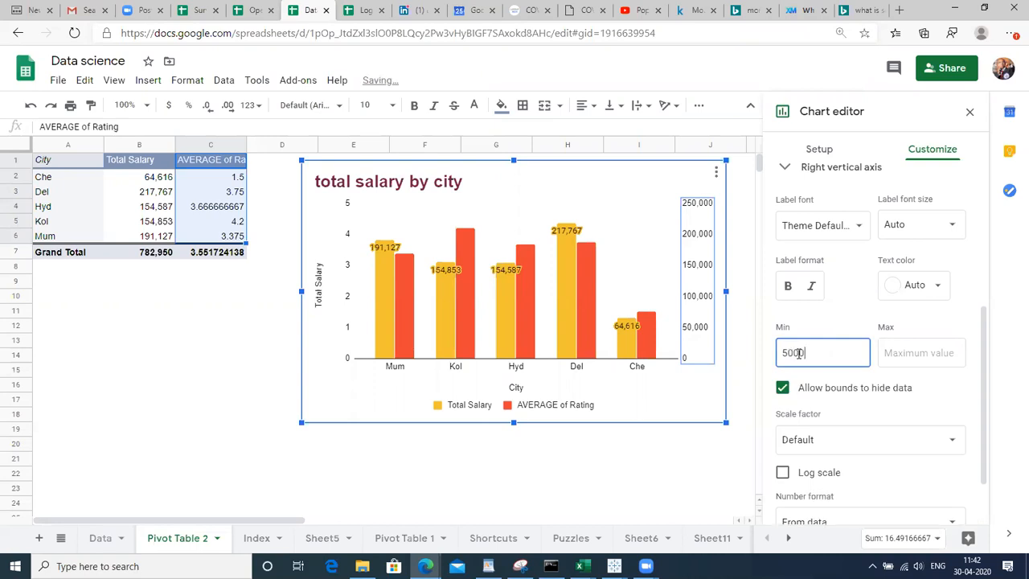
{"action": "type", "text": "0"}
{"action": "left_click", "coordinate": [889, 351]}
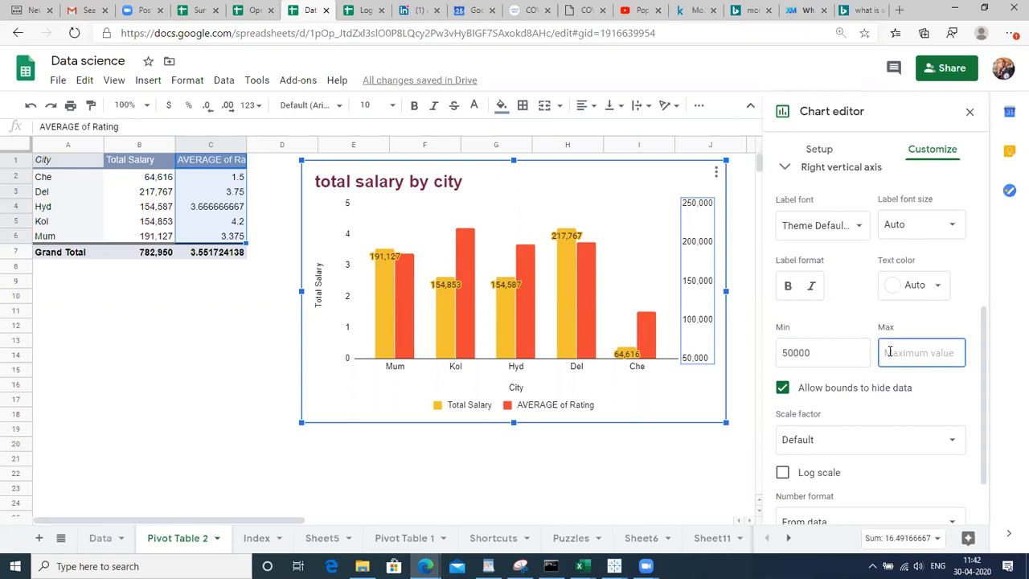
{"action": "type", "text": "3000000"}
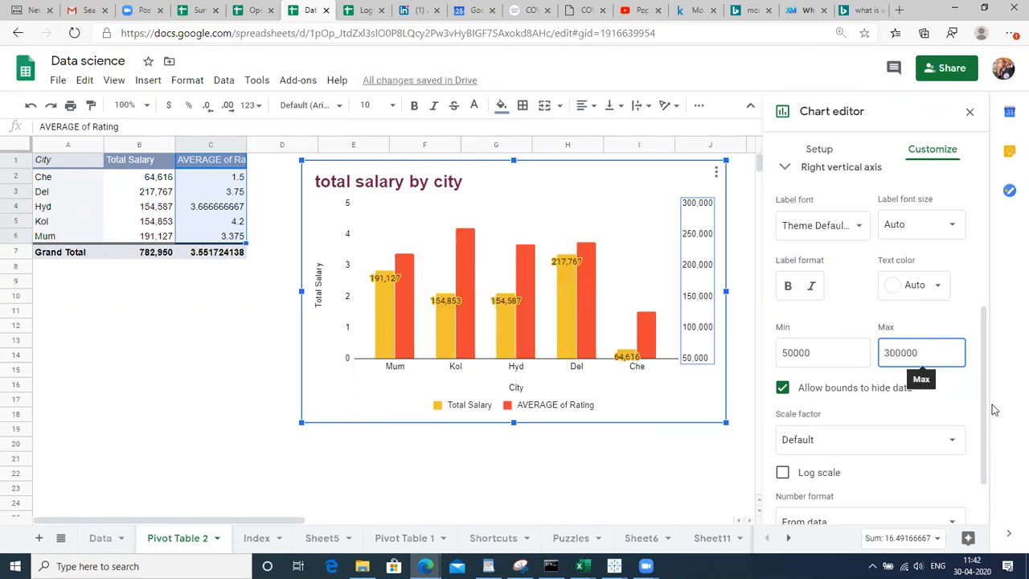
{"action": "scroll", "coordinate": [884, 466], "scroll_direction": "down", "scroll_amount": 2}
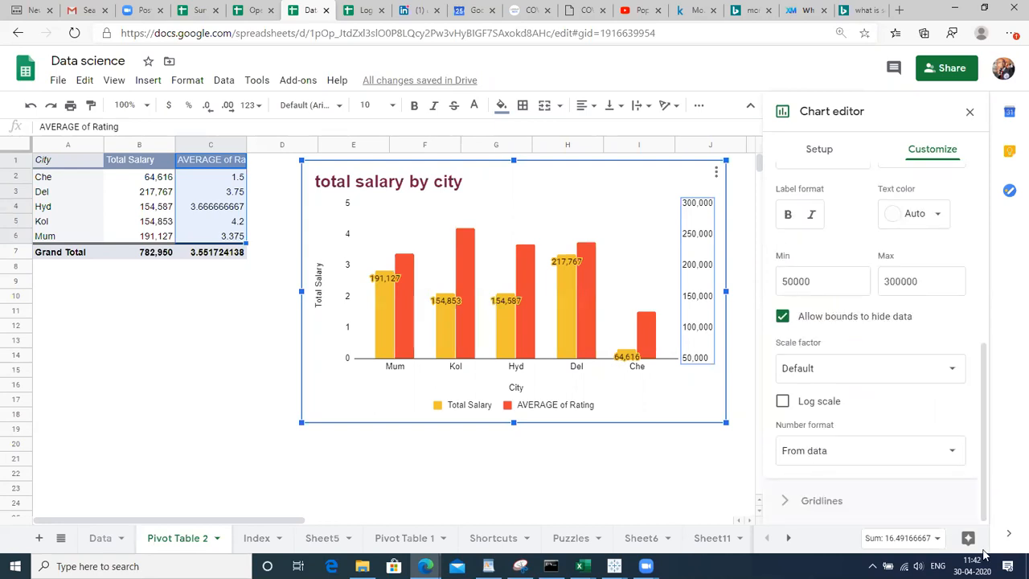
Review the two-series chart's customize and chart type options, then deselect the finished chart
{"action": "left_click", "coordinate": [837, 506]}
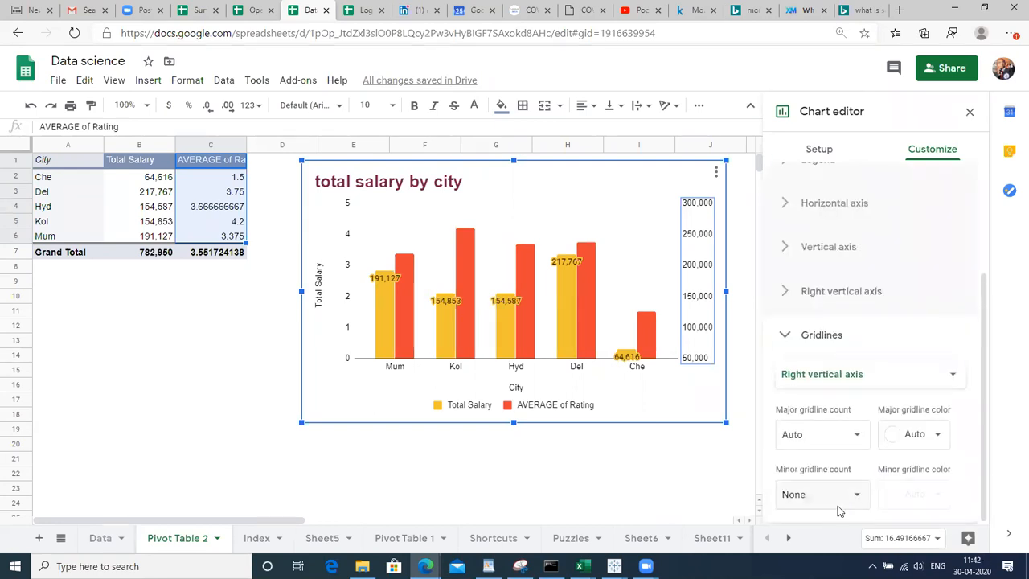
{"action": "left_click", "coordinate": [609, 493]}
{"action": "left_click", "coordinate": [570, 172]}
{"action": "left_click", "coordinate": [718, 173]}
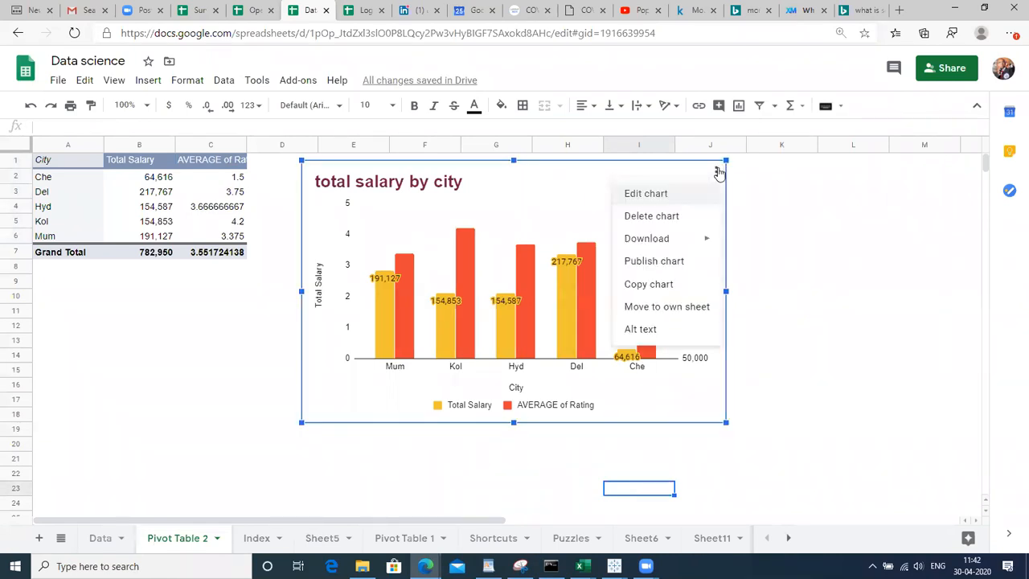
{"action": "left_click", "coordinate": [664, 193]}
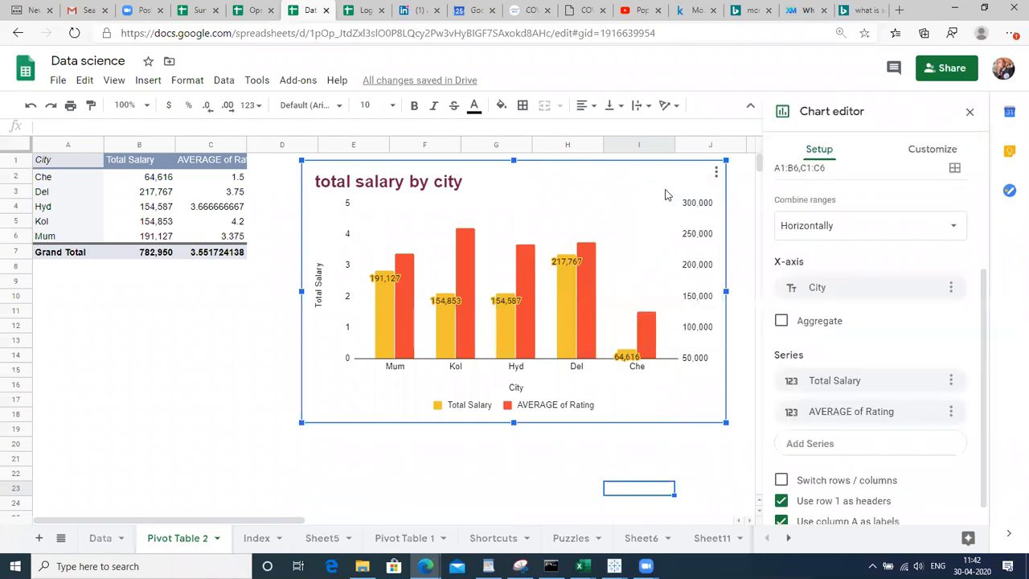
{"action": "left_click", "coordinate": [928, 154]}
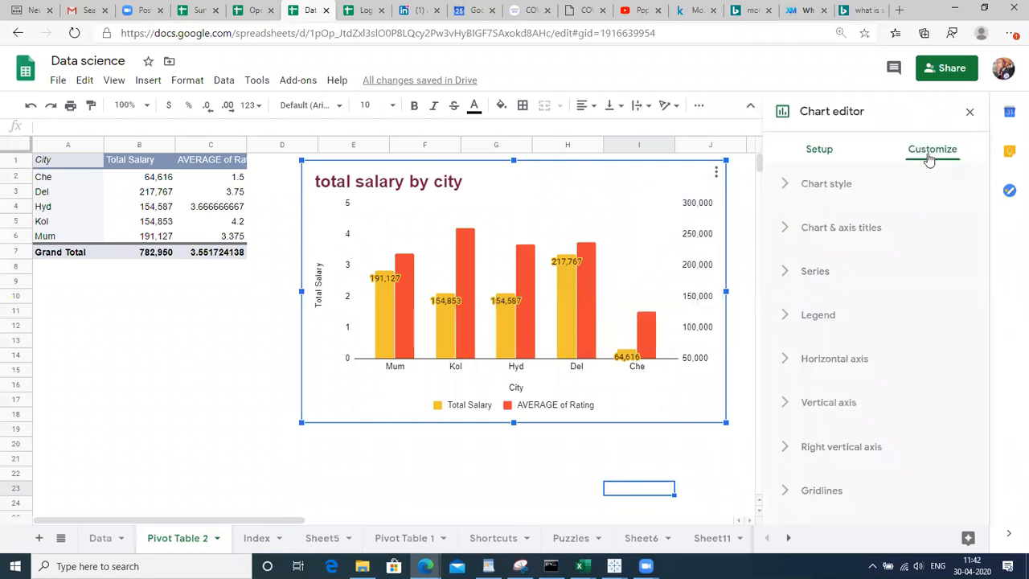
{"action": "left_click", "coordinate": [819, 151]}
{"action": "left_click", "coordinate": [852, 206]}
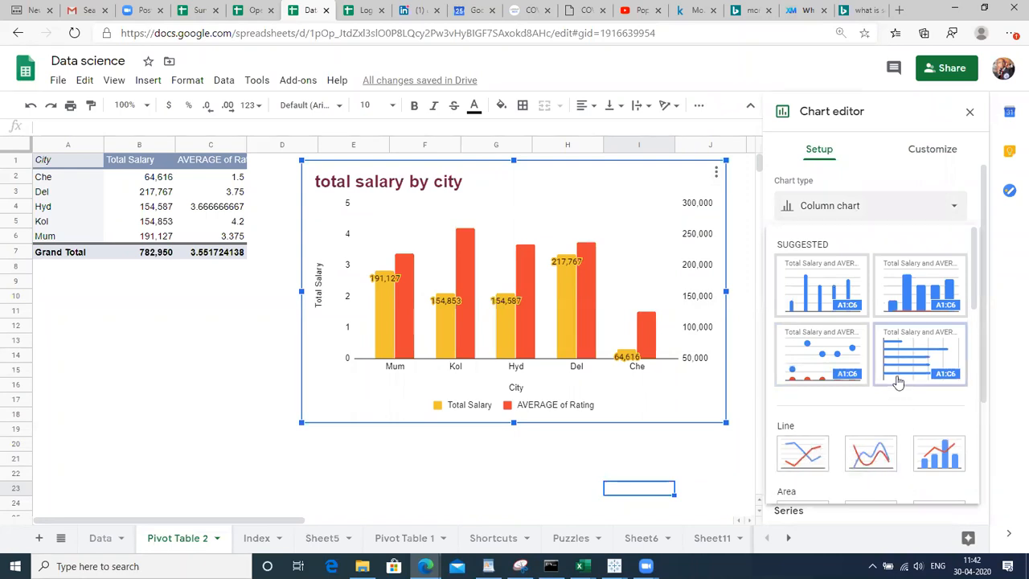
{"action": "left_click_drag", "start_coordinate": [975, 259], "coordinate": [979, 390]}
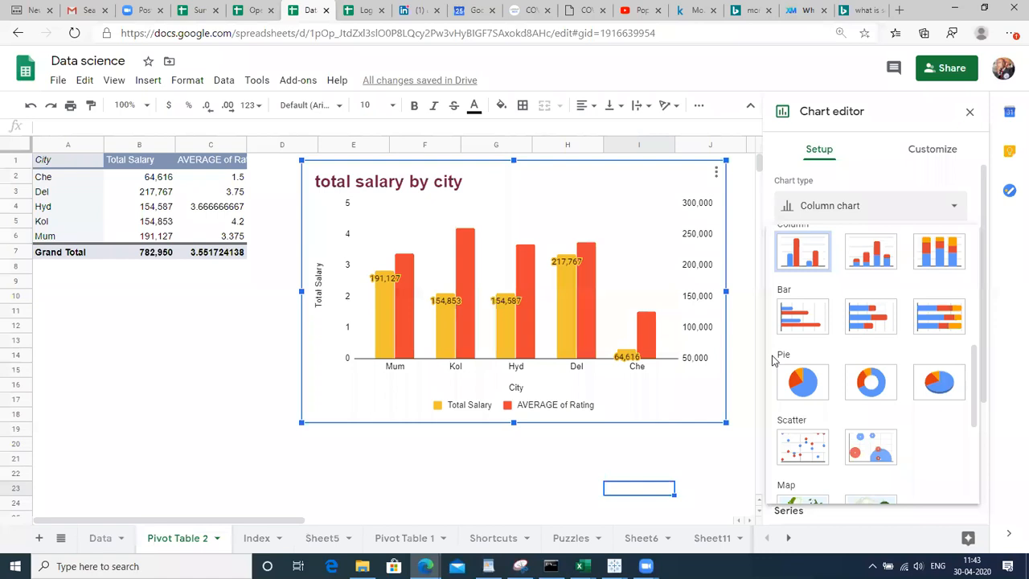
{"action": "left_click", "coordinate": [372, 474]}
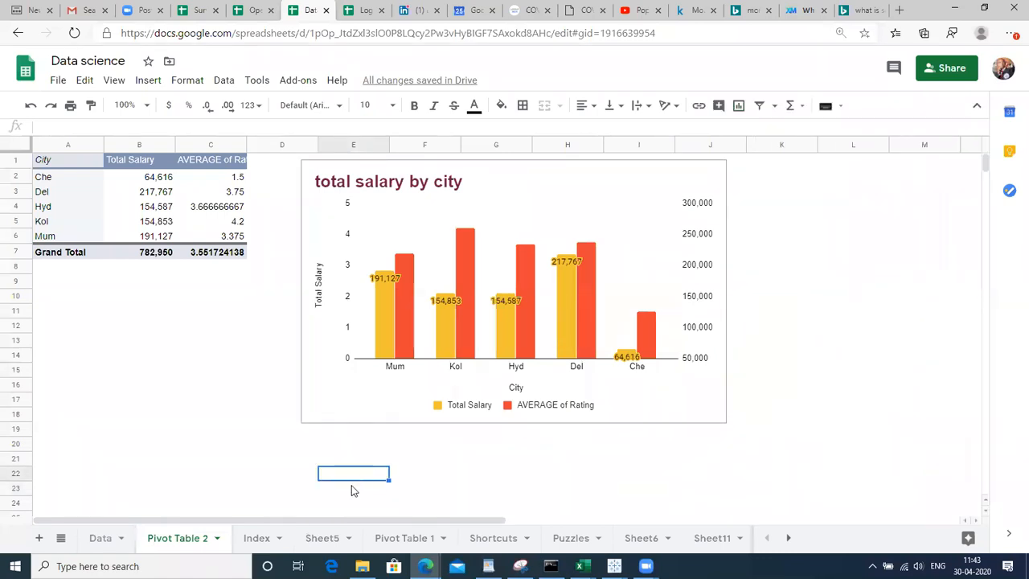
Switch to the Charts sheet
{"action": "left_click", "coordinate": [650, 544]}
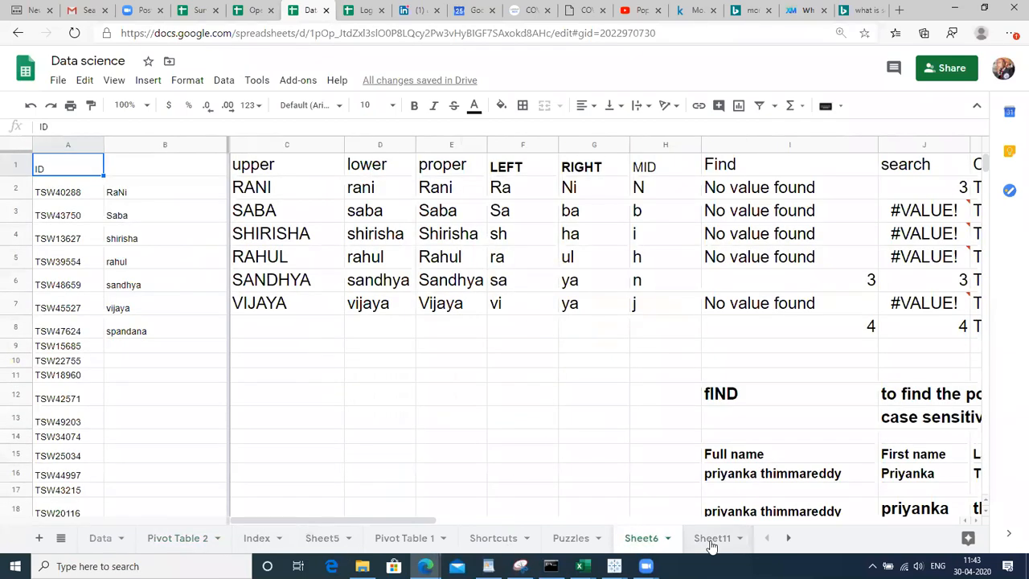
{"action": "left_click", "coordinate": [712, 545]}
{"action": "left_click", "coordinate": [735, 538]}
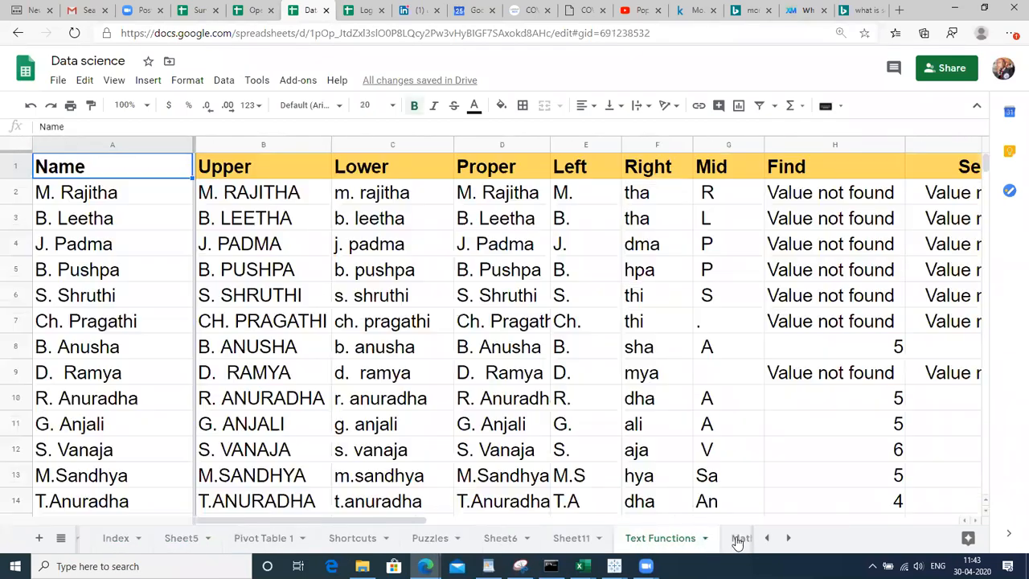
{"action": "left_click", "coordinate": [775, 538]}
{"action": "left_click", "coordinate": [783, 539]}
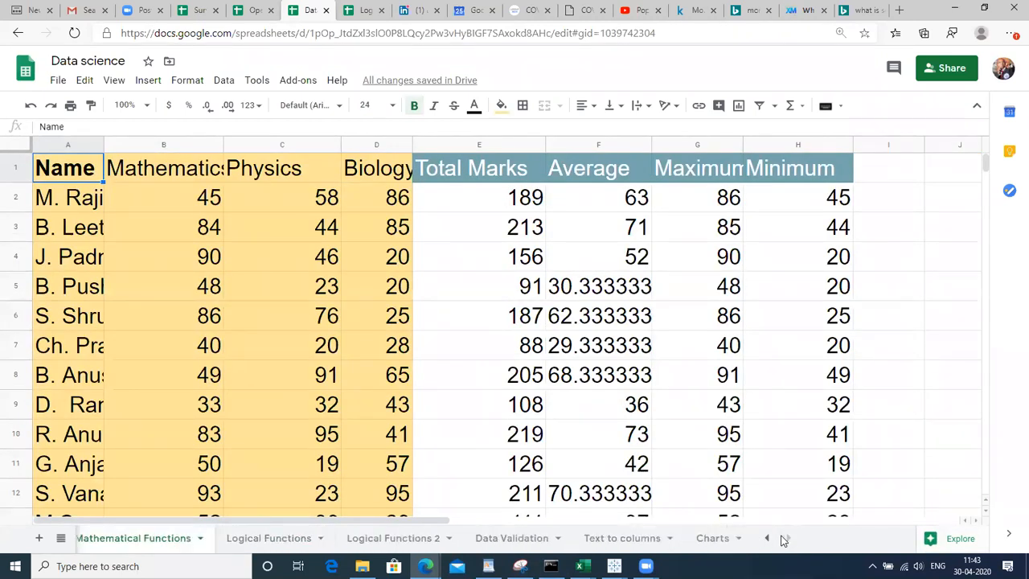
{"action": "left_click", "coordinate": [699, 544]}
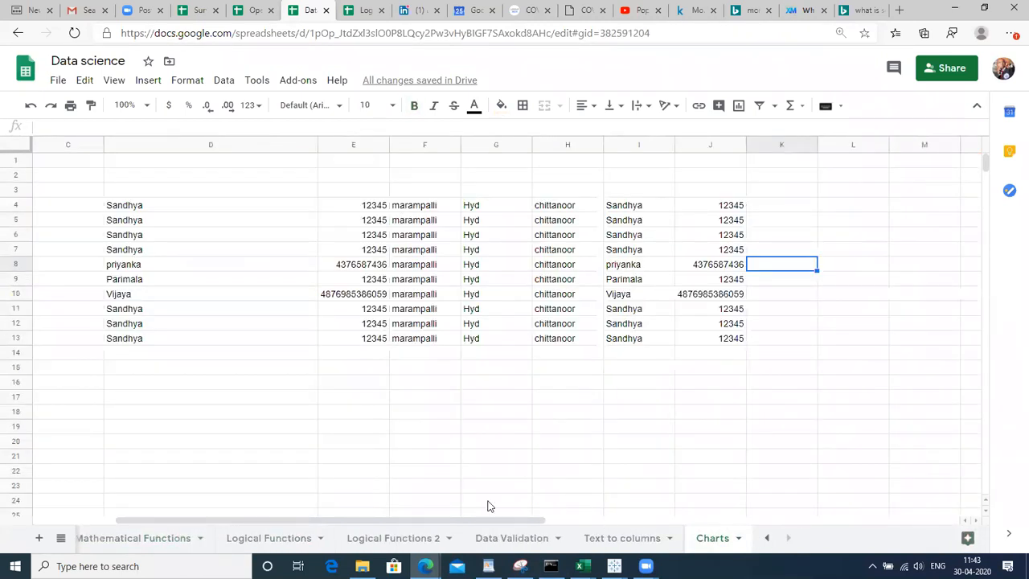
Select the Date and Confirmed Cases table, A1:B88
{"action": "left_click", "coordinate": [463, 488]}
{"action": "key", "text": "Left"}
{"action": "key", "text": "Left"}
{"action": "key", "text": "Left"}
{"action": "key", "text": "Left"}
{"action": "key", "text": "Left"}
{"action": "key", "text": "Left"}
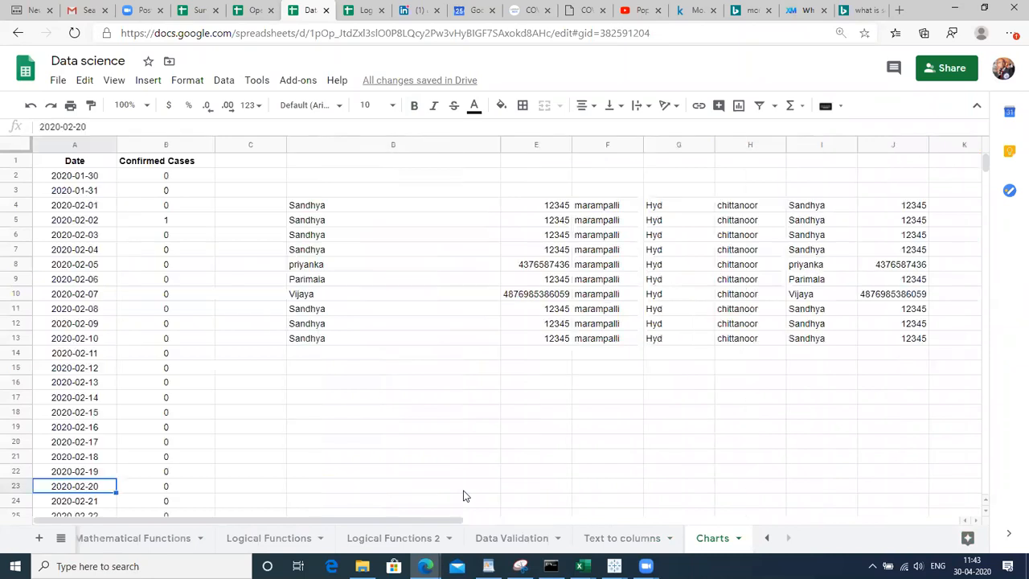
{"action": "key", "text": "ctrl+Up"}
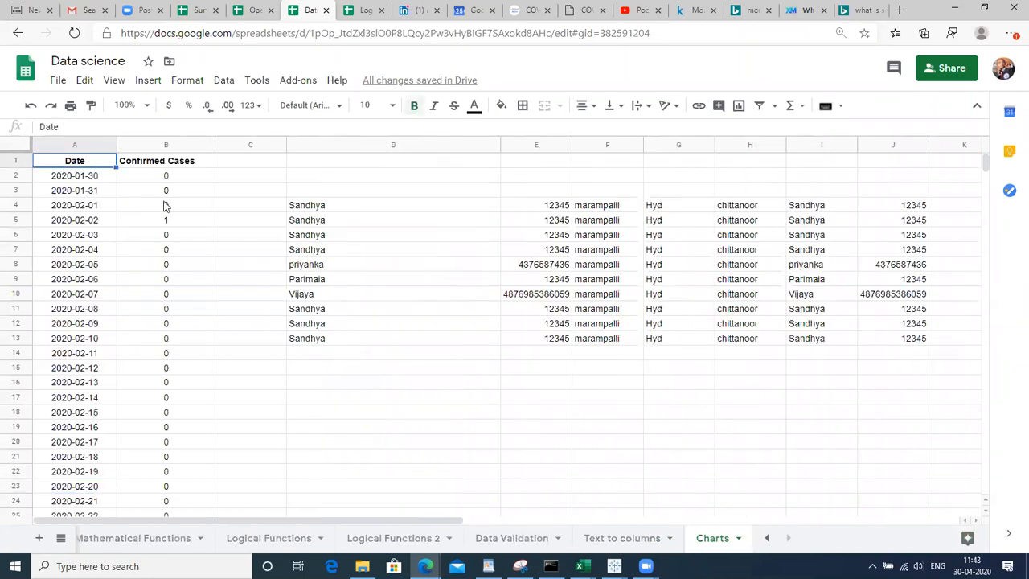
{"action": "left_click", "coordinate": [70, 146]}
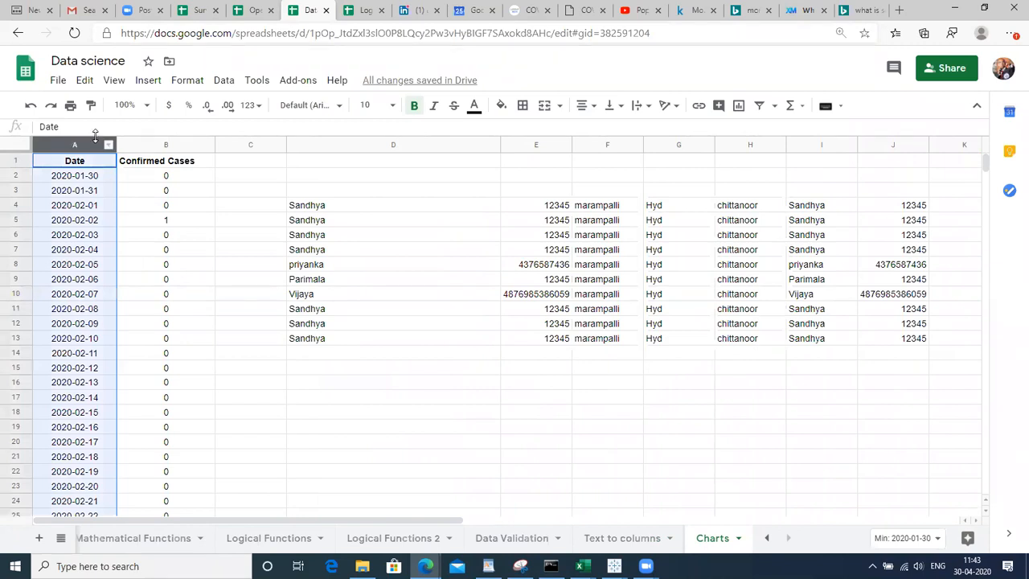
{"action": "left_click", "coordinate": [135, 145]}
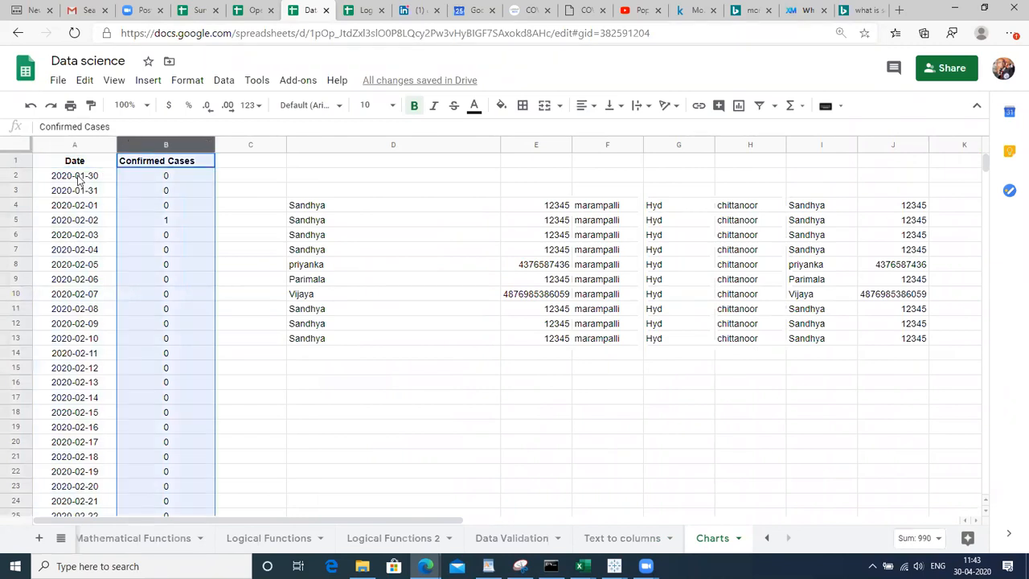
{"action": "left_click", "coordinate": [79, 180]}
{"action": "key", "text": "Right"}
{"action": "key", "text": "Down"}
{"action": "key", "text": "Down"}
{"action": "key", "text": "Down"}
{"action": "key", "text": "Down"}
{"action": "key", "text": "Down"}
{"action": "key", "text": "Down"}
{"action": "key", "text": "Down"}
{"action": "key", "text": "Down"}
{"action": "key", "text": "Down"}
{"action": "key", "text": "Down"}
{"action": "key", "text": "Down"}
{"action": "key", "text": "Down"}
{"action": "key", "text": "Down"}
{"action": "key", "text": "Down"}
{"action": "key", "text": "Down"}
{"action": "key", "text": "Down"}
{"action": "key", "text": "Down"}
{"action": "key", "text": "Down"}
{"action": "key", "text": "Down"}
{"action": "key", "text": "Down"}
{"action": "key", "text": "Down"}
{"action": "key", "text": "Down"}
{"action": "key", "text": "Down"}
{"action": "key", "text": "Down"}
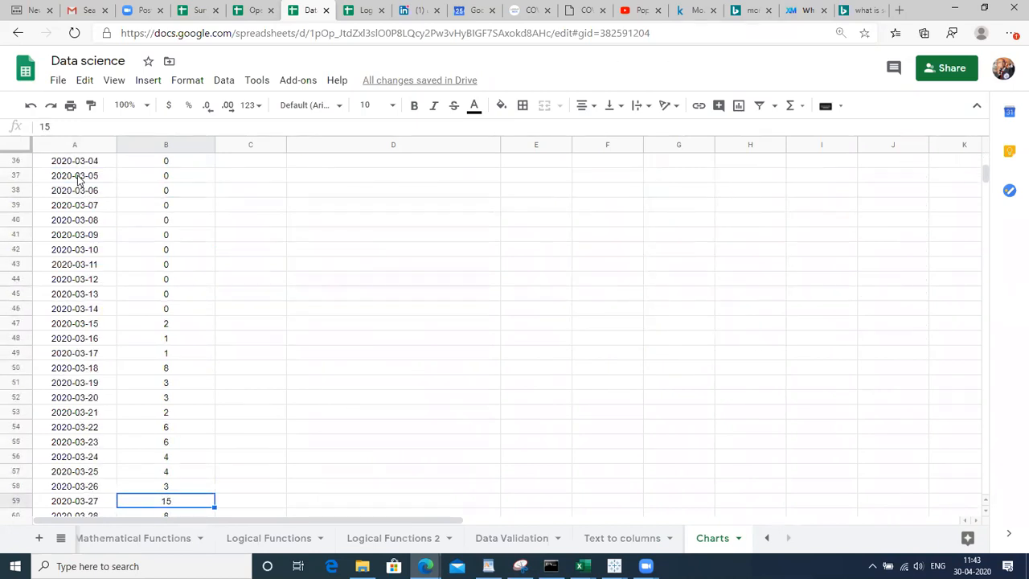
{"action": "key", "text": "Down"}
{"action": "key", "text": "Down"}
{"action": "key", "text": "Down"}
{"action": "key", "text": "Down"}
{"action": "key", "text": "Down"}
{"action": "key", "text": "Down"}
{"action": "key", "text": "Down"}
{"action": "key", "text": "Down"}
{"action": "key", "text": "Down"}
{"action": "key", "text": "Down"}
{"action": "key", "text": "Down"}
{"action": "key", "text": "Down"}
{"action": "key", "text": "Down"}
{"action": "key", "text": "Down"}
{"action": "key", "text": "Down"}
{"action": "key", "text": "Down"}
{"action": "key", "text": "Down"}
{"action": "key", "text": "Down"}
{"action": "key", "text": "Down"}
{"action": "key", "text": "Down"}
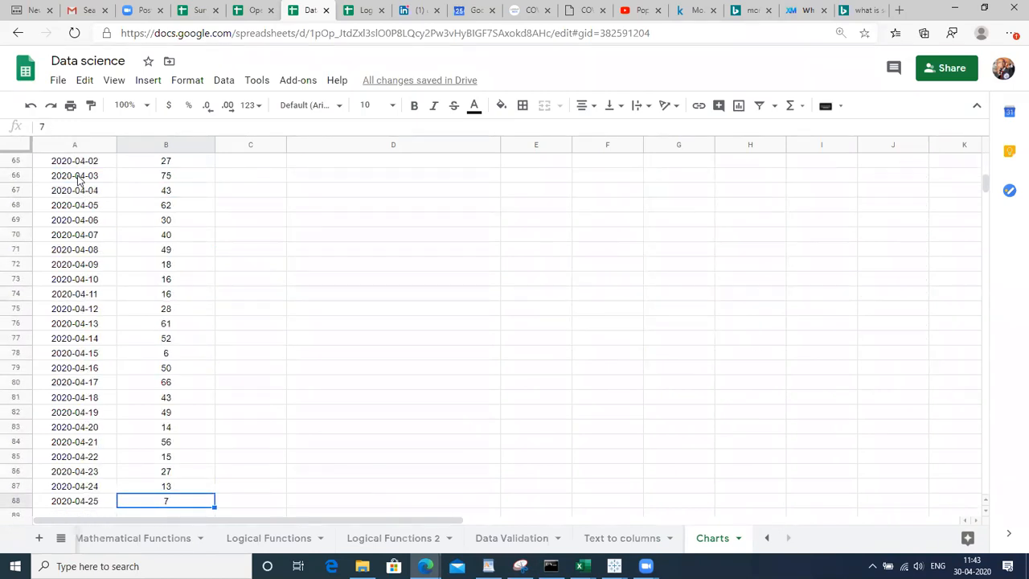
{"action": "key", "text": "Left"}
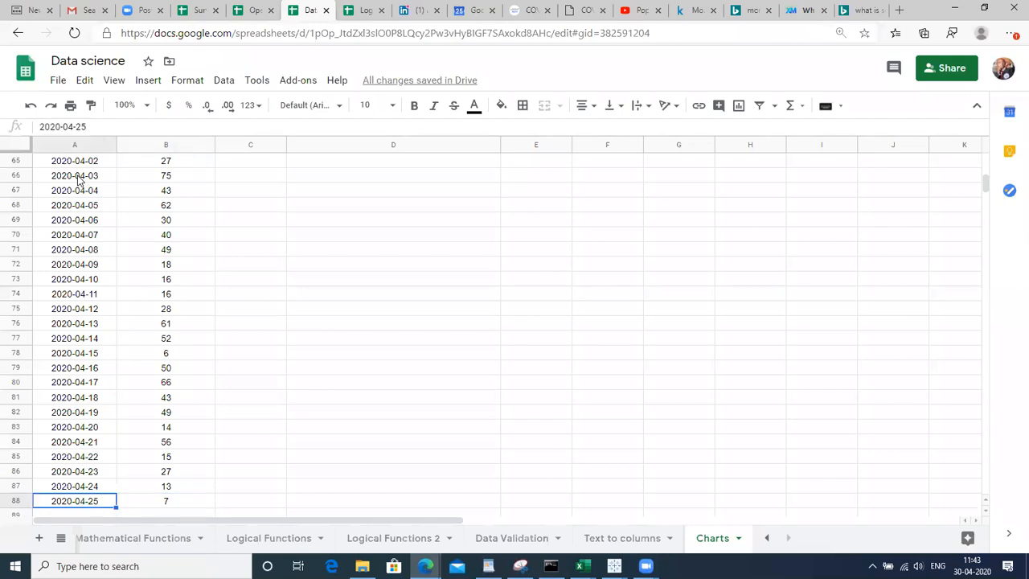
{"action": "key", "text": "ctrl+Up"}
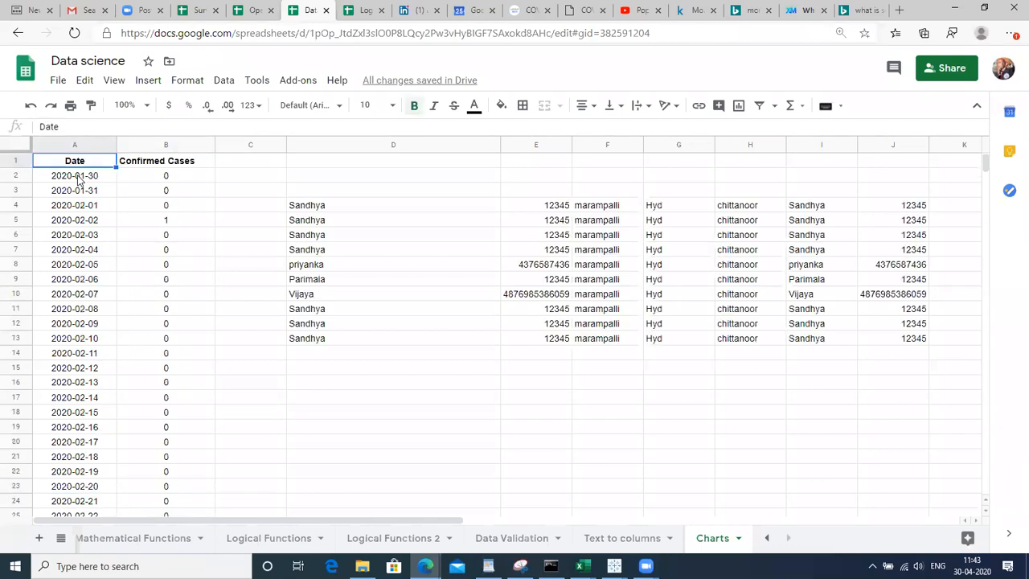
{"action": "key", "text": "shift+Right"}
{"action": "key", "text": "ctrl+shift+Down"}
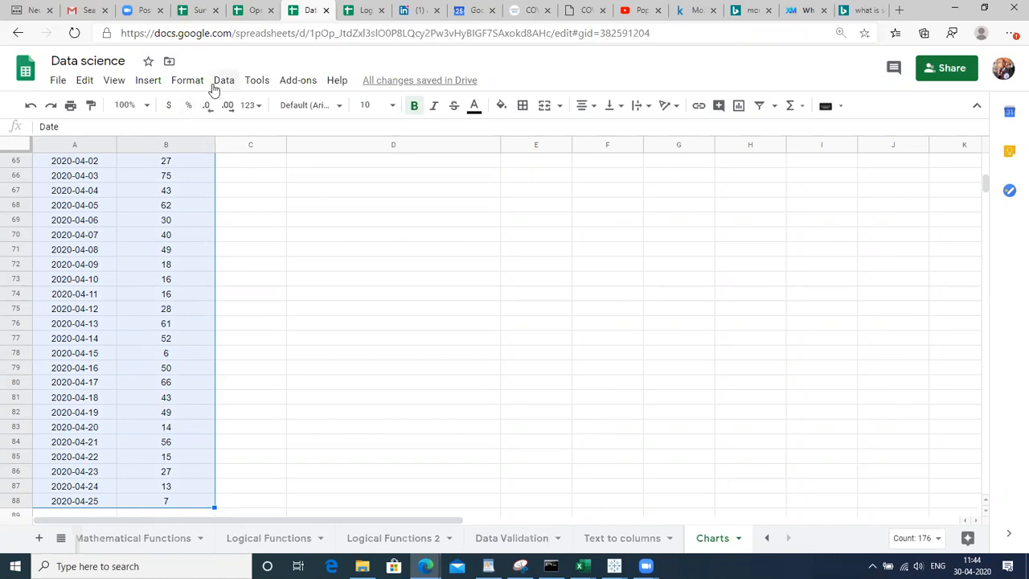
Insert a line chart from A1:B88 and widen it from column A rightward
{"action": "left_click", "coordinate": [148, 84]}
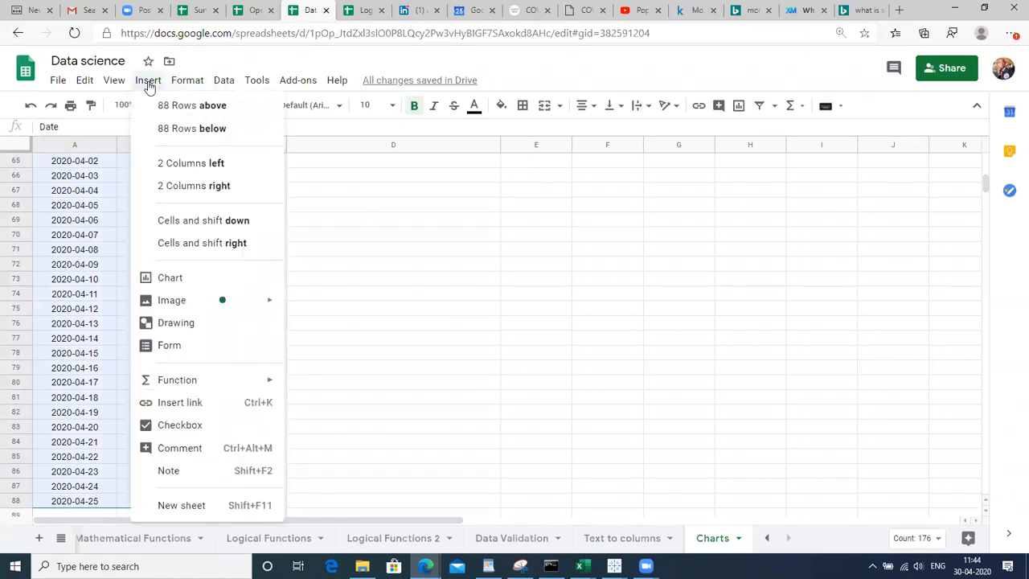
{"action": "left_click", "coordinate": [166, 286]}
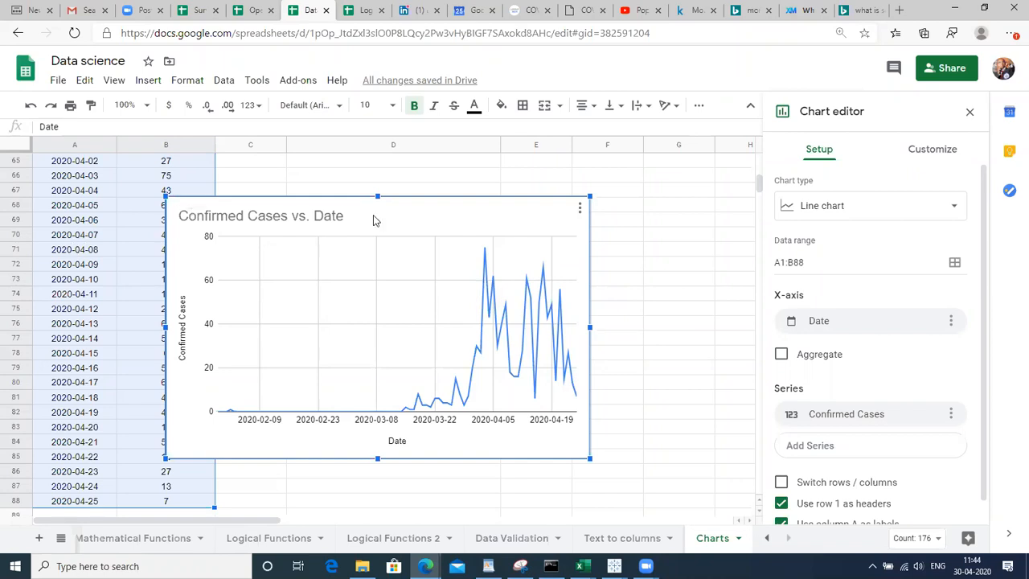
{"action": "left_click_drag", "start_coordinate": [419, 212], "coordinate": [503, 194]}
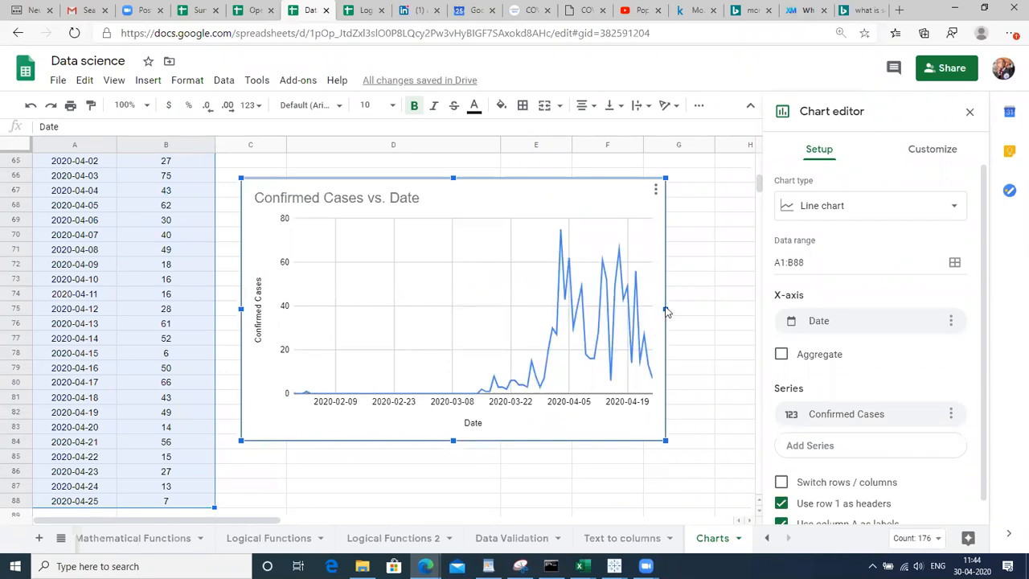
{"action": "left_click_drag", "start_coordinate": [662, 310], "coordinate": [753, 309]}
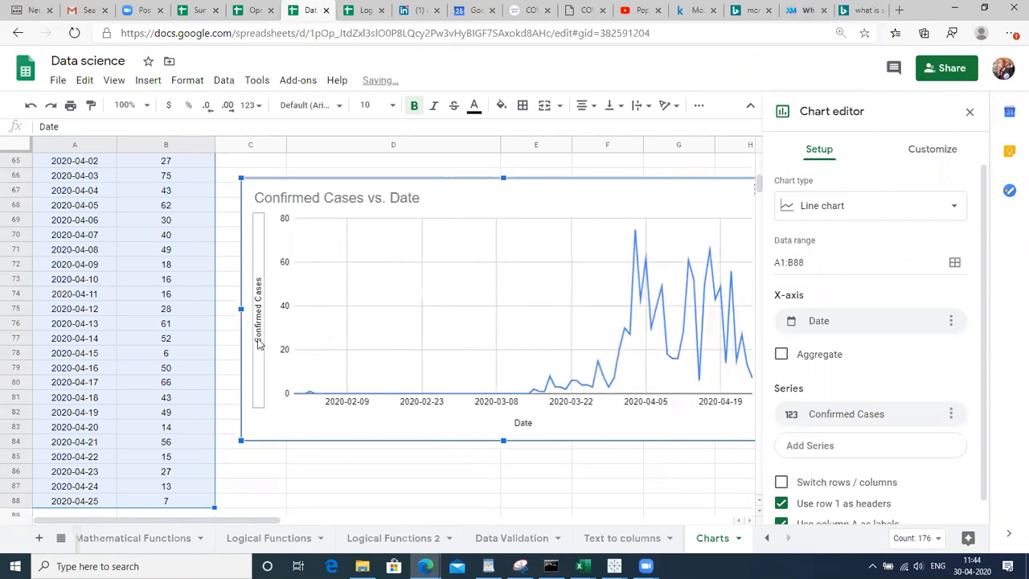
{"action": "left_click_drag", "start_coordinate": [241, 306], "coordinate": [79, 306]}
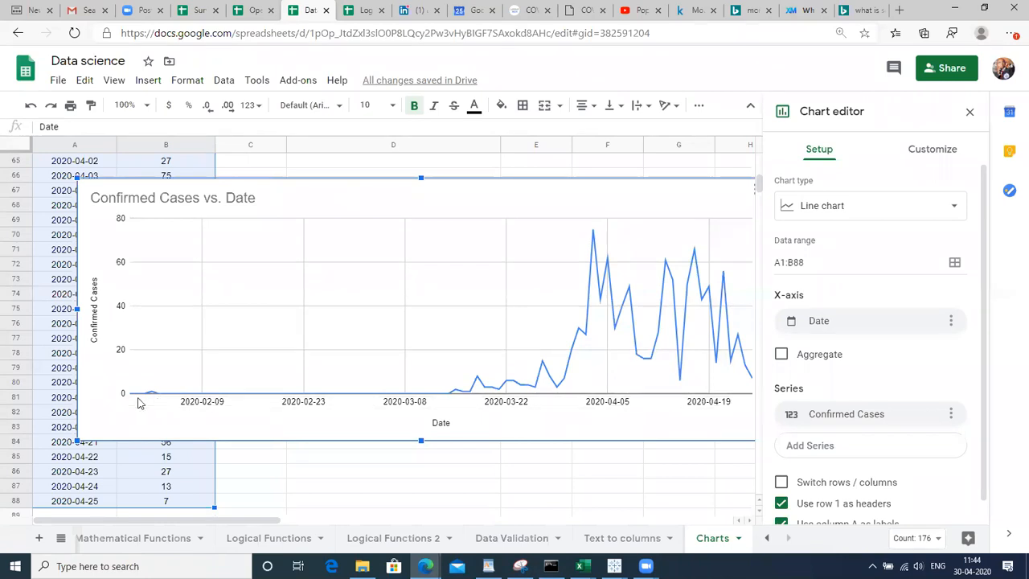
Add value data labels to the Confirmed Cases line and move the chart left to column A
{"action": "left_click", "coordinate": [450, 397]}
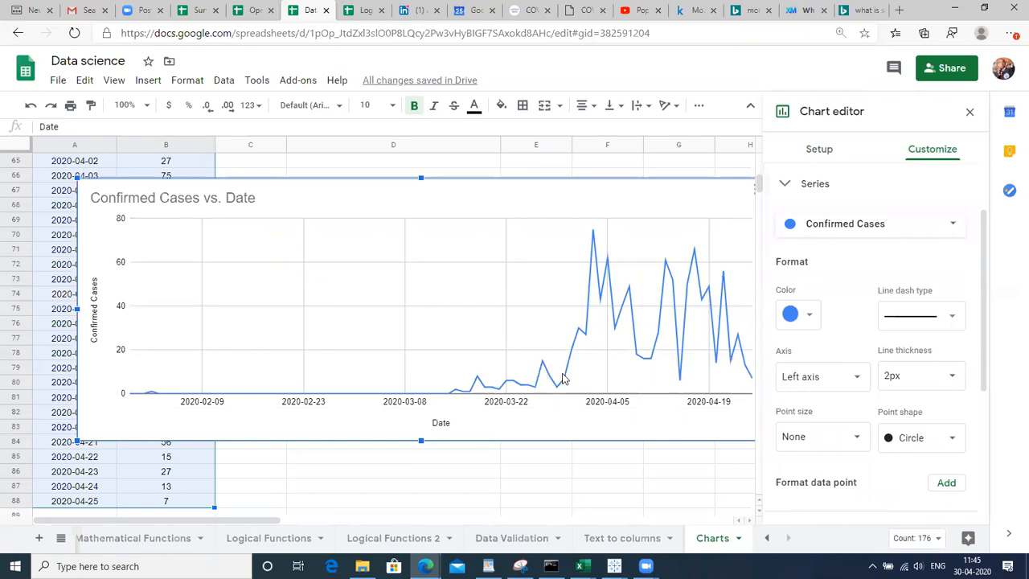
{"action": "left_click", "coordinate": [747, 383]}
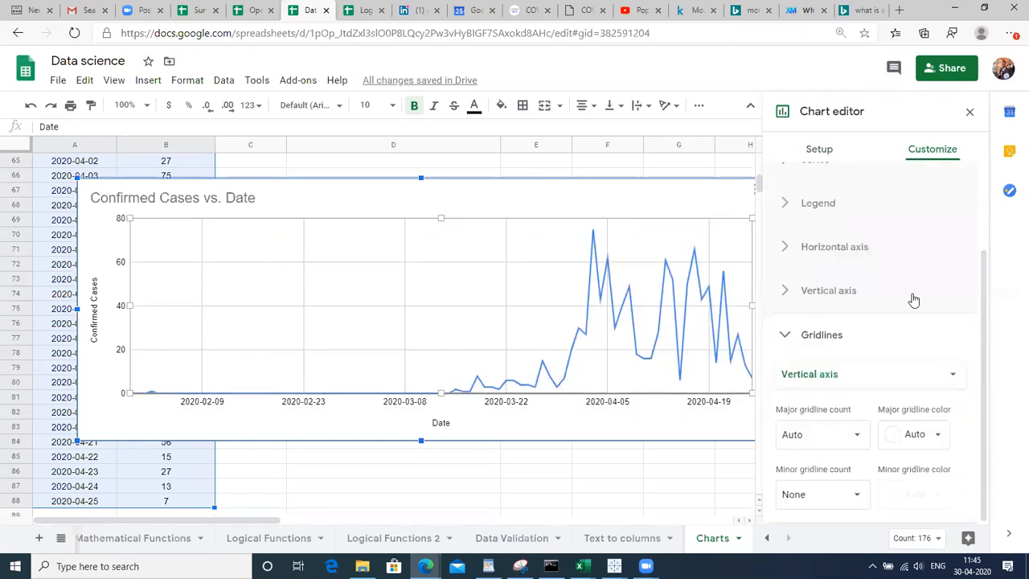
{"action": "left_click", "coordinate": [692, 279]}
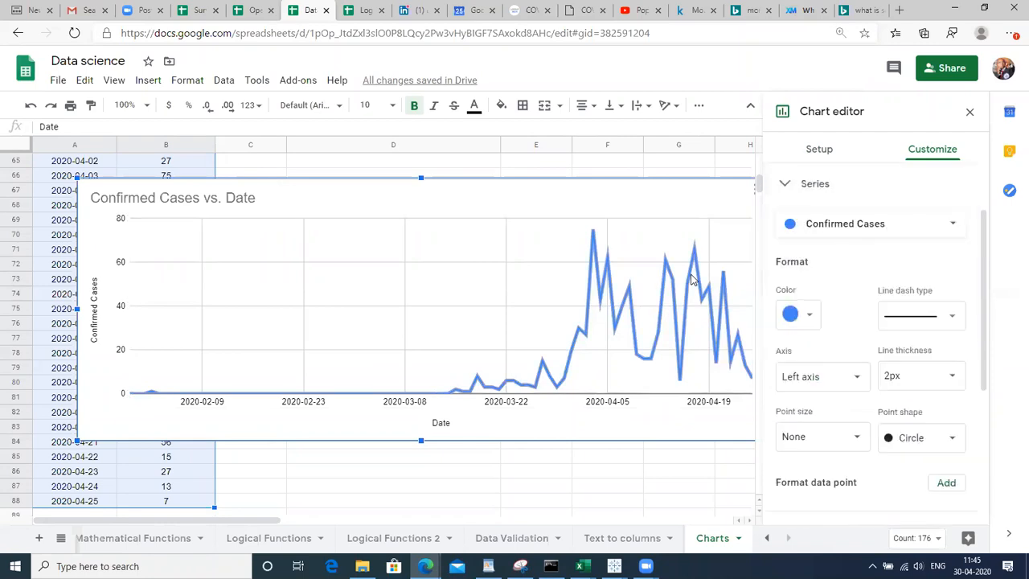
{"action": "scroll", "coordinate": [991, 383], "scroll_direction": "down", "scroll_amount": 3}
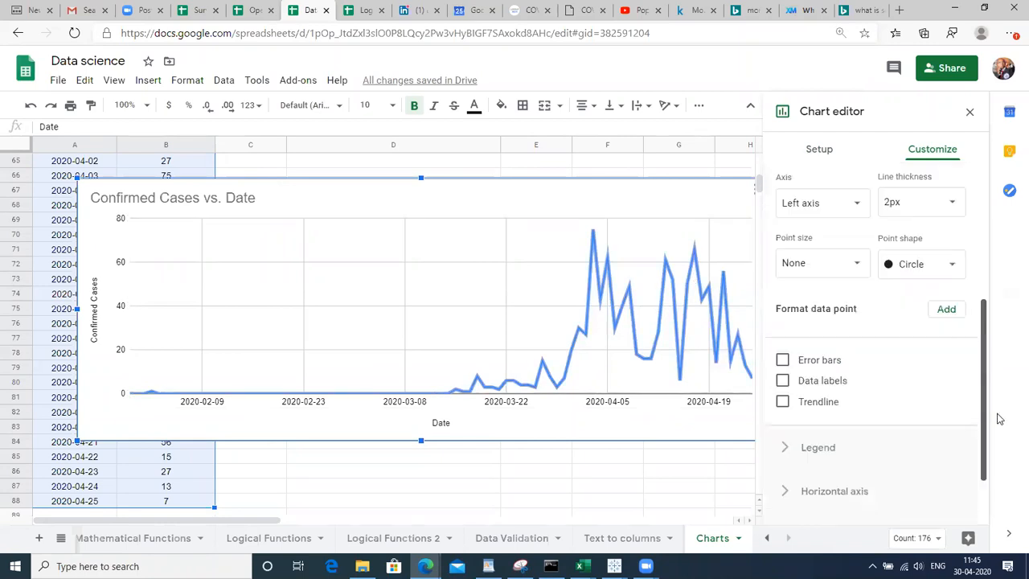
{"action": "left_click", "coordinate": [781, 346]}
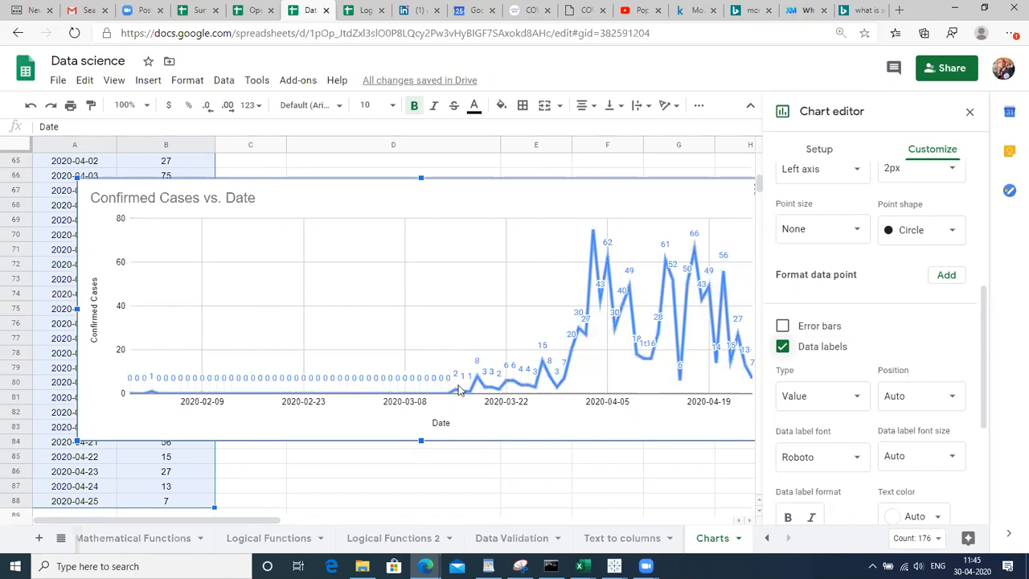
{"action": "left_click", "coordinate": [472, 385]}
{"action": "left_click_drag", "start_coordinate": [602, 197], "coordinate": [487, 188]}
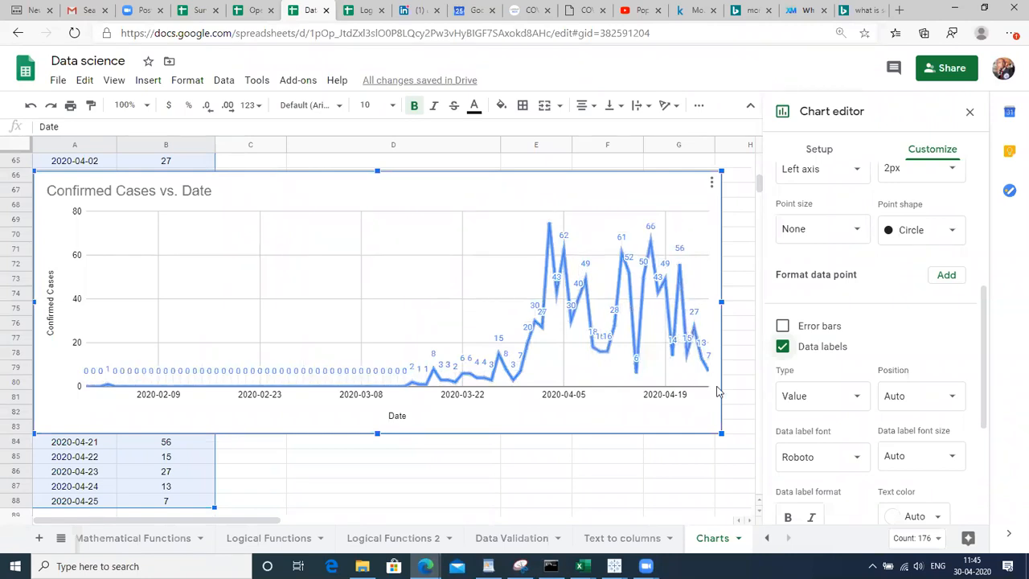
{"action": "left_click", "coordinate": [504, 475]}
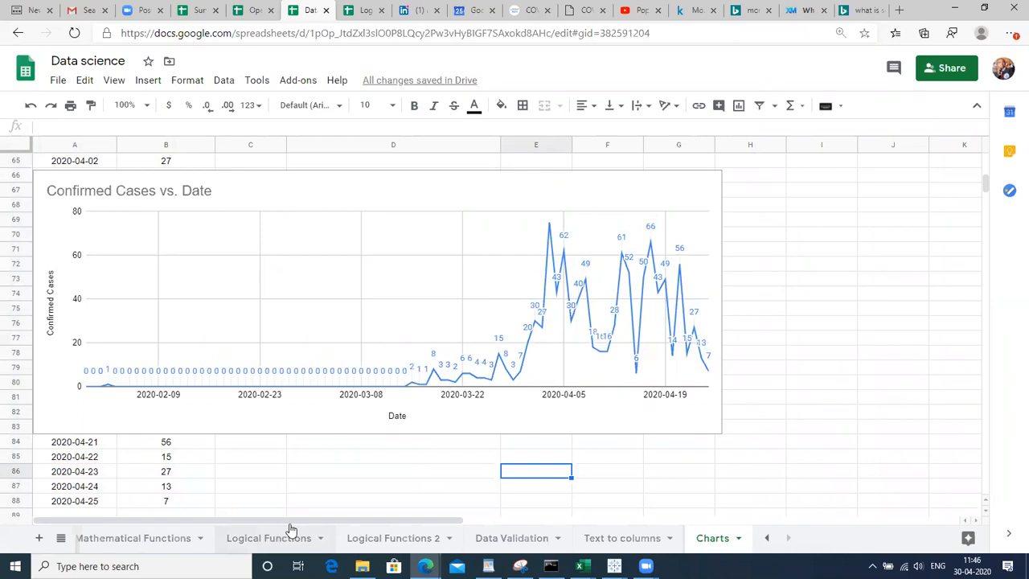
Browse the Data science sheets: Mathematical Functions, Data, Pivot Table 2, Index and Sheet5
{"action": "left_click", "coordinate": [111, 536]}
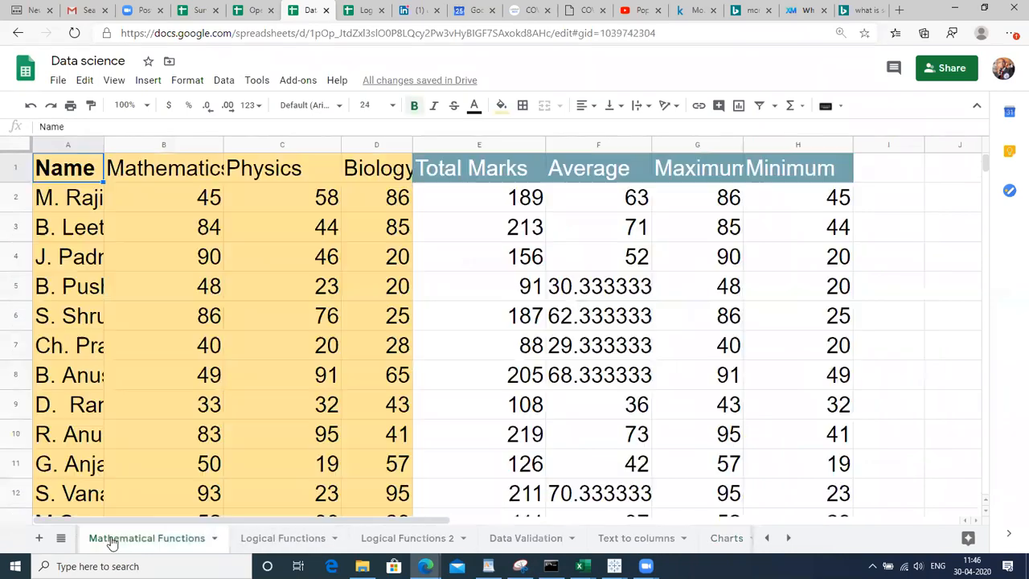
{"action": "left_click", "coordinate": [767, 538]}
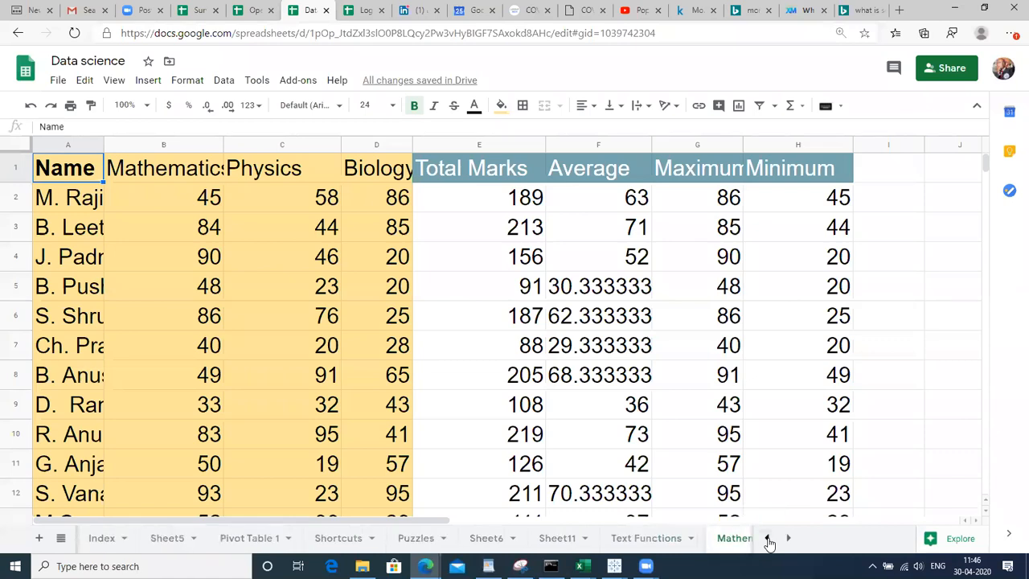
{"action": "left_click", "coordinate": [767, 538]}
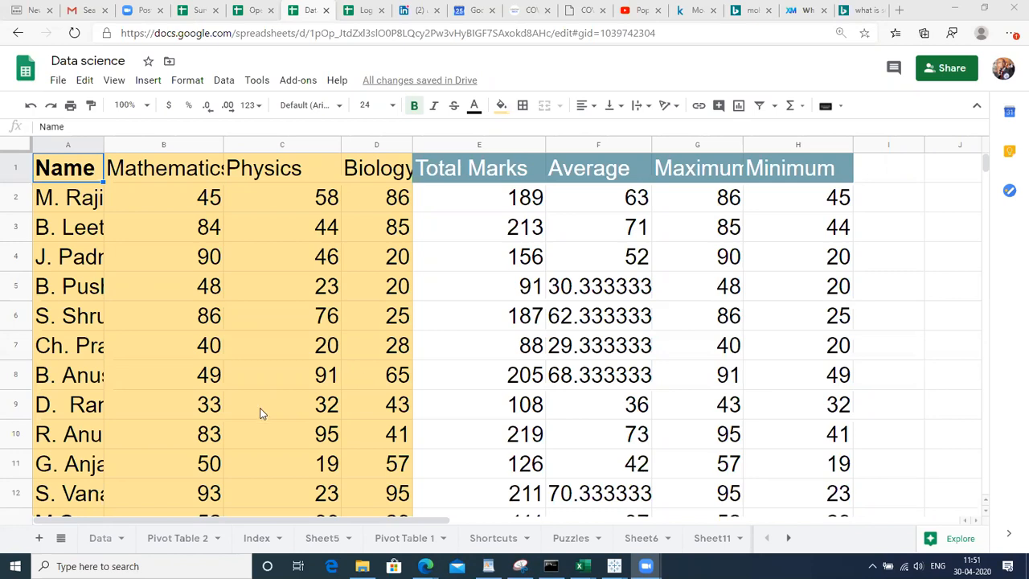
{"action": "left_click", "coordinate": [377, 404]}
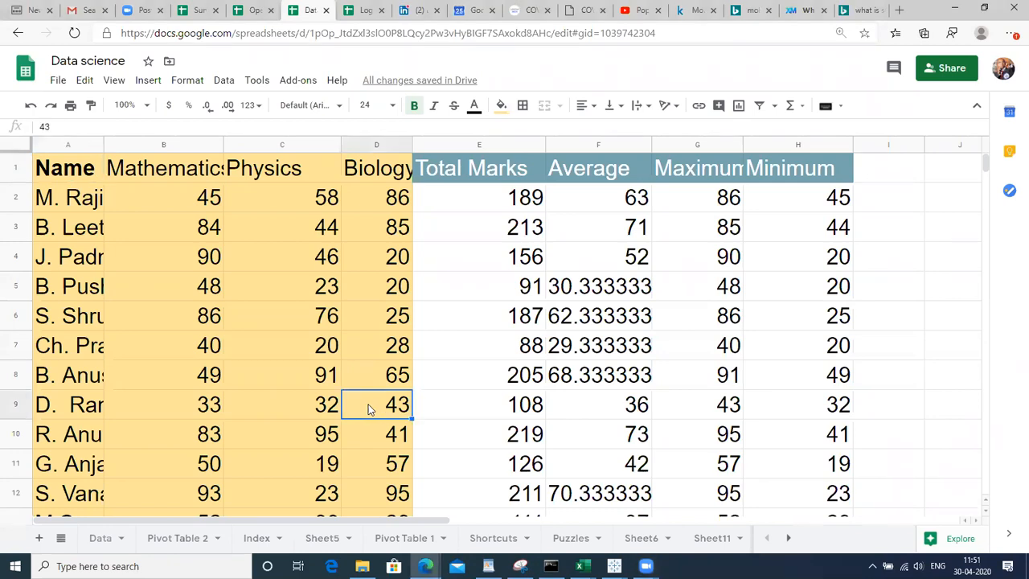
{"action": "left_click", "coordinate": [90, 539]}
{"action": "left_click", "coordinate": [158, 543]}
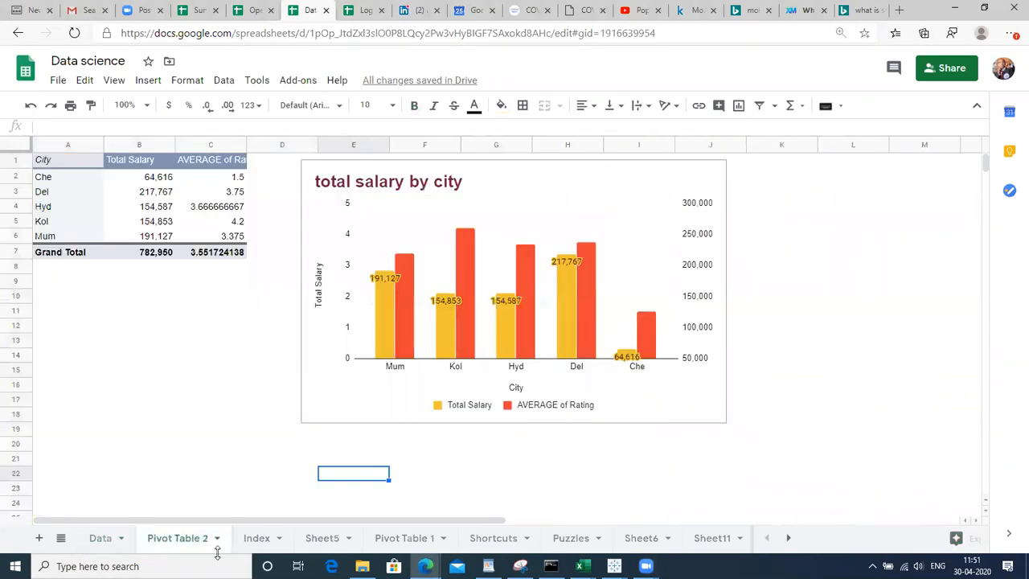
{"action": "left_click", "coordinate": [241, 544]}
{"action": "left_click", "coordinate": [319, 544]}
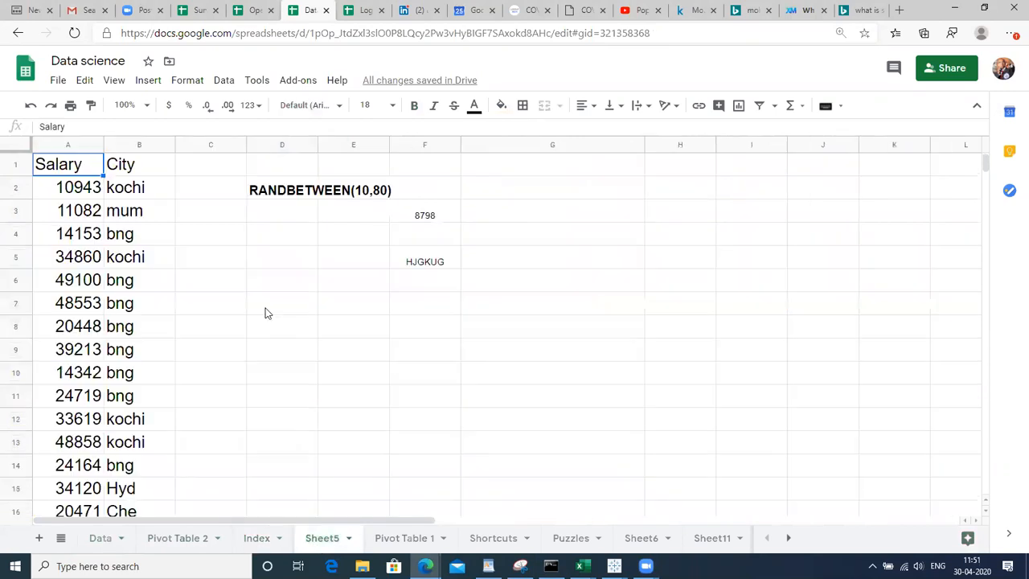
Switch through the Operation COVID-19 spreadsheet to the Survey_Analysis_proj spreadsheet
{"action": "left_click", "coordinate": [251, 10]}
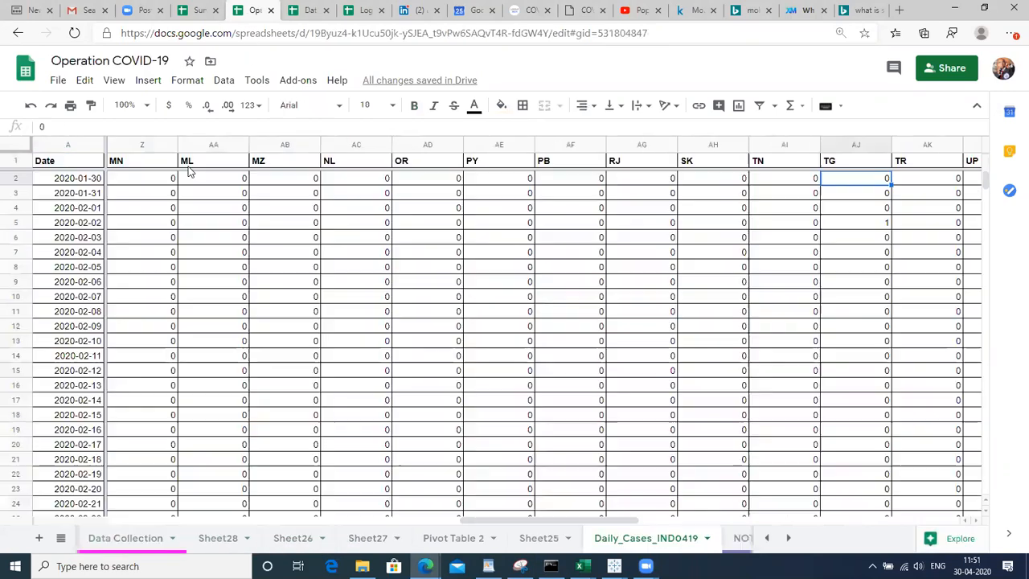
{"action": "left_click", "coordinate": [113, 252]}
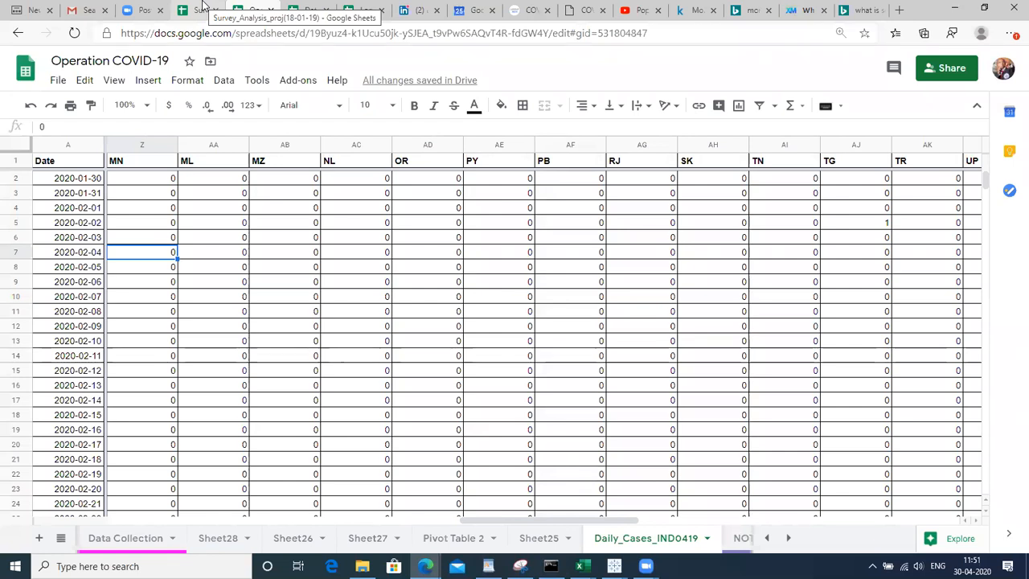
{"action": "left_click", "coordinate": [202, 8]}
Copy A1:H31 of the survey analysis sheet, NAMES through Y/O, then return to Data science
{"action": "left_click", "coordinate": [250, 345]}
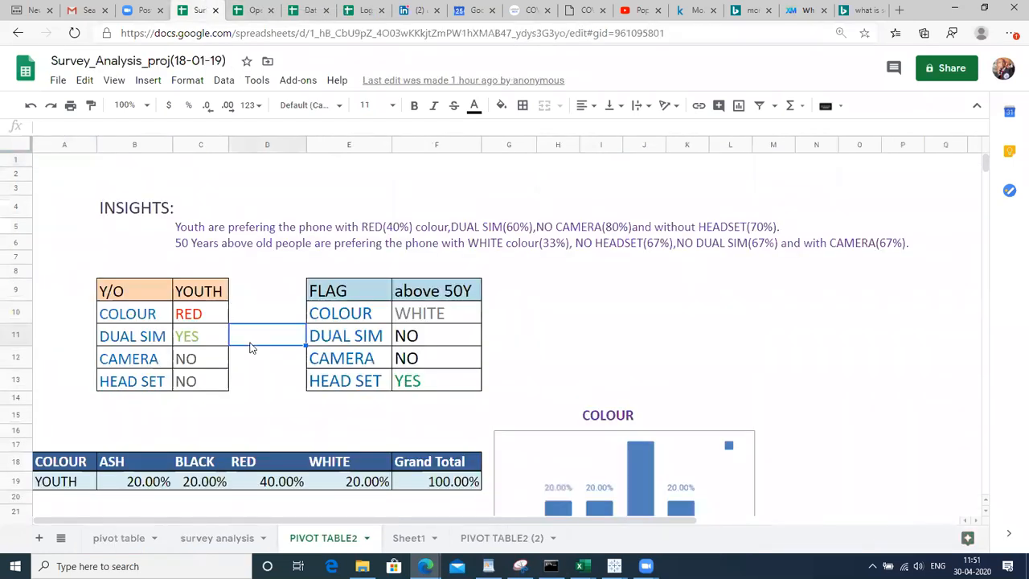
{"action": "left_click", "coordinate": [208, 394]}
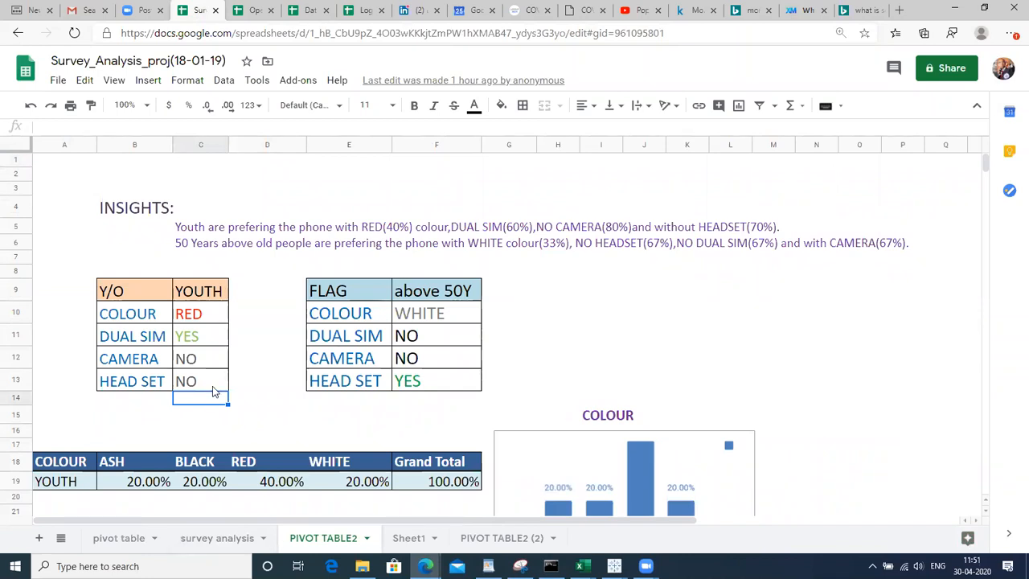
{"action": "left_click", "coordinate": [211, 538]}
{"action": "left_click", "coordinate": [64, 392]}
{"action": "key", "text": "ctrl+Home"}
{"action": "key", "text": "shift+Right"}
{"action": "key", "text": "shift+Right"}
{"action": "key", "text": "shift+Right"}
{"action": "key", "text": "shift+Right"}
{"action": "key", "text": "shift+Right"}
{"action": "key", "text": "shift+Right"}
{"action": "key", "text": "shift+Right"}
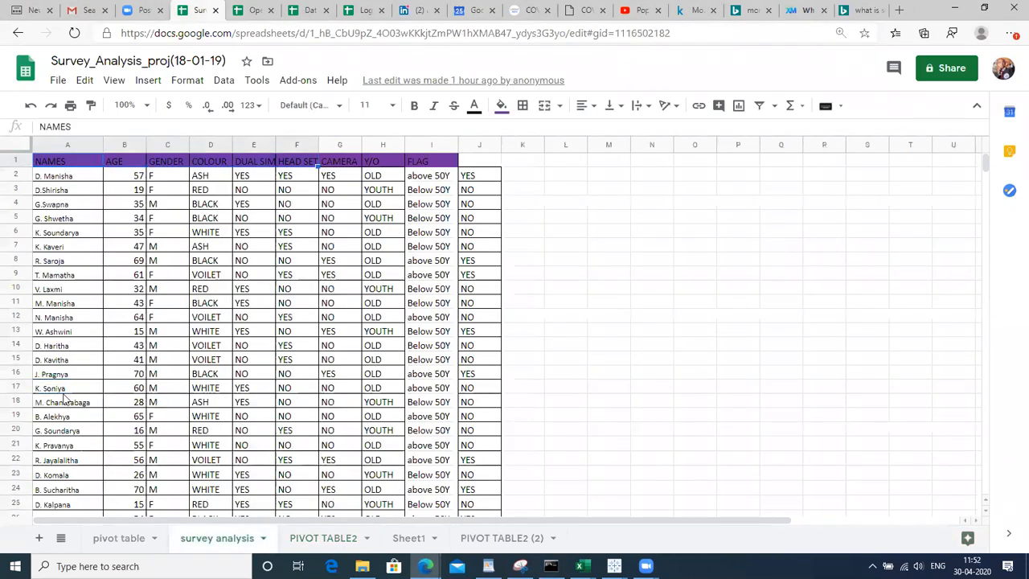
{"action": "key", "text": "ctrl+shift+Down"}
{"action": "key", "text": "ctrl+c"}
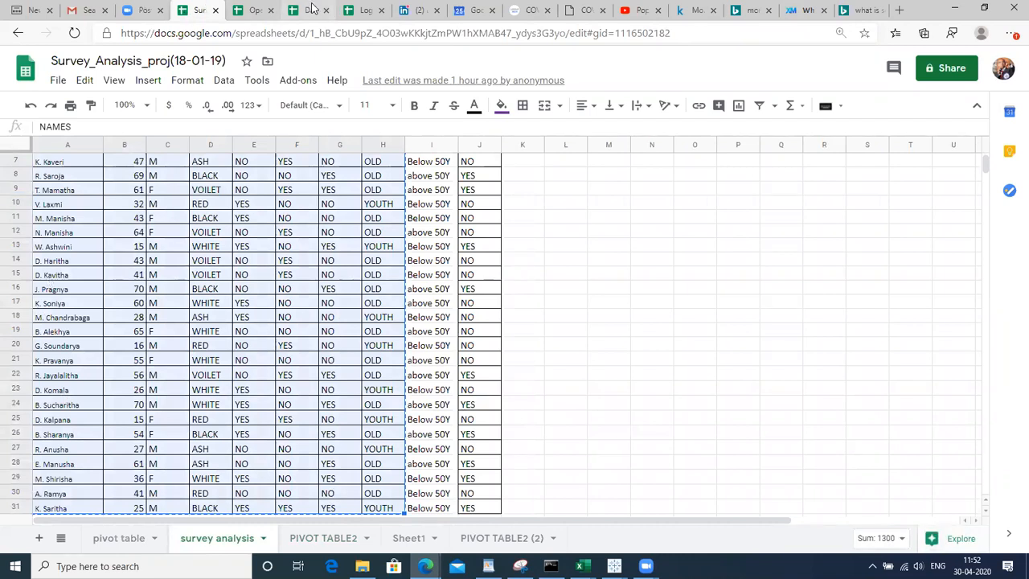
{"action": "left_click", "coordinate": [313, 9]}
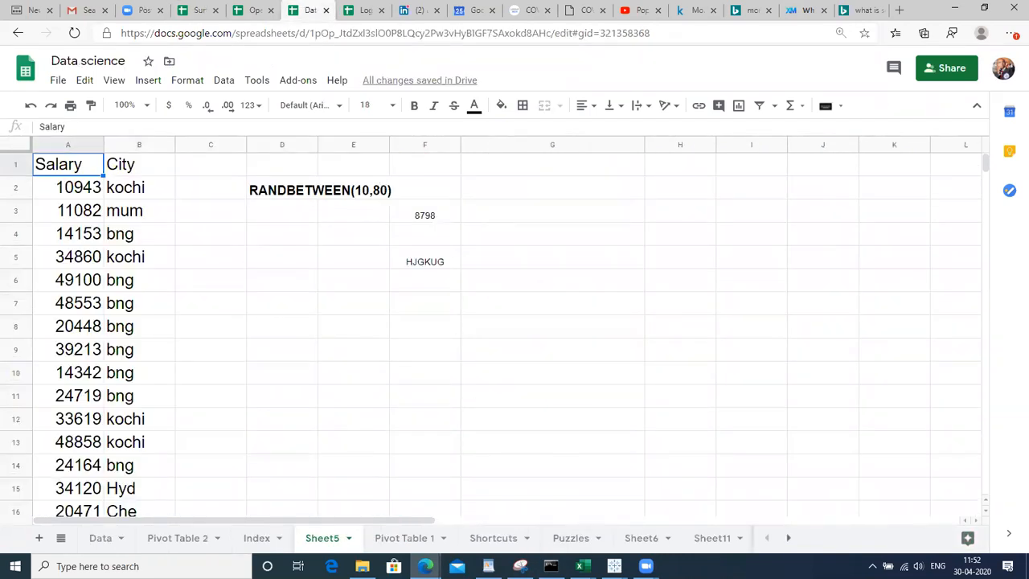
Paste the copied survey table into A1 of a new blank Sheet15
{"action": "left_click", "coordinate": [39, 538]}
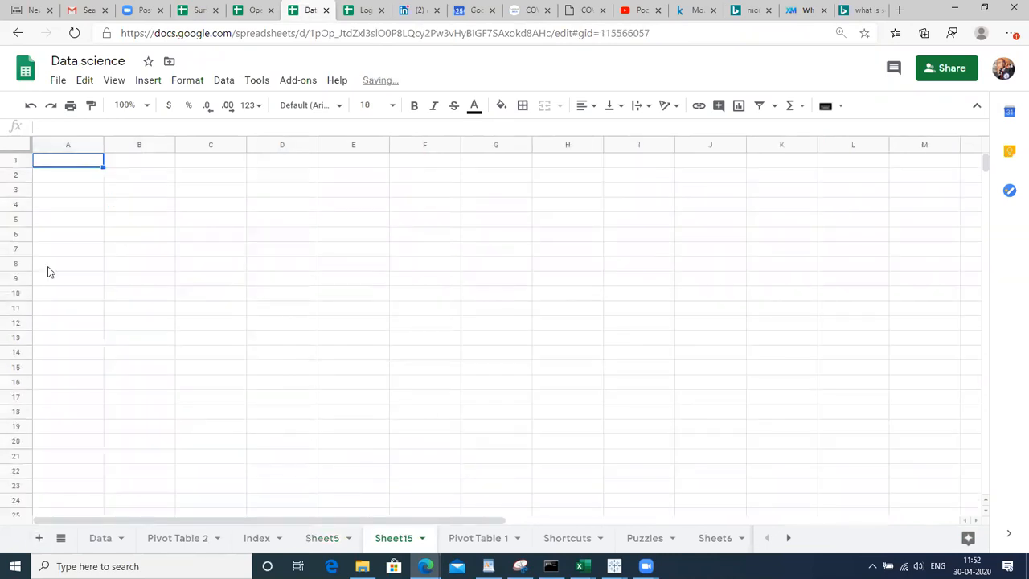
{"action": "key", "text": "ctrl+v"}
{"action": "left_click", "coordinate": [568, 239]}
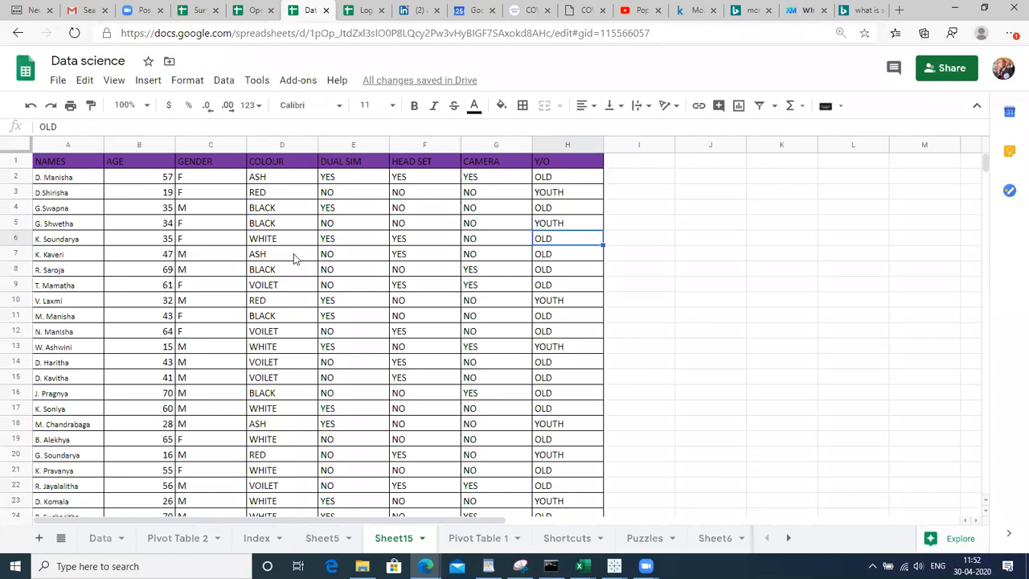
{"action": "left_click", "coordinate": [145, 165]}
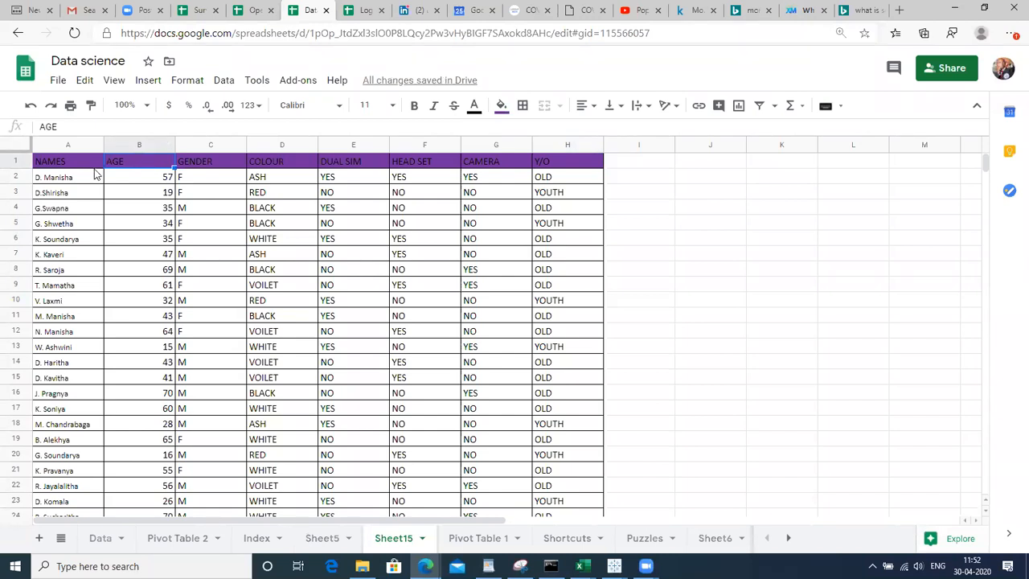
Change Sheet15's G1 heading from CAMERA to DUAL CAMERA
{"action": "left_click", "coordinate": [126, 177]}
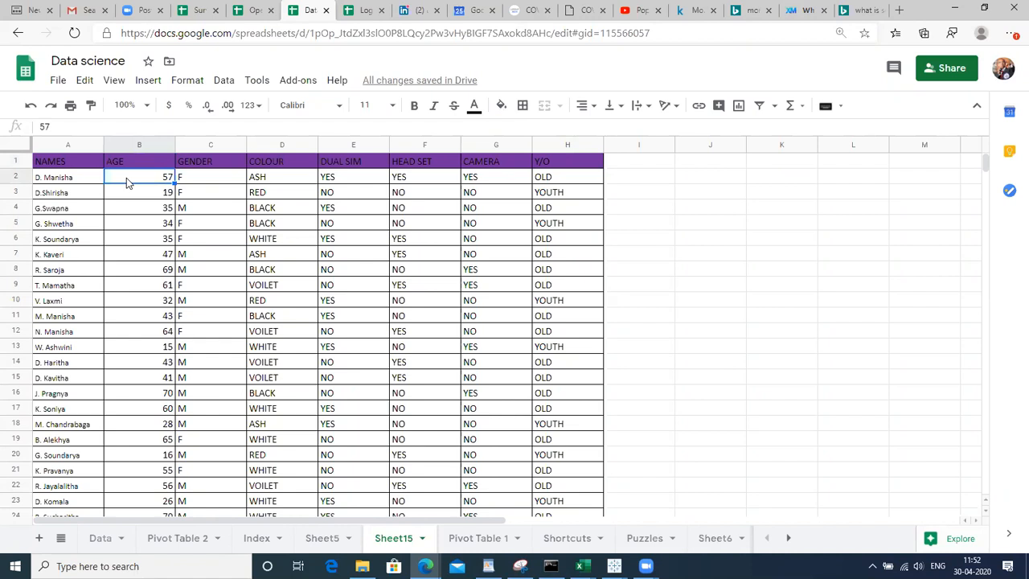
{"action": "left_click", "coordinate": [206, 182]}
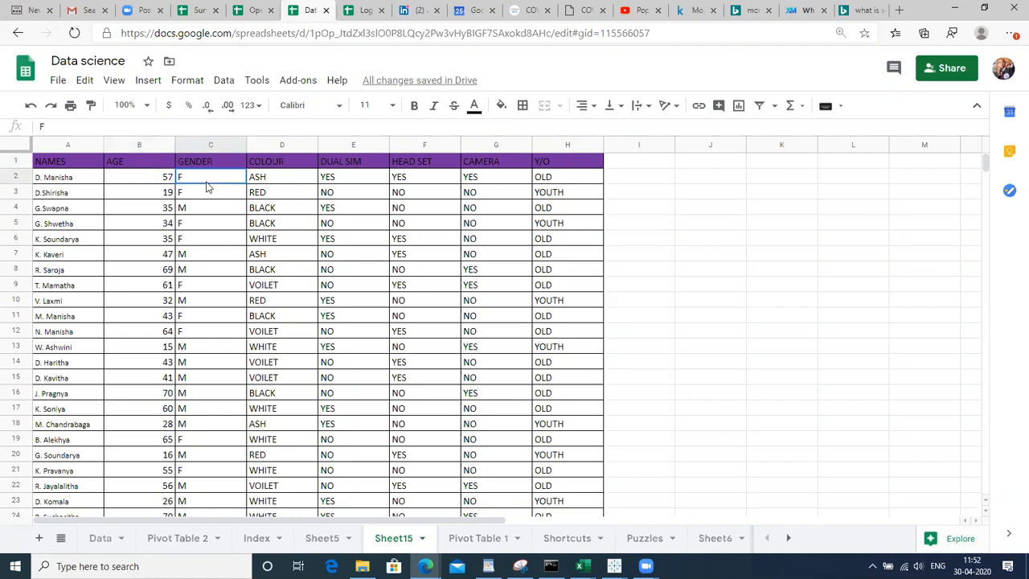
{"action": "left_click", "coordinate": [283, 165]}
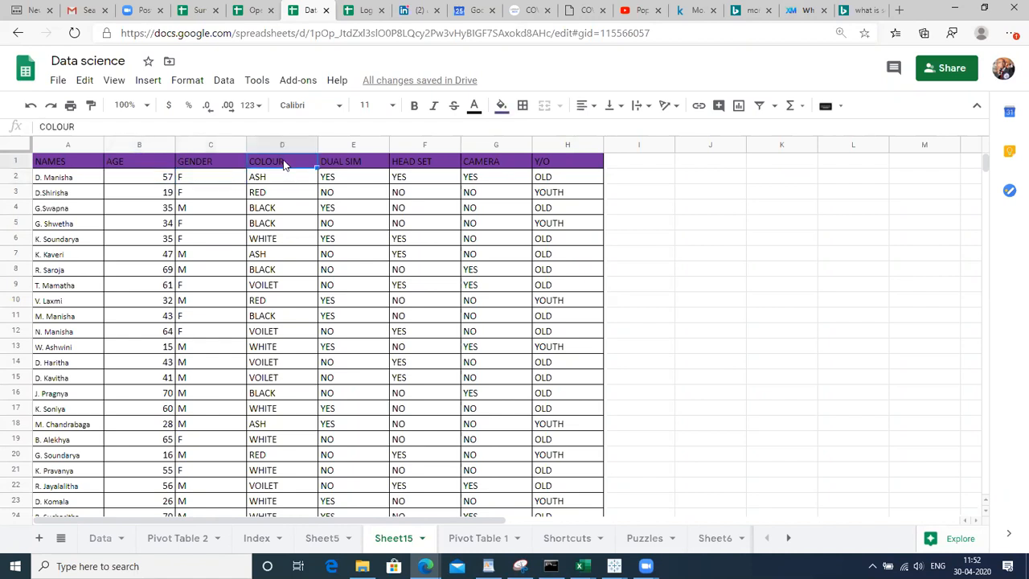
{"action": "key", "text": "Down"}
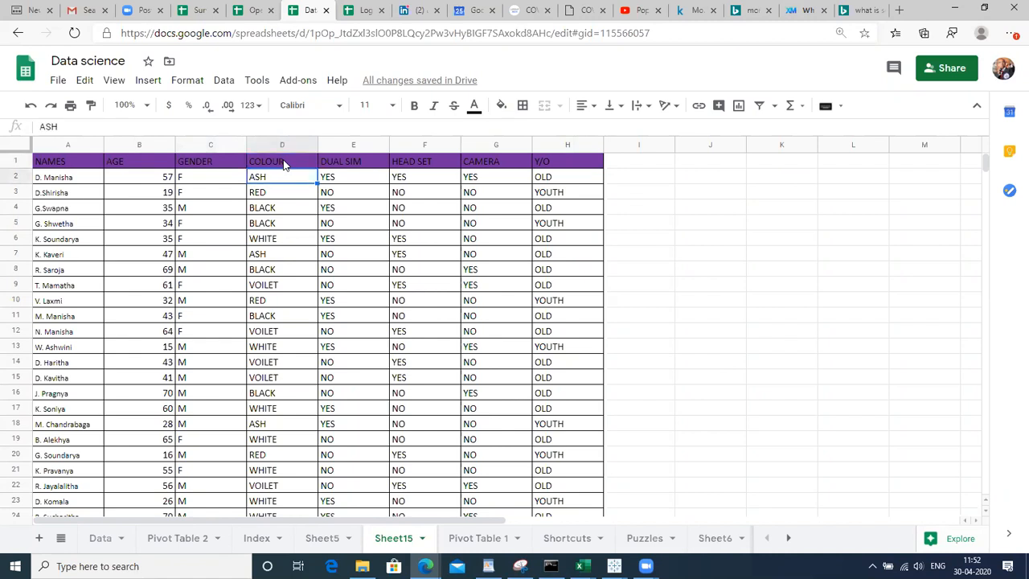
{"action": "key", "text": "Right"}
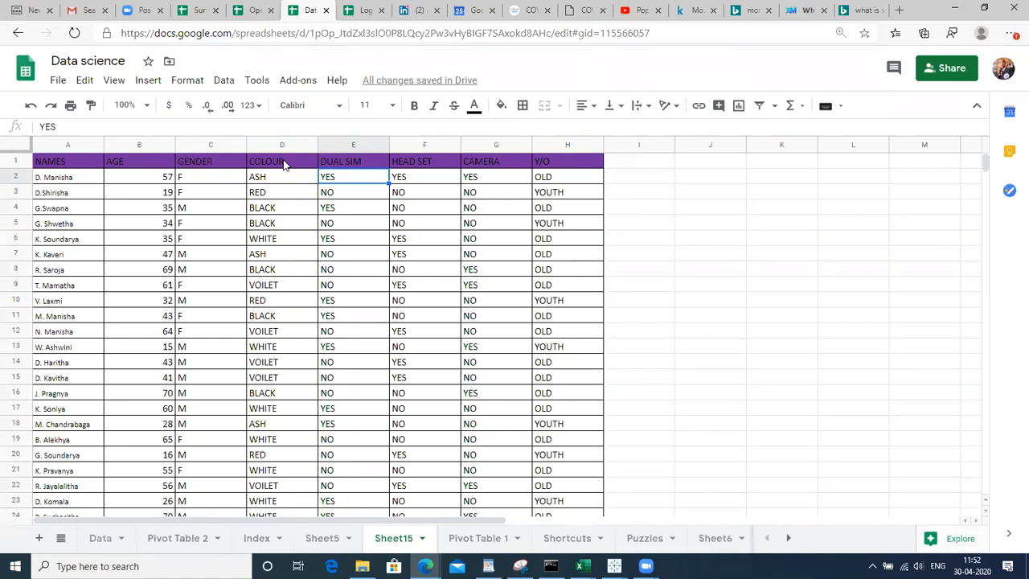
{"action": "key", "text": "Up"}
{"action": "key", "text": "Right"}
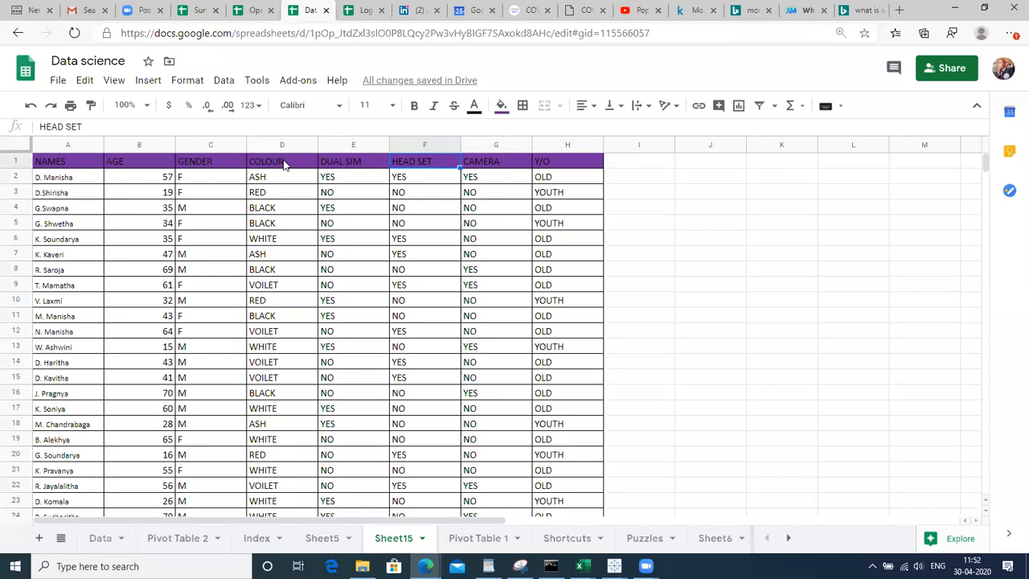
{"action": "key", "text": "Right"}
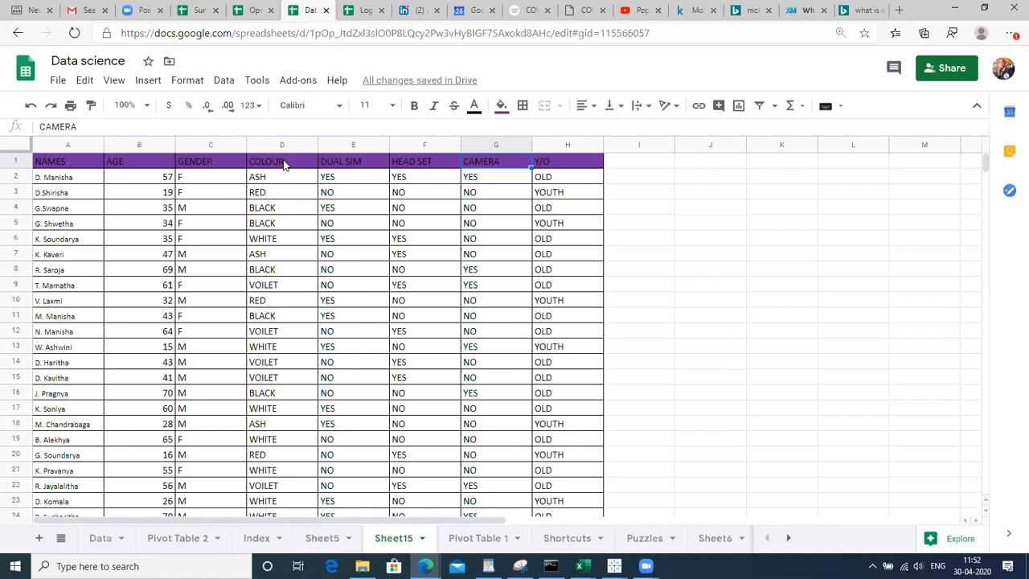
{"action": "type", "text": "D"}
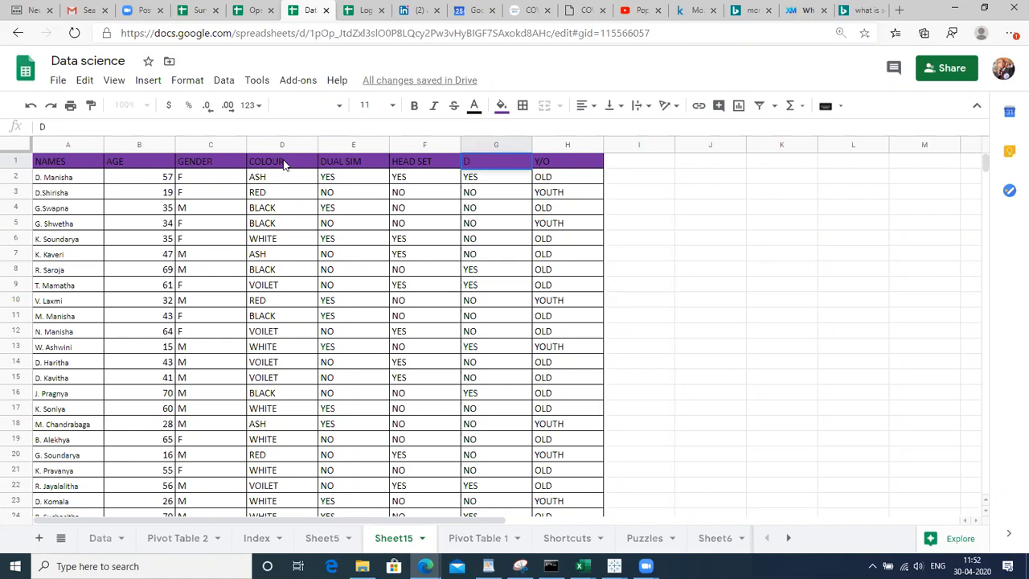
{"action": "type", "text": "UAL CAMERA"}
{"action": "key", "text": "Return"}
{"action": "key", "text": "Right"}
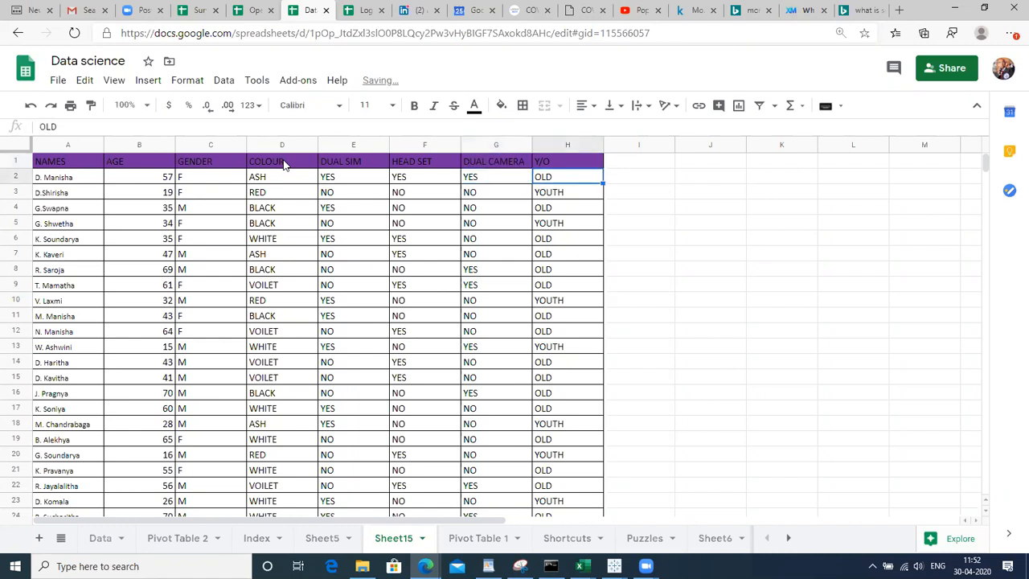
{"action": "key", "text": "Up"}
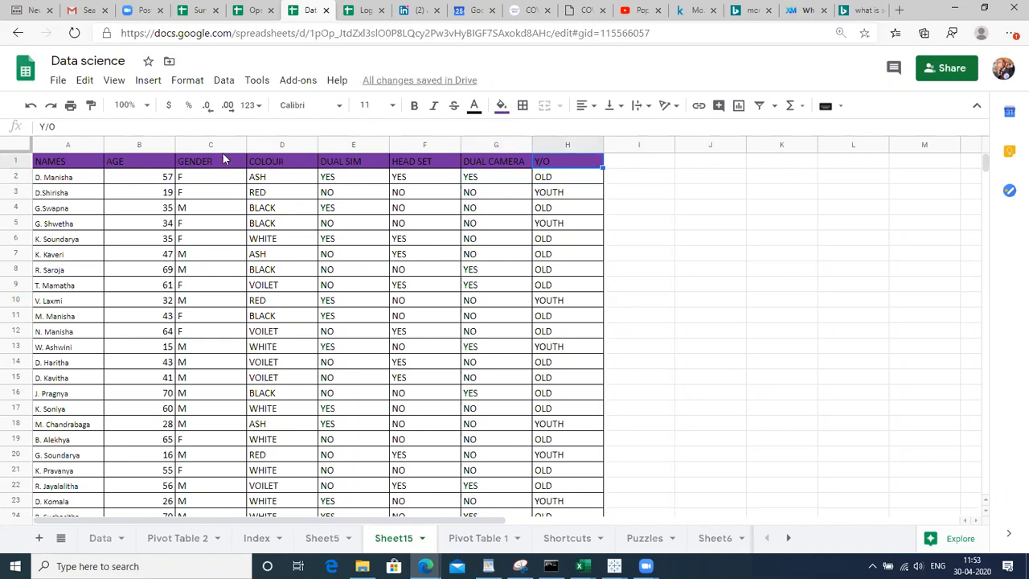
{"action": "left_click", "coordinate": [280, 167]}
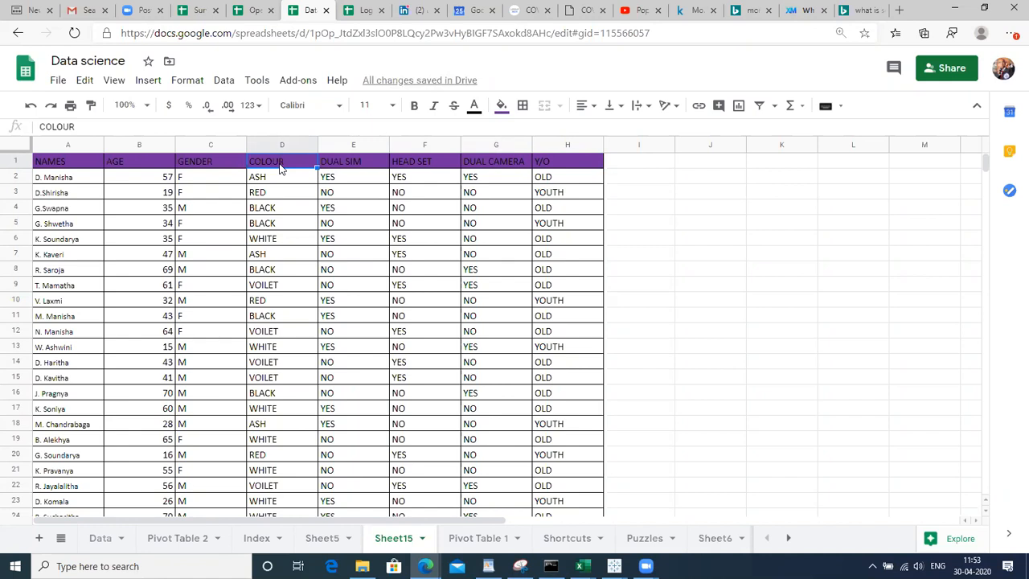
{"action": "left_click", "coordinate": [267, 183]}
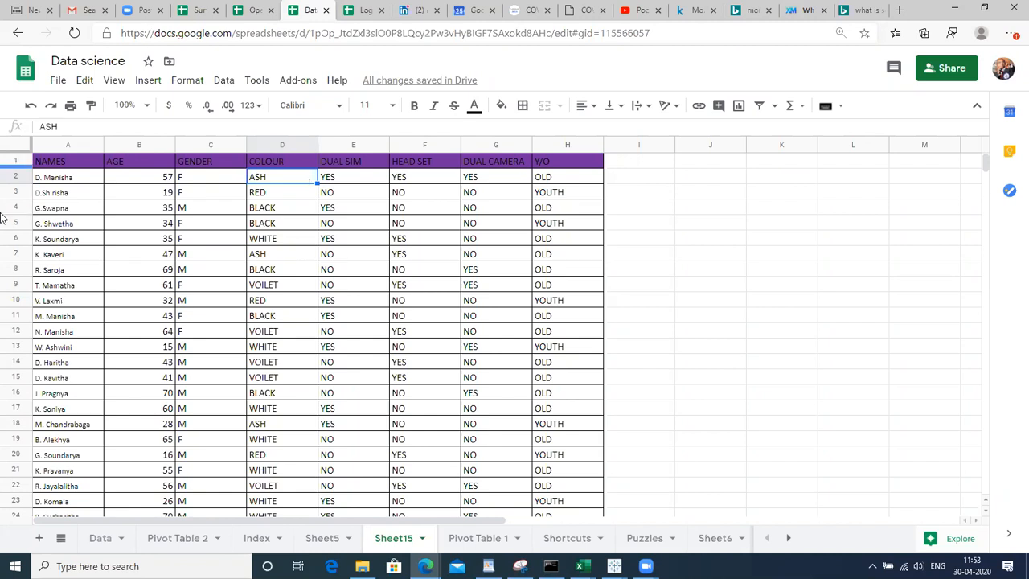
{"action": "left_click", "coordinate": [15, 176]}
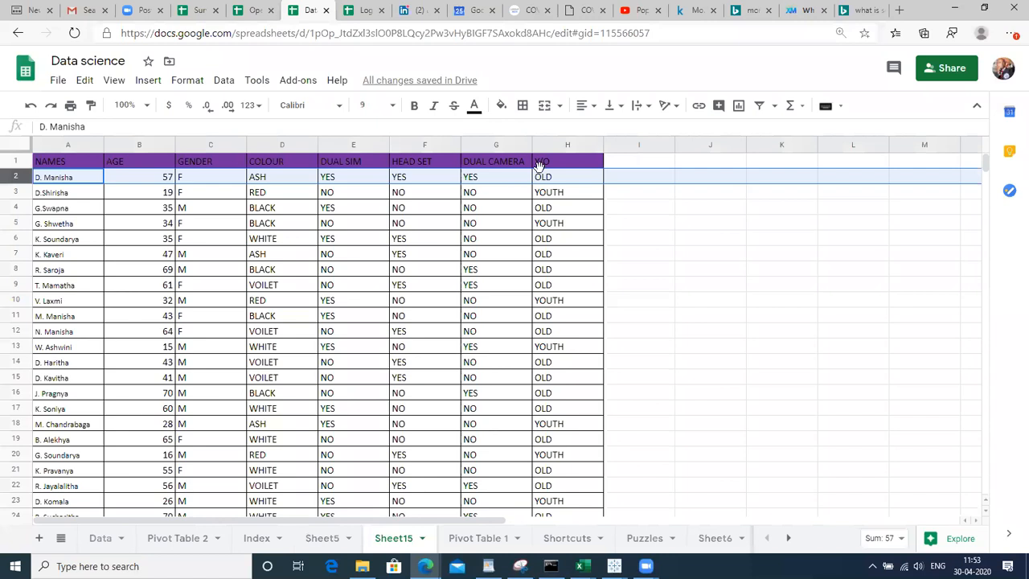
{"action": "left_click", "coordinate": [669, 191]}
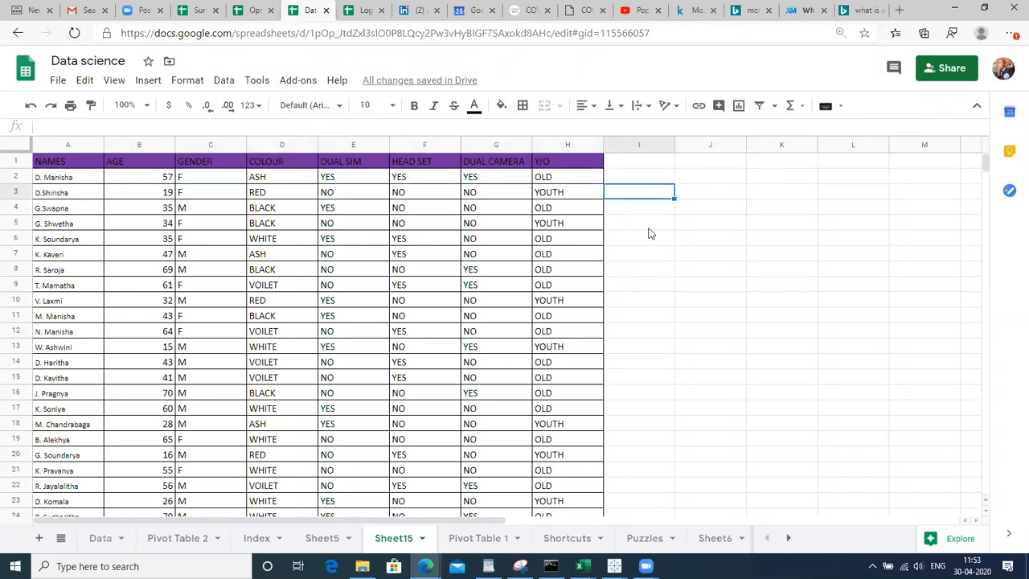
{"action": "left_click", "coordinate": [743, 194]}
{"action": "key", "text": "Up"}
{"action": "key", "text": "Up"}
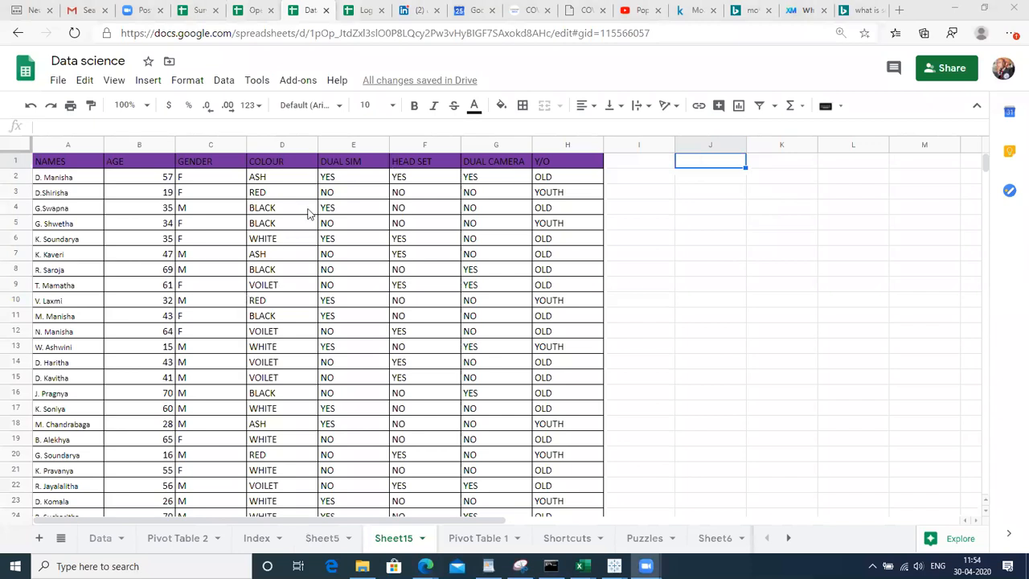
{"action": "left_click", "coordinate": [161, 241]}
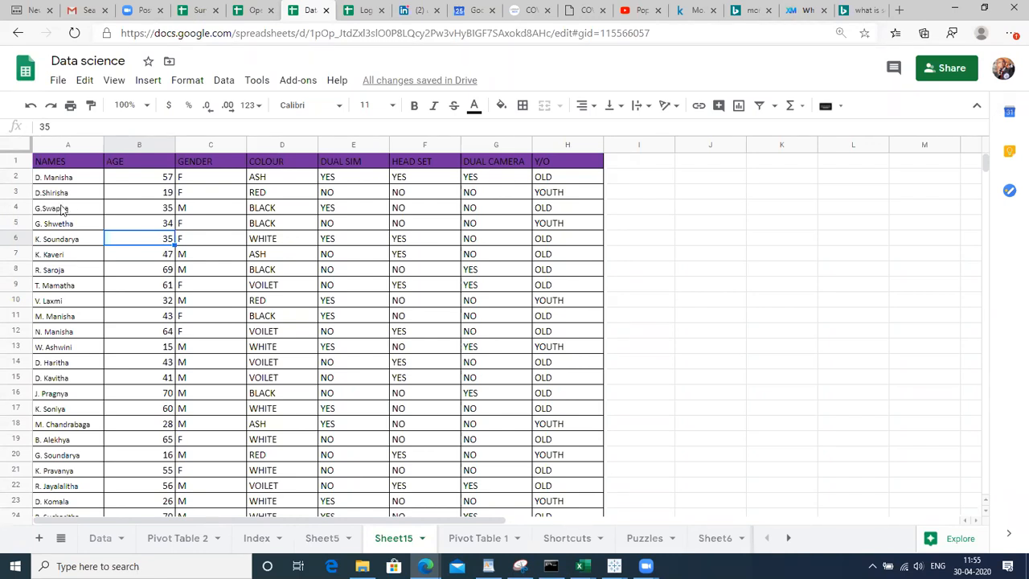
{"action": "left_click", "coordinate": [199, 260]}
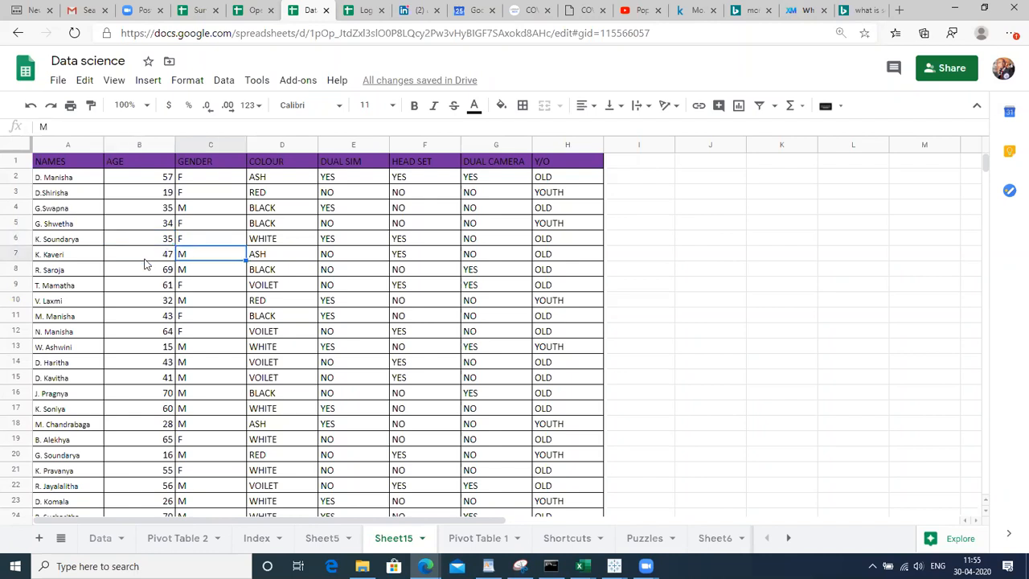
{"action": "left_click", "coordinate": [125, 183]}
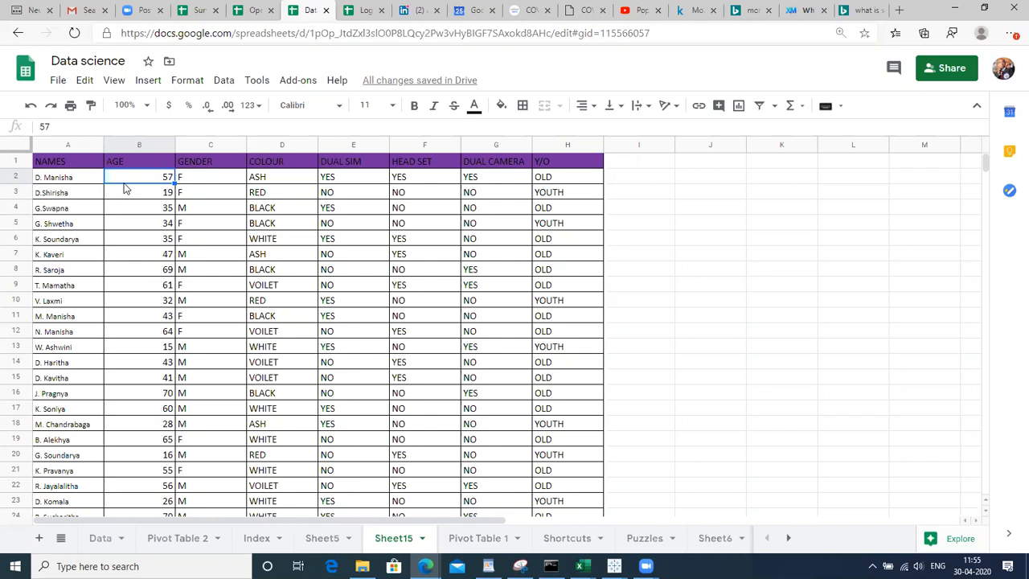
{"action": "left_click", "coordinate": [240, 289]}
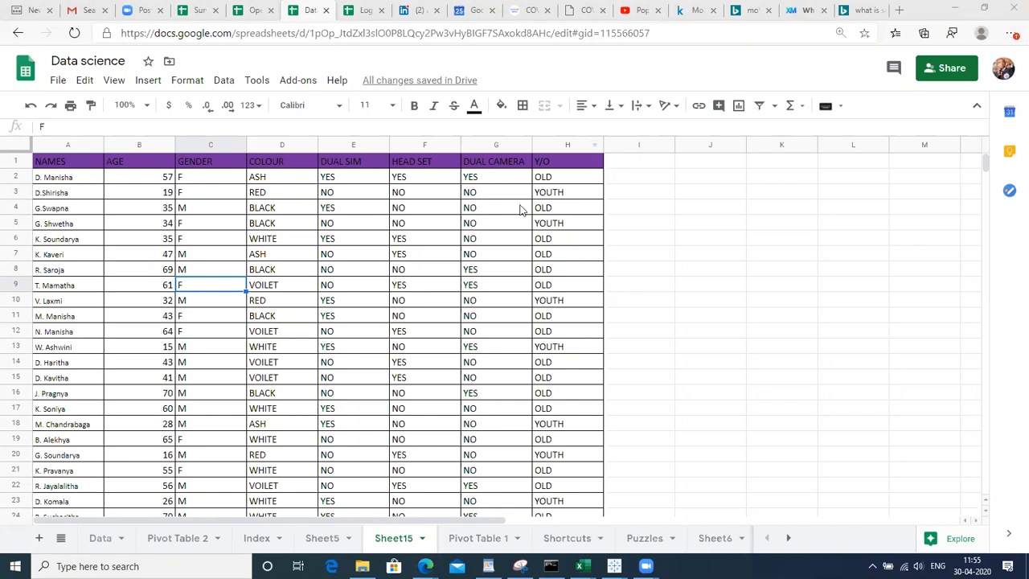
{"action": "left_click", "coordinate": [710, 207]}
{"action": "key", "text": "Up"}
{"action": "key", "text": "Up"}
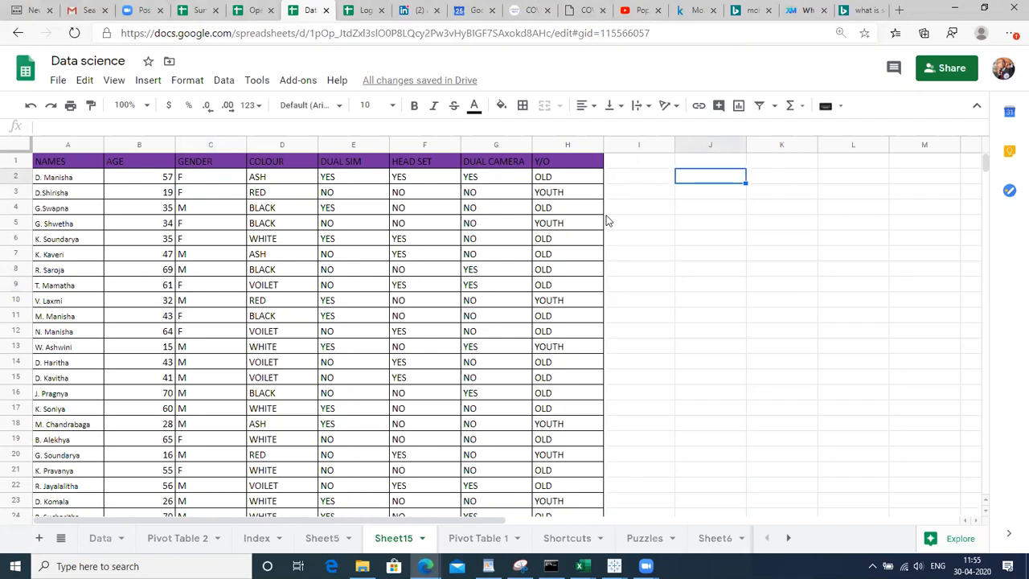
Enter 'SUrvey' in J2 and 'collecting opininon of customers' in K2, then select both cells
{"action": "type", "text": "SUrvey"}
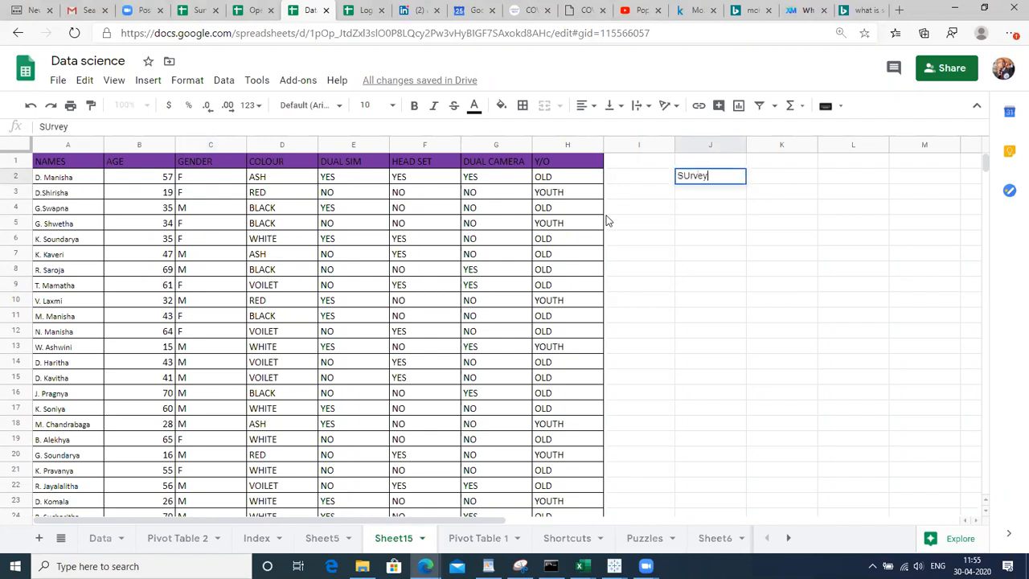
{"action": "key", "text": "Return"}
{"action": "key", "text": "Up"}
{"action": "key", "text": "Right"}
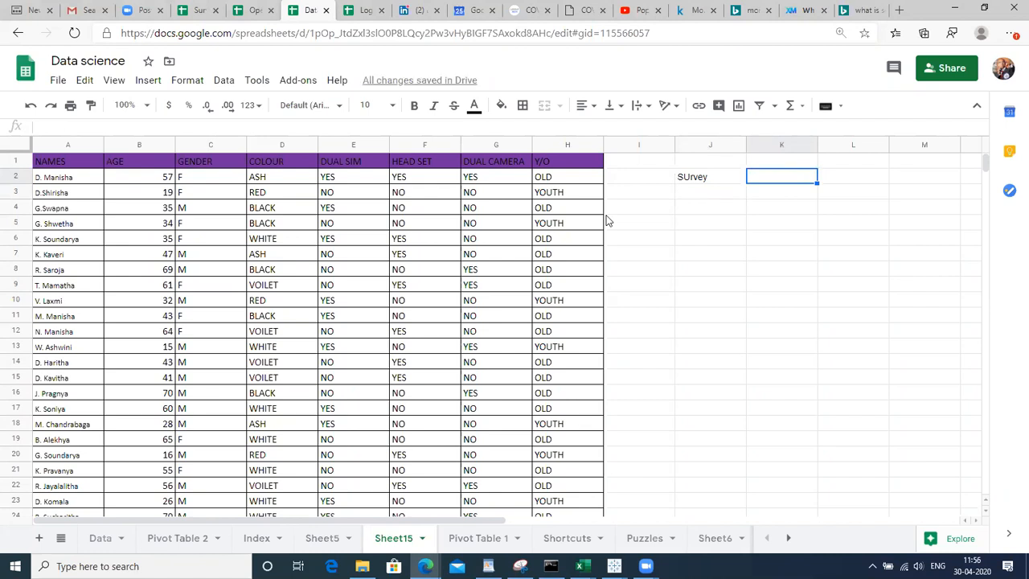
{"action": "type", "text": "collecting "}
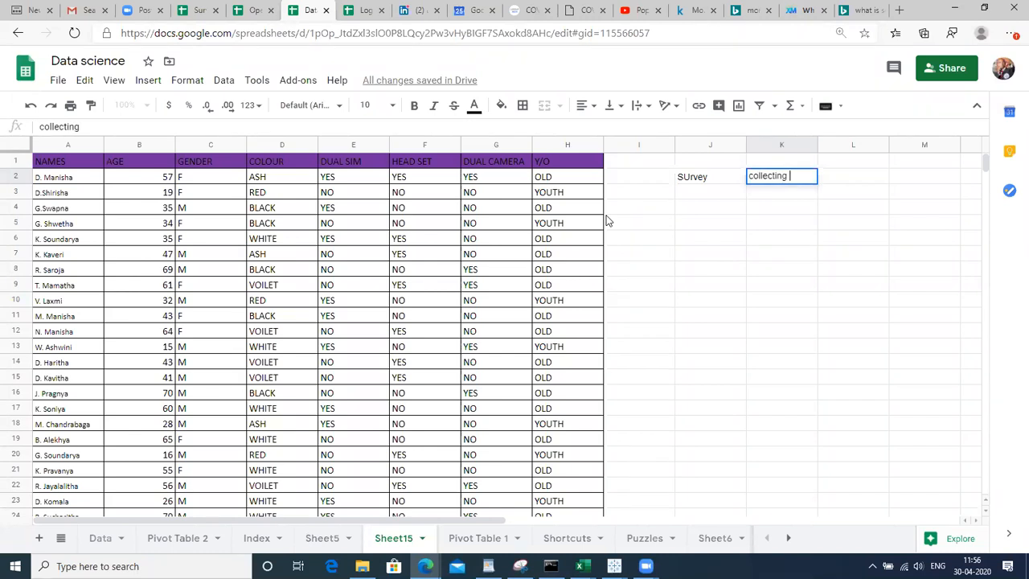
{"action": "type", "text": "opininon of "}
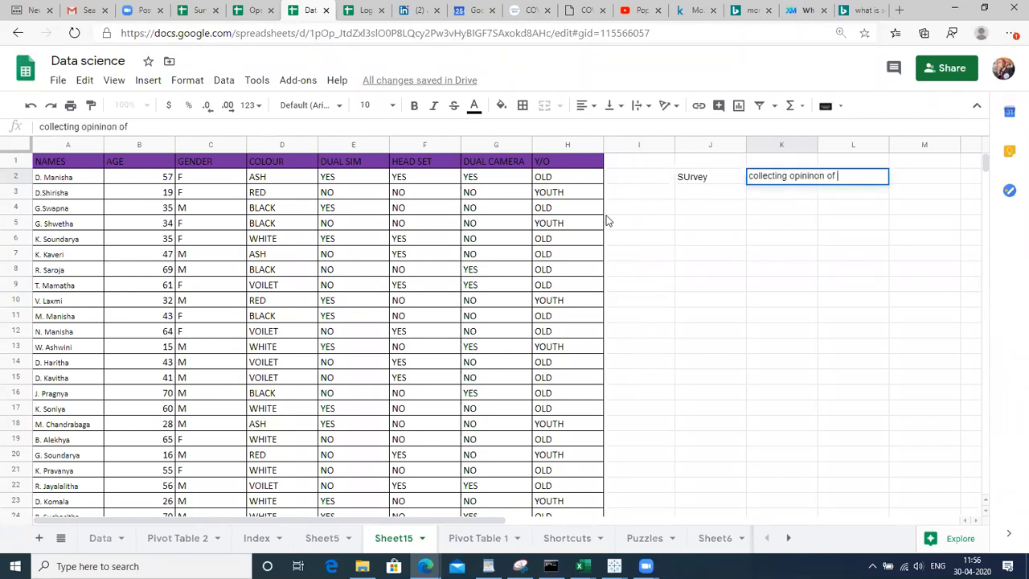
{"action": "type", "text": "customers"}
{"action": "key", "text": "Up"}
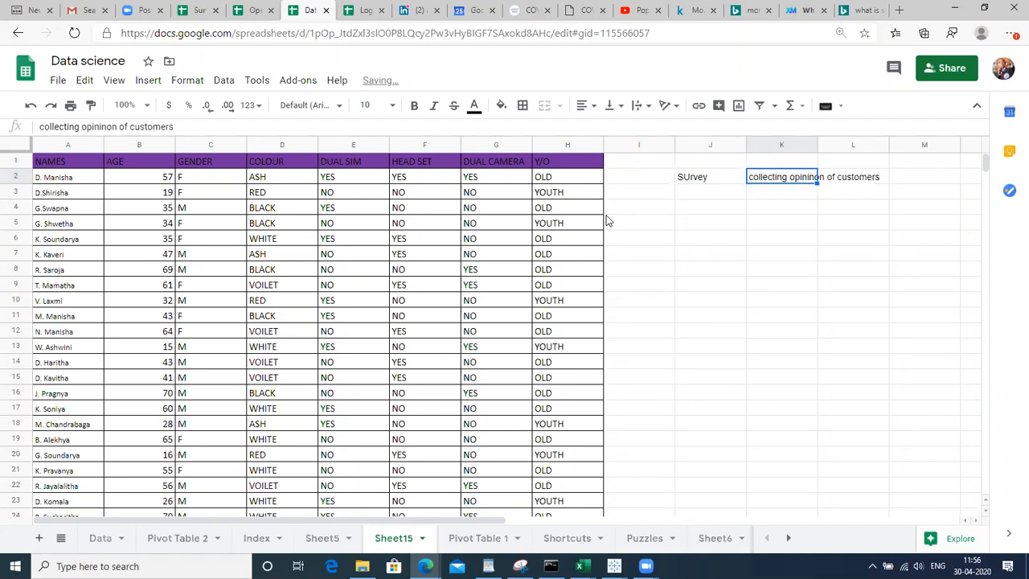
{"action": "key", "text": "Down"}
{"action": "key", "text": "Left"}
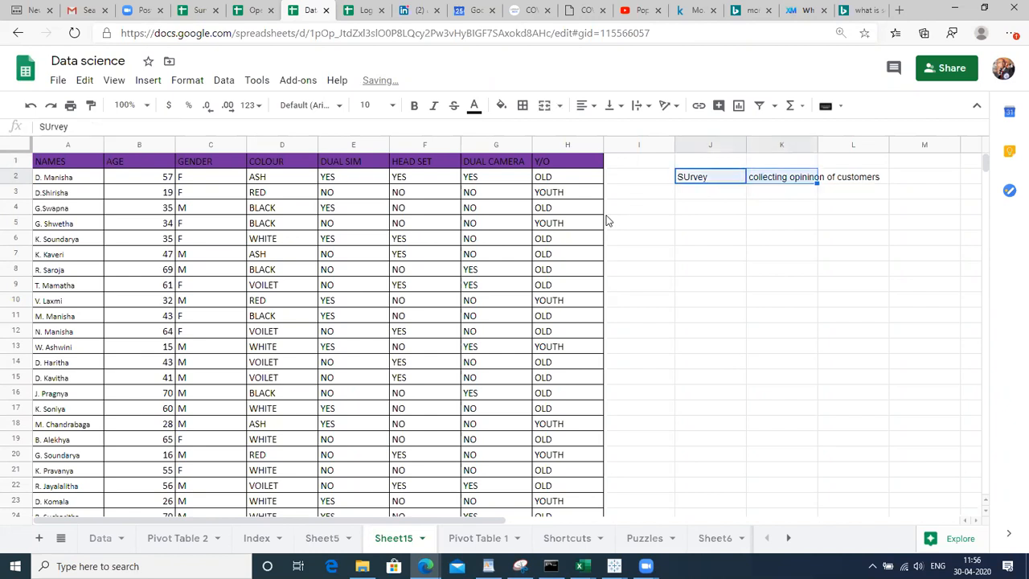
{"action": "key", "text": "shift+Right"}
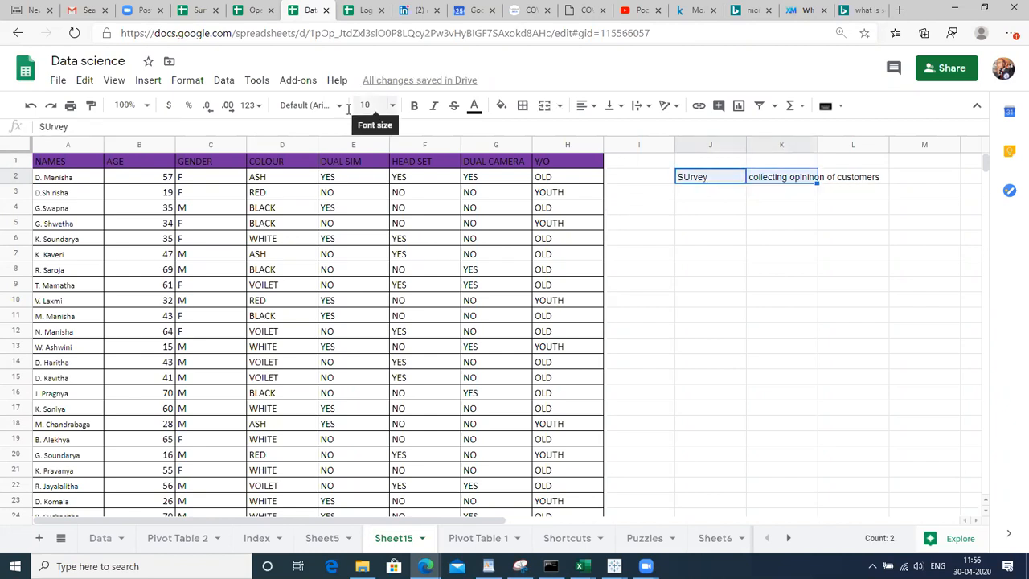
Set the J2:K2 notes to font size 18
{"action": "left_click", "coordinate": [372, 105]}
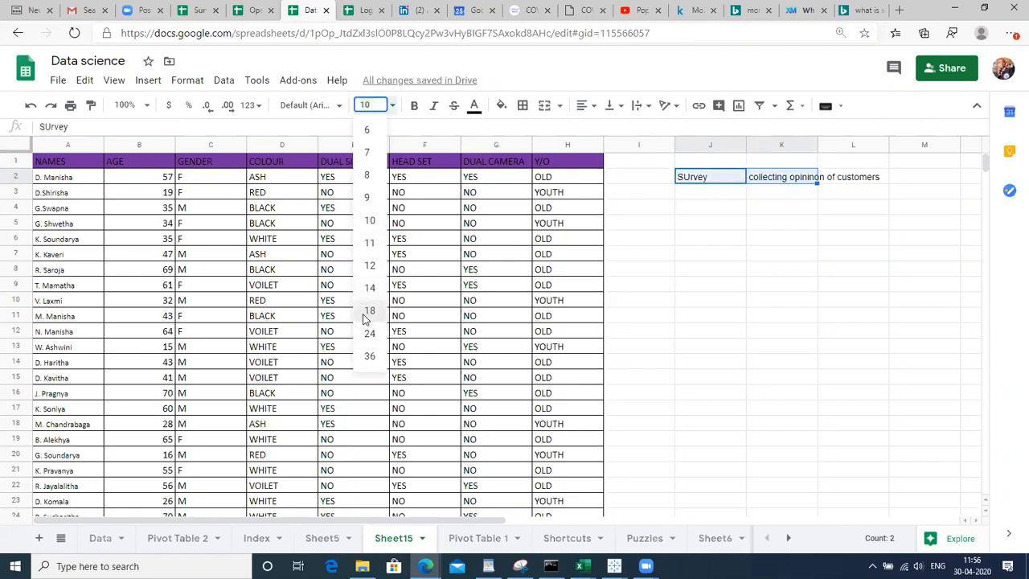
{"action": "left_click", "coordinate": [370, 310]}
{"action": "left_click", "coordinate": [707, 207]}
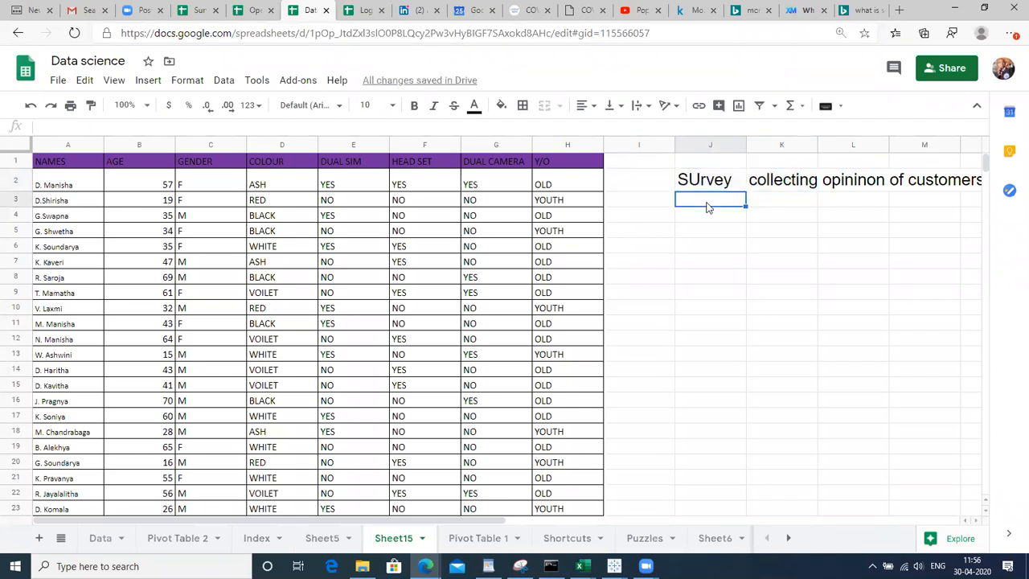
{"action": "key", "text": "shift+Up"}
{"action": "key", "text": "shift+Right"}
Set the whole sheet's text, including the survey table, to font size 18
{"action": "key", "text": "ctrl+a"}
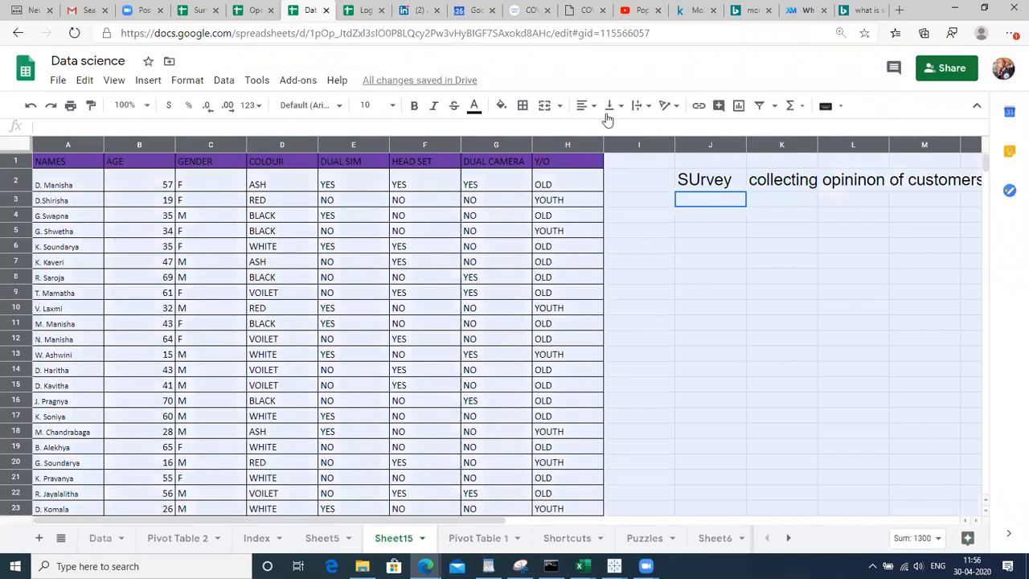
{"action": "left_click", "coordinate": [362, 108]}
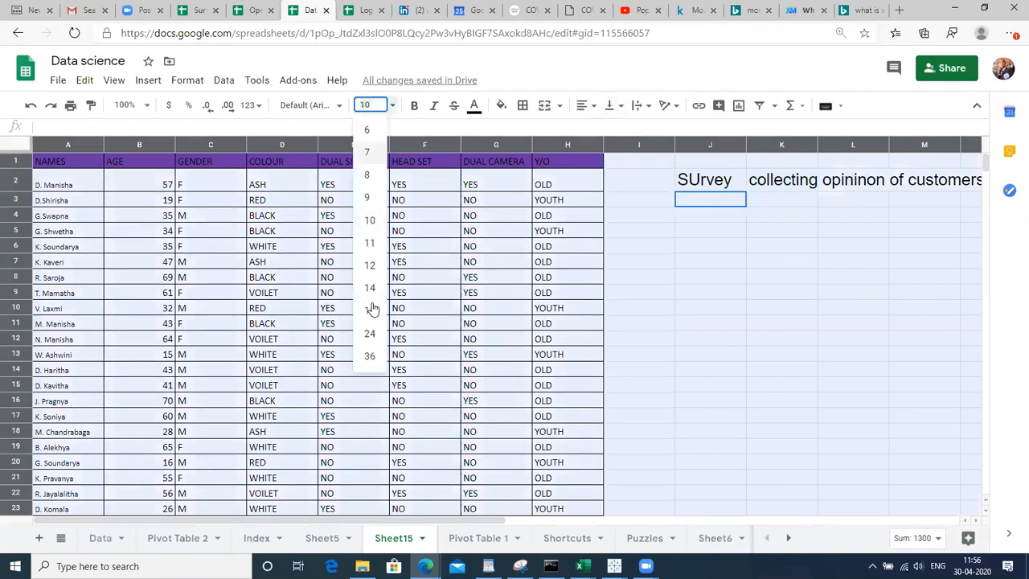
{"action": "left_click", "coordinate": [370, 311]}
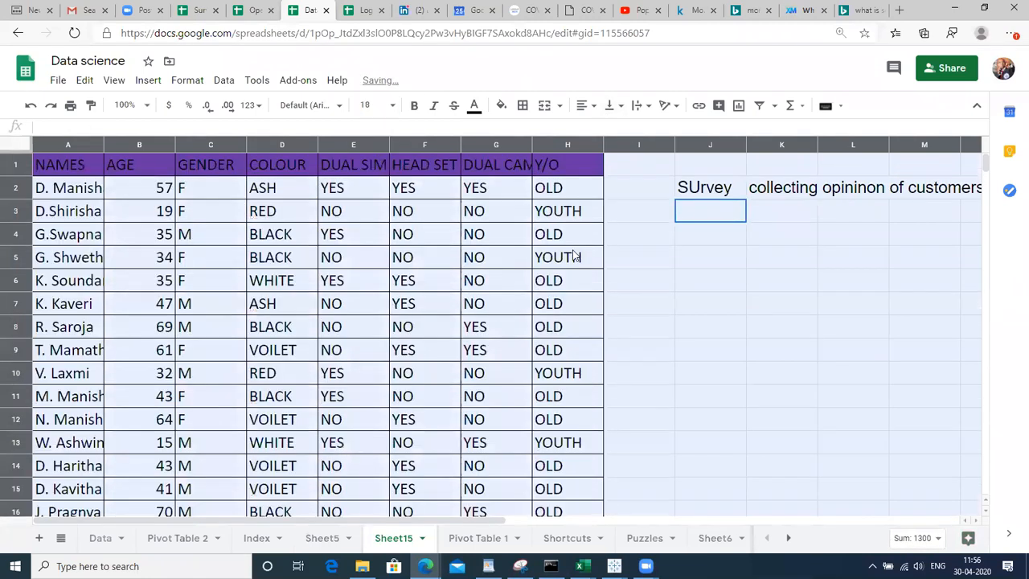
{"action": "left_click", "coordinate": [679, 247]}
{"action": "key", "text": "Up"}
{"action": "key", "text": "Up"}
{"action": "key", "text": "Up"}
{"action": "key", "text": "Down"}
{"action": "key", "text": "Right"}
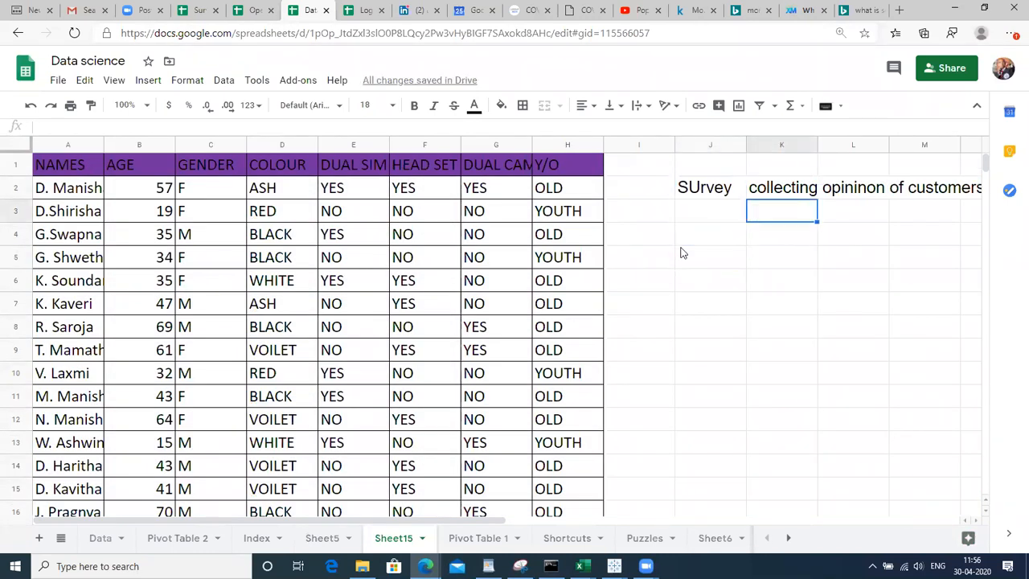
{"action": "key", "text": "Left"}
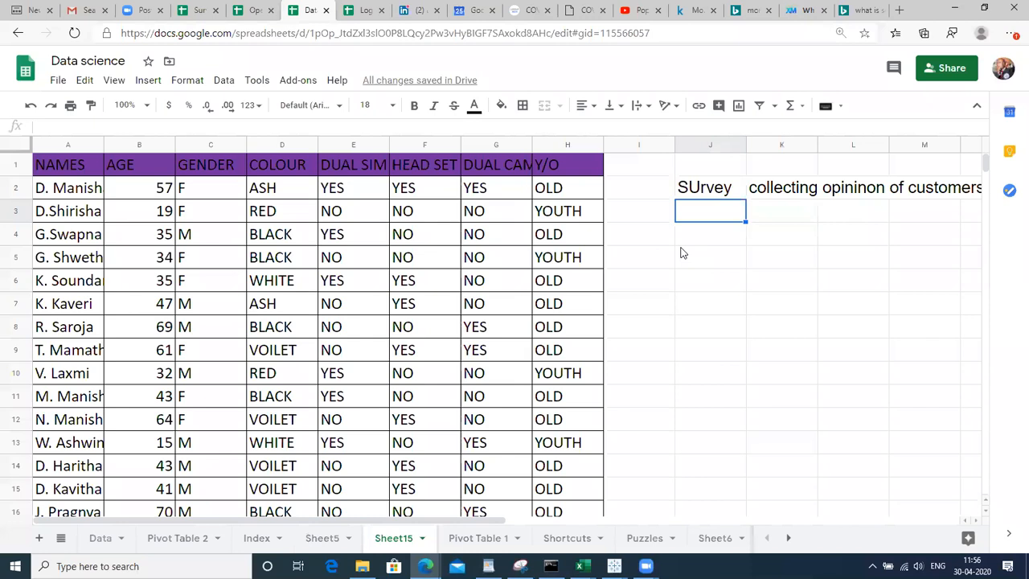
Enter 'Sample' in J3
{"action": "type", "text": "Sample"}
{"action": "key", "text": "Tab"}
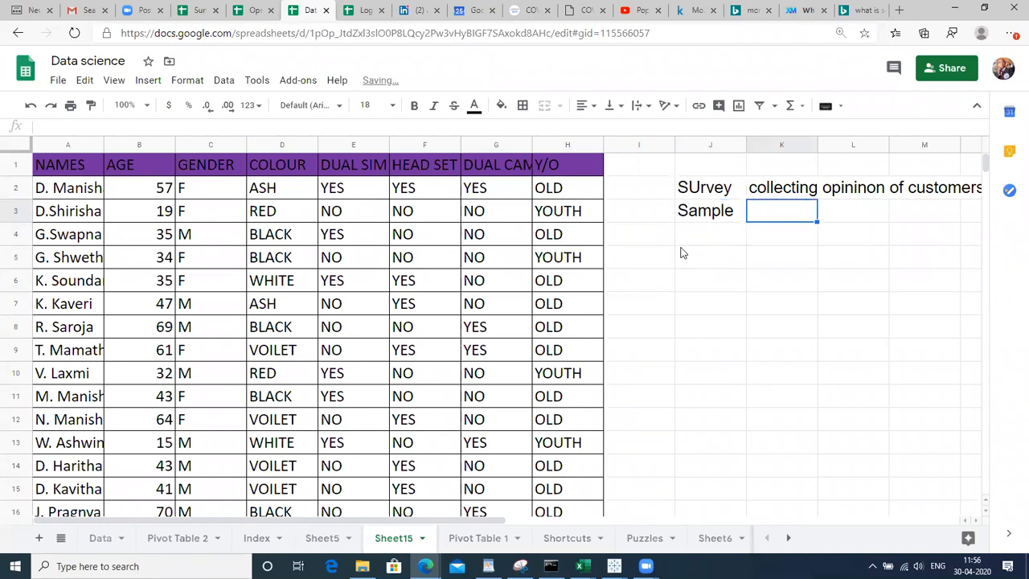
Define Sample in K3 as 'Part of the population which reflects entire population'
{"action": "type", "text": "Part"}
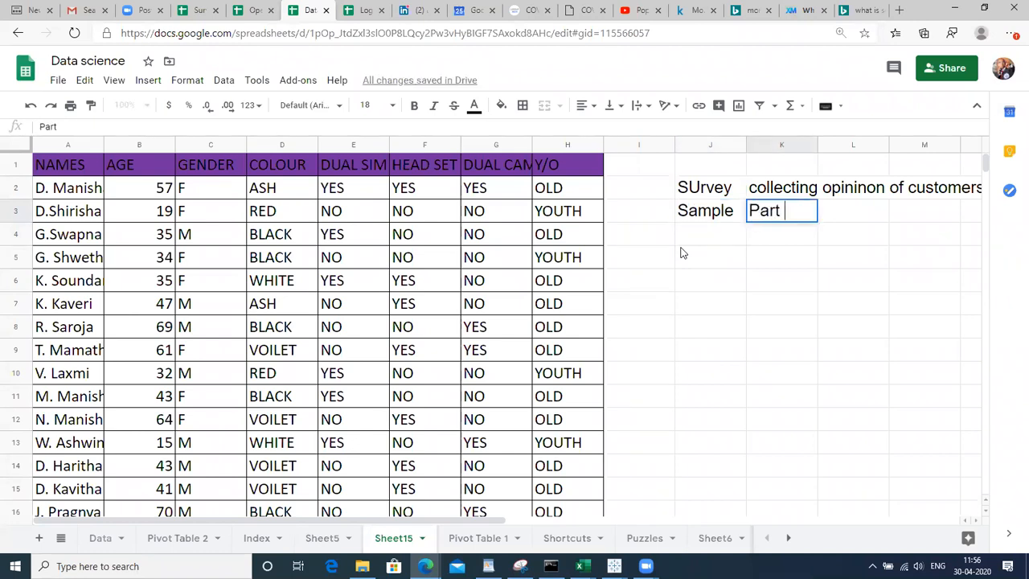
{"action": "type", "text": " of trhe"}
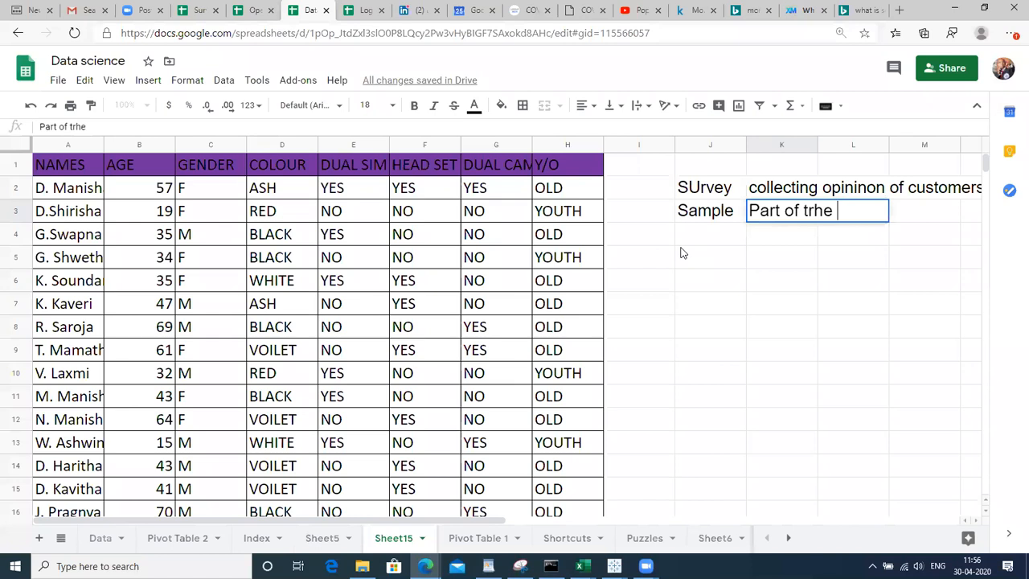
{"action": "key", "text": "BackSpace"}
{"action": "key", "text": "BackSpace"}
{"action": "key", "text": "BackSpace"}
{"action": "type", "text": "h"}
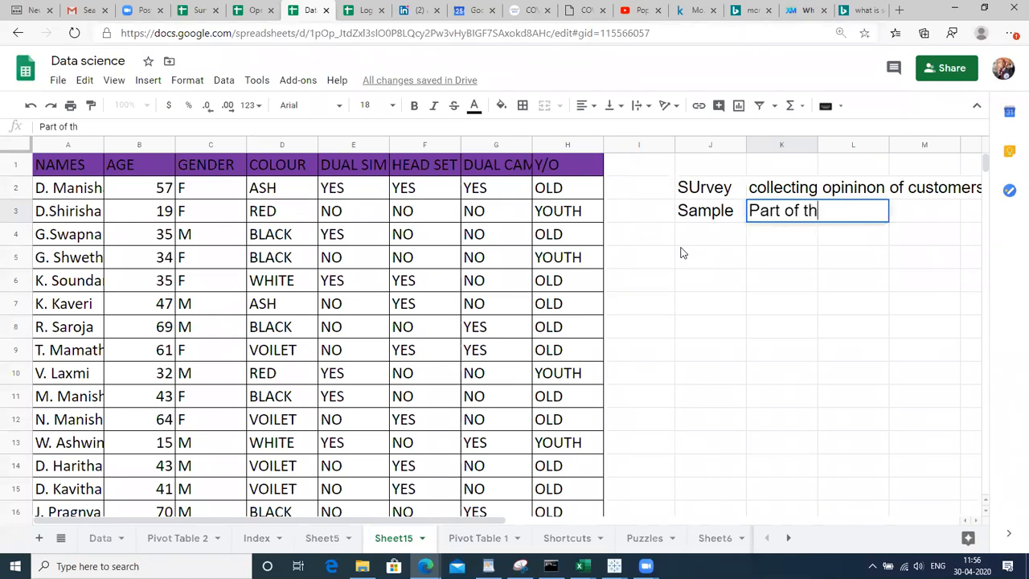
{"action": "type", "text": "e popu"}
{"action": "type", "text": "lation"}
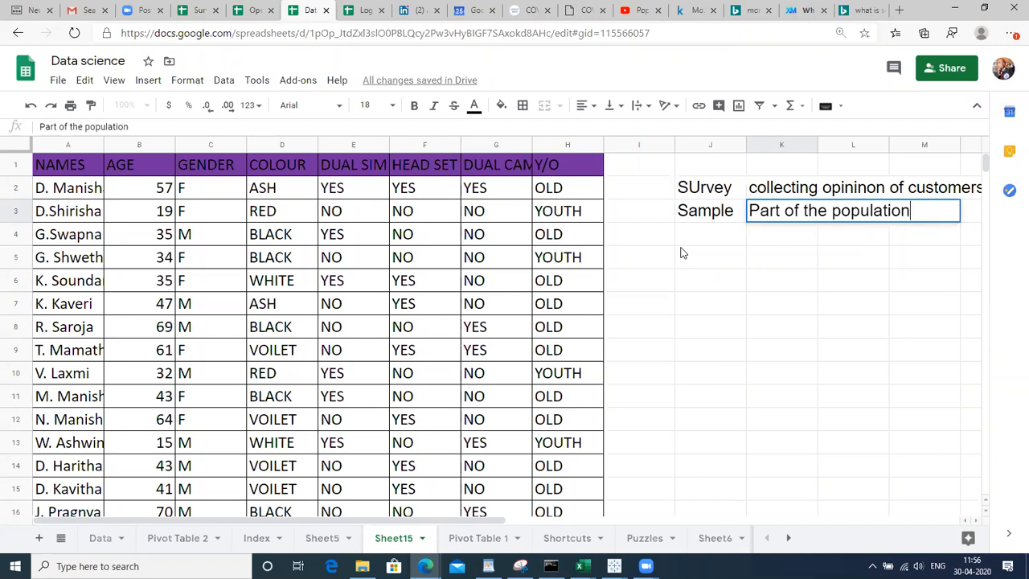
{"action": "type", "text": " which reflec"}
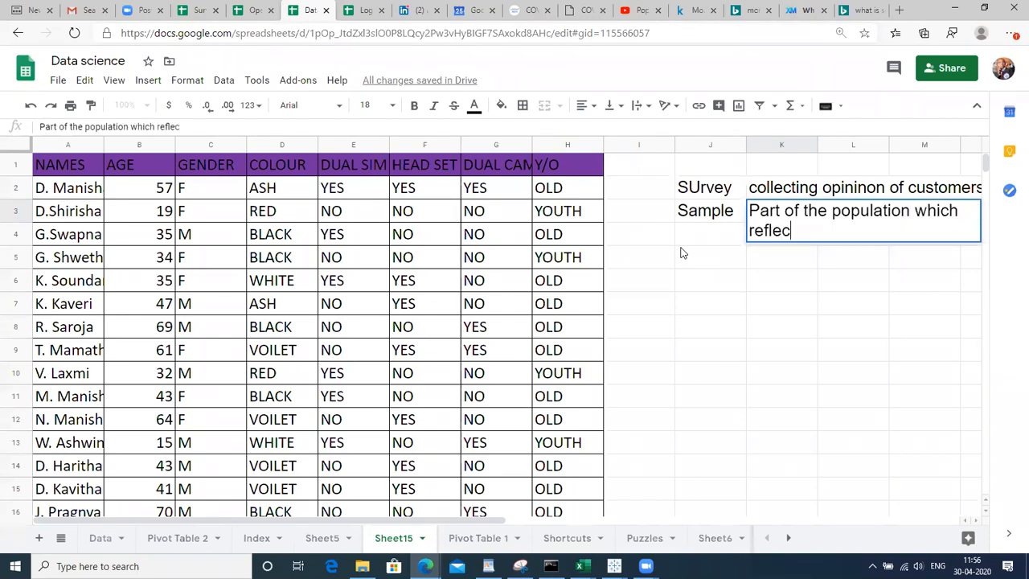
{"action": "type", "text": "ts entir"}
{"action": "type", "text": "e pop"}
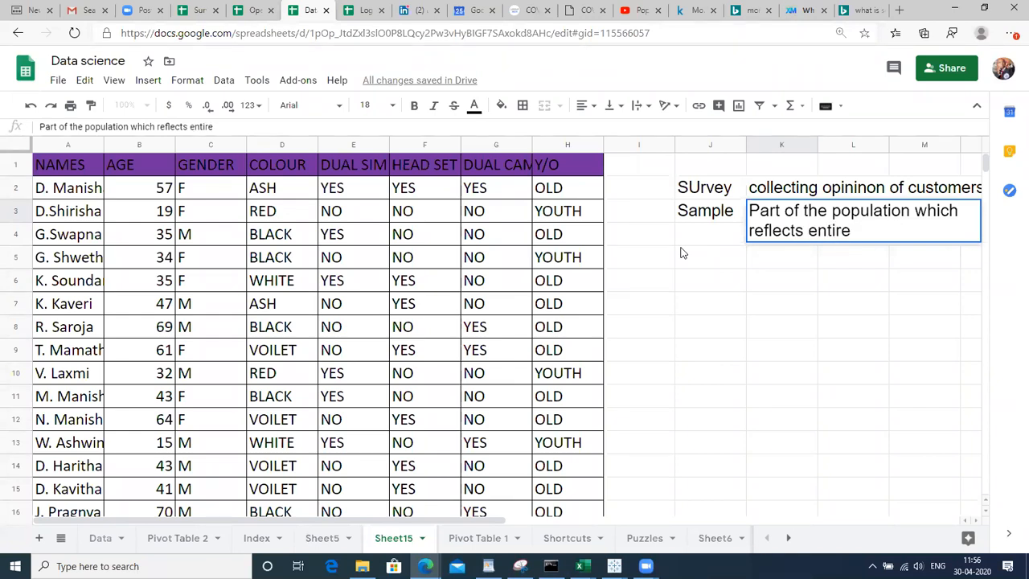
{"action": "type", "text": "ulation"}
{"action": "key", "text": "Return"}
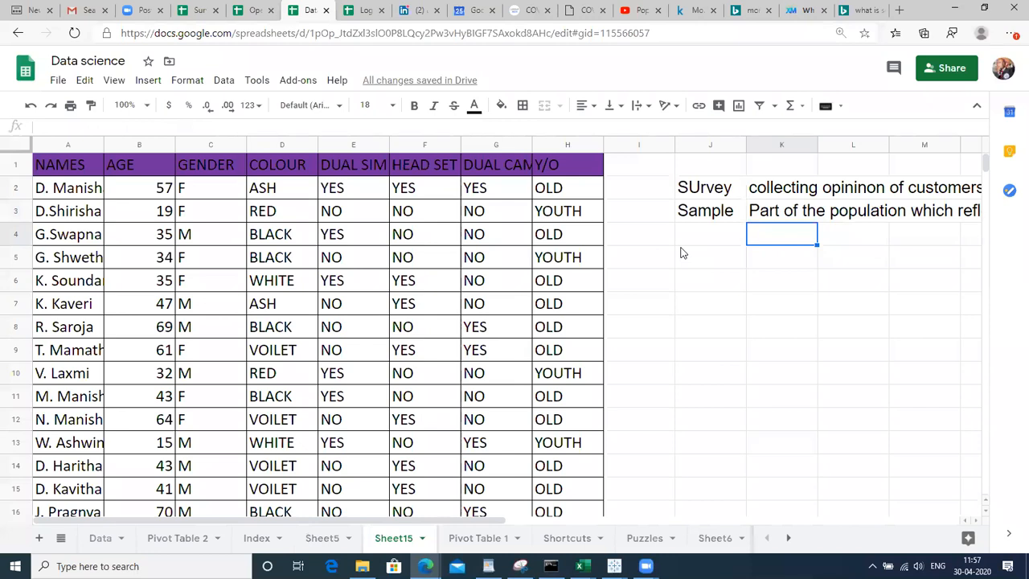
{"action": "key", "text": "Up"}
{"action": "key", "text": "Left"}
{"action": "key", "text": "Right"}
{"action": "key", "text": "Right"}
{"action": "key", "text": "Right"}
{"action": "key", "text": "Right"}
{"action": "key", "text": "Right"}
{"action": "key", "text": "Left"}
{"action": "key", "text": "Left"}
{"action": "key", "text": "Left"}
{"action": "key", "text": "Left"}
{"action": "key", "text": "Left"}
{"action": "key", "text": "Left"}
{"action": "key", "text": "Left"}
{"action": "key", "text": "Left"}
{"action": "key", "text": "Left"}
{"action": "key", "text": "Left"}
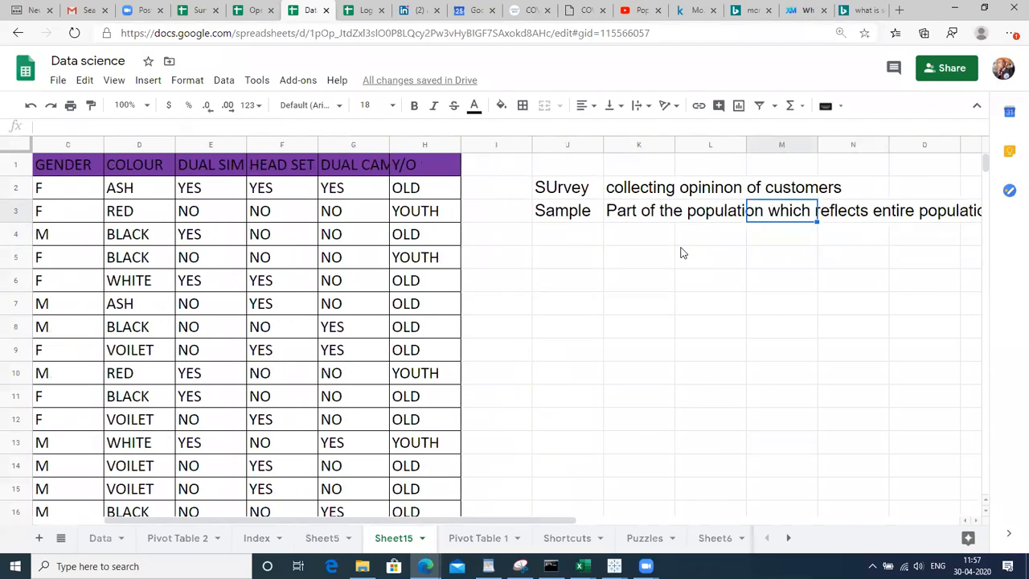
{"action": "key", "text": "Left"}
{"action": "key", "text": "Left"}
{"action": "key", "text": "Left"}
{"action": "key", "text": "Left"}
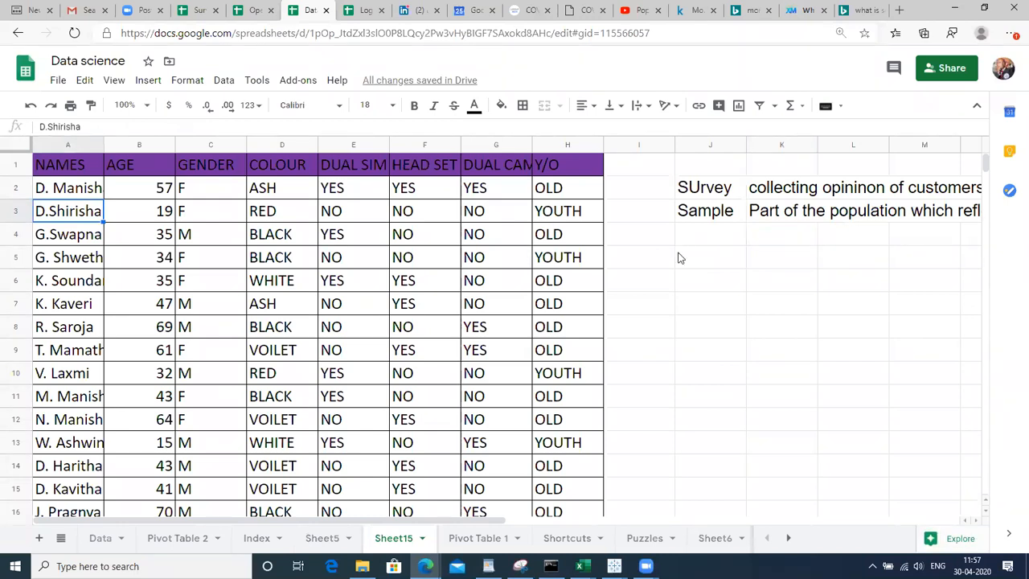
Enter a 'Survey Analysis' heading in J5
{"action": "left_click", "coordinate": [698, 262]}
{"action": "type", "text": "Su"}
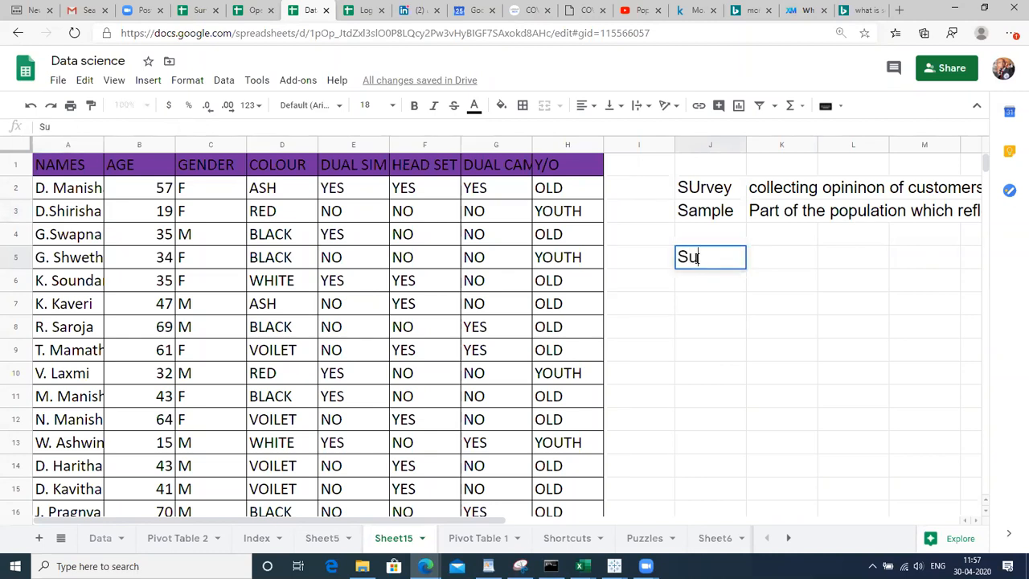
{"action": "type", "text": "rvey An"}
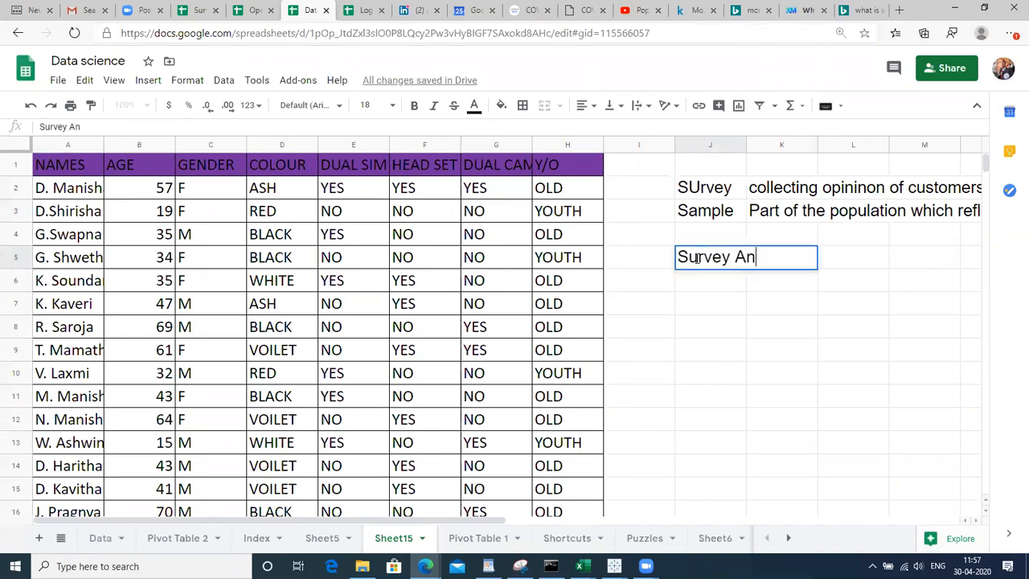
{"action": "type", "text": "alysis"}
{"action": "key", "text": "Return"}
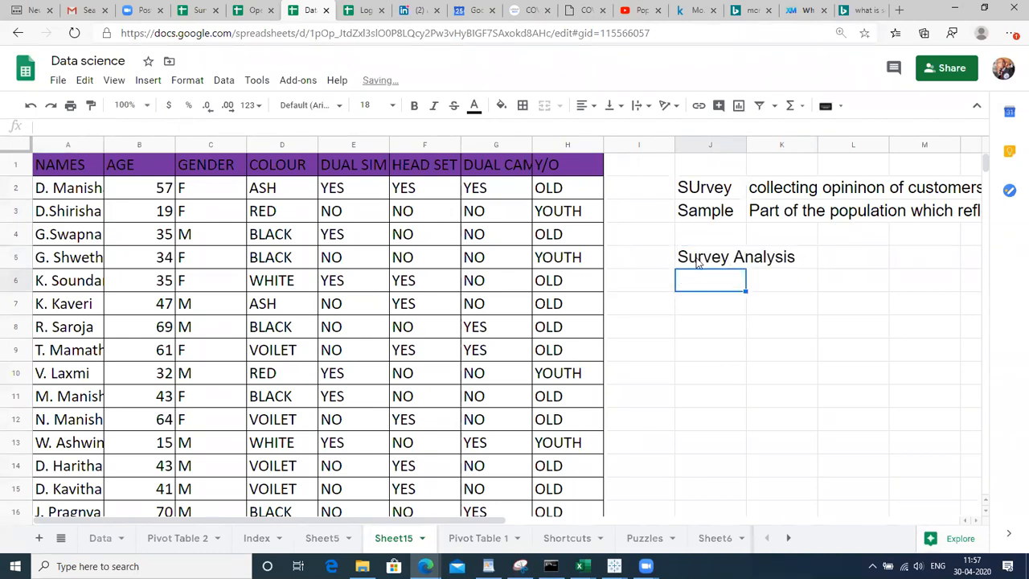
{"action": "left_click", "coordinate": [46, 163]}
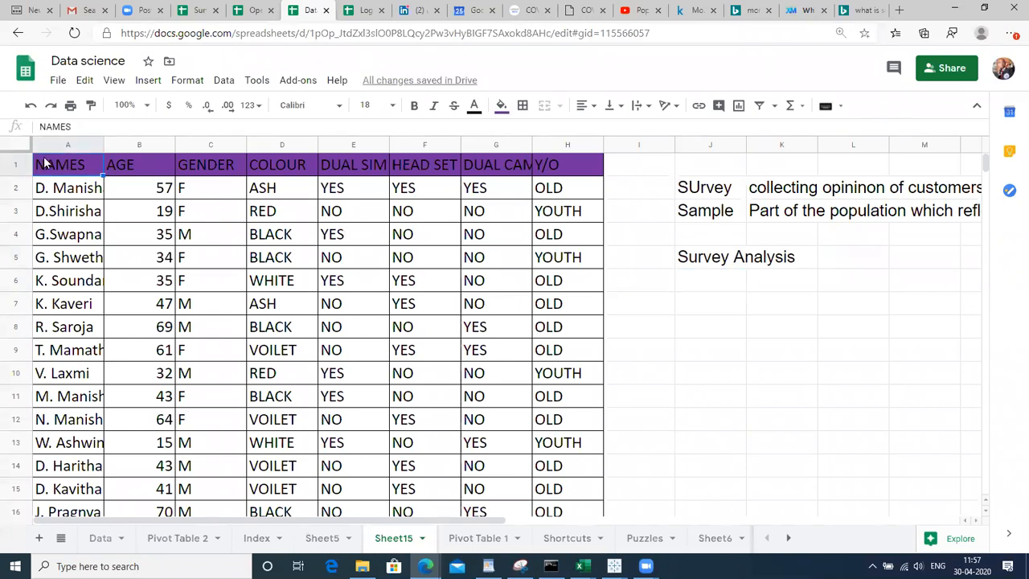
Add a bold 'Objective' heading in J7
{"action": "left_click", "coordinate": [698, 314]}
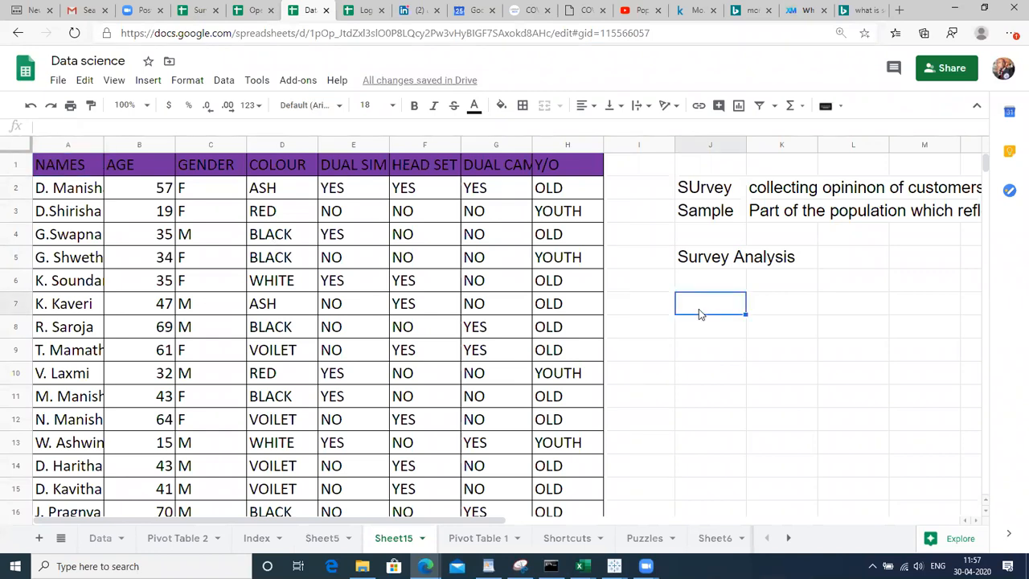
{"action": "type", "text": "oBJECT"}
{"action": "key", "text": "BackSpace"}
{"action": "key", "text": "BackSpace"}
{"action": "key", "text": "BackSpace"}
{"action": "key", "text": "BackSpace"}
{"action": "key", "text": "BackSpace"}
{"action": "key", "text": "BackSpace"}
{"action": "type", "text": "Ob"}
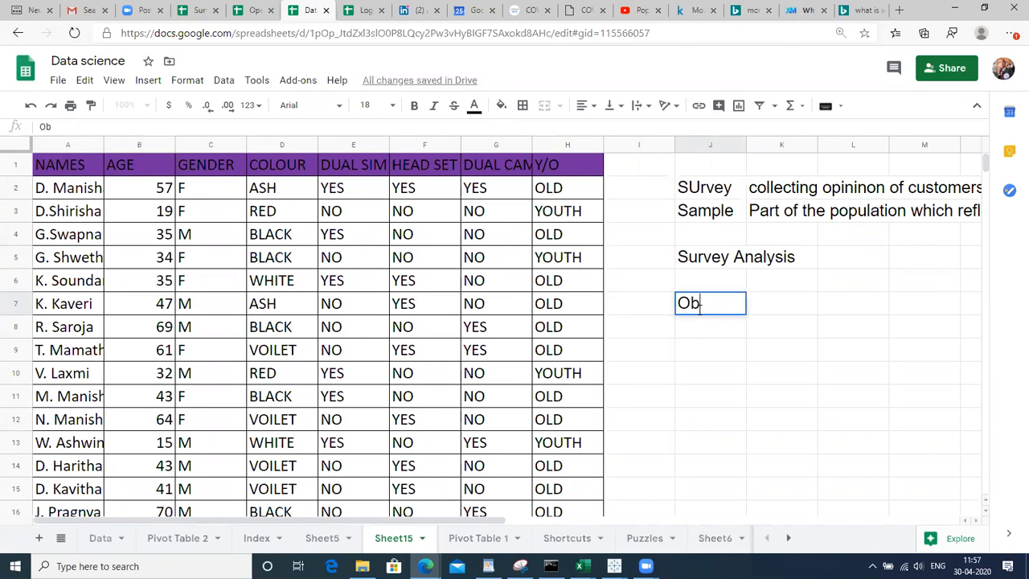
{"action": "type", "text": "jective"}
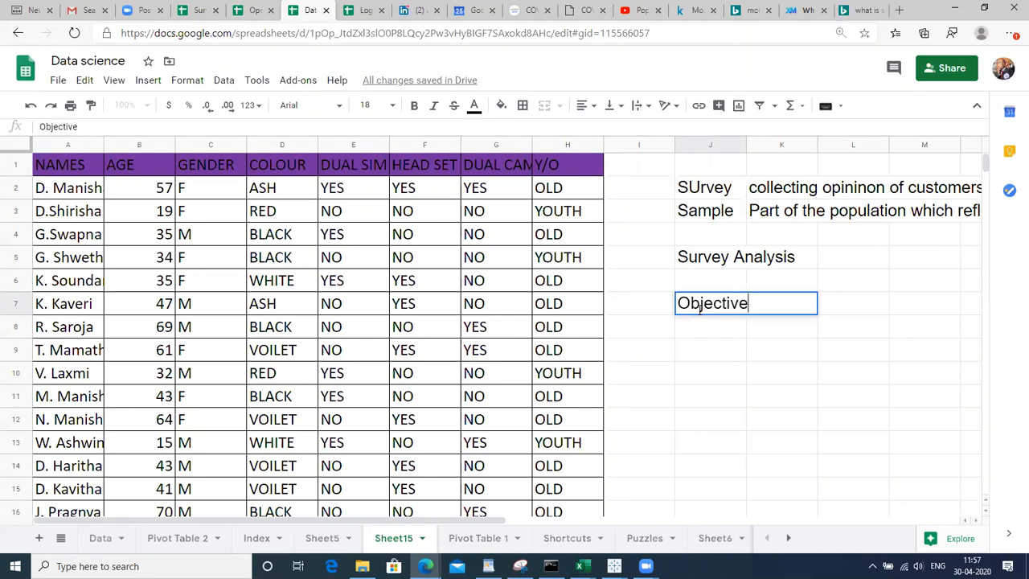
{"action": "key", "text": "Return"}
{"action": "left_click", "coordinate": [698, 309]}
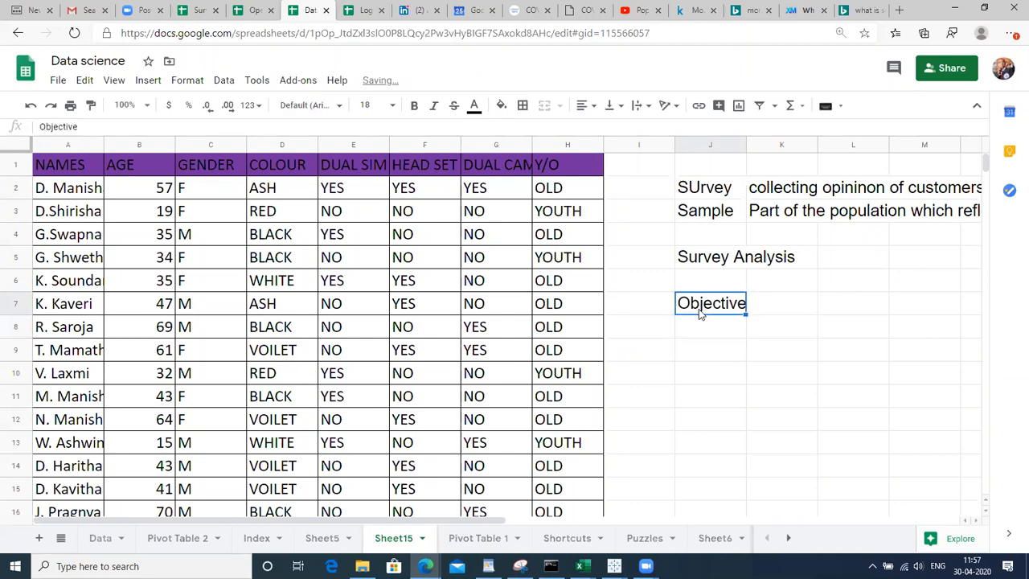
{"action": "key", "text": "ctrl+b"}
{"action": "key", "text": "Down"}
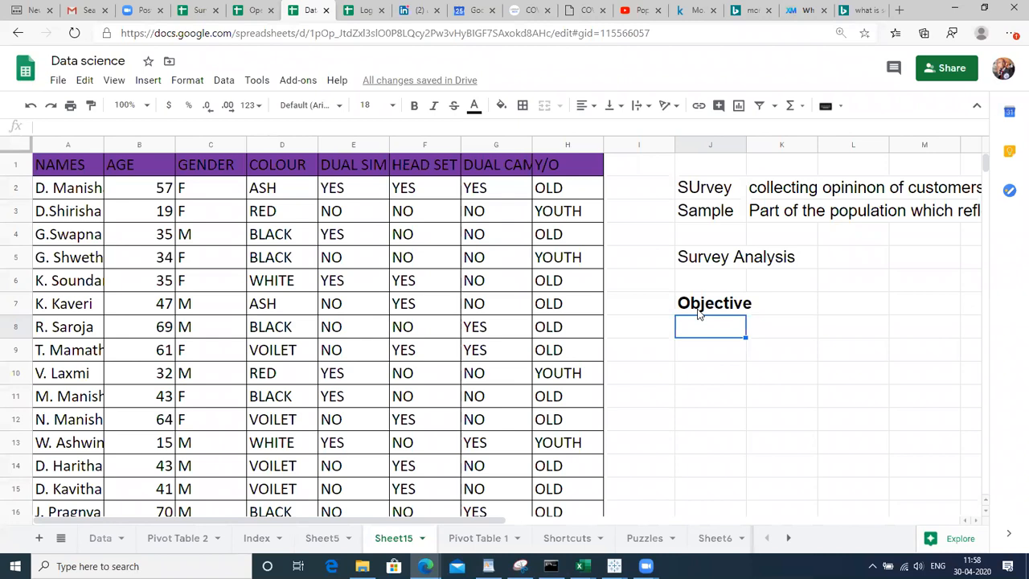
Enter bold 'What features the youth people prefer' in J8 and fill it down to J9
{"action": "type", "text": "What "}
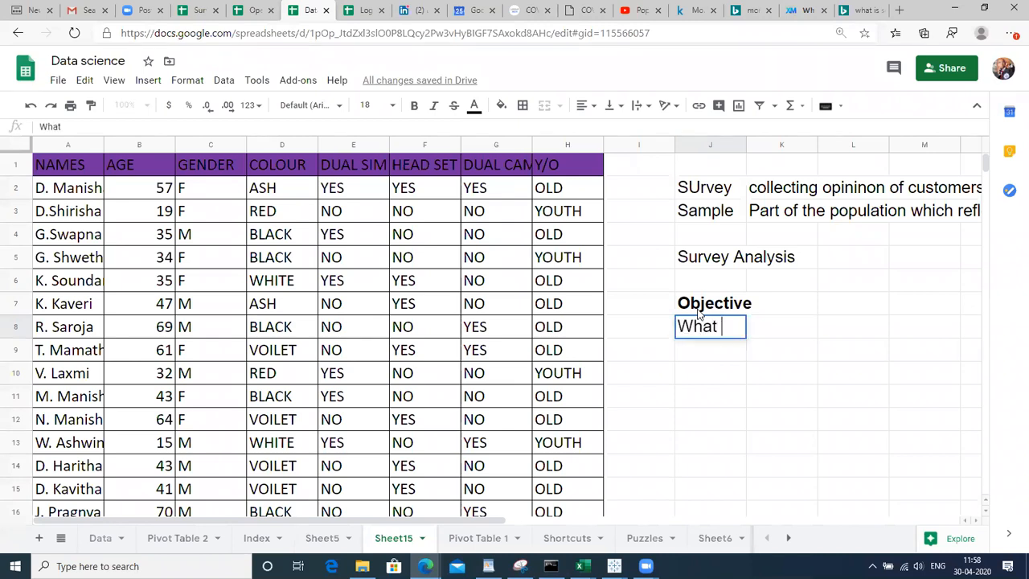
{"action": "type", "text": "features"}
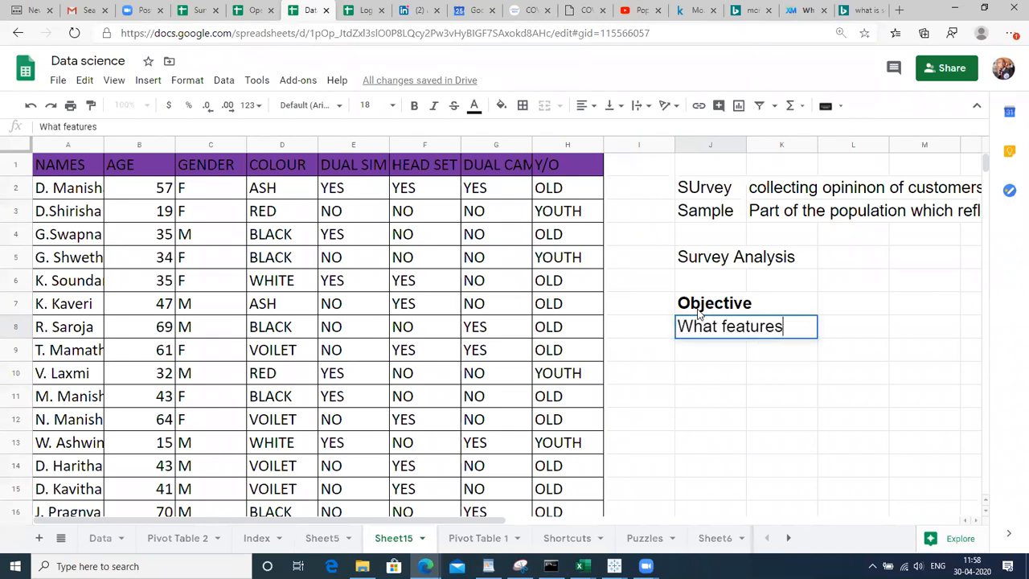
{"action": "type", "text": " the "}
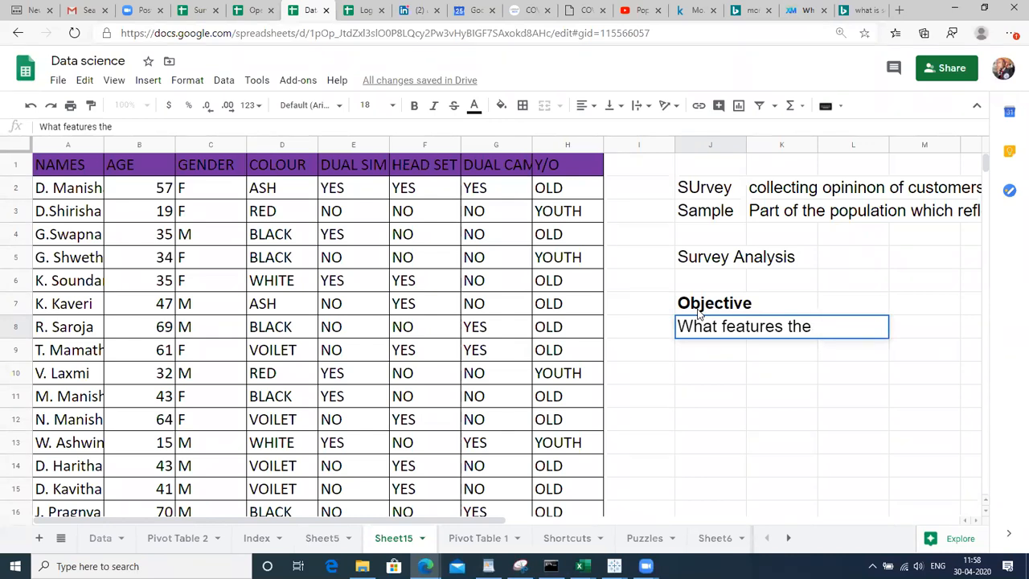
{"action": "type", "text": "youth people prefer"}
{"action": "key", "text": "Return"}
{"action": "key", "text": "Up"}
{"action": "key", "text": "ctrl+b"}
{"action": "key", "text": "shift+Down"}
{"action": "key", "text": "ctrl+d"}
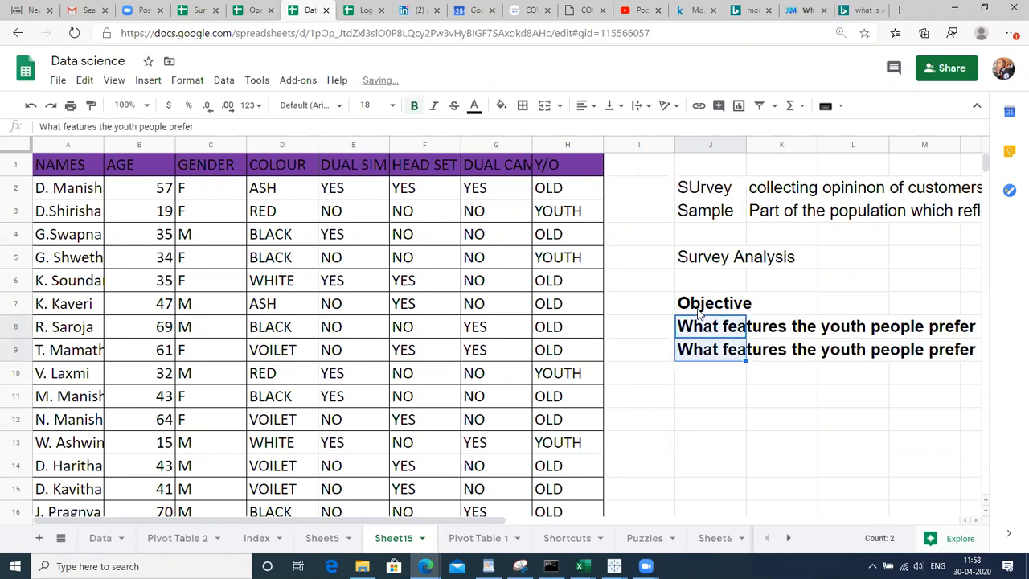
Change the J9 copy to 'What features the old people prefer'
{"action": "key", "text": "Down"}
{"action": "key", "text": "F2"}
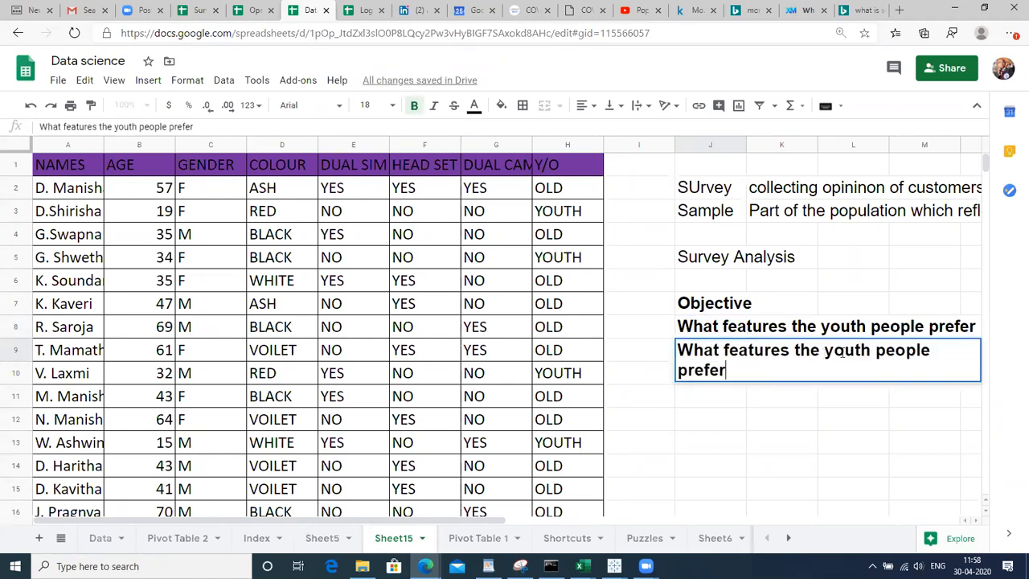
{"action": "double_click", "coordinate": [844, 350]}
{"action": "type", "text": "ol"}
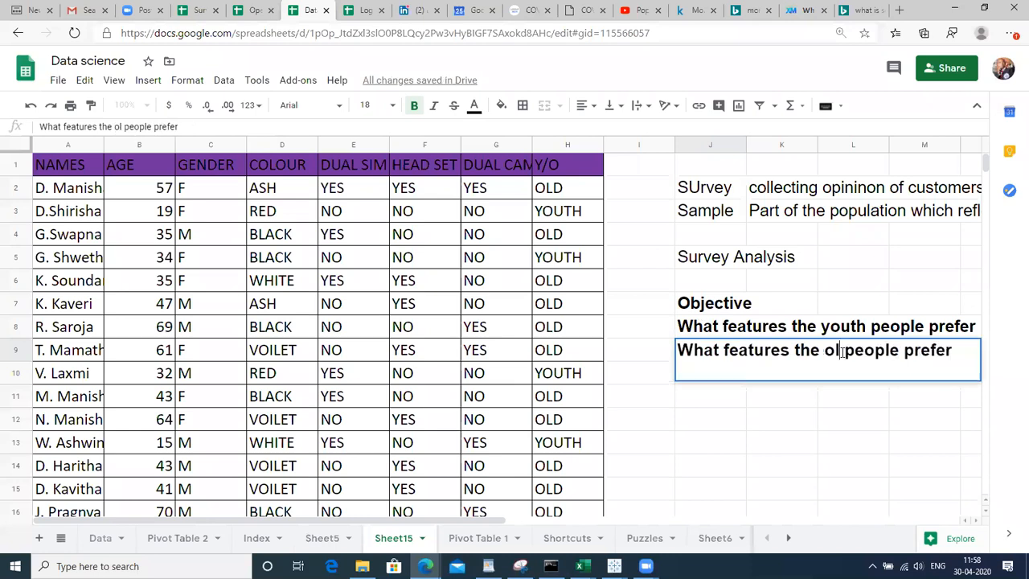
{"action": "type", "text": "d"}
{"action": "key", "text": "Return"}
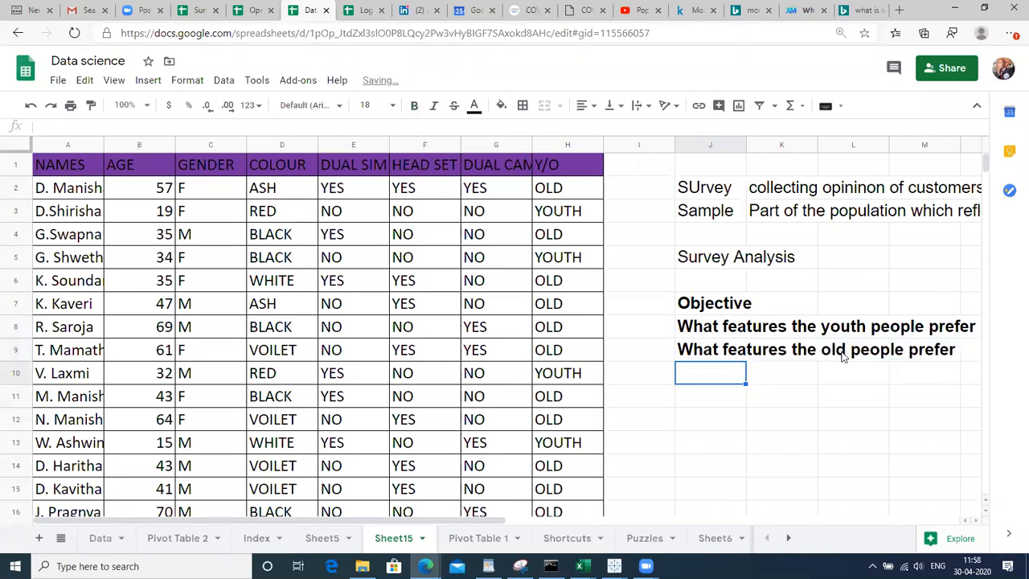
{"action": "key", "text": "Up"}
{"action": "key", "text": "Up"}
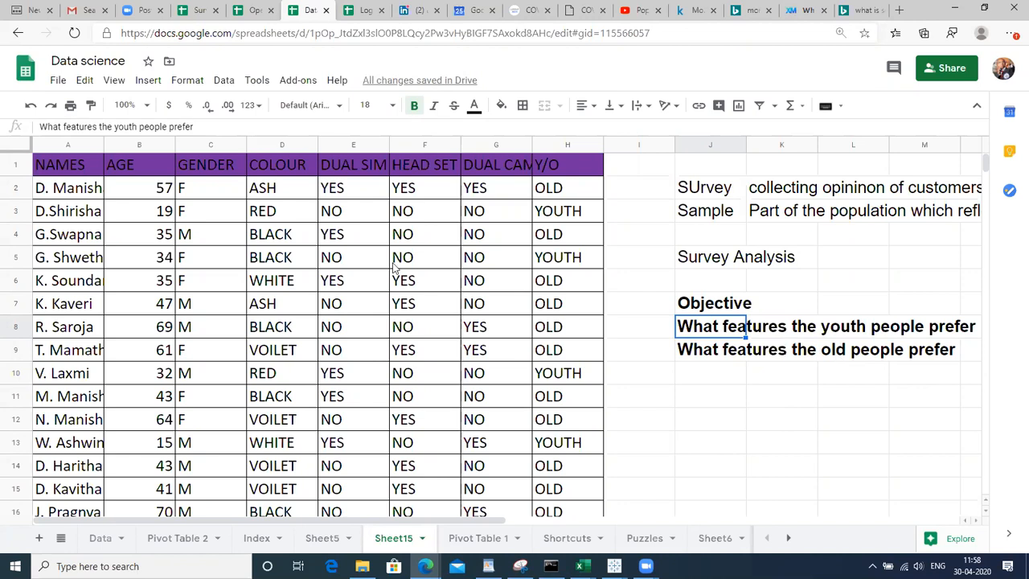
Select the whole survey data table
{"action": "left_click", "coordinate": [86, 352]}
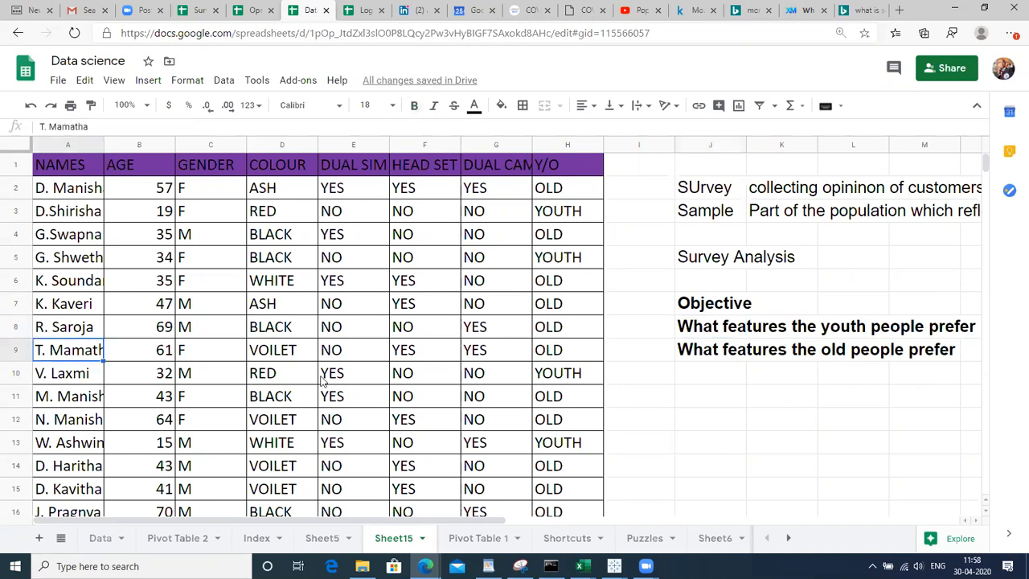
{"action": "left_click", "coordinate": [721, 311]}
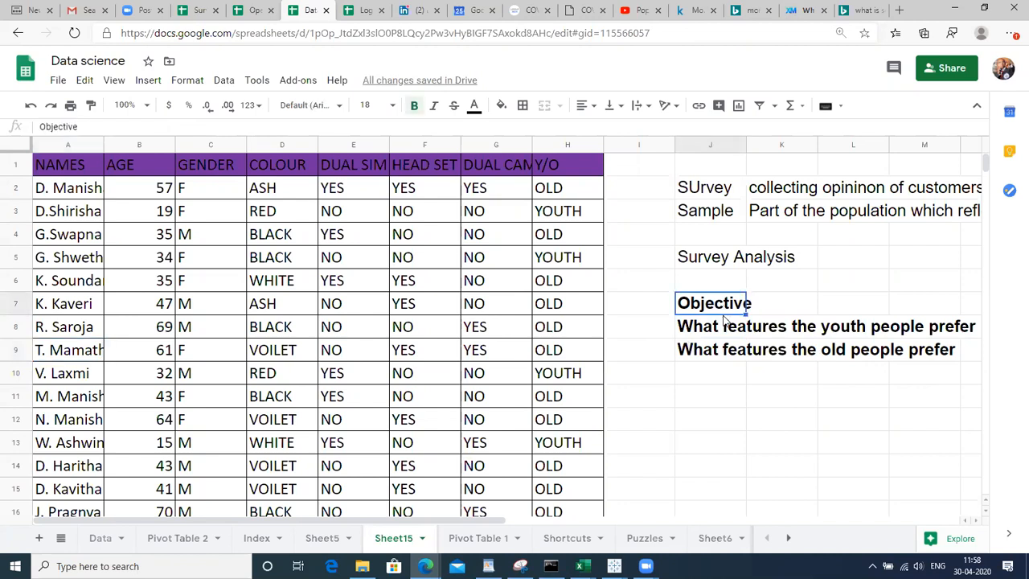
{"action": "left_click", "coordinate": [712, 334]}
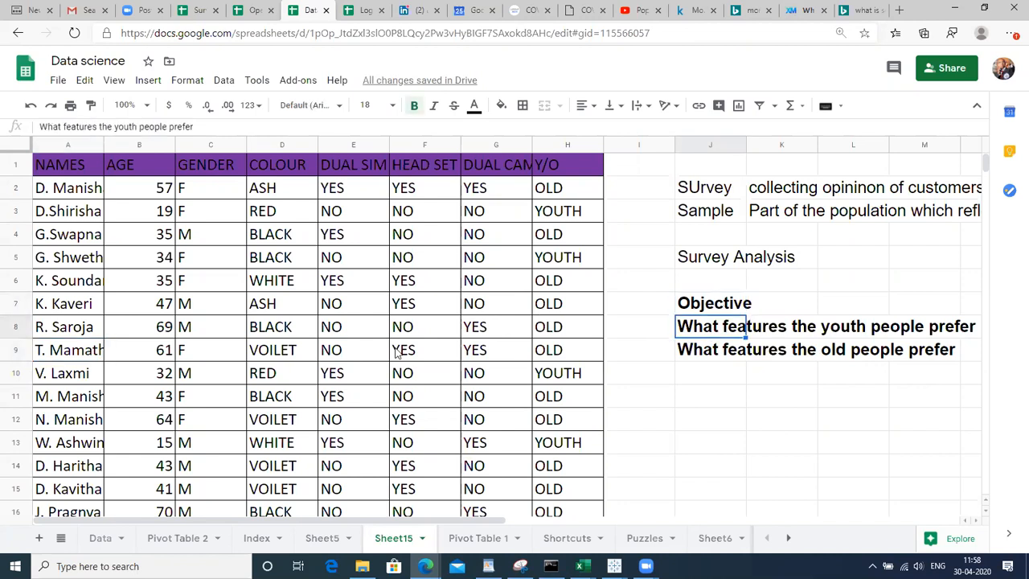
{"action": "left_click", "coordinate": [101, 336]}
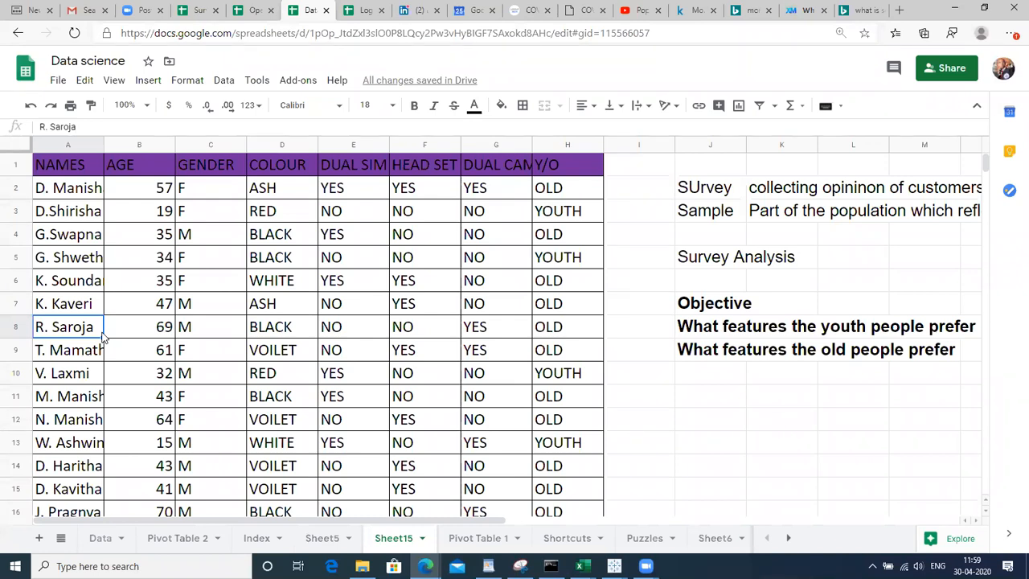
{"action": "key", "text": "ctrl+a"}
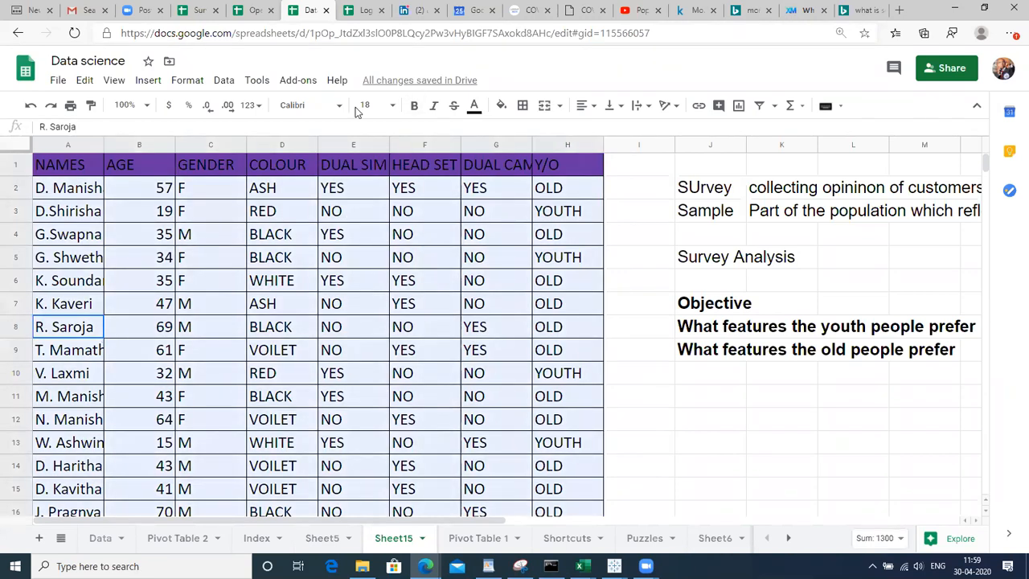
Create a pivot table on a new sheet with COLOUR as its rows
{"action": "left_click", "coordinate": [224, 81]}
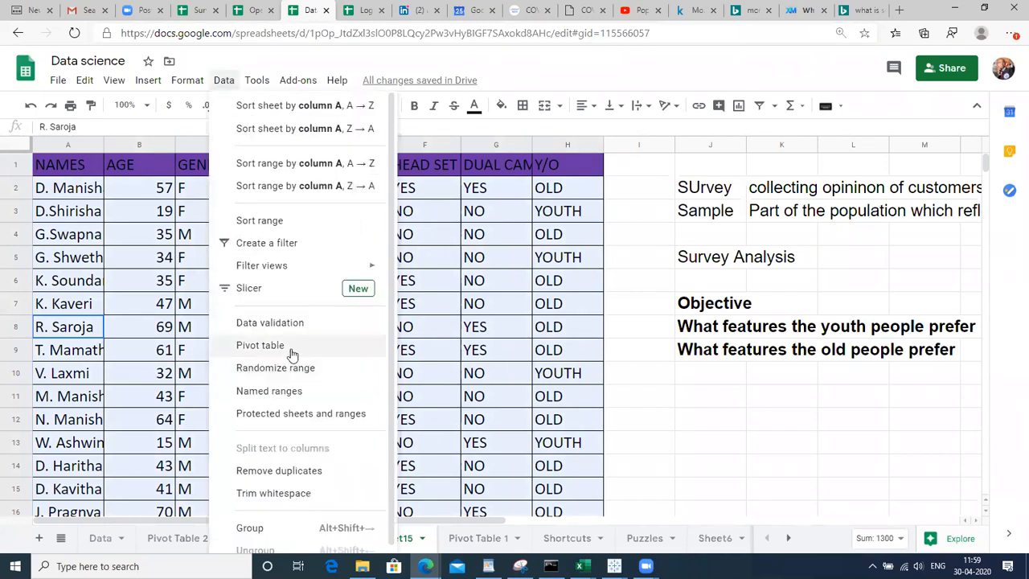
{"action": "left_click", "coordinate": [275, 347]}
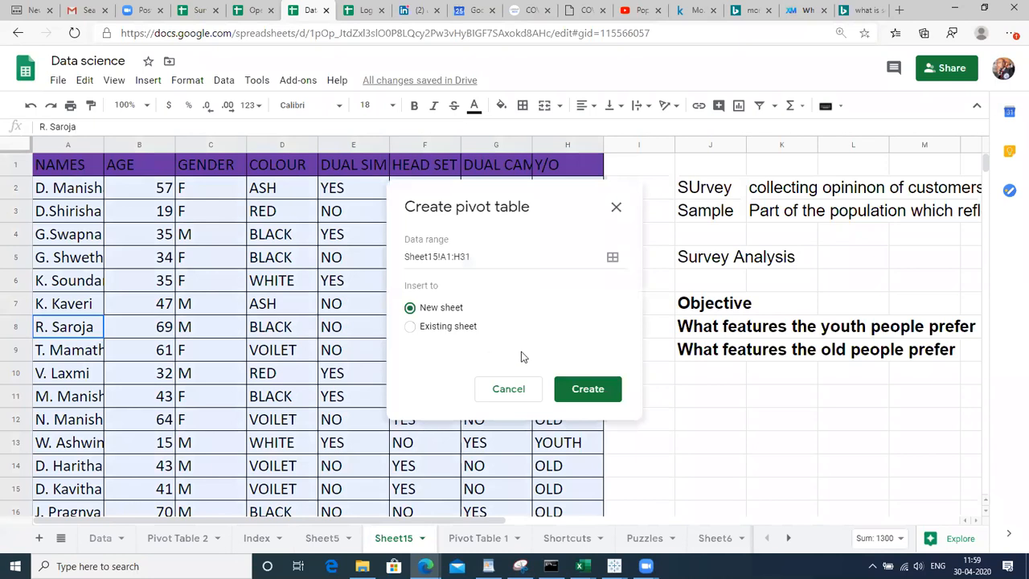
{"action": "left_click", "coordinate": [587, 392]}
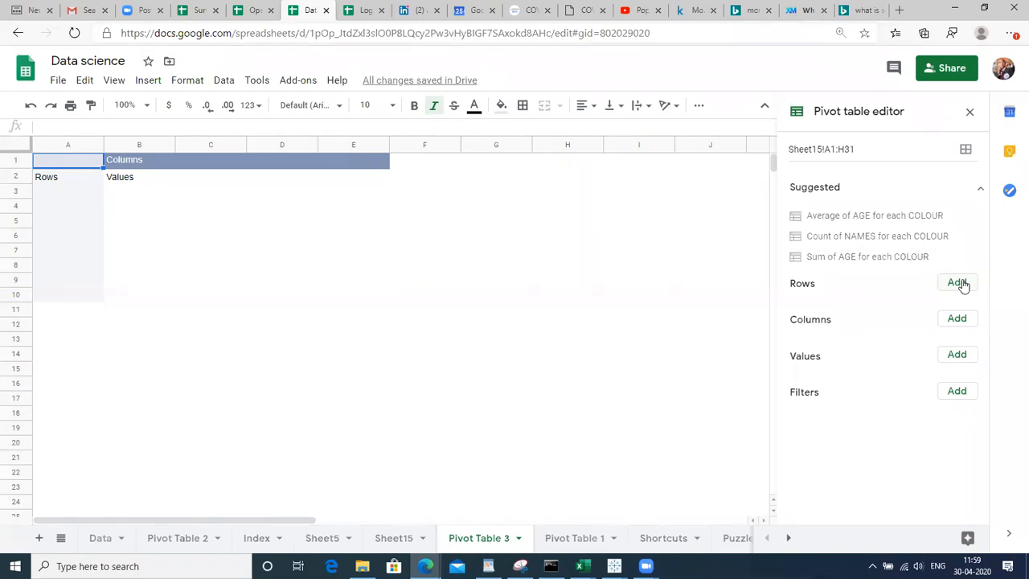
{"action": "left_click", "coordinate": [960, 283]}
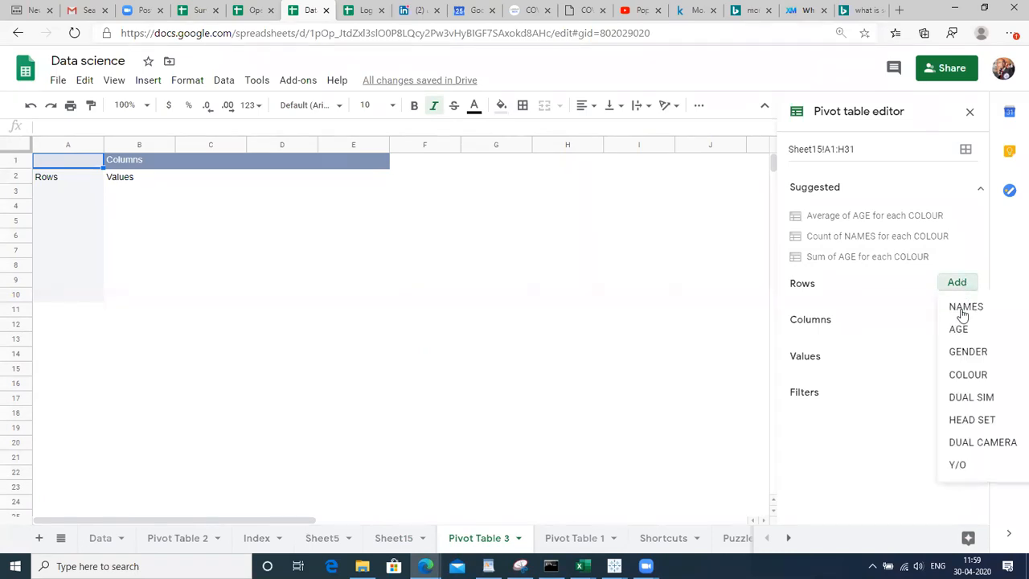
{"action": "left_click", "coordinate": [956, 374]}
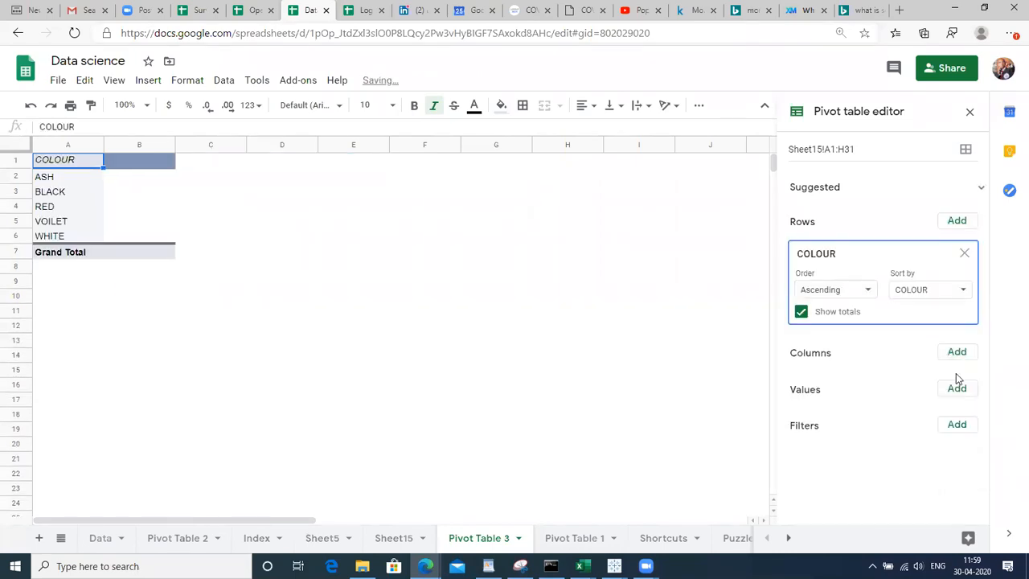
Add a COUNTA of COLOUR as the values, then go back to Sheet15
{"action": "left_click", "coordinate": [958, 354]}
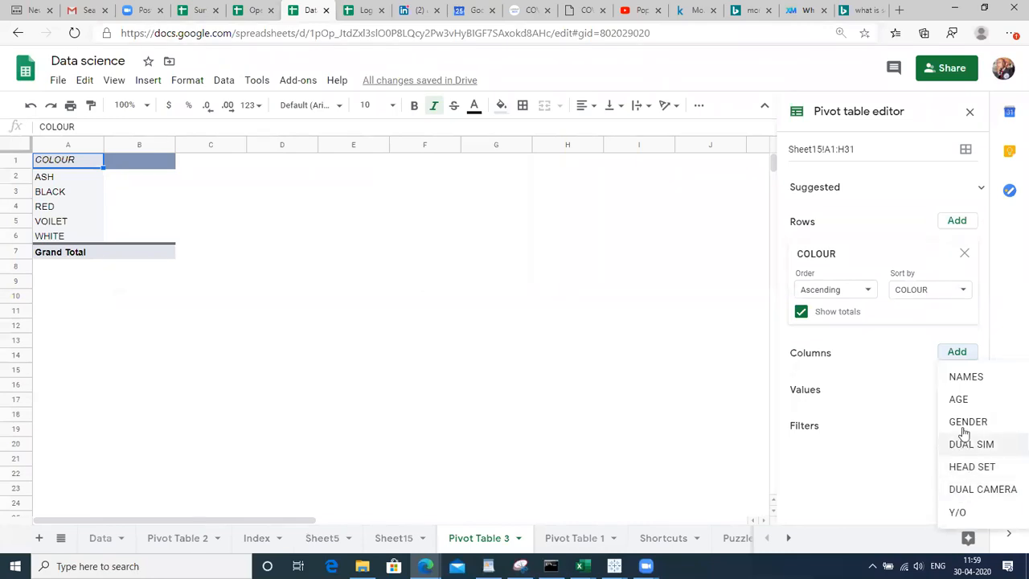
{"action": "left_click", "coordinate": [894, 376]}
{"action": "left_click", "coordinate": [956, 390]}
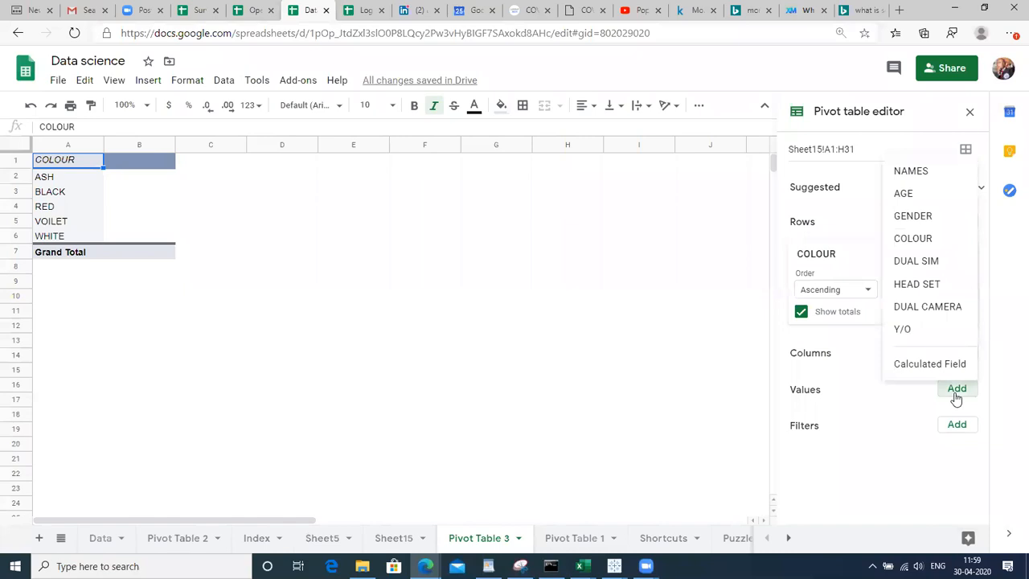
{"action": "left_click", "coordinate": [919, 238]}
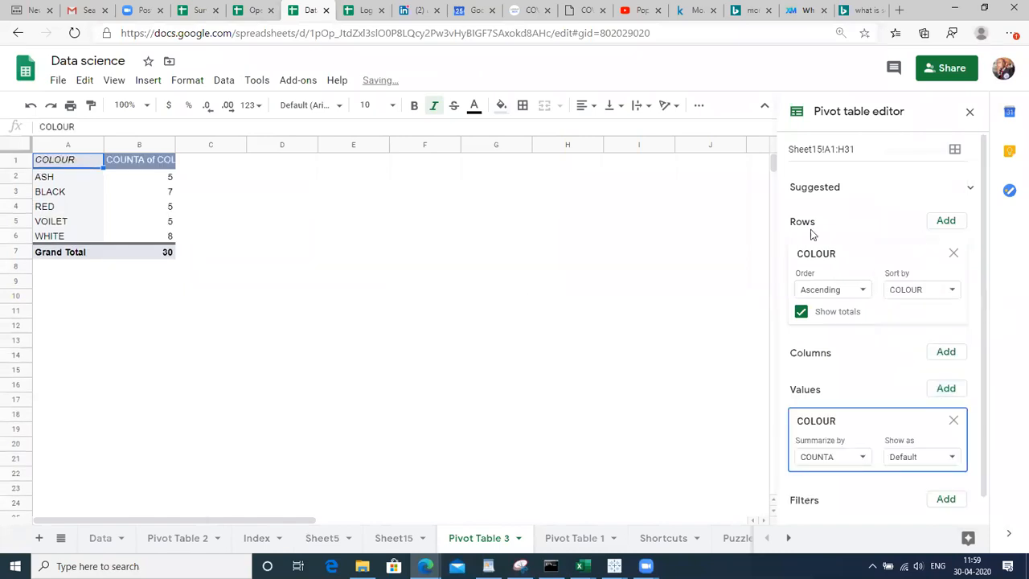
{"action": "left_click", "coordinate": [154, 185]}
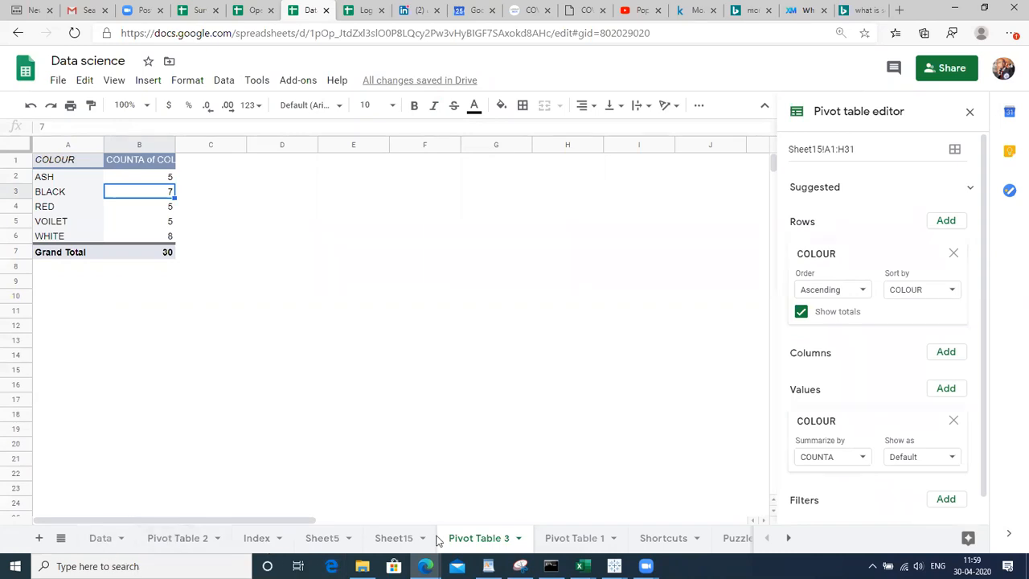
{"action": "left_click", "coordinate": [391, 540]}
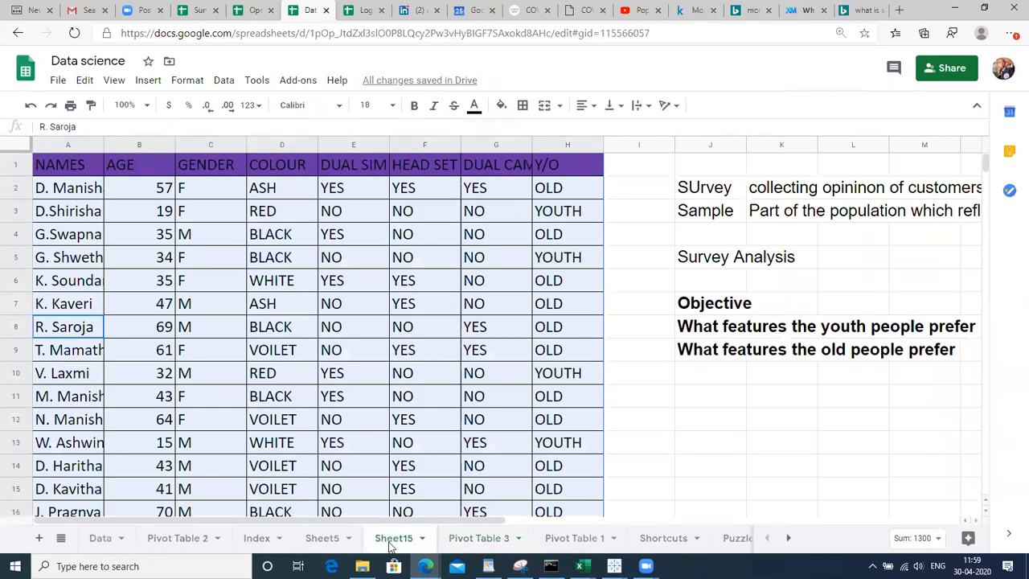
{"action": "left_click", "coordinate": [47, 426]}
{"action": "key", "text": "ctrl+Home"}
{"action": "key", "text": "Down"}
{"action": "key", "text": "ctrl+shift+Down"}
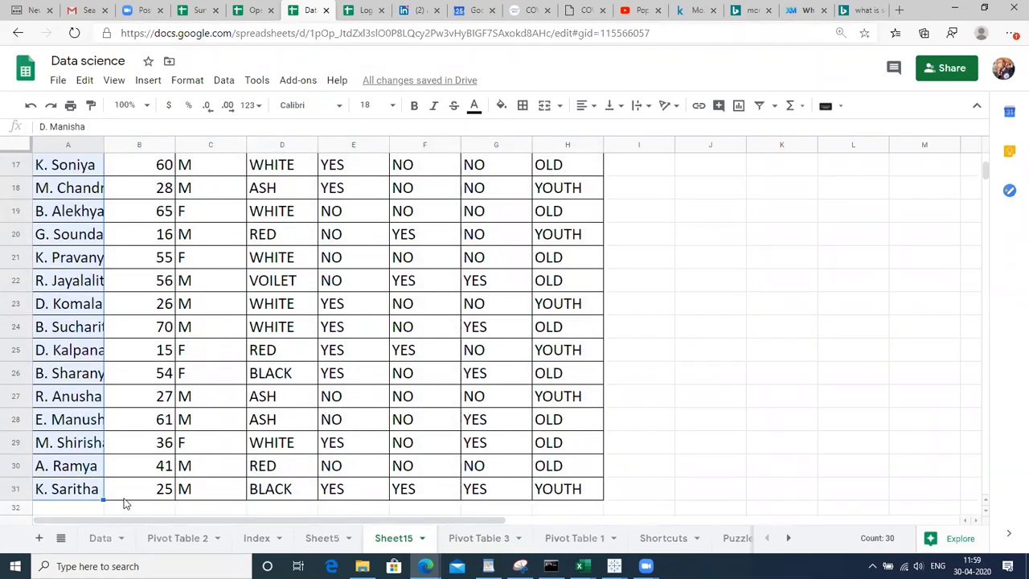
{"action": "left_click_drag", "start_coordinate": [124, 497], "coordinate": [483, 544]}
{"action": "left_click", "coordinate": [483, 544]}
{"action": "left_click", "coordinate": [201, 198]}
{"action": "left_click", "coordinate": [146, 180]}
{"action": "key", "text": "Left"}
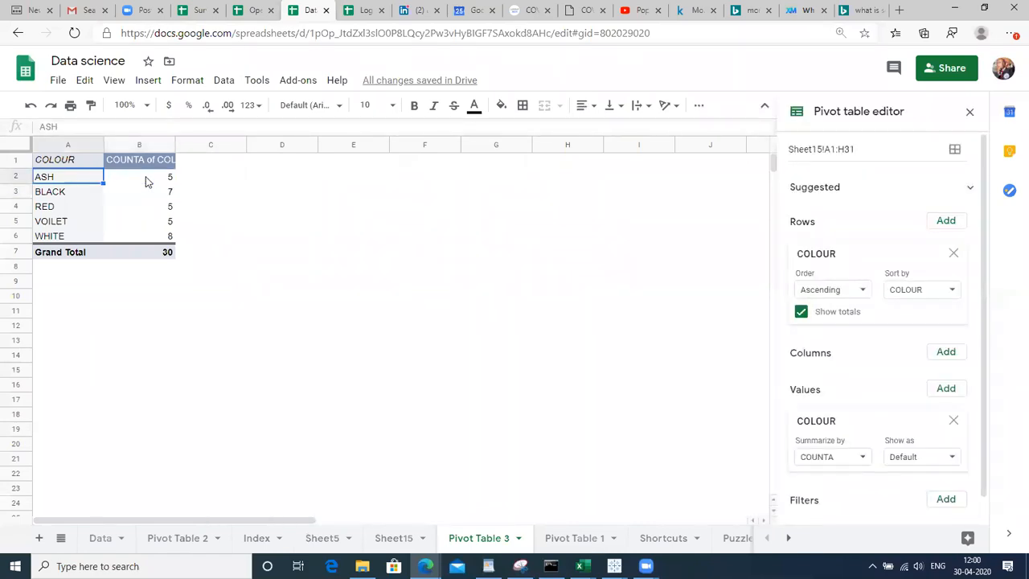
{"action": "key", "text": "Down"}
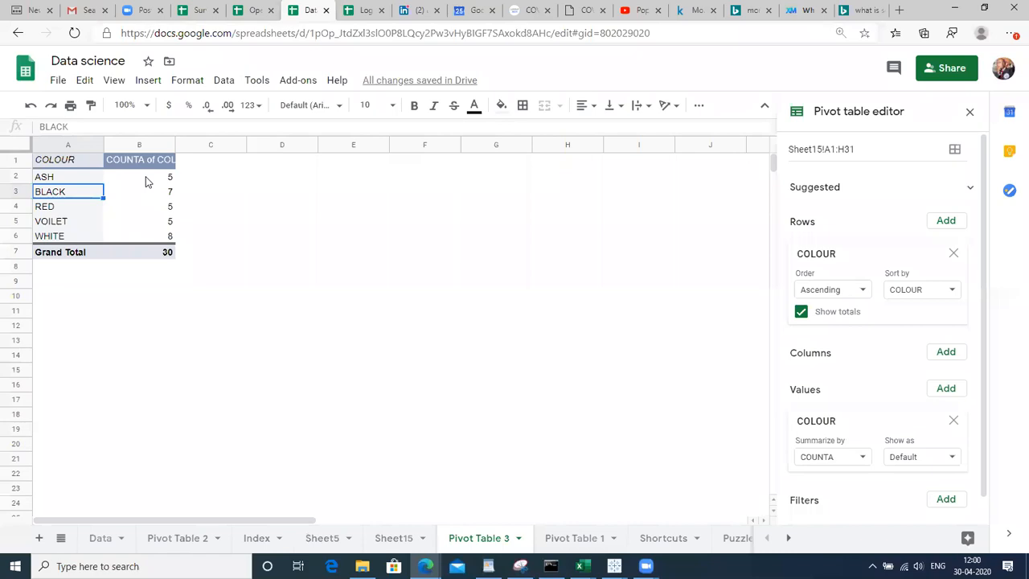
{"action": "left_click", "coordinate": [59, 165]}
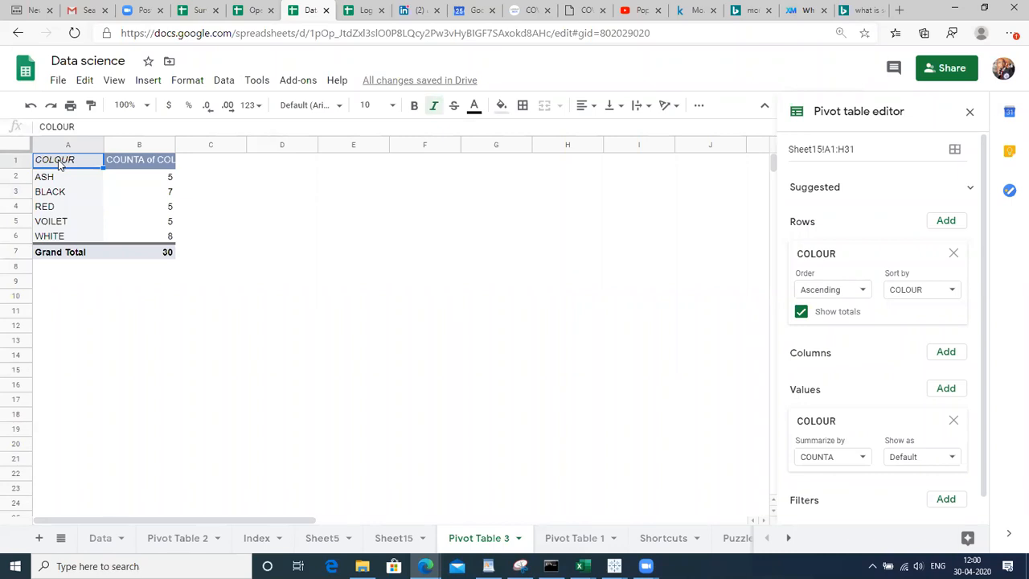
{"action": "key", "text": "shift+Right"}
{"action": "key", "text": "shift+Down"}
{"action": "key", "text": "shift+Down"}
{"action": "key", "text": "shift+Down"}
{"action": "key", "text": "shift+Down"}
{"action": "key", "text": "shift+Down"}
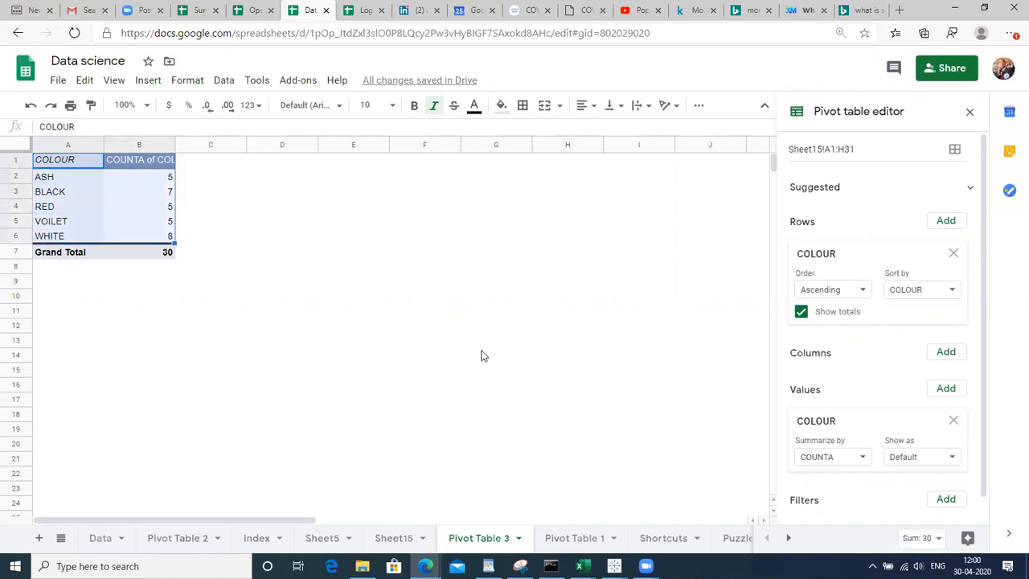
{"action": "left_click_drag", "start_coordinate": [980, 338], "coordinate": [1002, 410]}
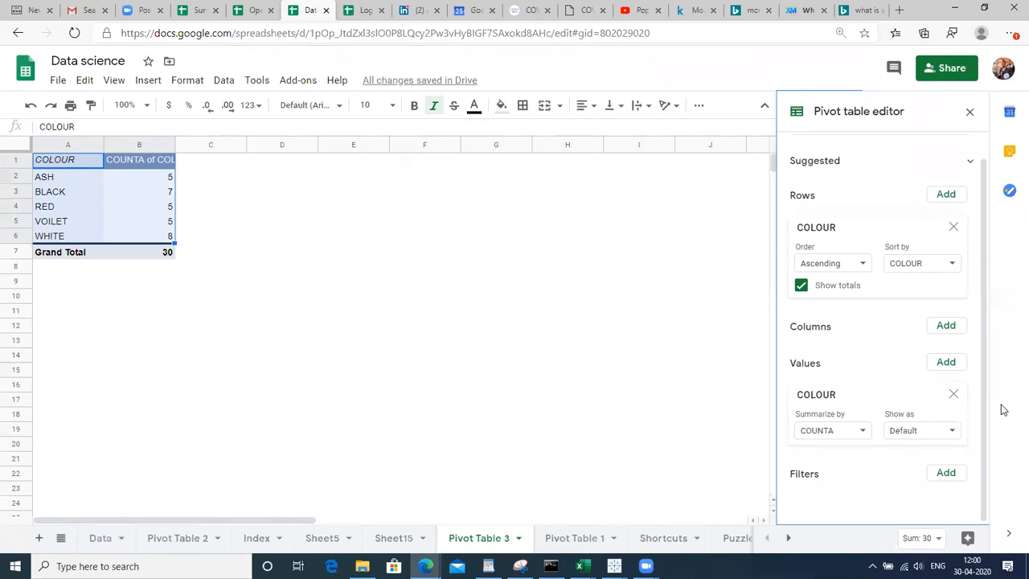
{"action": "left_click", "coordinate": [485, 288]}
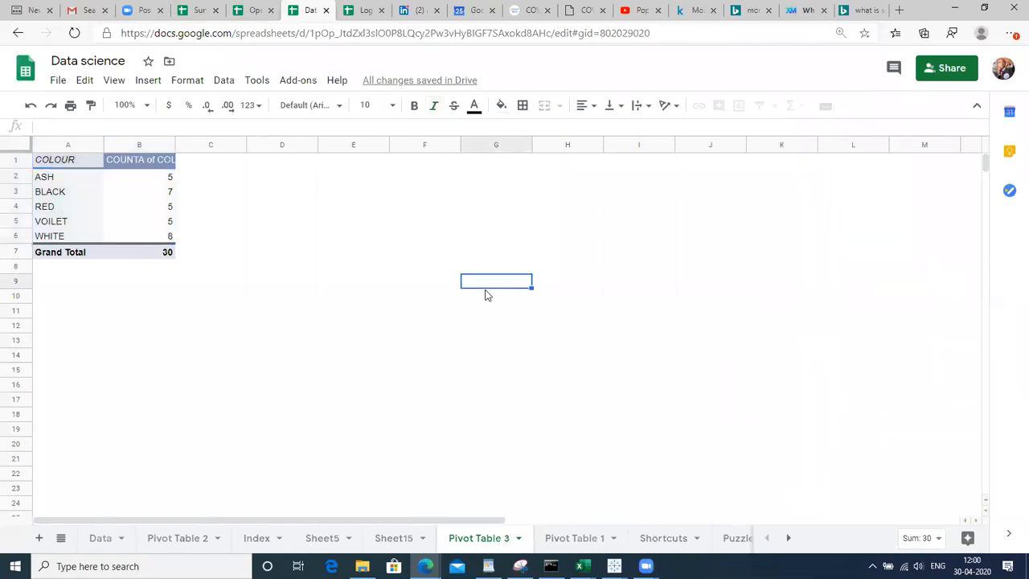
{"action": "left_click", "coordinate": [87, 206]}
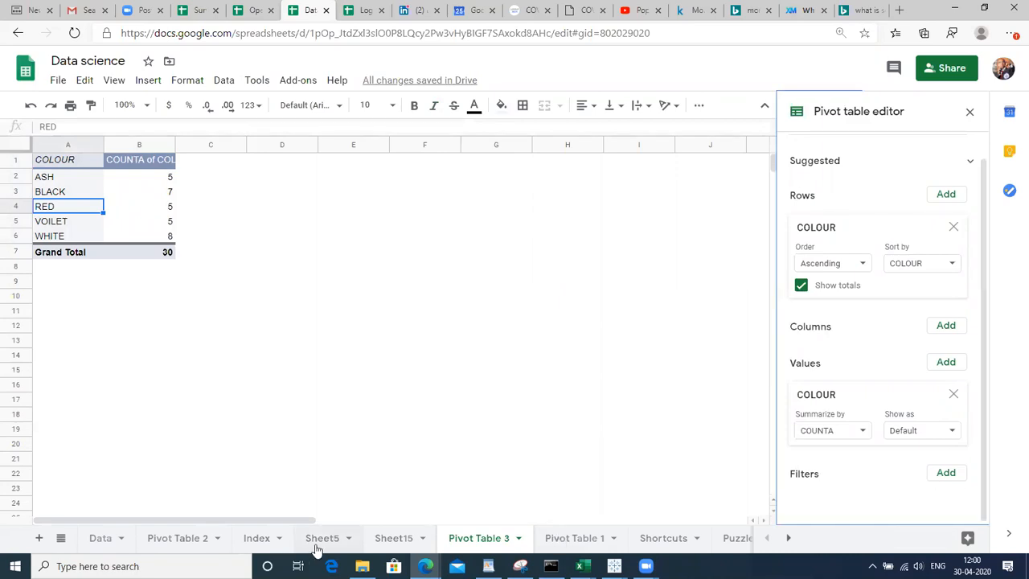
{"action": "left_click", "coordinate": [393, 538]}
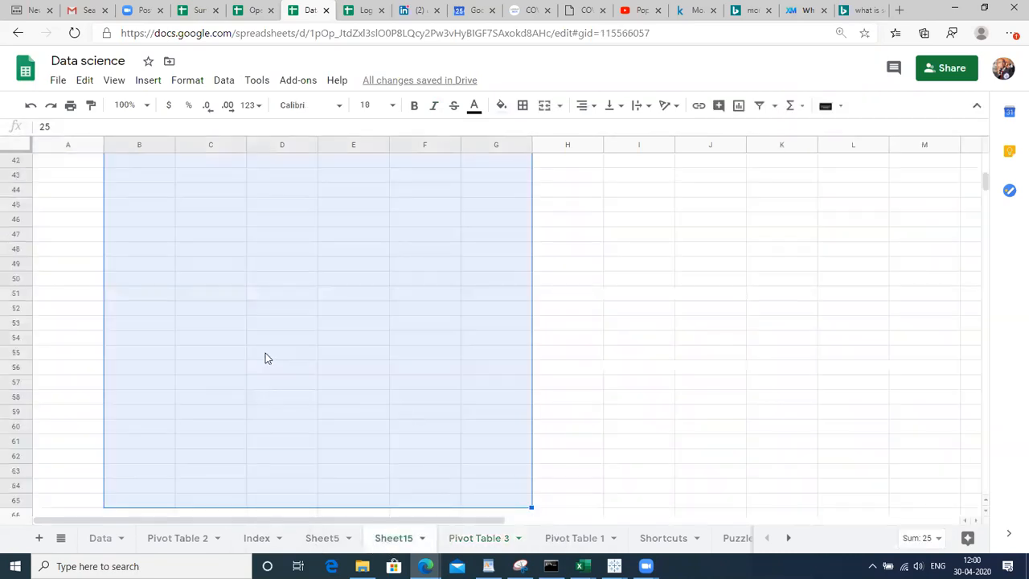
{"action": "left_click", "coordinate": [266, 357]}
{"action": "key", "text": "ctrl+Up"}
{"action": "key", "text": "Up"}
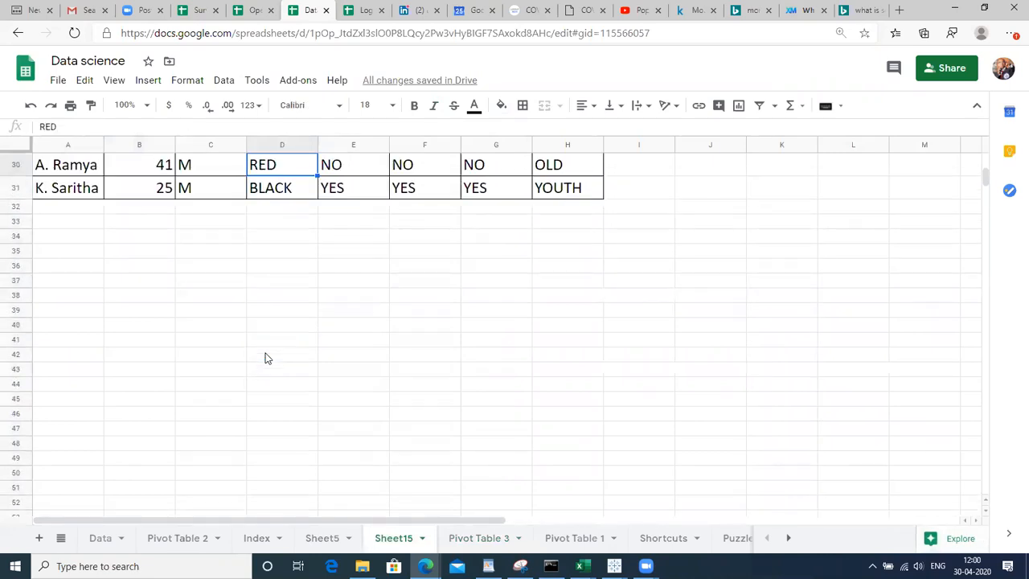
{"action": "key", "text": "ctrl+Up"}
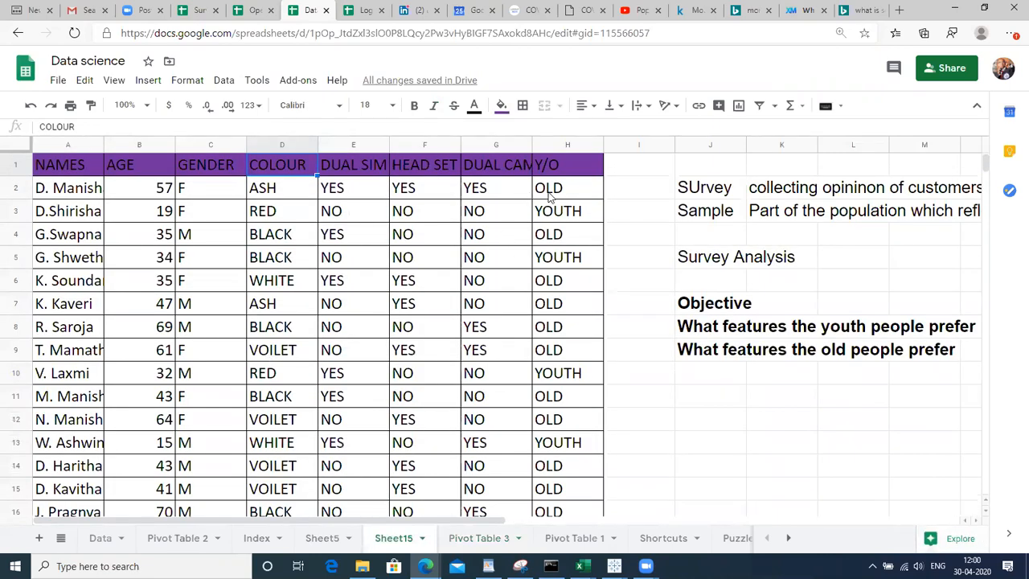
{"action": "left_click", "coordinate": [548, 196]}
{"action": "key", "text": "Down"}
{"action": "key", "text": "Up"}
{"action": "key", "text": "Down"}
{"action": "key", "text": "Down"}
{"action": "key", "text": "Down"}
{"action": "left_click", "coordinate": [549, 197]}
{"action": "key", "text": "Left"}
{"action": "key", "text": "Left"}
{"action": "key", "text": "Right"}
{"action": "key", "text": "Left"}
{"action": "key", "text": "Left"}
{"action": "key", "text": "Left"}
{"action": "key", "text": "Left"}
{"action": "key", "text": "Left"}
{"action": "key", "text": "Right"}
{"action": "key", "text": "Right"}
{"action": "key", "text": "Right"}
{"action": "key", "text": "Right"}
{"action": "key", "text": "Right"}
{"action": "key", "text": "Right"}
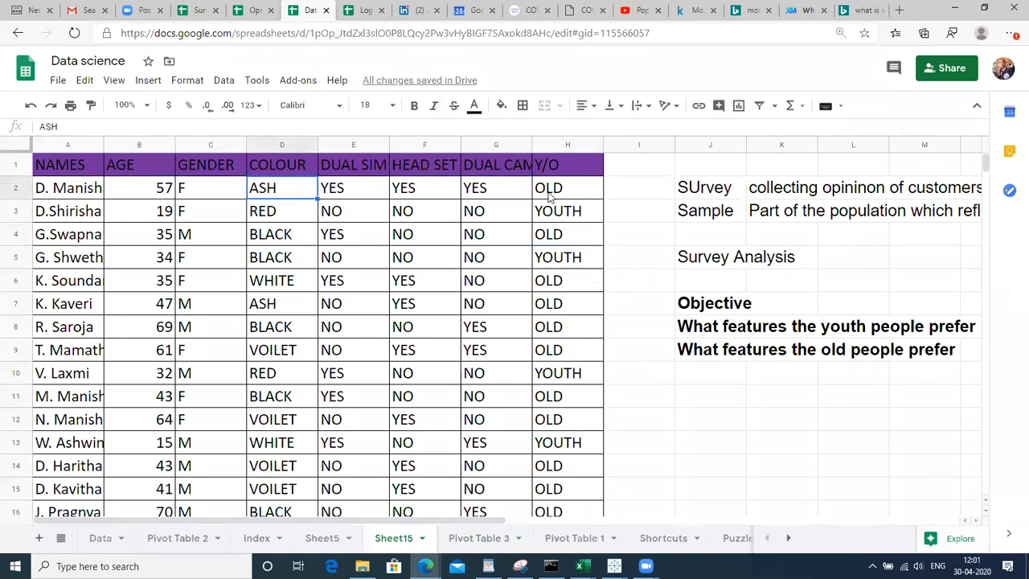
{"action": "key", "text": "Down"}
{"action": "key", "text": "Down"}
{"action": "key", "text": "Down"}
{"action": "key", "text": "Down"}
{"action": "key", "text": "Up"}
{"action": "key", "text": "Up"}
{"action": "key", "text": "Up"}
{"action": "key", "text": "Up"}
{"action": "key", "text": "Up"}
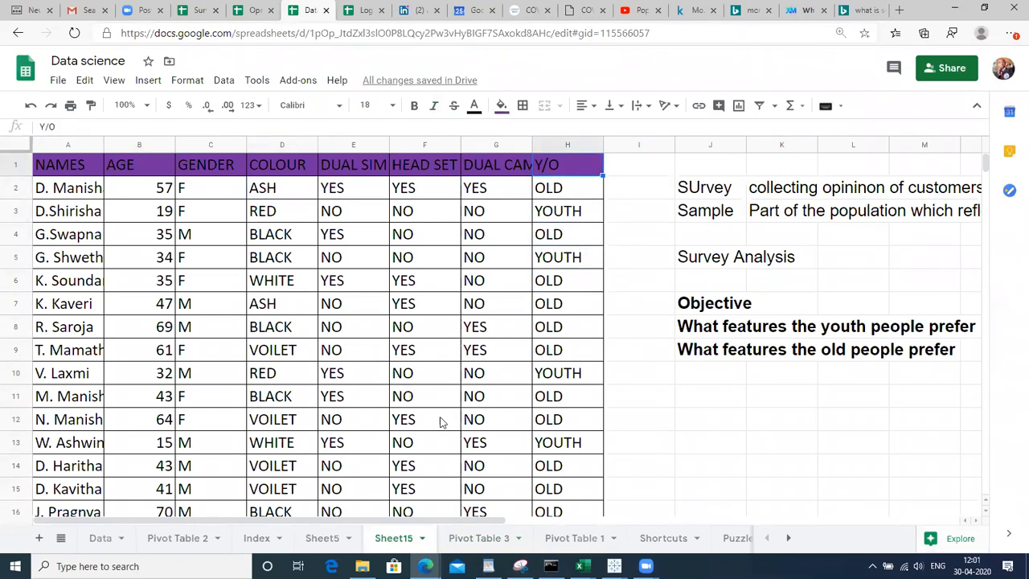
{"action": "left_click", "coordinate": [473, 544]}
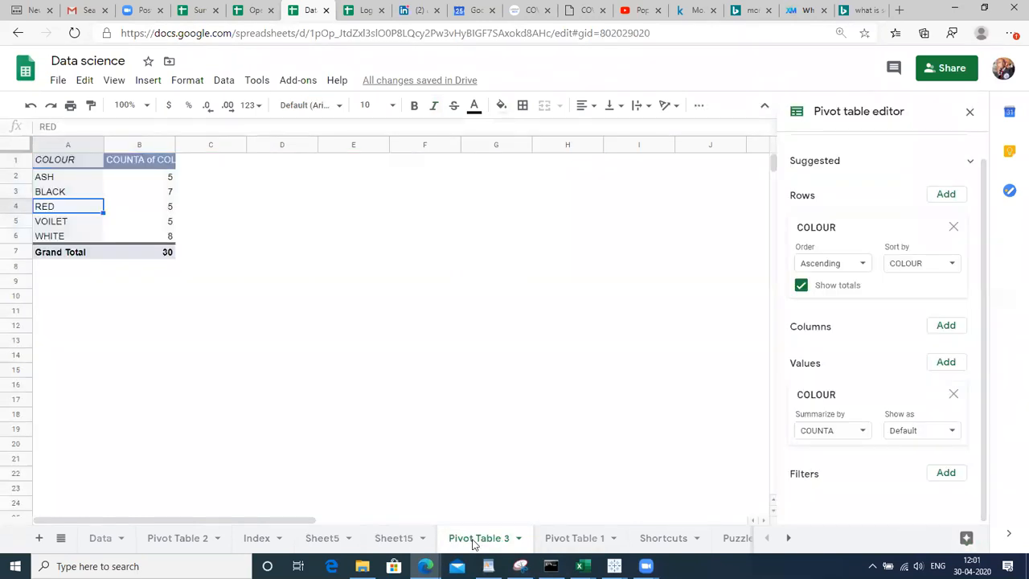
Add a Y/O filter to the colour pivot that excludes OLD respondents
{"action": "left_click_drag", "start_coordinate": [983, 388], "coordinate": [985, 505]}
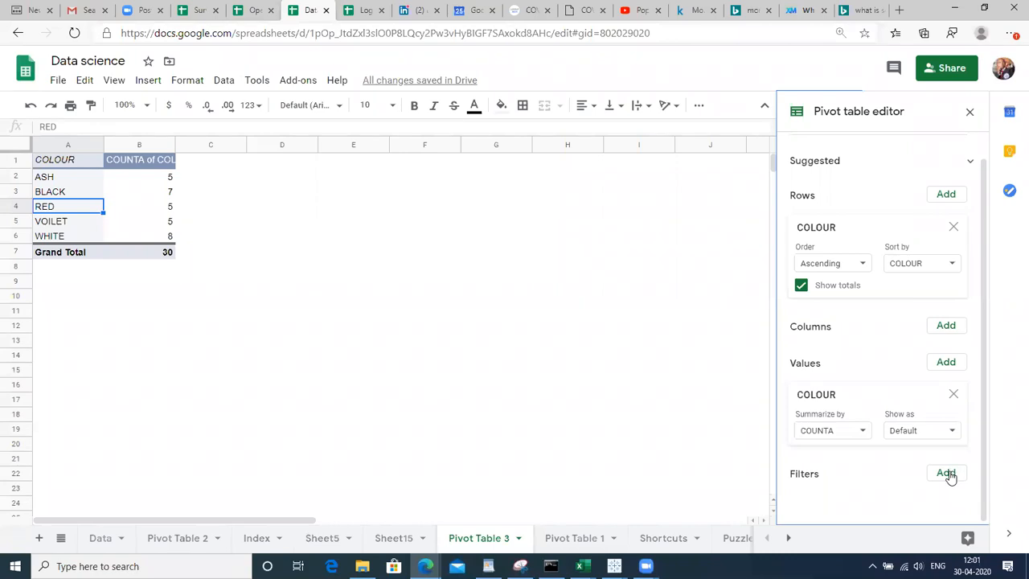
{"action": "left_click", "coordinate": [947, 474]}
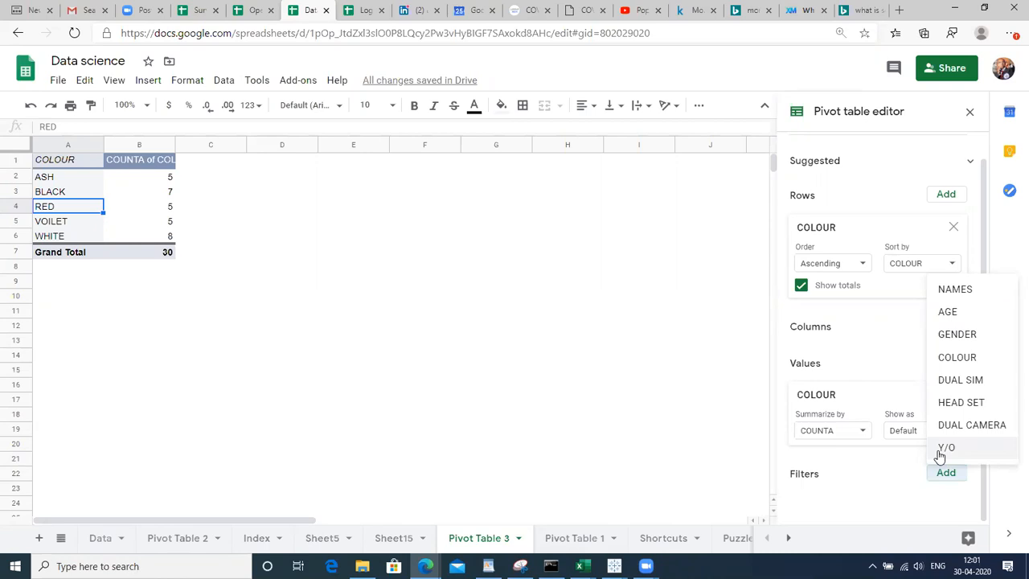
{"action": "left_click", "coordinate": [945, 447]}
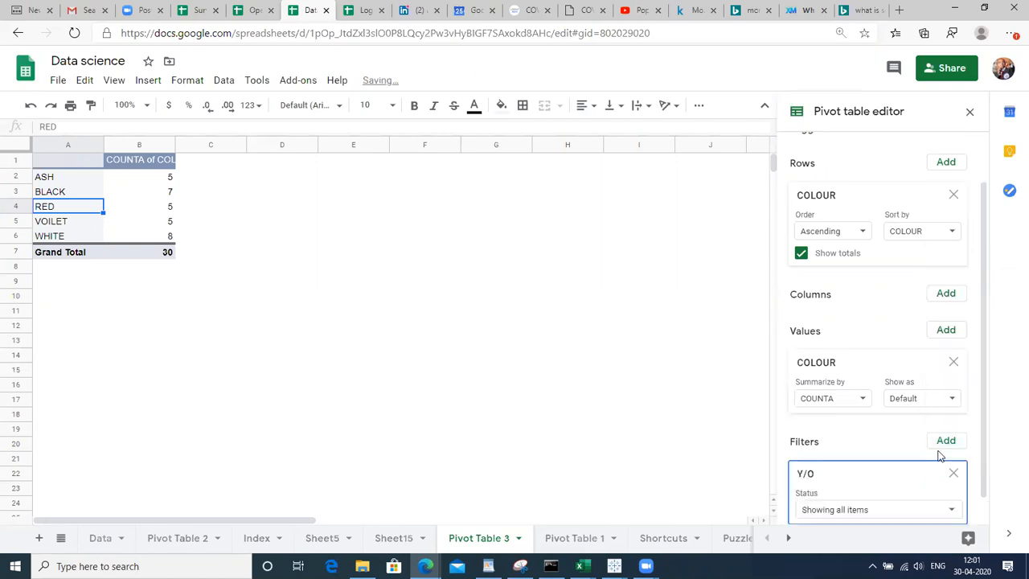
{"action": "left_click", "coordinate": [827, 515]}
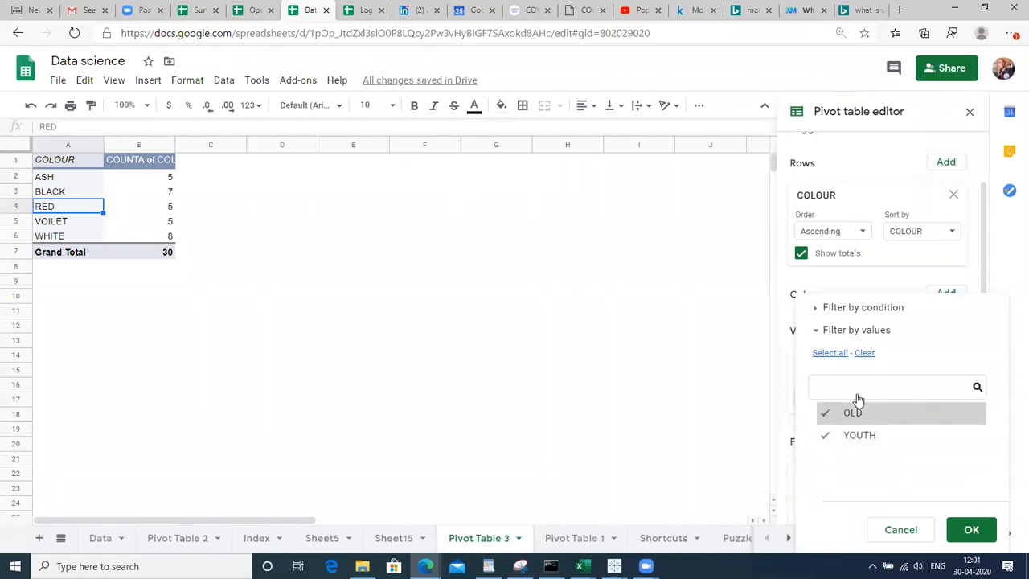
{"action": "left_click", "coordinate": [845, 413]}
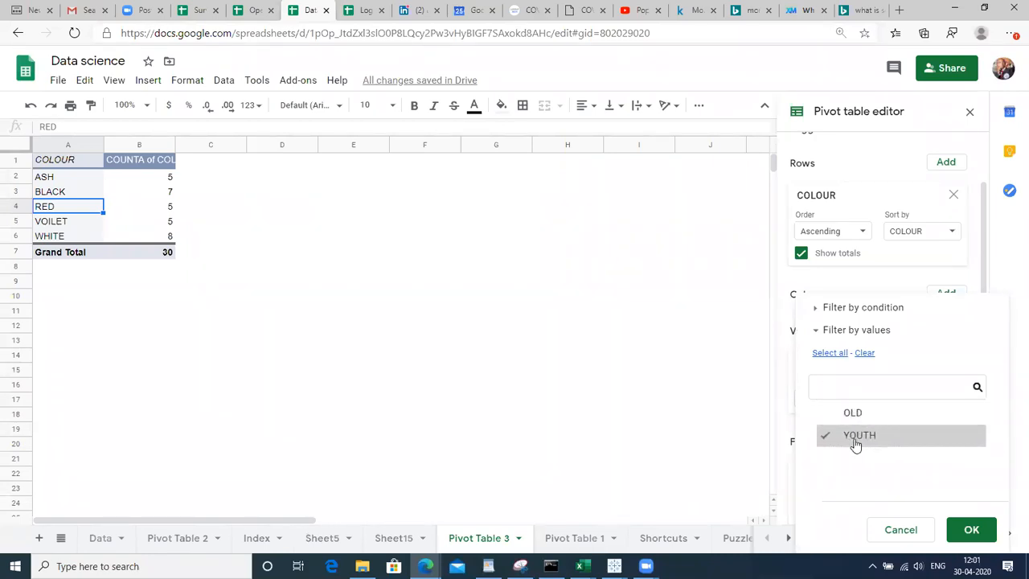
{"action": "left_click", "coordinate": [967, 537]}
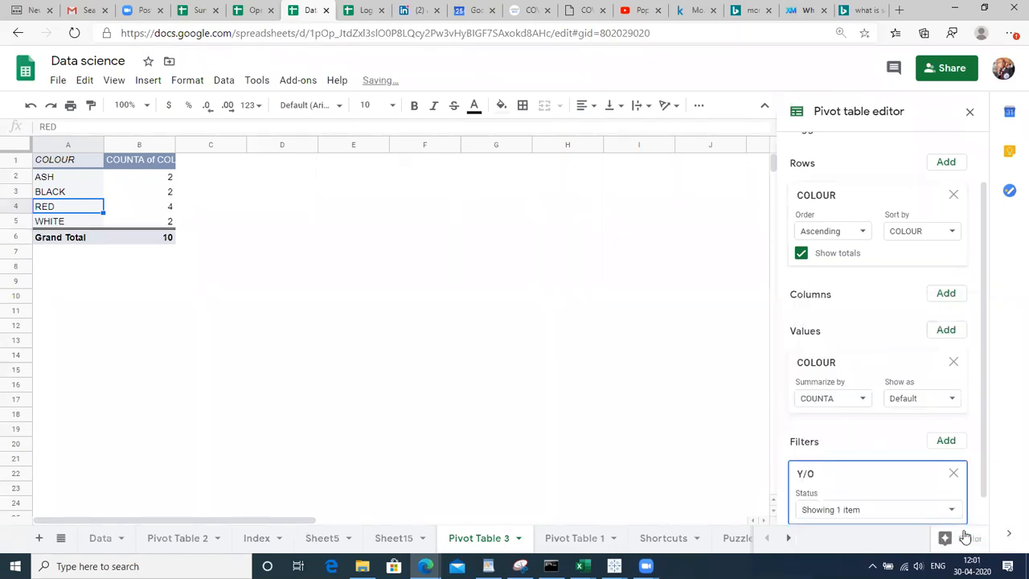
Review the youth colour counts and select the RED row, the highest at 4
{"action": "left_click", "coordinate": [183, 211]}
{"action": "key", "text": "Left"}
{"action": "key", "text": "Left"}
{"action": "key", "text": "Up"}
{"action": "key", "text": "Up"}
{"action": "key", "text": "Up"}
{"action": "key", "text": "Down"}
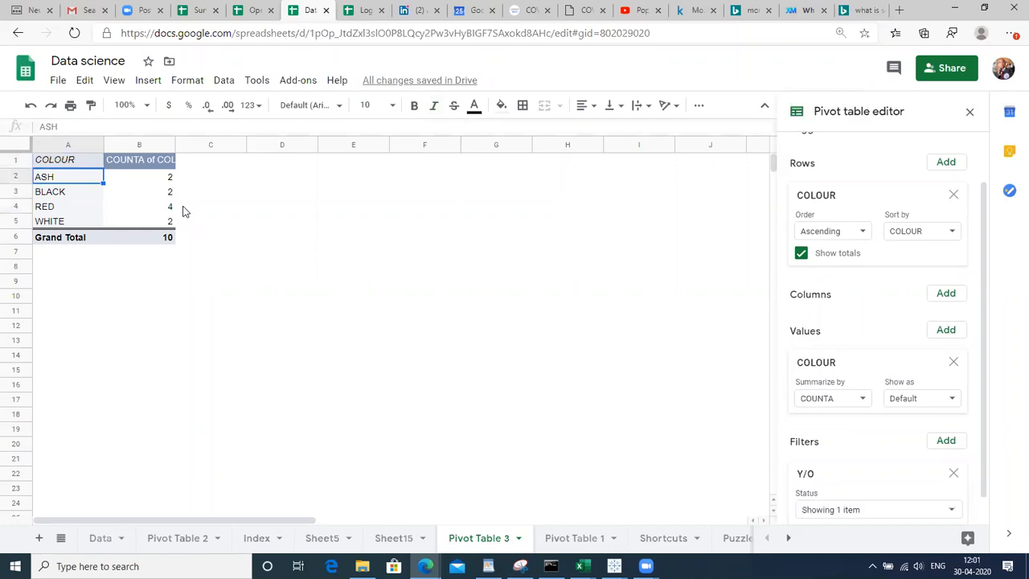
{"action": "key", "text": "Right"}
{"action": "key", "text": "Right"}
{"action": "key", "text": "Left"}
{"action": "key", "text": "Left"}
{"action": "key", "text": "Down"}
{"action": "key", "text": "Down"}
{"action": "key", "text": "Down"}
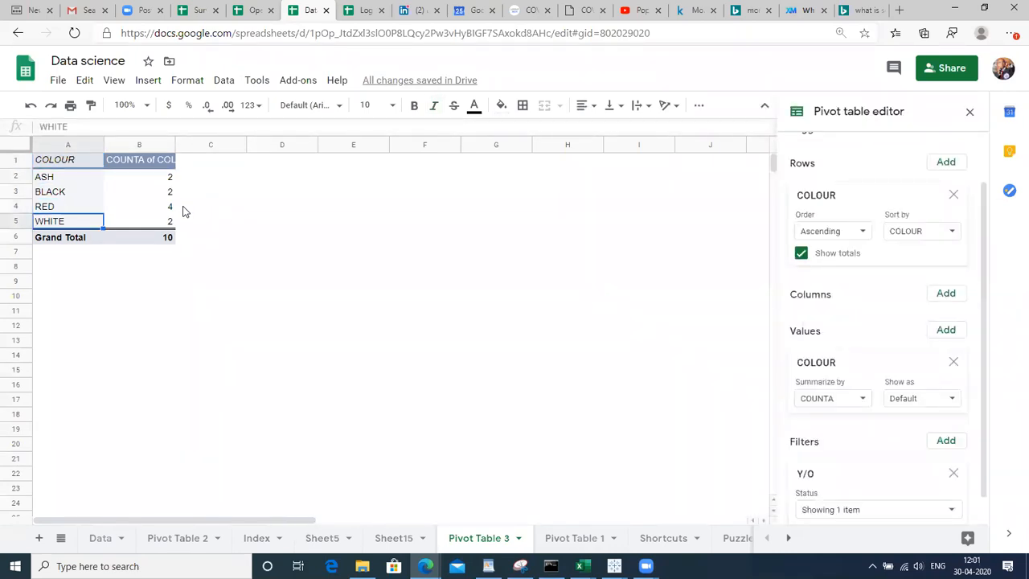
{"action": "key", "text": "Right"}
{"action": "key", "text": "Up"}
{"action": "key", "text": "Up"}
{"action": "key", "text": "Up"}
{"action": "key", "text": "Left"}
{"action": "key", "text": "Down"}
{"action": "key", "text": "Down"}
{"action": "key", "text": "Right"}
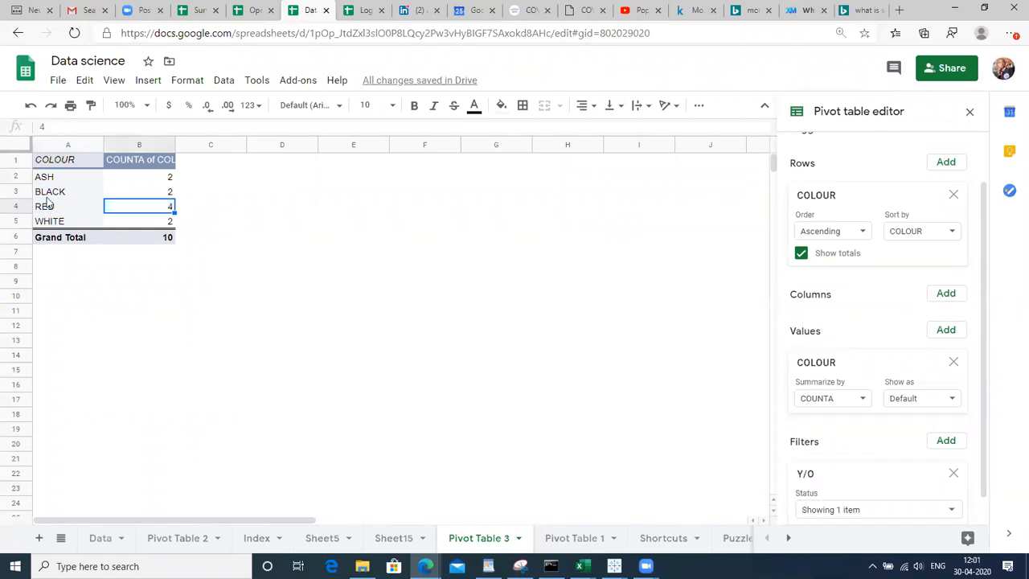
{"action": "left_click", "coordinate": [12, 206]}
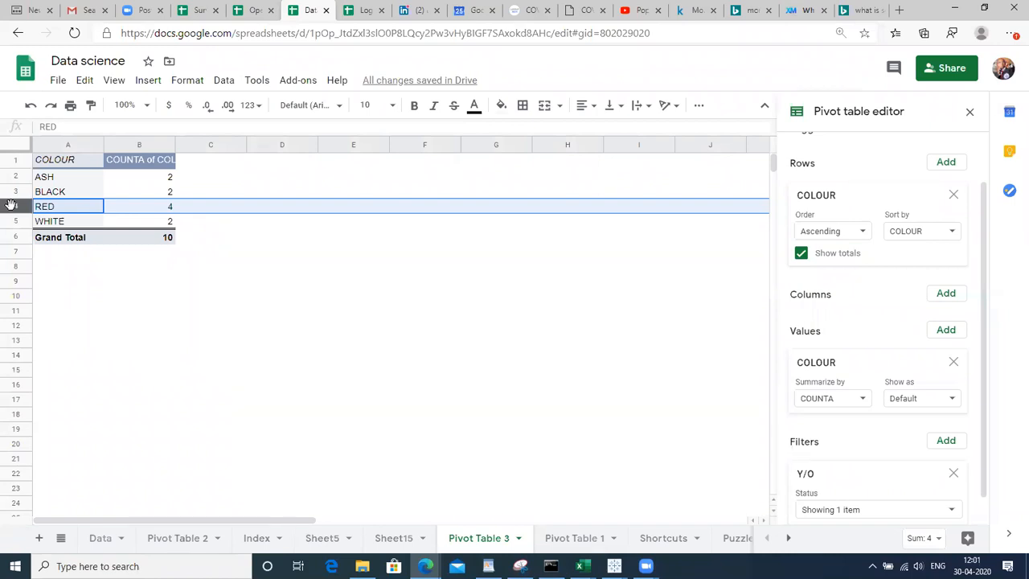
Enter =B2/B6 in C2 and fill it down to the Grand Total row
{"action": "left_click", "coordinate": [207, 184]}
{"action": "type", "text": "=B2"}
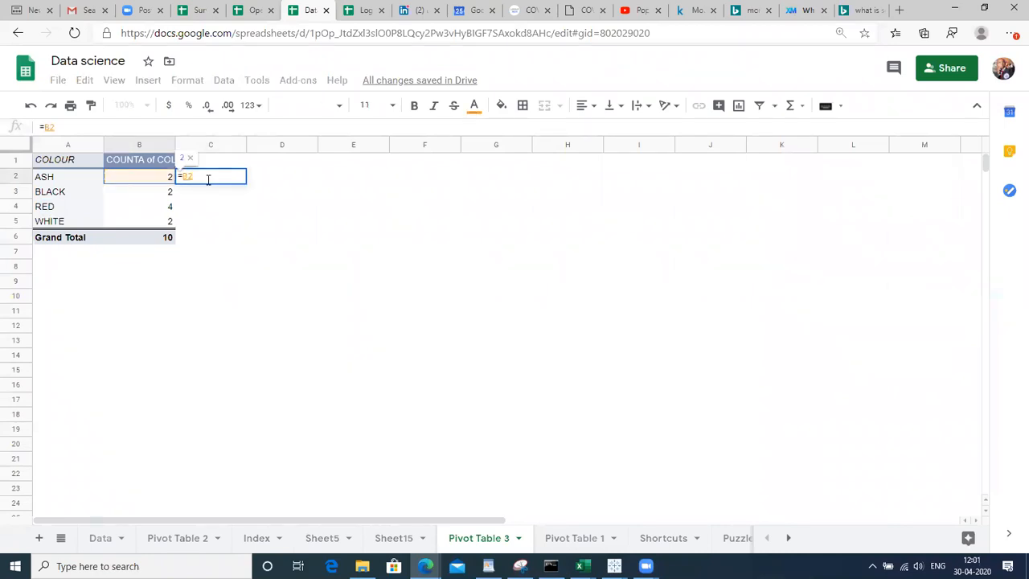
{"action": "type", "text": "/"}
{"action": "key", "text": "Down"}
{"action": "key", "text": "Down"}
{"action": "key", "text": "Down"}
{"action": "key", "text": "Down"}
{"action": "key", "text": "Left"}
{"action": "key", "text": "Return"}
{"action": "key", "text": "Up"}
{"action": "key", "text": "shift+Down"}
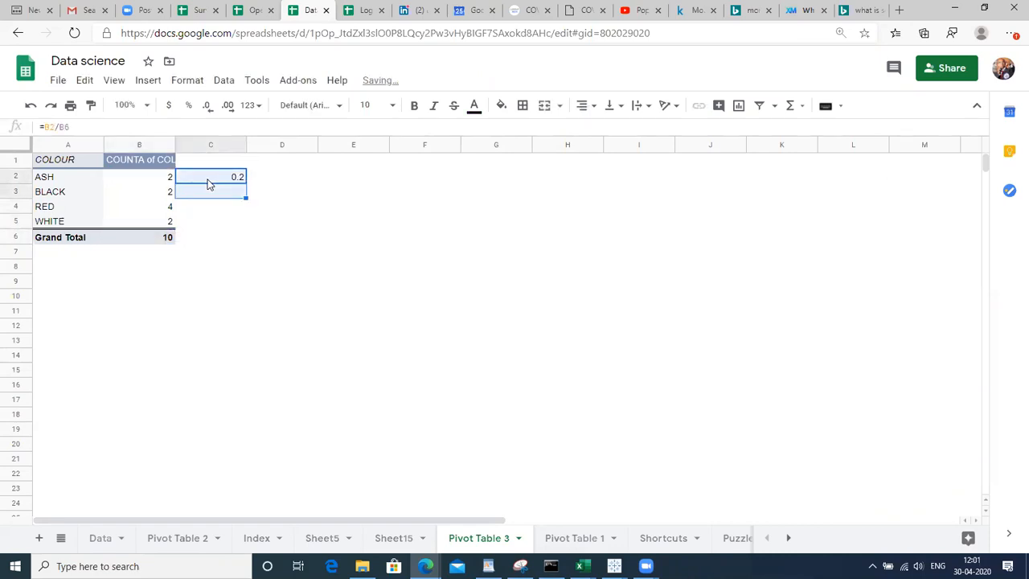
{"action": "key", "text": "shift+Down"}
{"action": "key", "text": "shift+Down"}
{"action": "key", "text": "shift+Down"}
{"action": "key", "text": "ctrl+d"}
{"action": "key", "text": "Up"}
Change C2's formula to use absolute $B$6 and refill it down column C
{"action": "key", "text": "Down"}
{"action": "key", "text": "F2"}
{"action": "key", "text": "F4"}
{"action": "key", "text": "Return"}
{"action": "key", "text": "Up"}
{"action": "key", "text": "shift+Down"}
{"action": "key", "text": "shift+Down"}
{"action": "key", "text": "shift+Down"}
{"action": "key", "text": "shift+Down"}
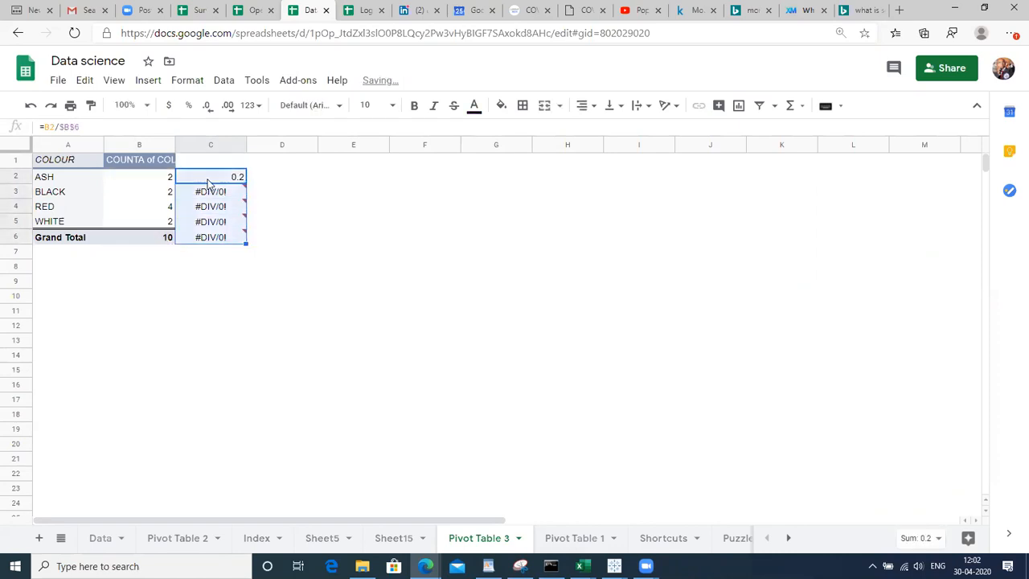
{"action": "key", "text": "ctrl+d"}
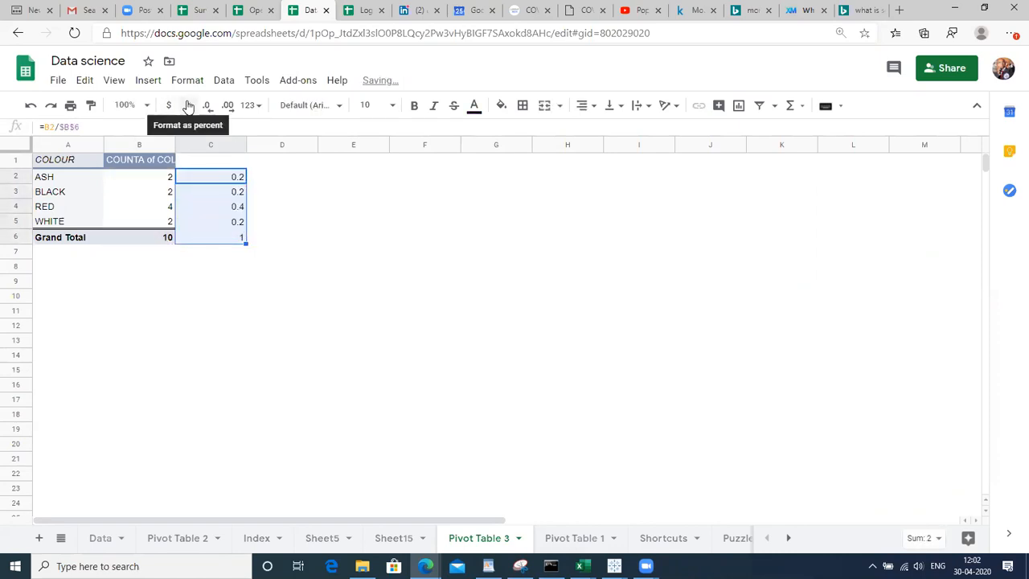
Format column C as percentages with one decimal place
{"action": "left_click", "coordinate": [188, 107]}
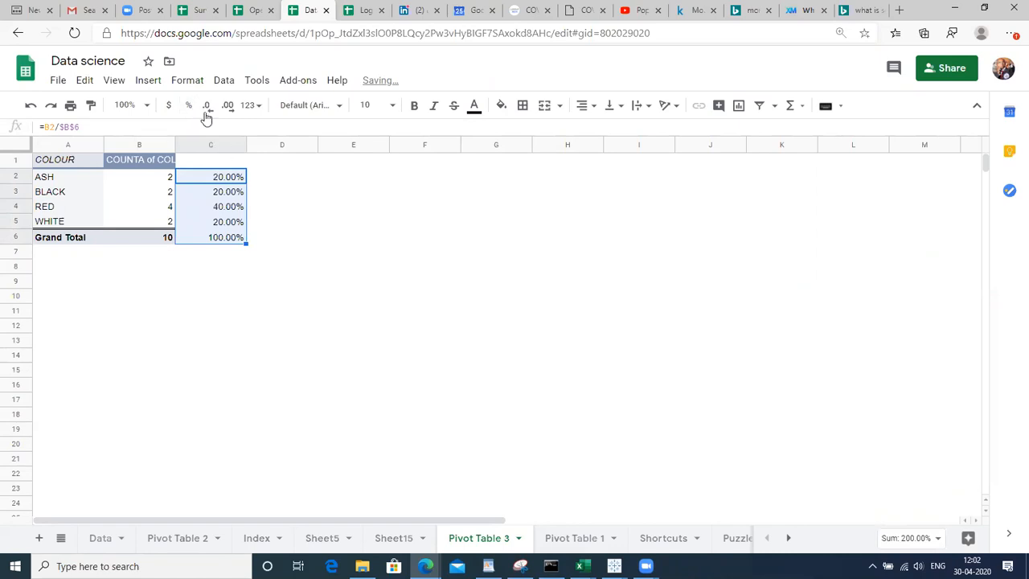
{"action": "left_click", "coordinate": [206, 107]}
{"action": "left_click", "coordinate": [269, 222]}
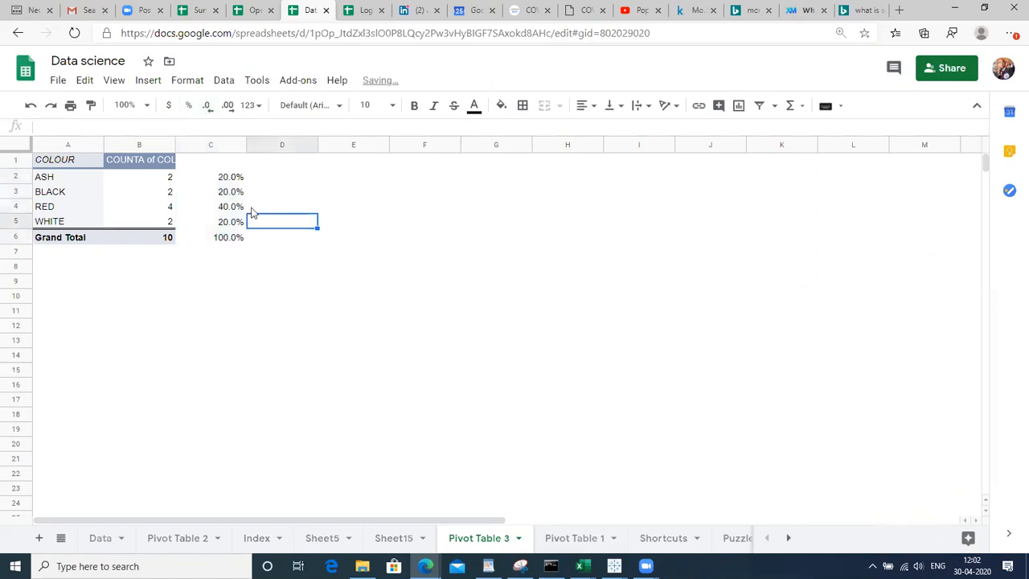
{"action": "left_click", "coordinate": [221, 207]}
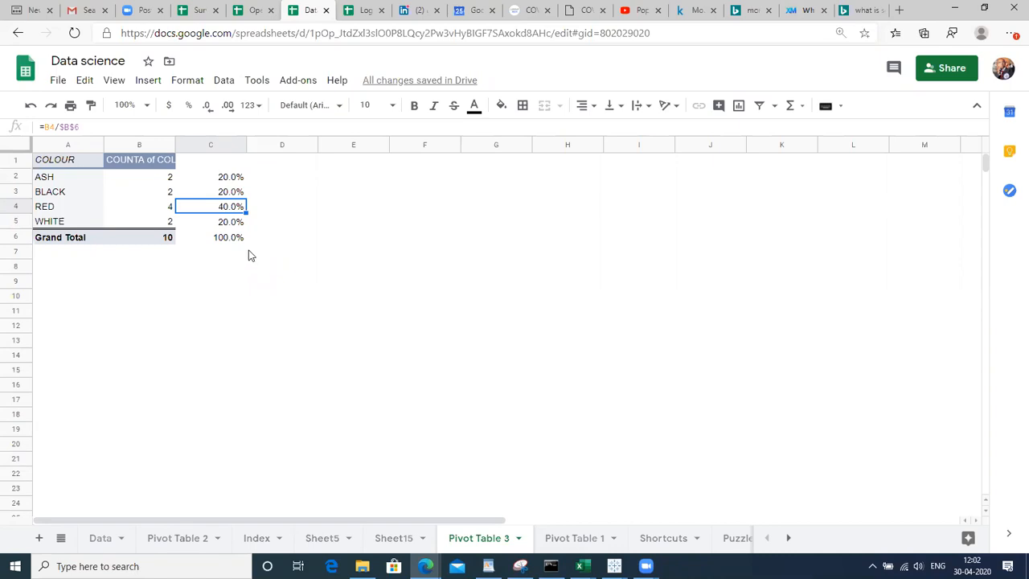
Select the youth colour pivot A1:B6 and paste a copy starting at cell A10
{"action": "left_click", "coordinate": [71, 161]}
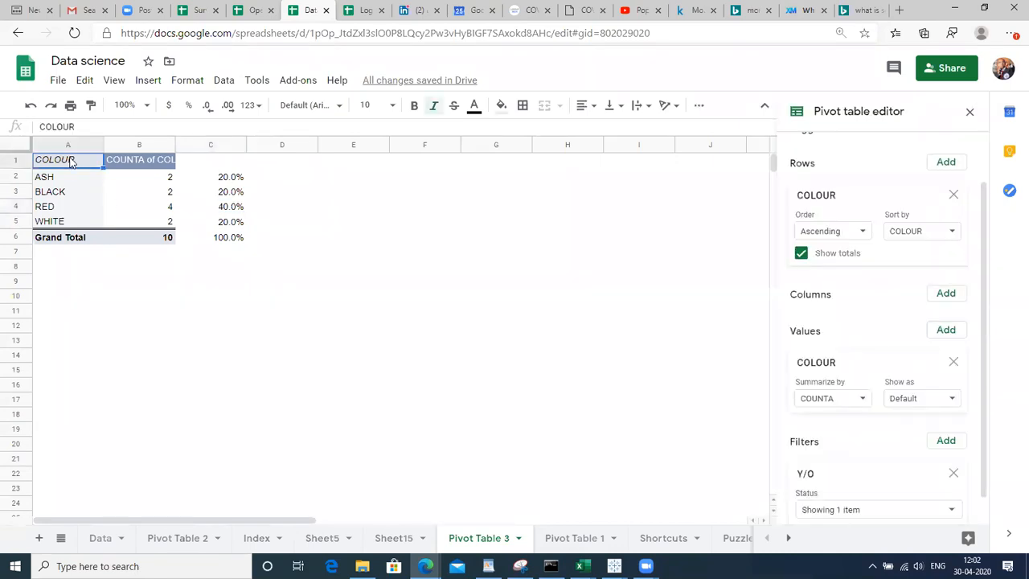
{"action": "key", "text": "shift+Right"}
{"action": "key", "text": "shift+Left"}
{"action": "key", "text": "shift+Down"}
{"action": "key", "text": "shift+Down"}
{"action": "key", "text": "shift+Down"}
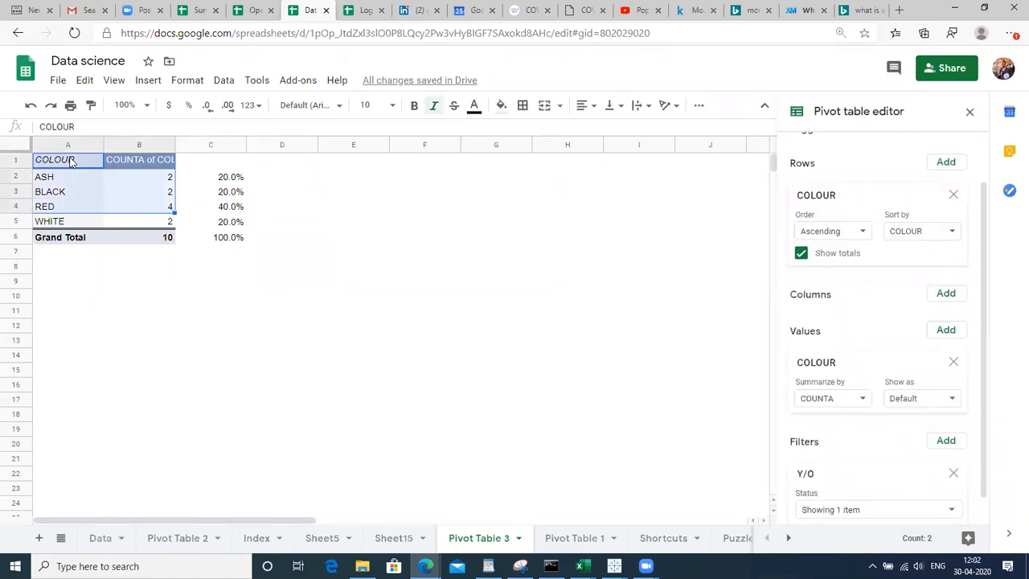
{"action": "key", "text": "shift+Down"}
{"action": "key", "text": "shift+Down"}
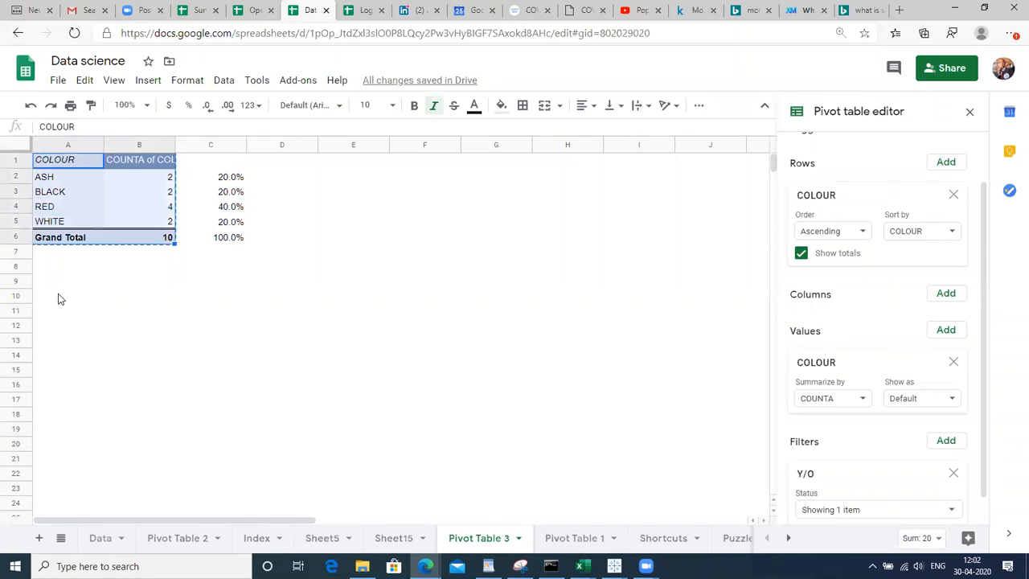
{"action": "left_click", "coordinate": [58, 297]}
{"action": "type", "text": "COLOUR\tCOUNTA of COLOUR ASH\t2 BLACK\t2 RED\t4 WHITE\t2 Grand Total\t10"}
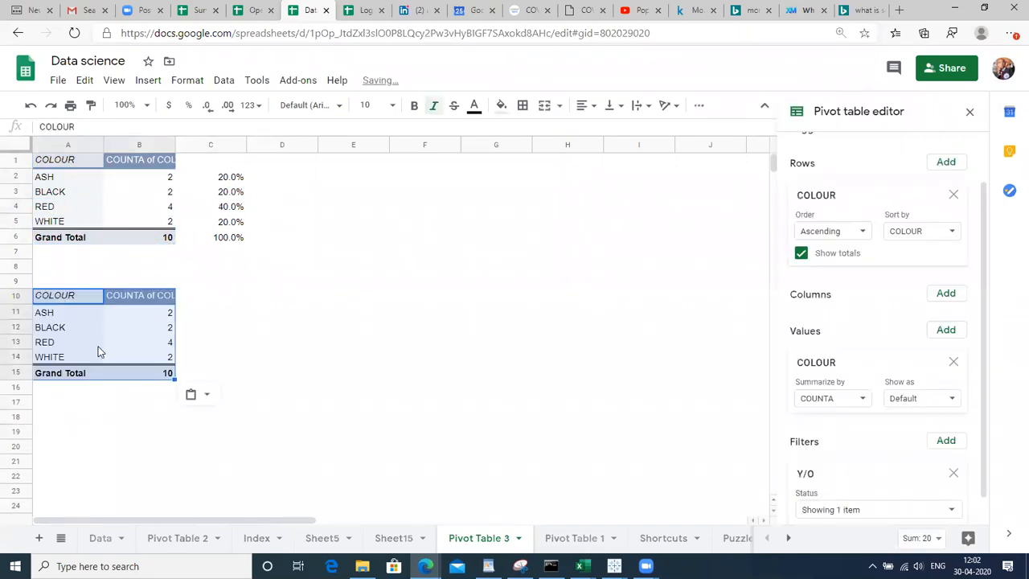
{"action": "left_click", "coordinate": [109, 329]}
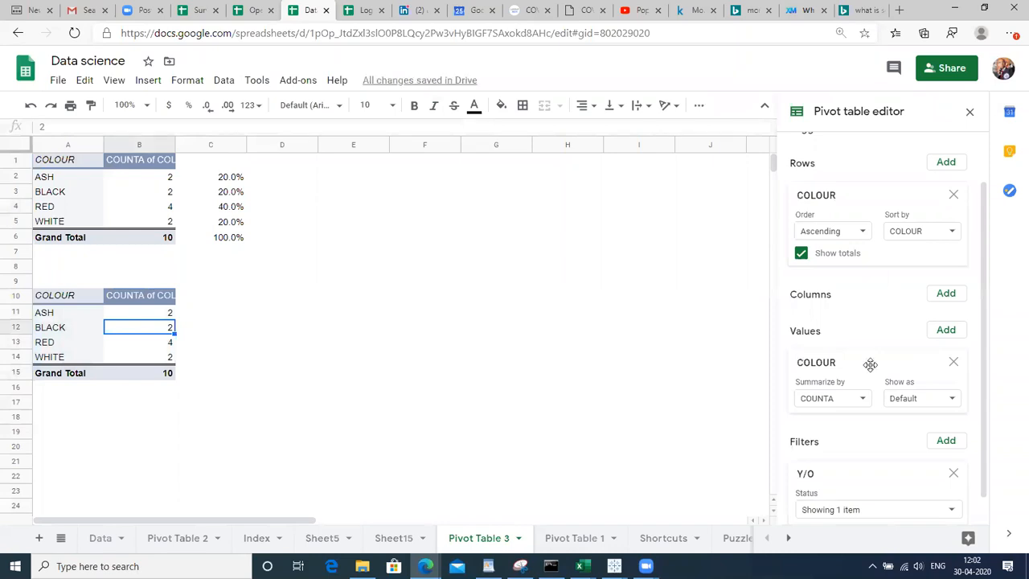
{"action": "scroll", "coordinate": [962, 394], "scroll_direction": "down", "scroll_amount": 1}
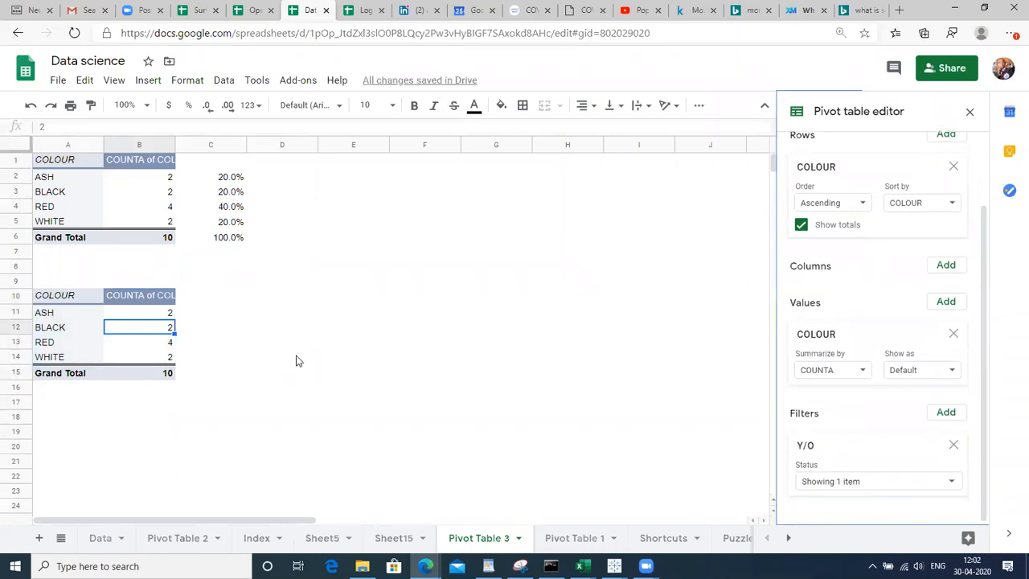
{"action": "left_click", "coordinate": [59, 329]}
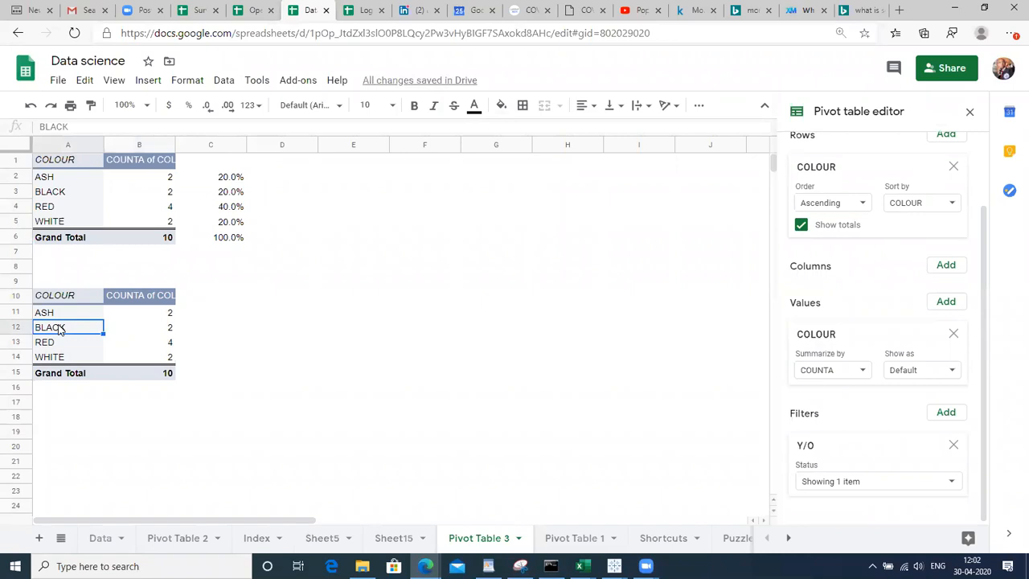
{"action": "left_click", "coordinate": [66, 161]}
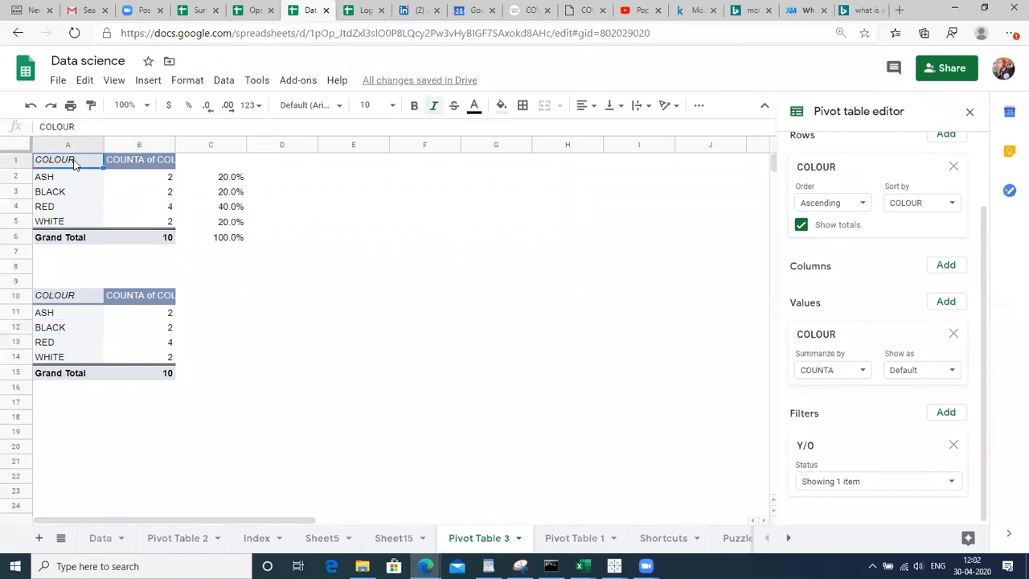
Enter 'Youth prefered Colour' in cell D1 and make it bold
{"action": "left_click", "coordinate": [192, 176]}
{"action": "key", "text": "Up"}
{"action": "key", "text": "Right"}
{"action": "type", "text": "Youth pre"}
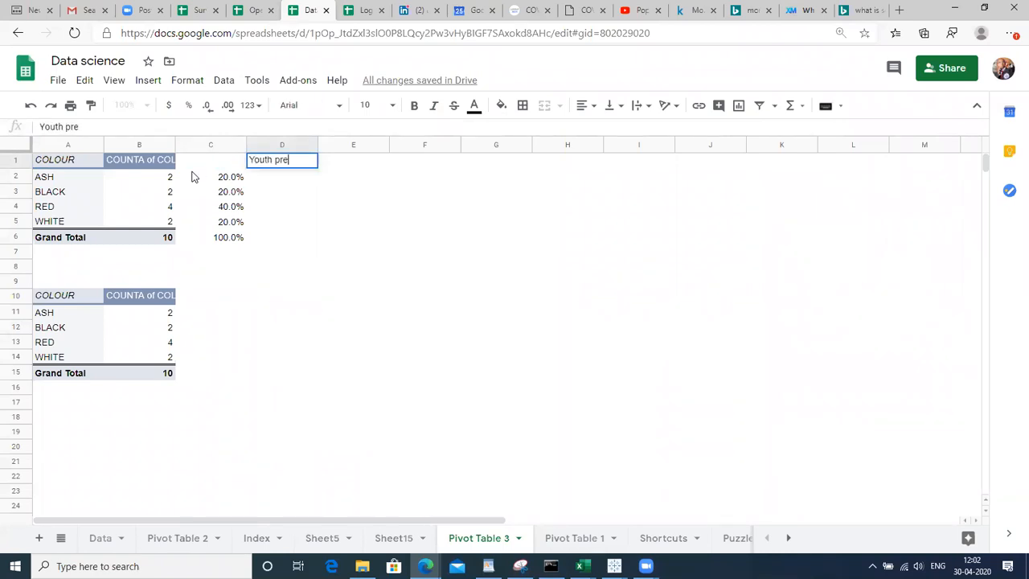
{"action": "type", "text": "fered C"}
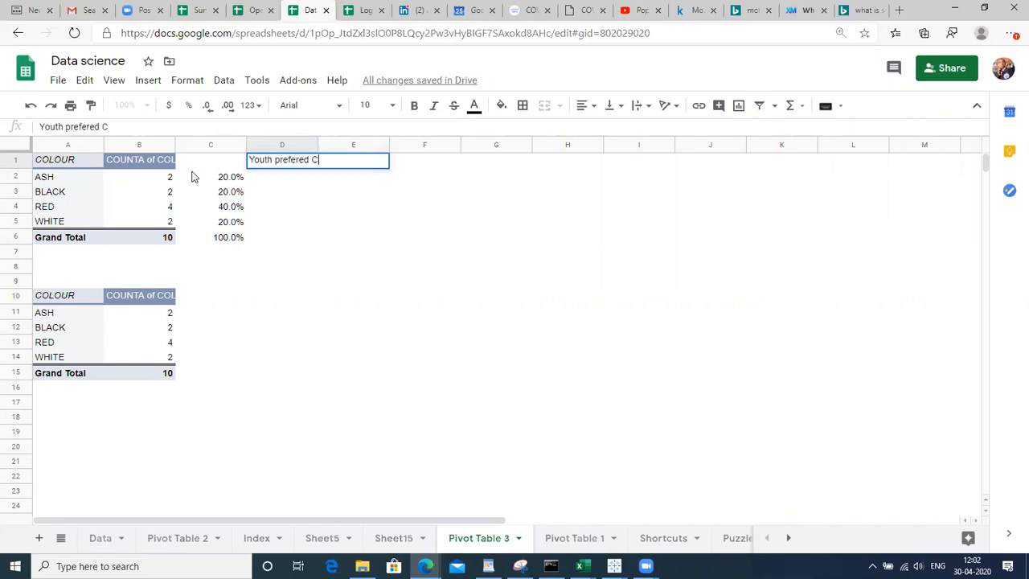
{"action": "type", "text": "olour"}
{"action": "key", "text": "Return"}
{"action": "key", "text": "Up"}
{"action": "key", "text": "ctrl+b"}
{"action": "key", "text": "Left"}
{"action": "key", "text": "Left"}
{"action": "key", "text": "Left"}
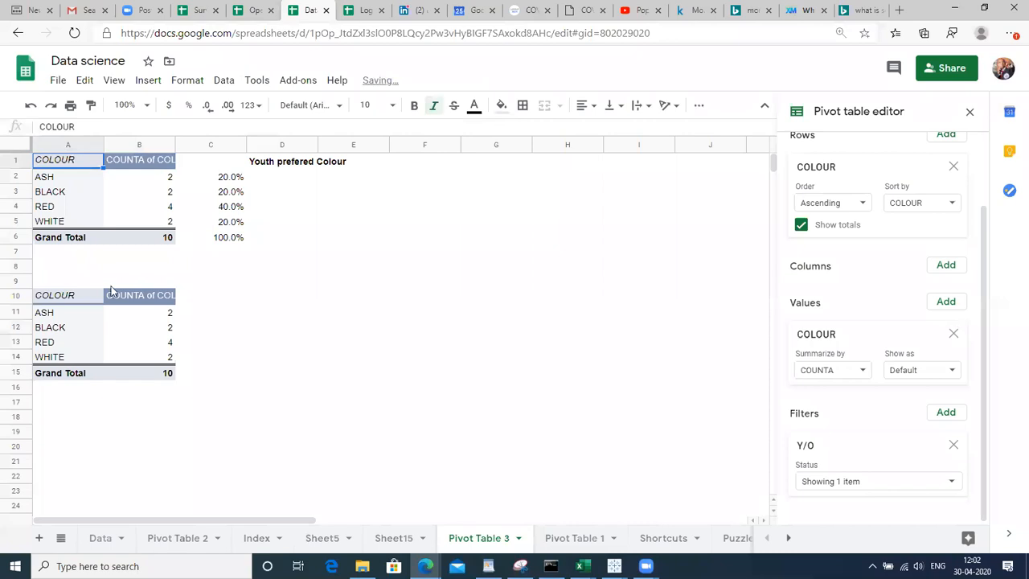
{"action": "left_click", "coordinate": [81, 299]}
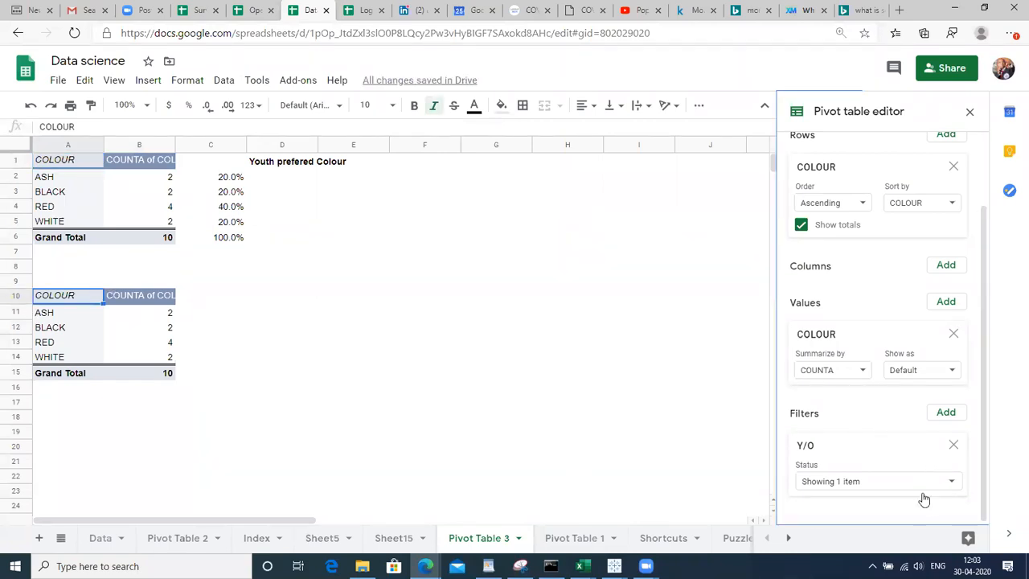
Switch the second pivot's Y/O filter from YOUTH to OLD only
{"action": "left_click", "coordinate": [920, 487]}
{"action": "left_click", "coordinate": [873, 434]}
{"action": "left_click", "coordinate": [862, 414]}
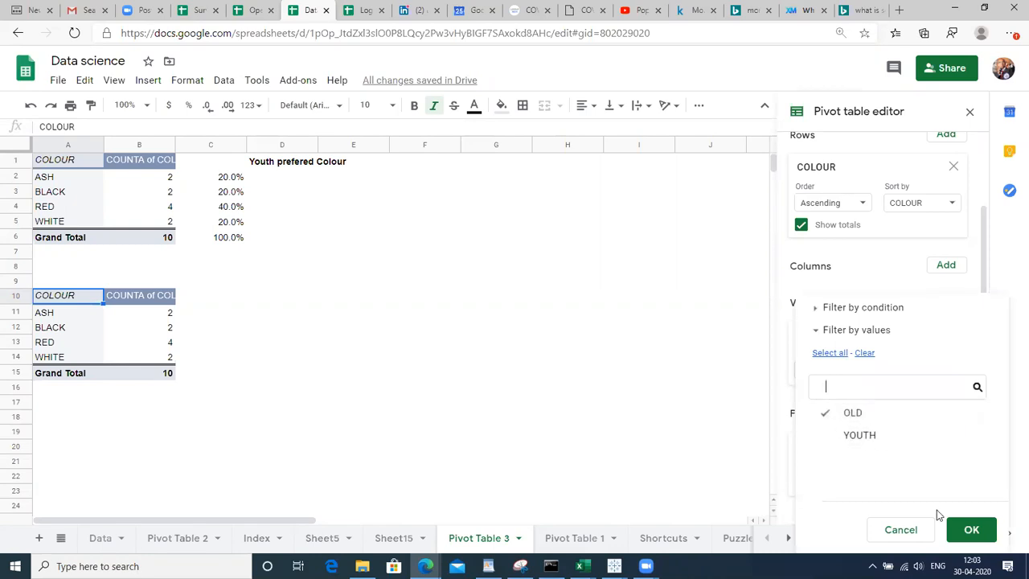
{"action": "left_click", "coordinate": [964, 529]}
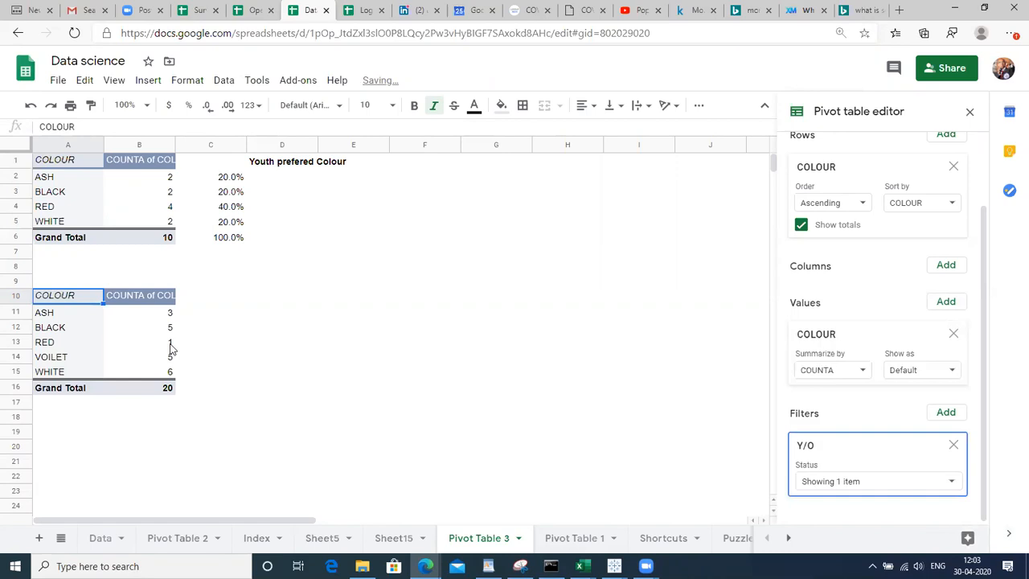
{"action": "left_click", "coordinate": [165, 344]}
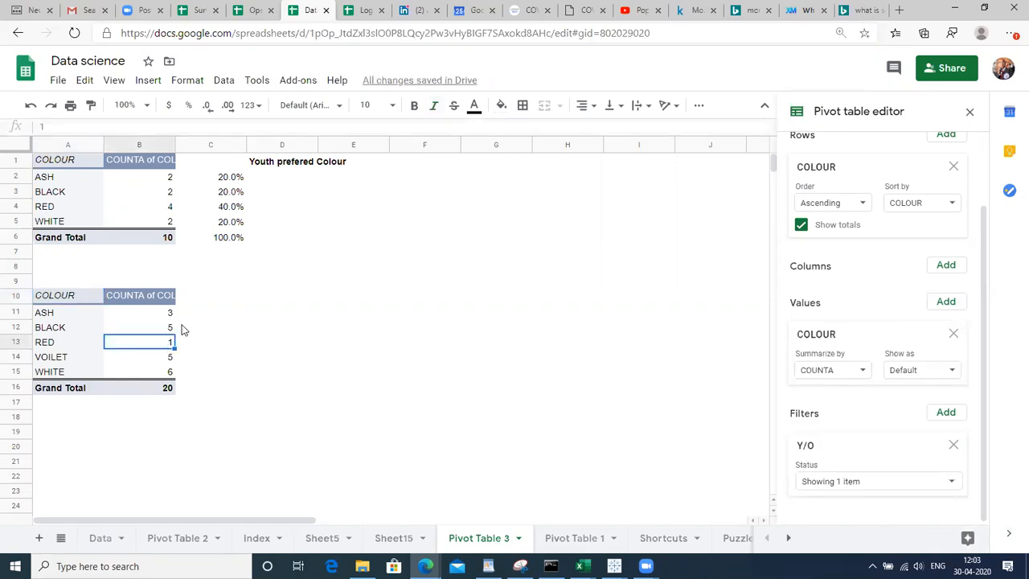
{"action": "left_click", "coordinate": [183, 330]}
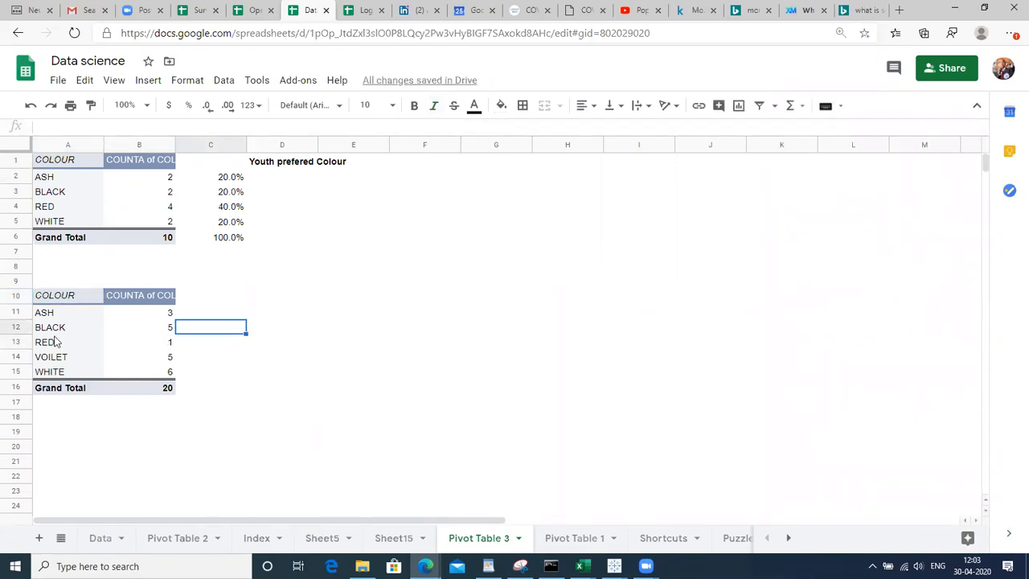
Enter =B11/$B$16 in C11 and fill it down through row 16
{"action": "left_click", "coordinate": [8, 370]}
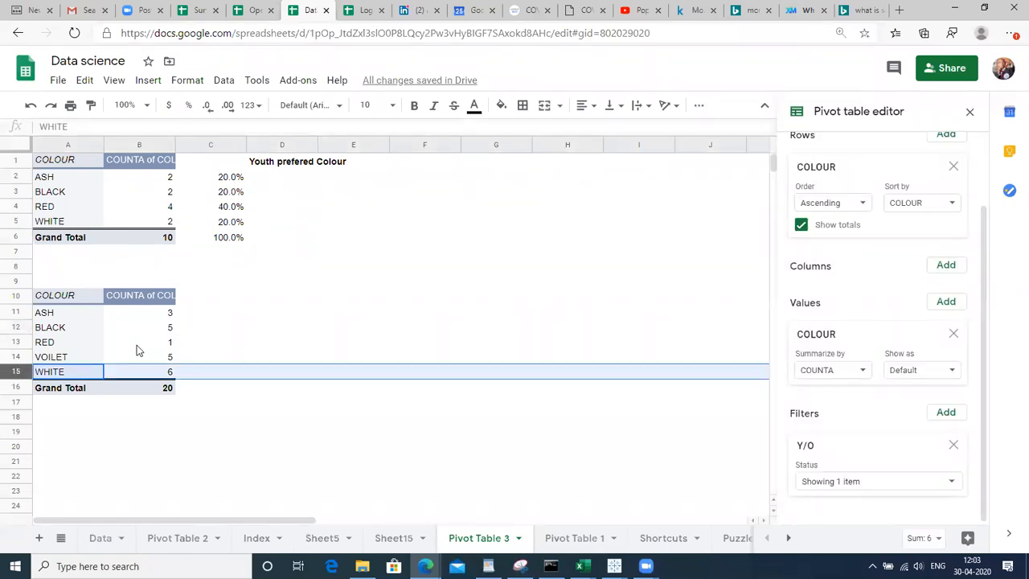
{"action": "left_click", "coordinate": [201, 315]}
{"action": "type", "text": "=B12"}
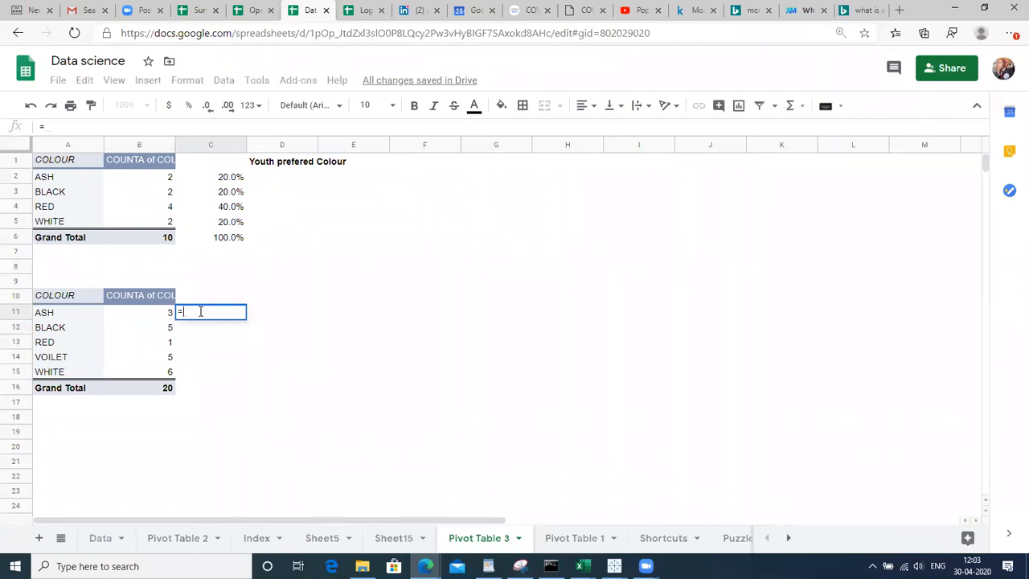
{"action": "key", "text": "Up"}
{"action": "type", "text": "/"}
{"action": "left_click", "coordinate": [163, 389]}
{"action": "key", "text": "F4"}
{"action": "key", "text": "Return"}
{"action": "key", "text": "Up"}
{"action": "key", "text": "shift+Down"}
{"action": "key", "text": "shift+Down"}
{"action": "key", "text": "shift+Down"}
{"action": "key", "text": "shift+Down"}
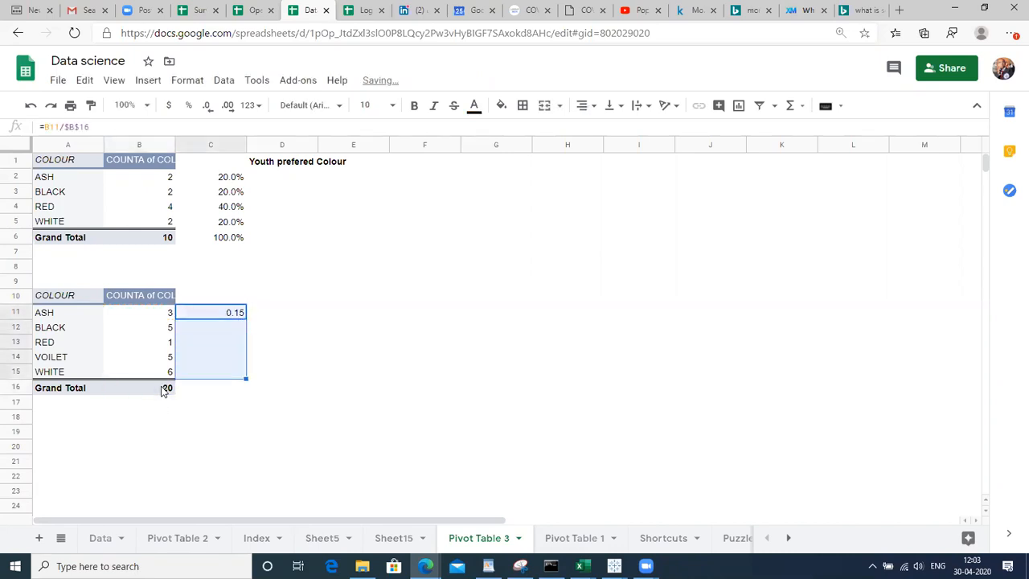
{"action": "key", "text": "shift+Down"}
{"action": "key", "text": "ctrl+d"}
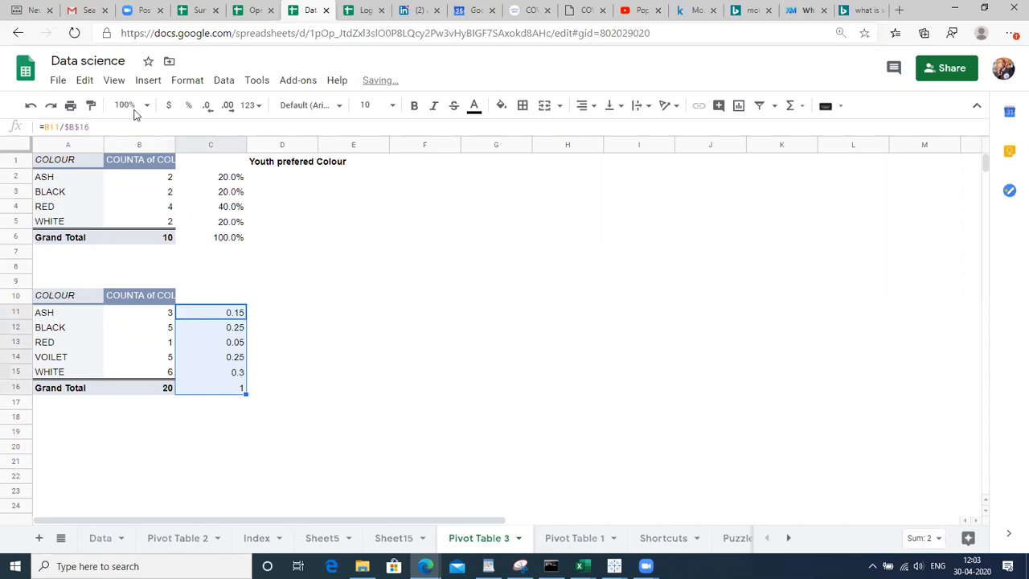
Format the shares as whole-number percentages, e.g. ASH 15%, WHITE 30%
{"action": "left_click", "coordinate": [186, 111]}
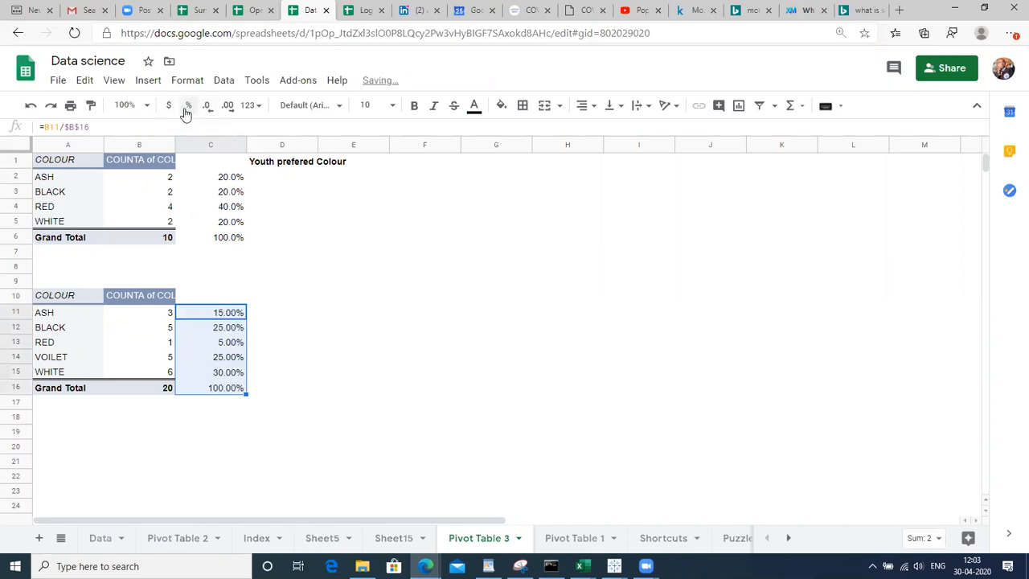
{"action": "left_click", "coordinate": [206, 108]}
{"action": "left_click", "coordinate": [206, 107]}
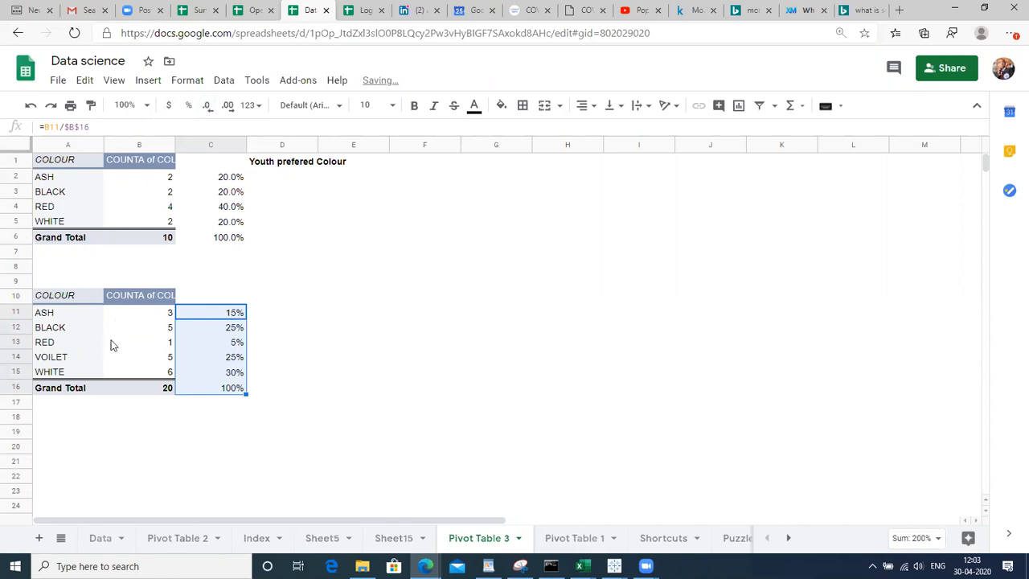
{"action": "left_click", "coordinate": [10, 371]}
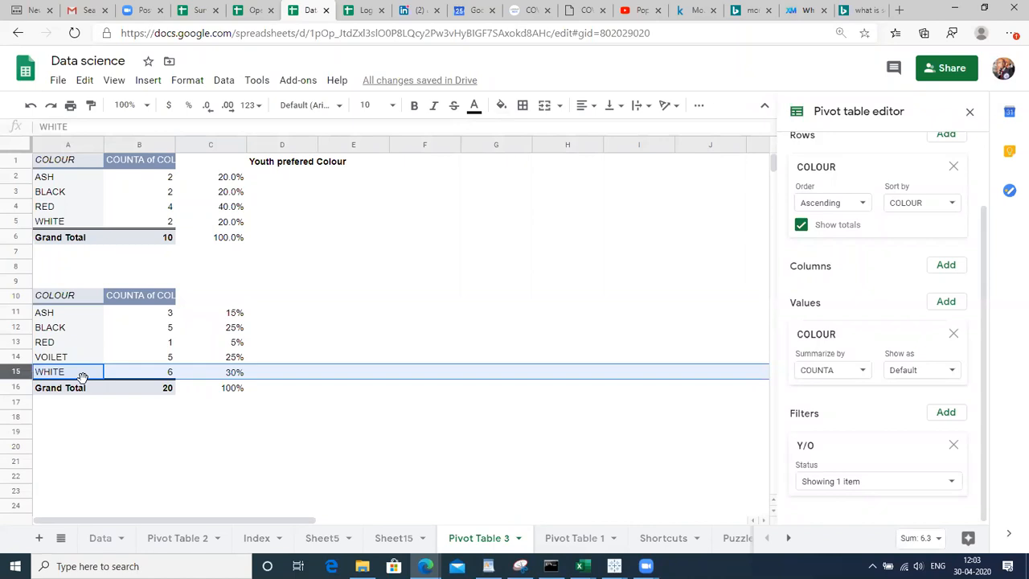
Compare the percentage formulas in the first and second pivot tables
{"action": "left_click", "coordinate": [233, 371]}
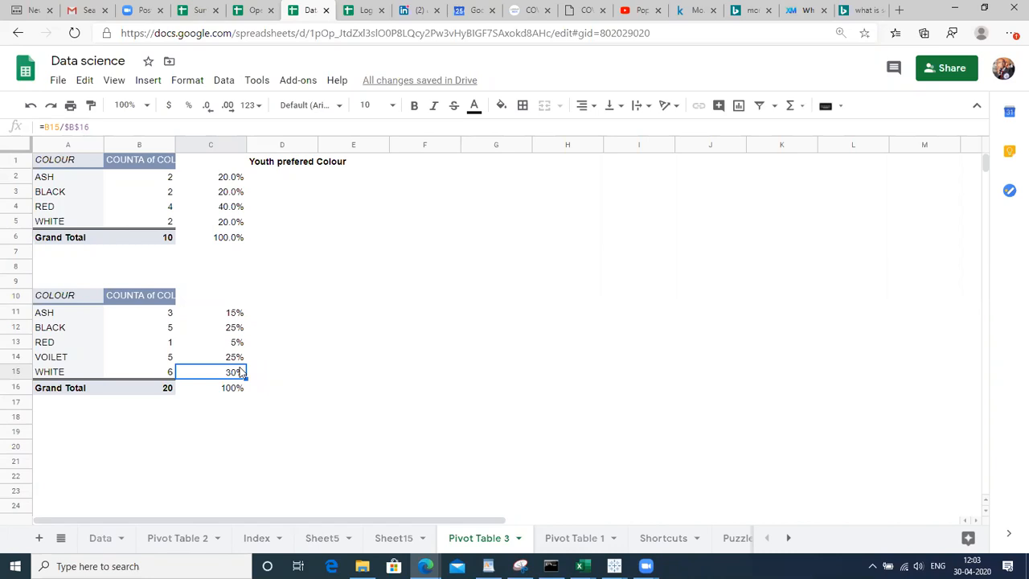
{"action": "left_click", "coordinate": [291, 332]}
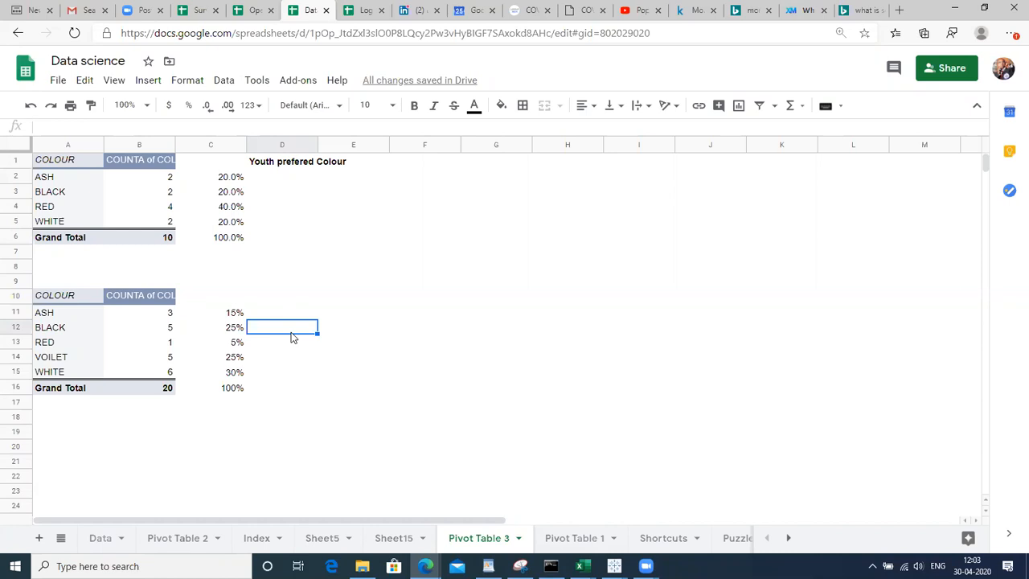
{"action": "left_click", "coordinate": [67, 312]}
{"action": "key", "text": "Up"}
{"action": "key", "text": "Up"}
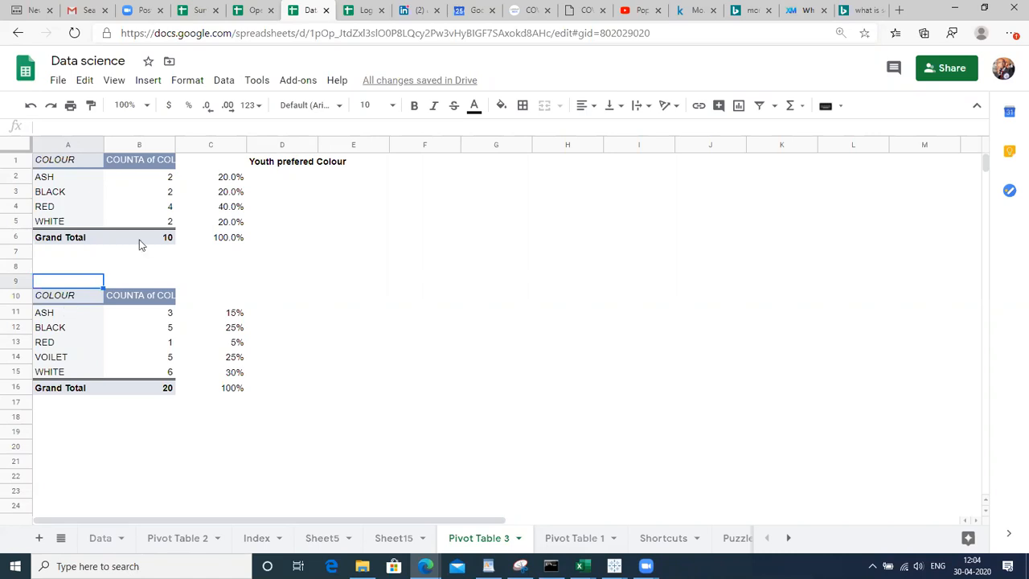
{"action": "left_click", "coordinate": [214, 213]}
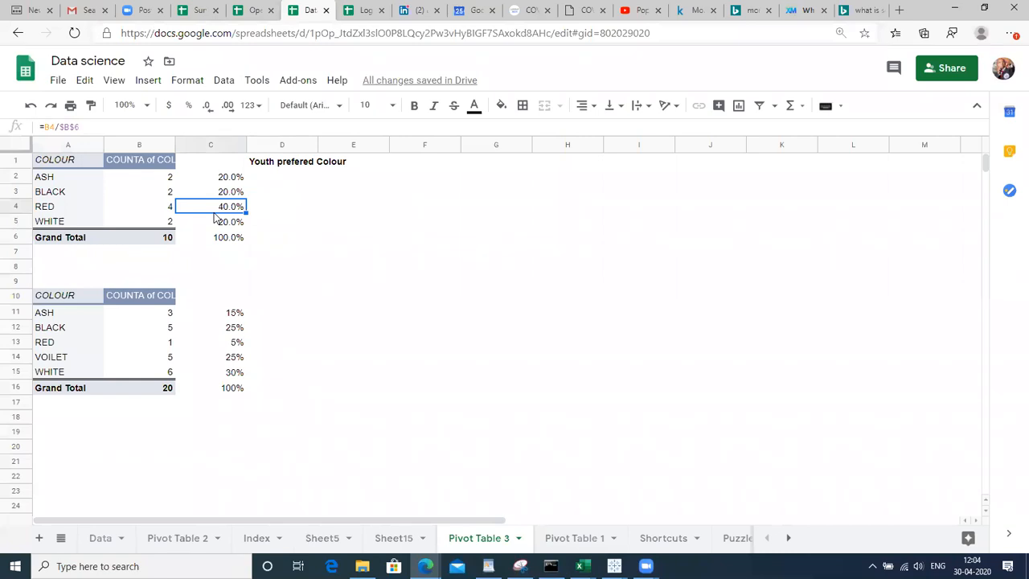
{"action": "left_click", "coordinate": [214, 332]}
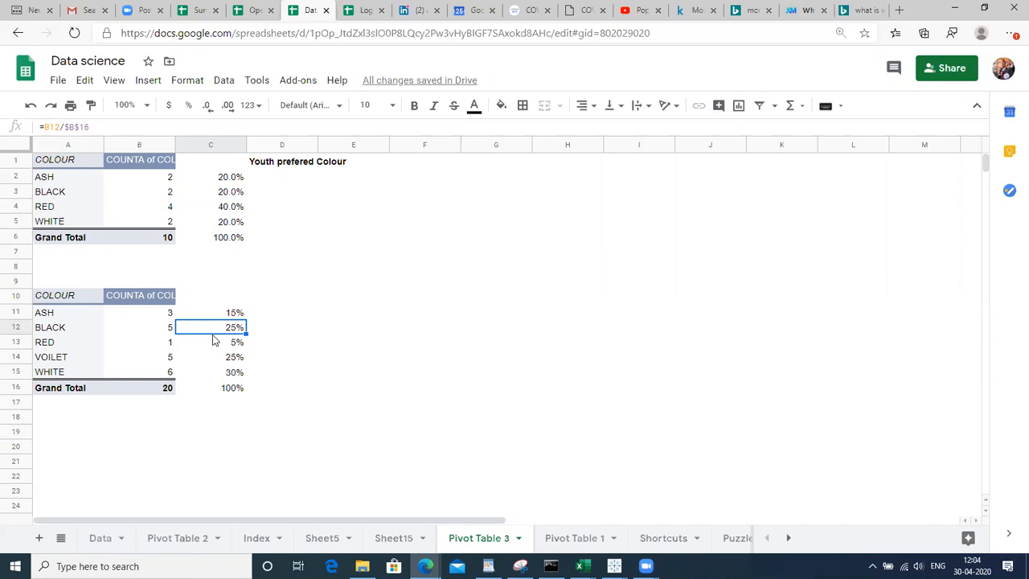
Select the lower pivot table A10:B16 and copy it
{"action": "key", "text": "Down"}
{"action": "key", "text": "Down"}
{"action": "key", "text": "Left"}
{"action": "key", "text": "Left"}
{"action": "key", "text": "Up"}
{"action": "key", "text": "Up"}
{"action": "key", "text": "Up"}
{"action": "key", "text": "Up"}
{"action": "key", "text": "ctrl+Right"}
{"action": "key", "text": "ctrl+Right"}
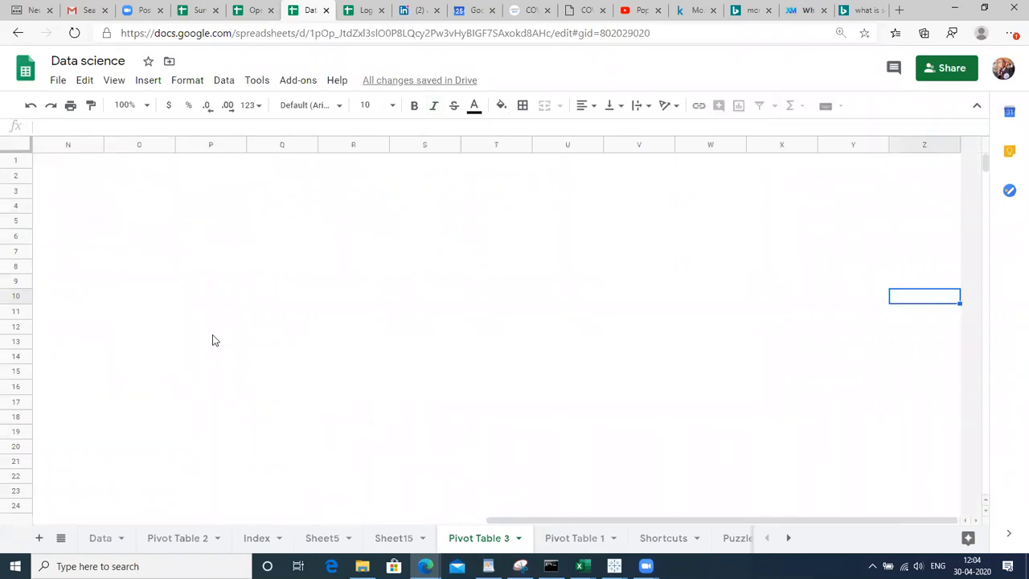
{"action": "key", "text": "ctrl+Left"}
{"action": "key", "text": "ctrl+Left"}
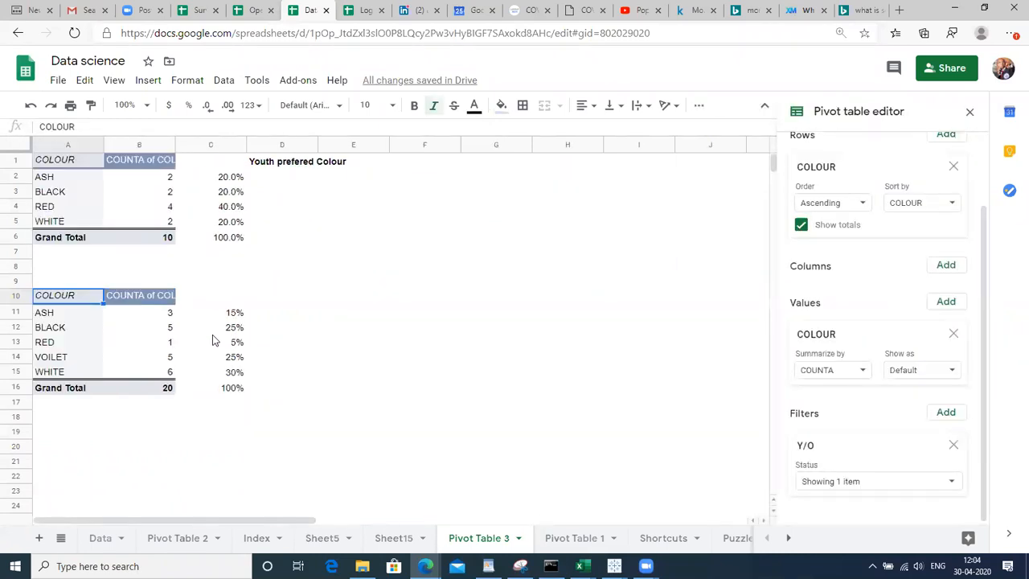
{"action": "key", "text": "shift+Right"}
{"action": "key", "text": "shift+Down"}
{"action": "key", "text": "shift+Down"}
{"action": "key", "text": "shift+Down"}
{"action": "key", "text": "shift+Down"}
{"action": "key", "text": "shift+Down"}
{"action": "key", "text": "shift+Down"}
{"action": "key", "text": "shift+Down"}
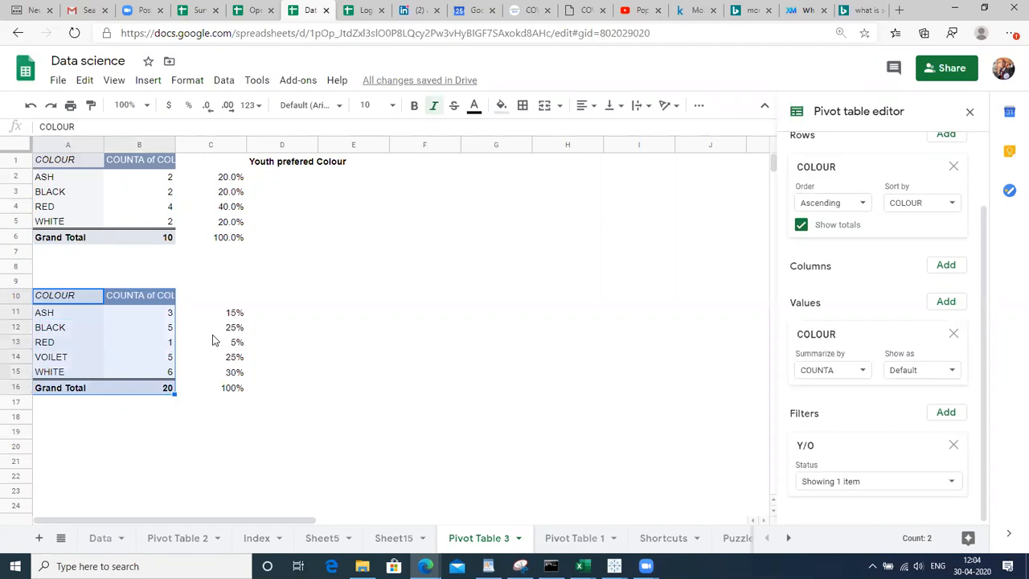
{"action": "key", "text": "shift+Up"}
{"action": "key", "text": "ctrl+c"}
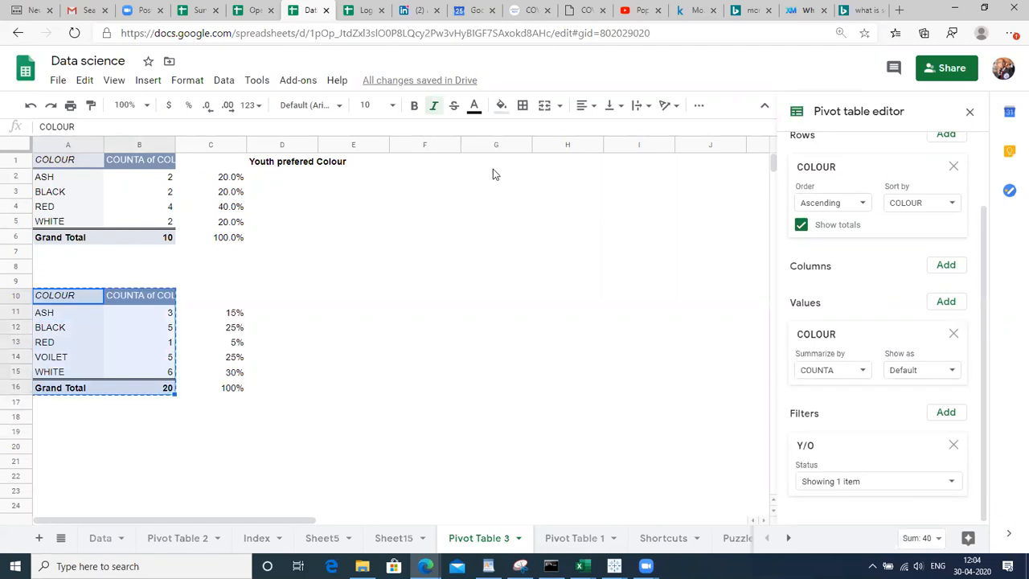
Paste the copied pivot at F1, then check Sheet15's DUAL SIM and HEAD SET headers
{"action": "left_click", "coordinate": [447, 171]}
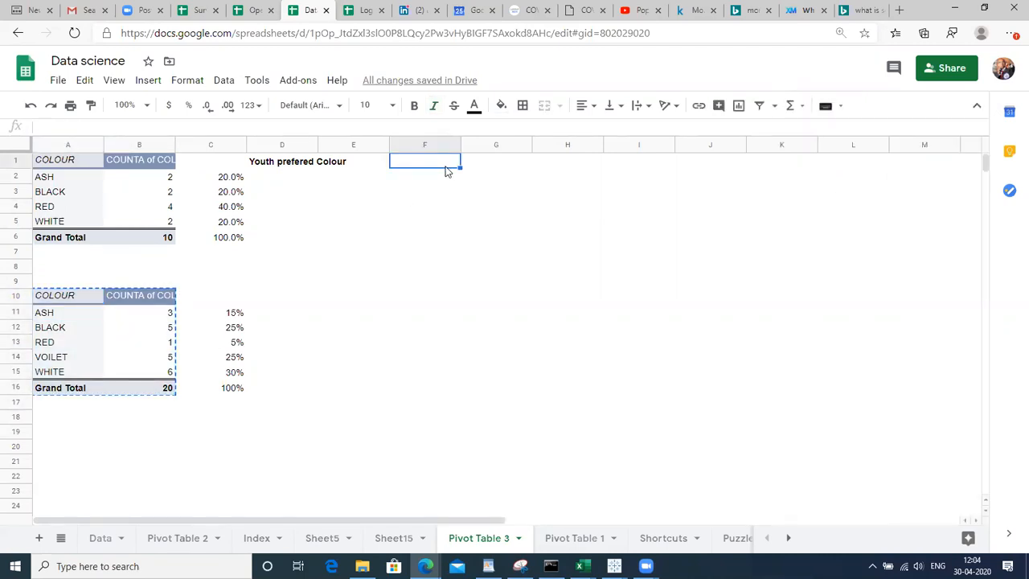
{"action": "key", "text": "ctrl+v"}
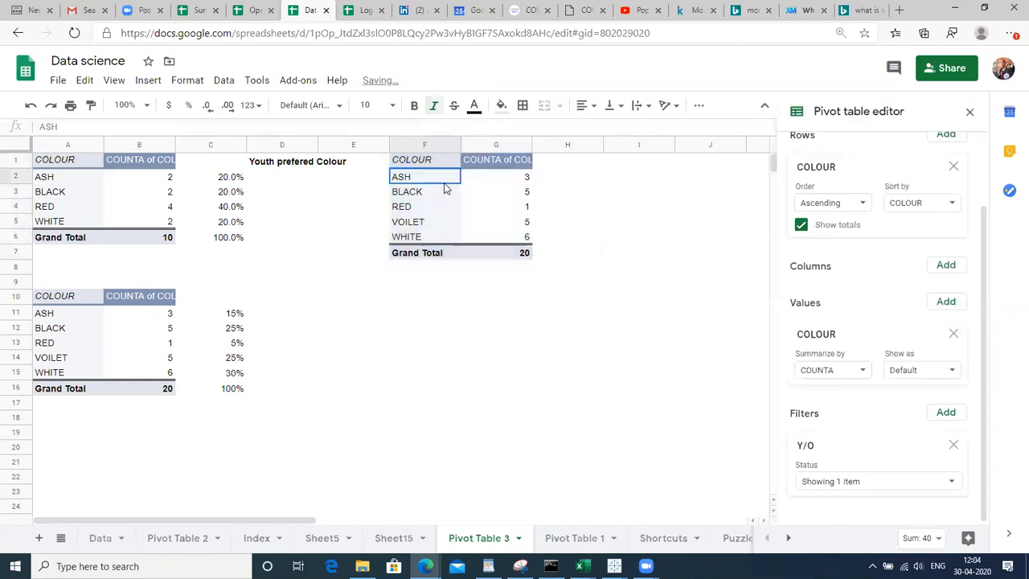
{"action": "left_click", "coordinate": [400, 544]}
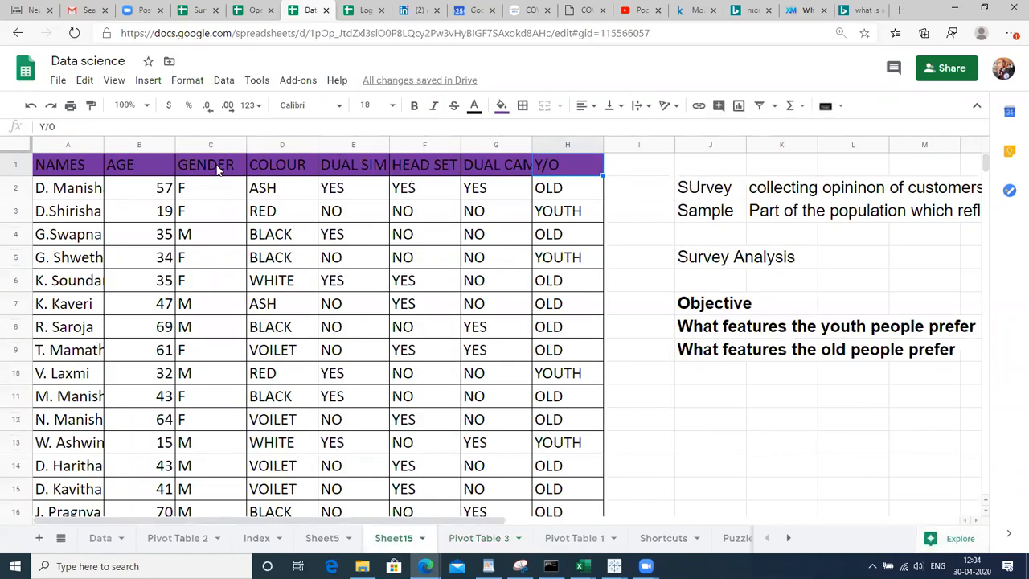
{"action": "left_click", "coordinate": [360, 172]}
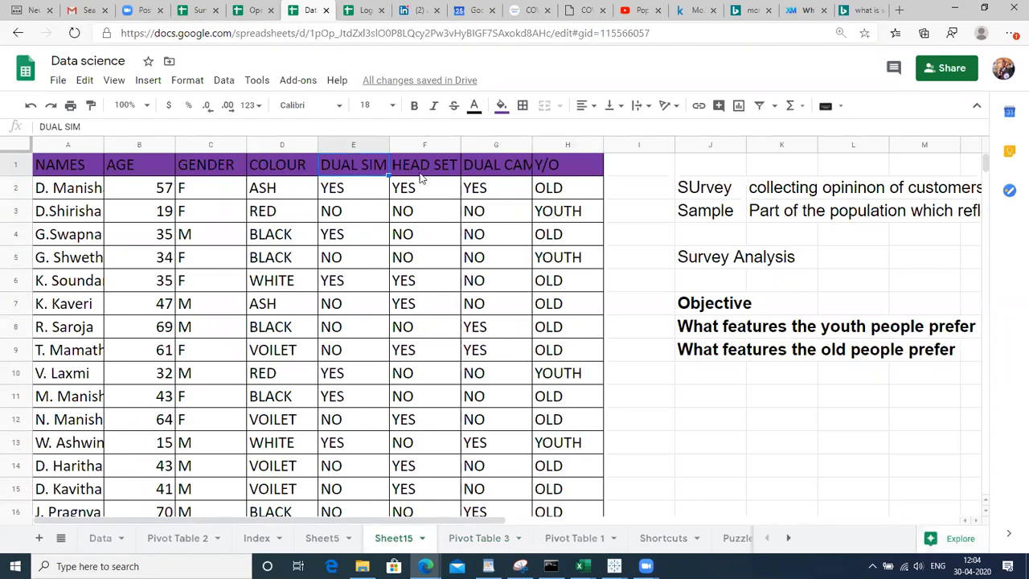
{"action": "left_click", "coordinate": [421, 172]}
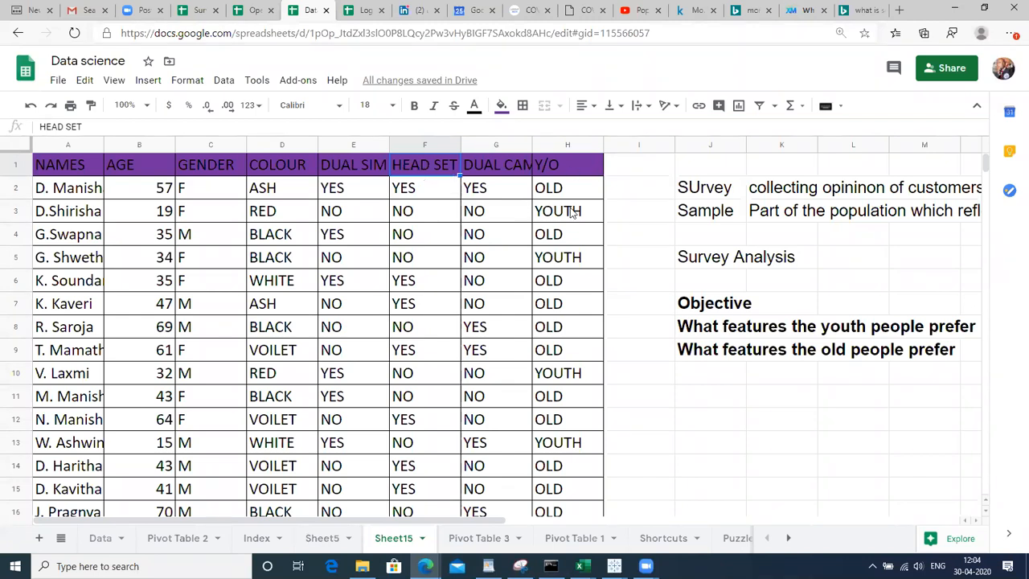
{"action": "left_click", "coordinate": [474, 538]}
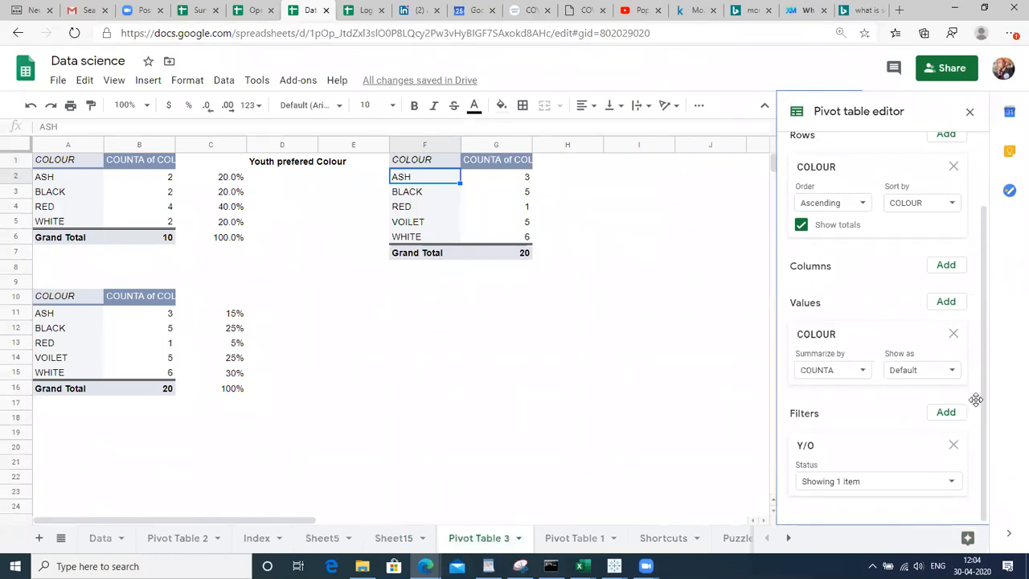
Replace COLOUR with DUAL SIM in the F1 pivot's rows and values
{"action": "left_click", "coordinate": [953, 334]}
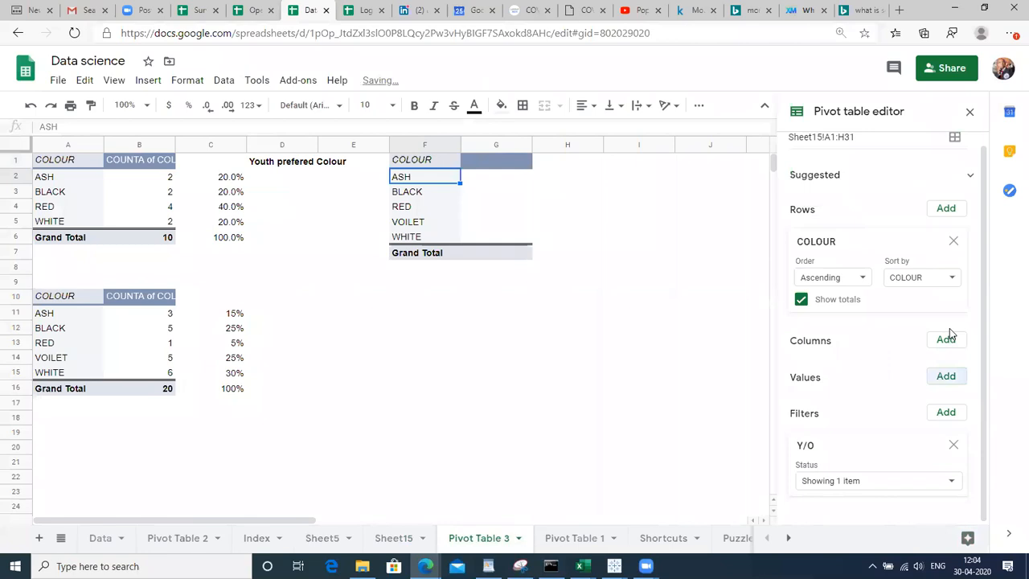
{"action": "left_click", "coordinate": [943, 376]}
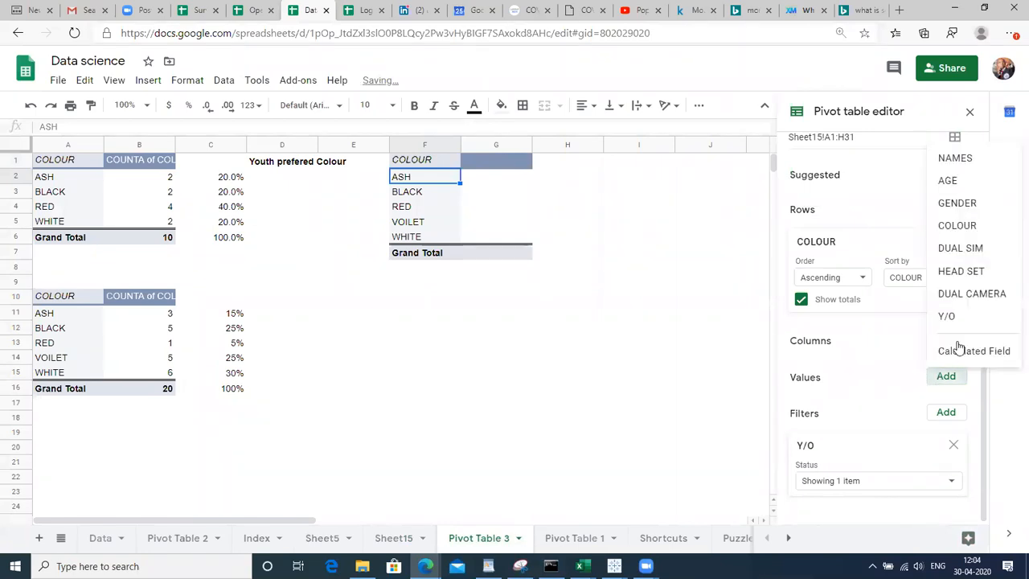
{"action": "left_click", "coordinate": [981, 297]}
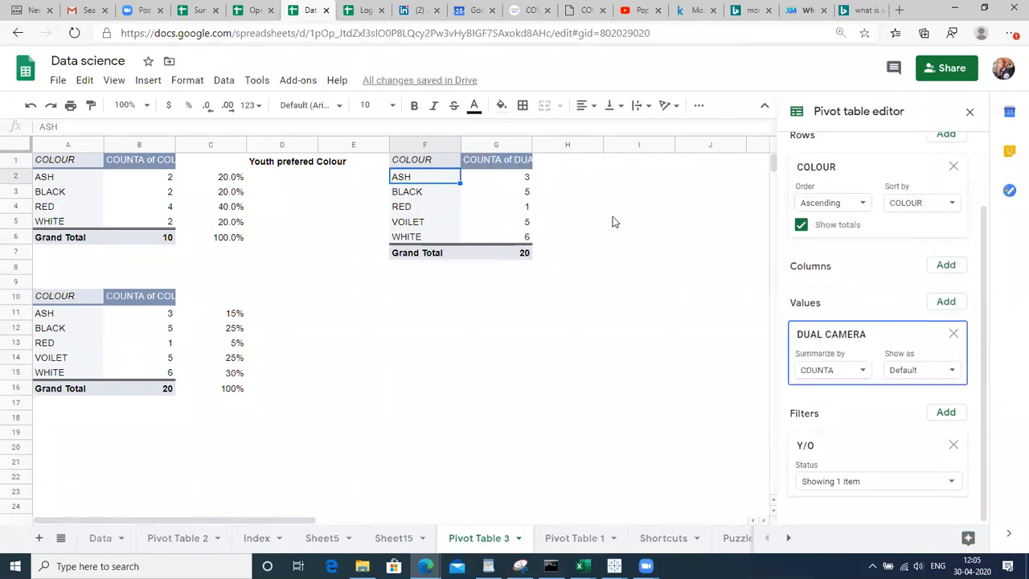
{"action": "left_click", "coordinate": [953, 333]}
{"action": "left_click", "coordinate": [953, 241]}
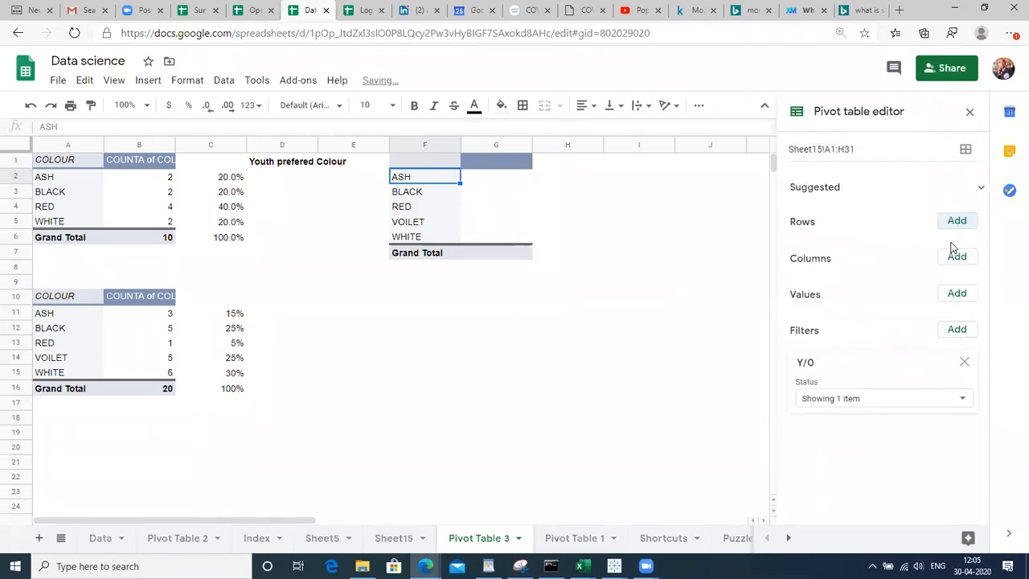
{"action": "left_click", "coordinate": [955, 221]}
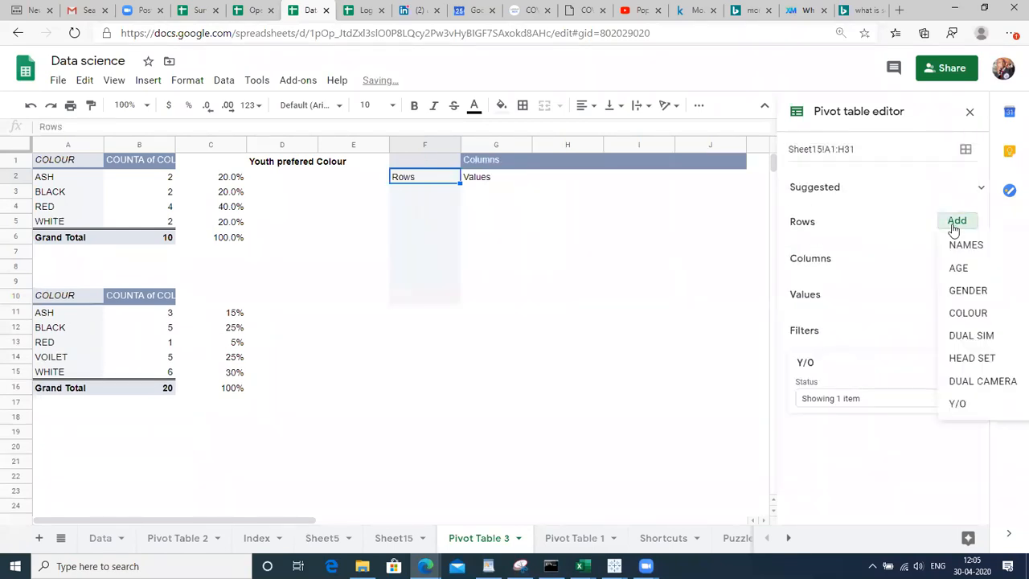
{"action": "left_click", "coordinate": [970, 336]}
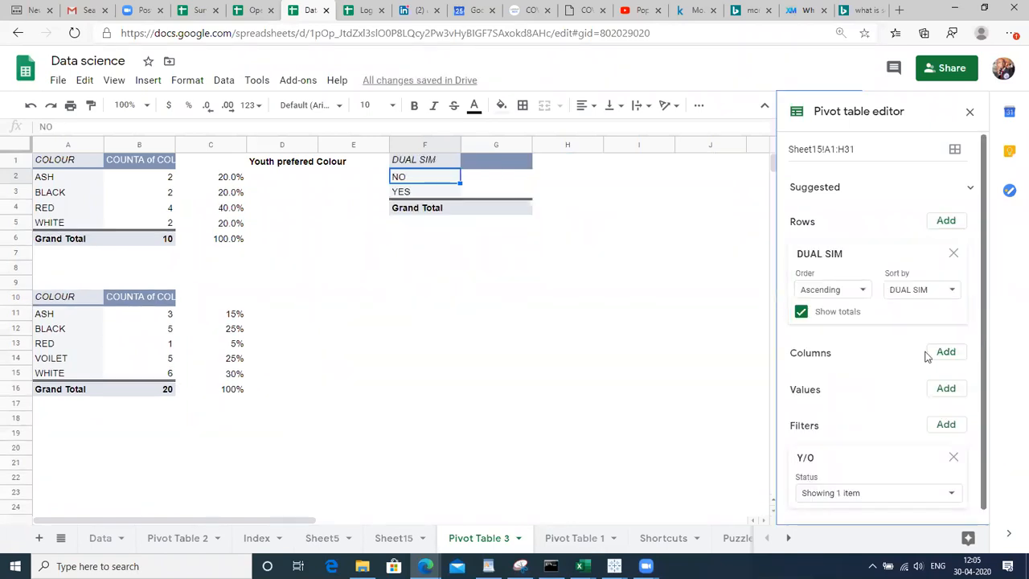
{"action": "left_click", "coordinate": [942, 388]}
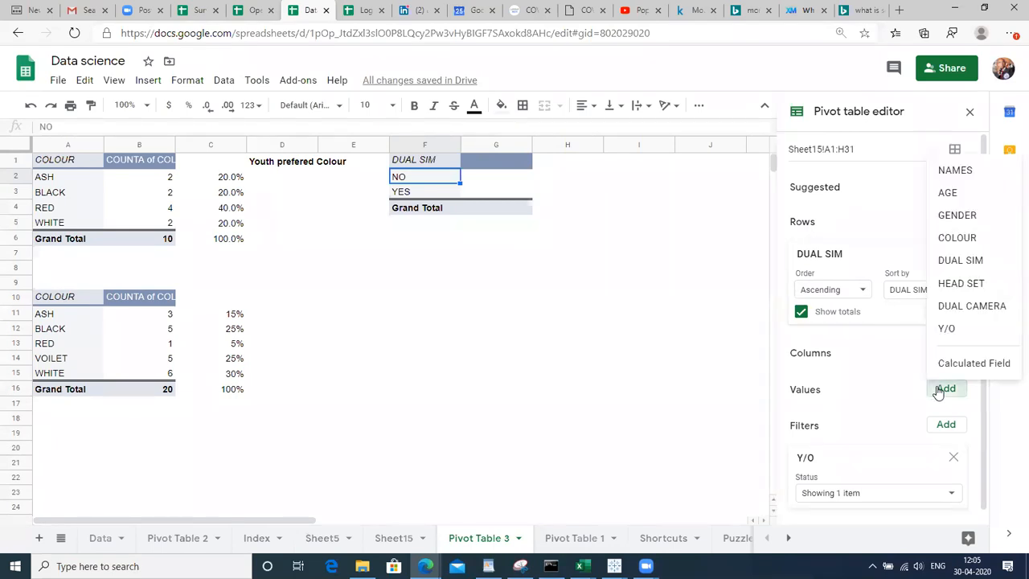
{"action": "left_click", "coordinate": [961, 261]}
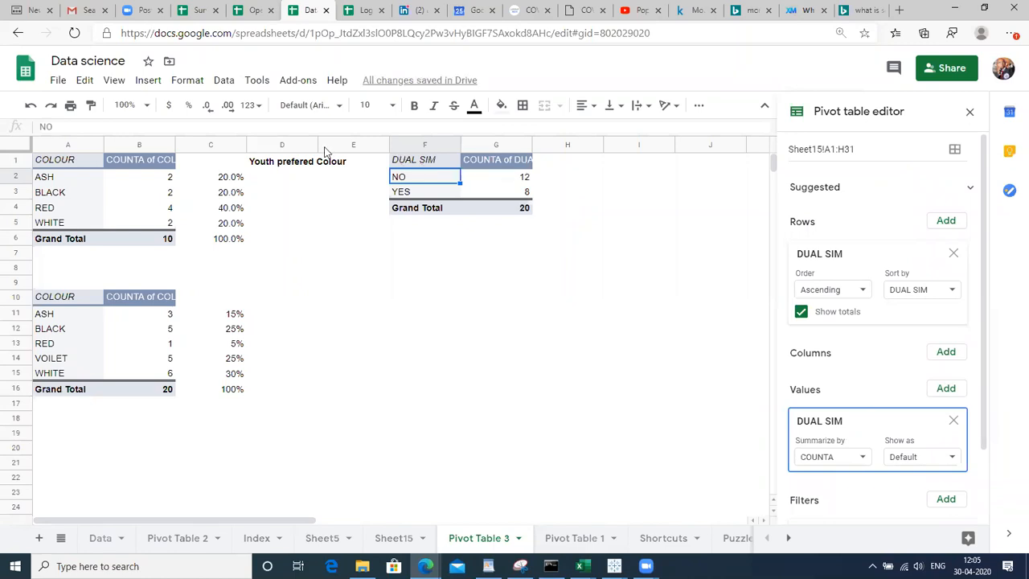
Set the DUAL SIM pivot's Y/O filter to YOUTH only
{"action": "left_click", "coordinate": [13, 178]}
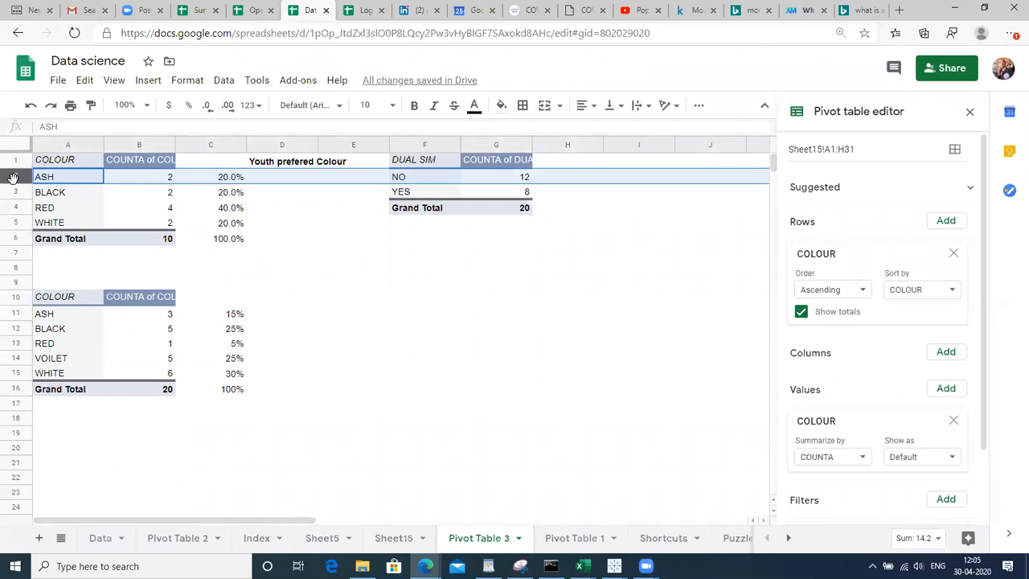
{"action": "left_click", "coordinate": [420, 163]}
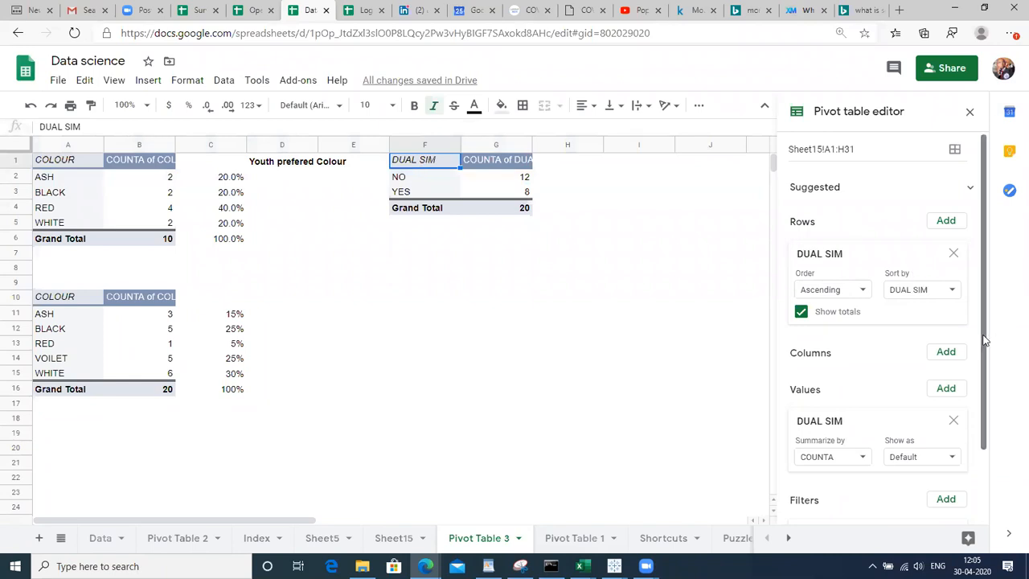
{"action": "left_click_drag", "start_coordinate": [984, 341], "coordinate": [1004, 475]}
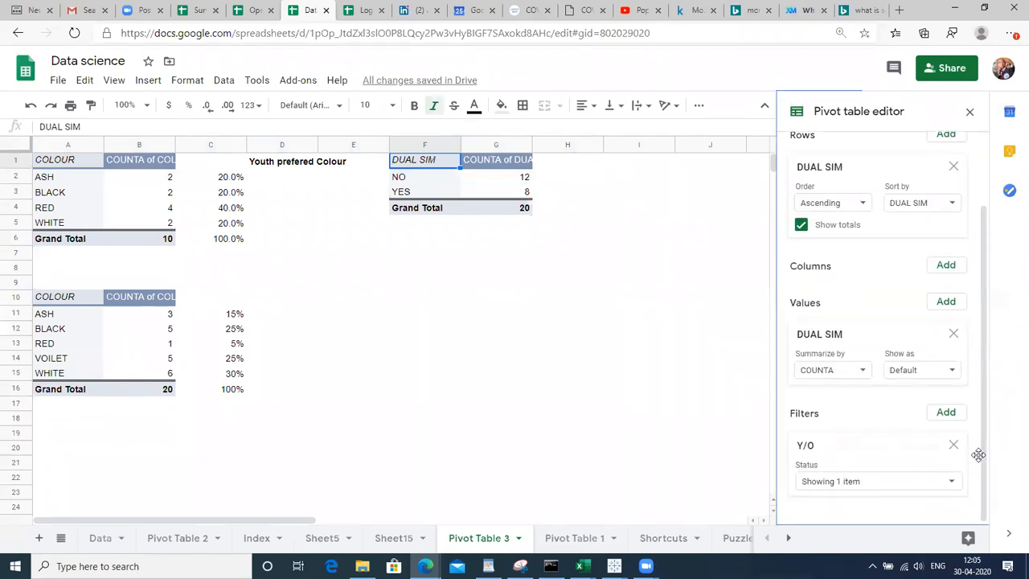
{"action": "left_click", "coordinate": [859, 480]}
{"action": "left_click", "coordinate": [876, 413]}
{"action": "left_click", "coordinate": [868, 434]}
{"action": "left_click", "coordinate": [968, 532]}
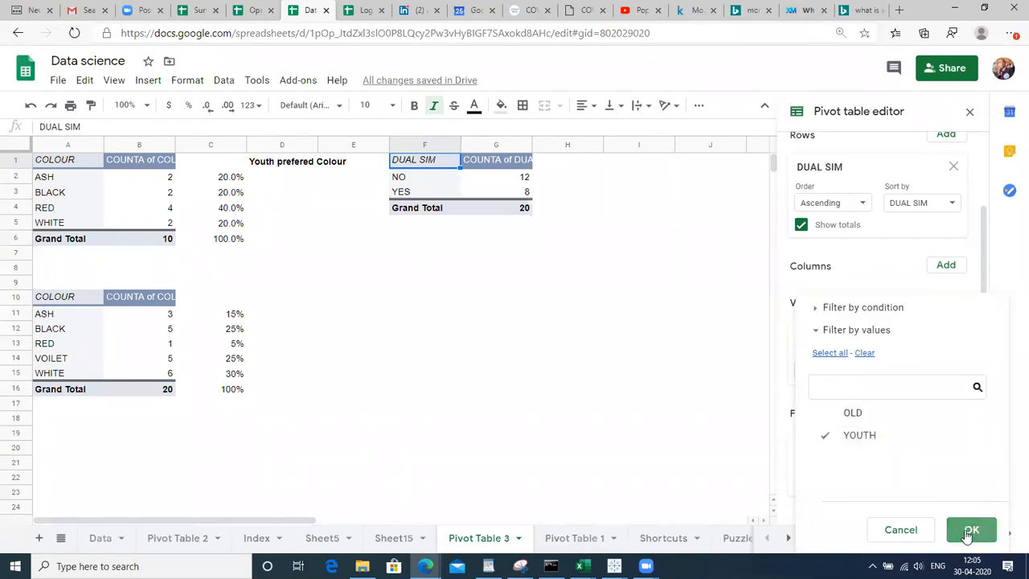
Review the youth DUAL SIM counts: NO 4, YES 6, total 10
{"action": "left_click", "coordinate": [508, 195]}
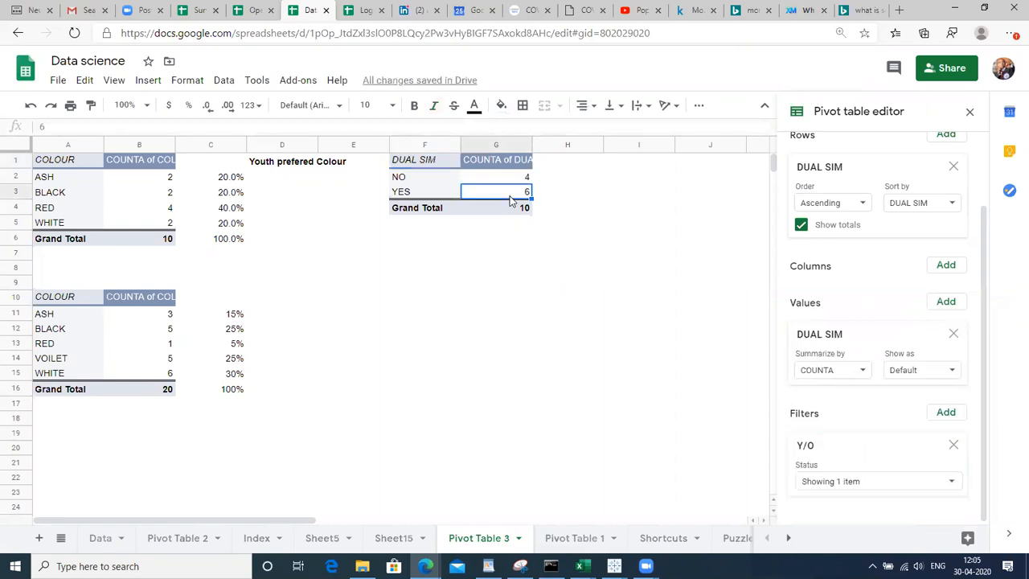
{"action": "key", "text": "Up"}
{"action": "key", "text": "Right"}
{"action": "key", "text": "Left"}
{"action": "key", "text": "Down"}
{"action": "key", "text": "Right"}
{"action": "key", "text": "Up"}
{"action": "key", "text": "Left"}
{"action": "key", "text": "Down"}
{"action": "key", "text": "Right"}
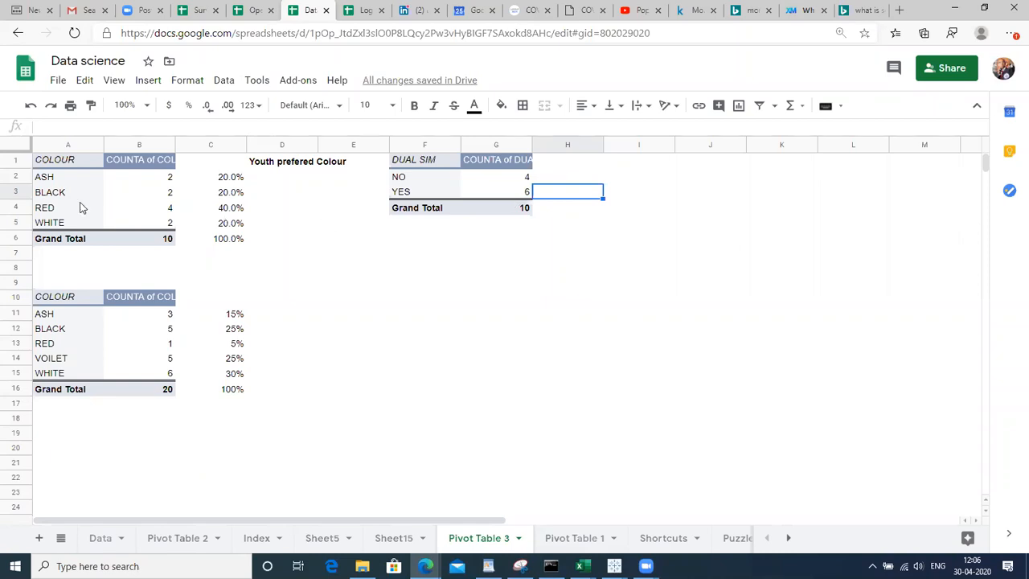
{"action": "left_click", "coordinate": [44, 178]}
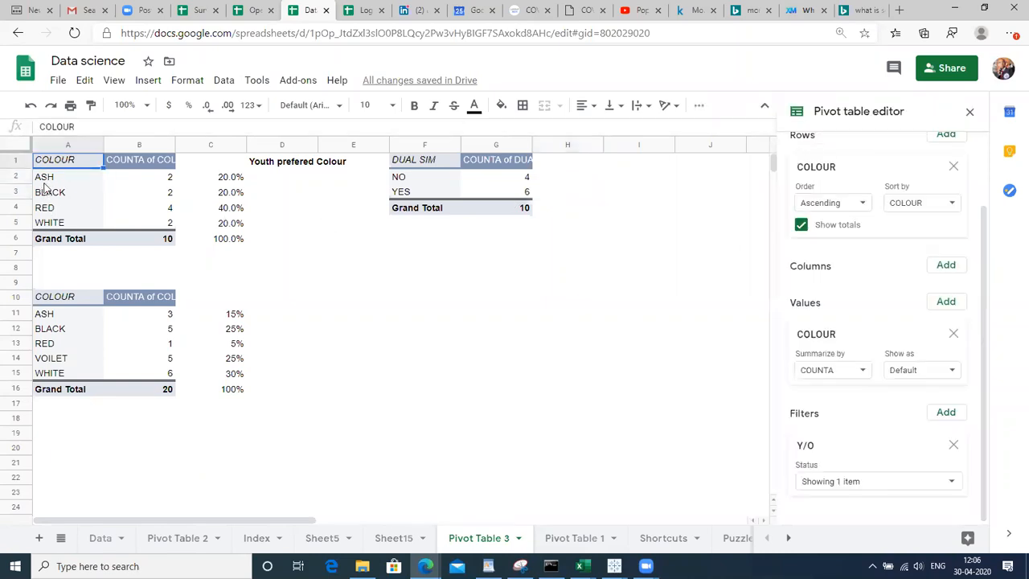
{"action": "key", "text": "shift+Right"}
{"action": "key", "text": "shift+Right"}
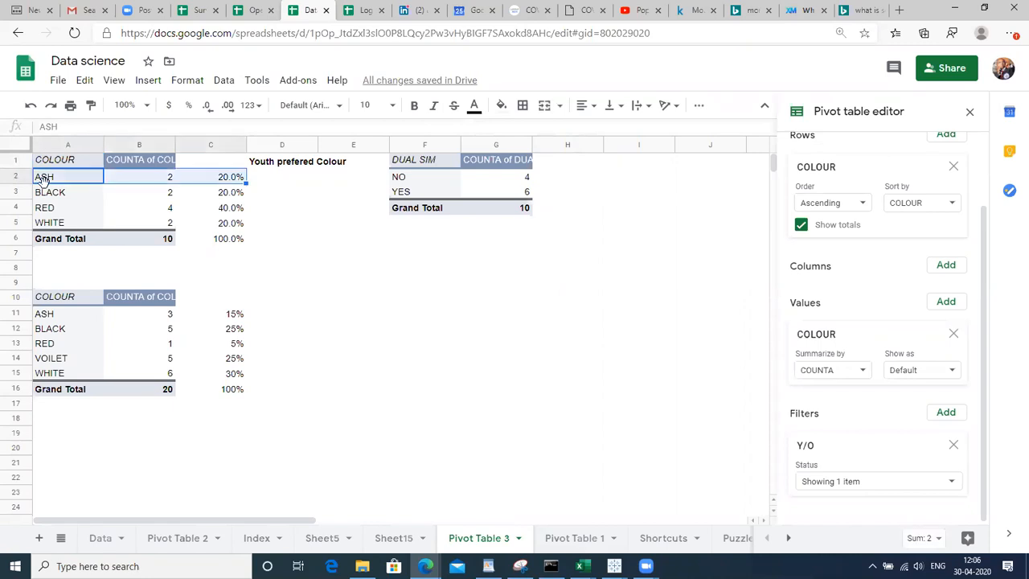
{"action": "key", "text": "shift+Down"}
{"action": "key", "text": "shift+Down"}
{"action": "key", "text": "shift+Down"}
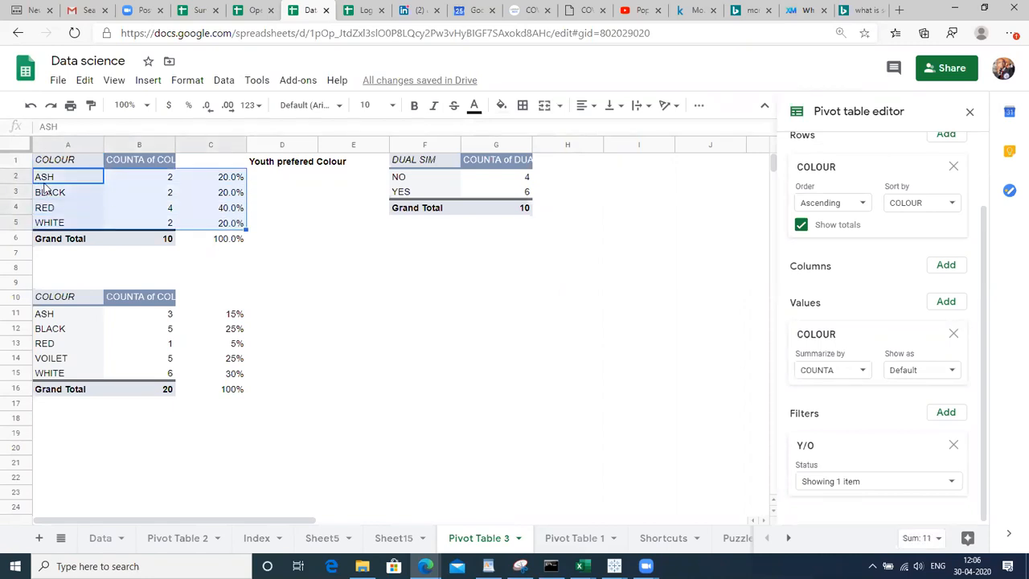
{"action": "left_click", "coordinate": [148, 82]}
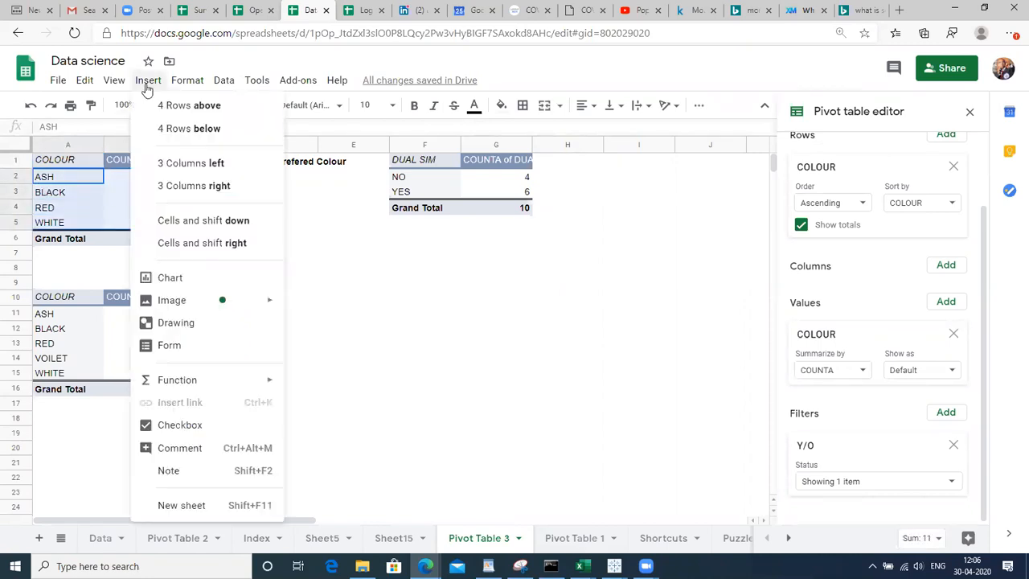
{"action": "left_click", "coordinate": [188, 283]}
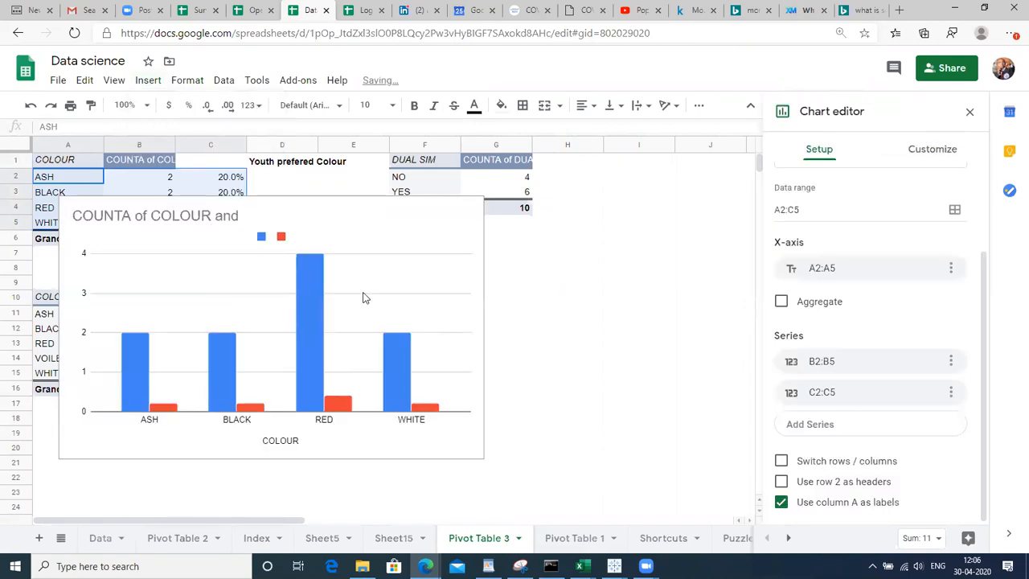
{"action": "left_click", "coordinate": [373, 217]}
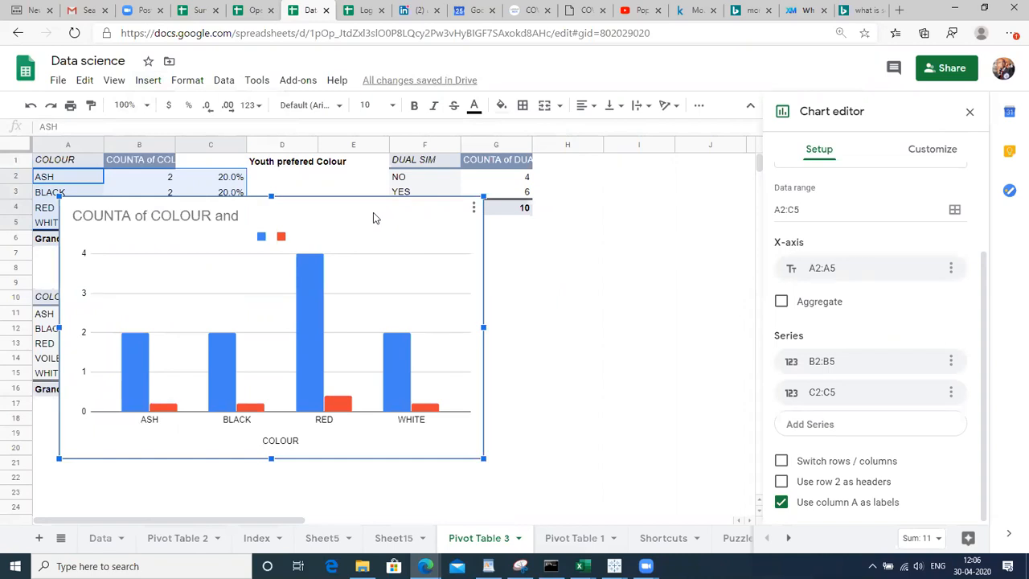
{"action": "key", "text": "Delete"}
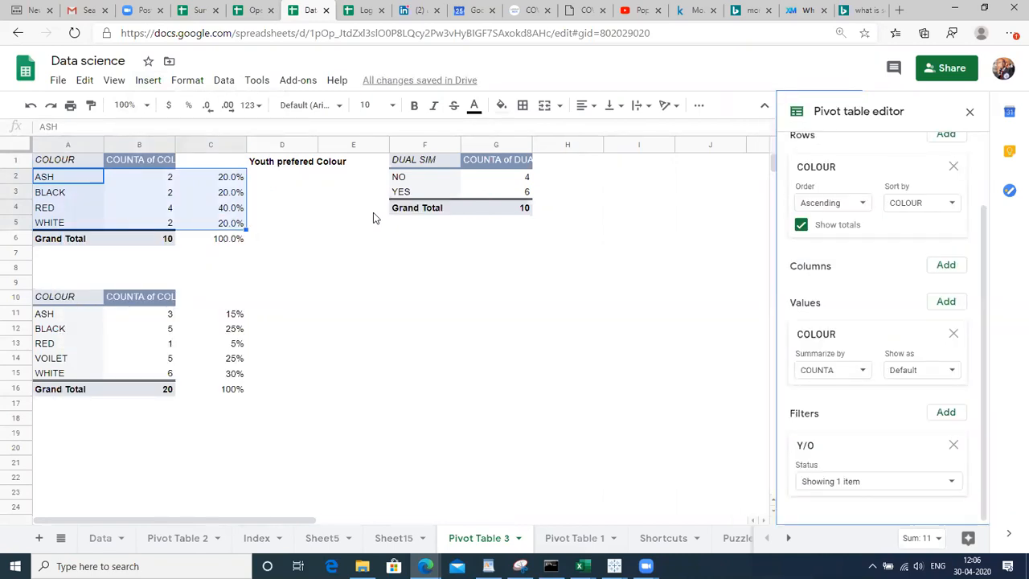
Enter the label 'iNSIGHT' in cell A19 beneath the pivot tables
{"action": "left_click", "coordinate": [68, 451]}
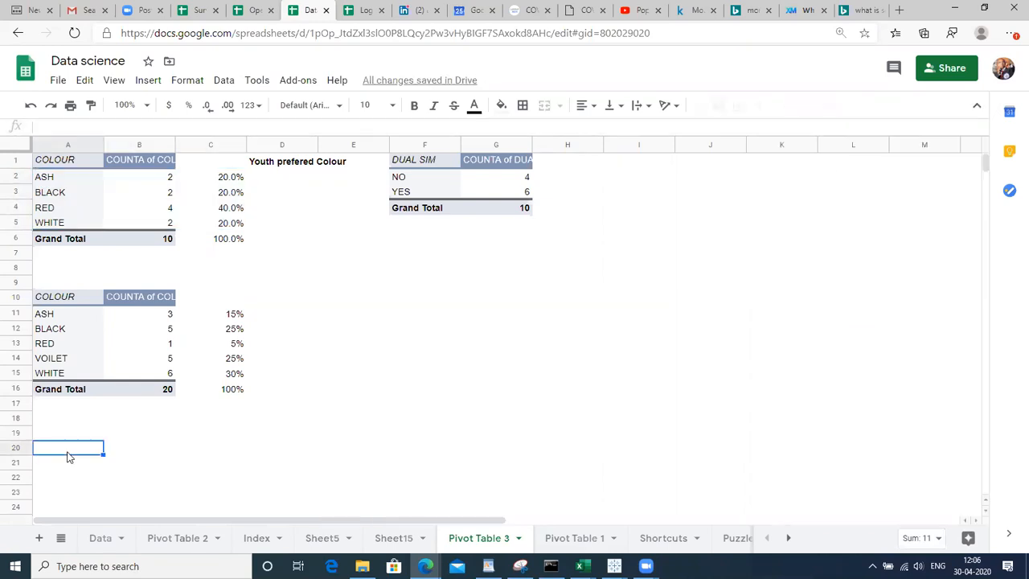
{"action": "key", "text": "Down"}
{"action": "key", "text": "Up"}
{"action": "key", "text": "Up"}
{"action": "type", "text": "iNSIGHT"}
{"action": "key", "text": "Return"}
{"action": "key", "text": "Up"}
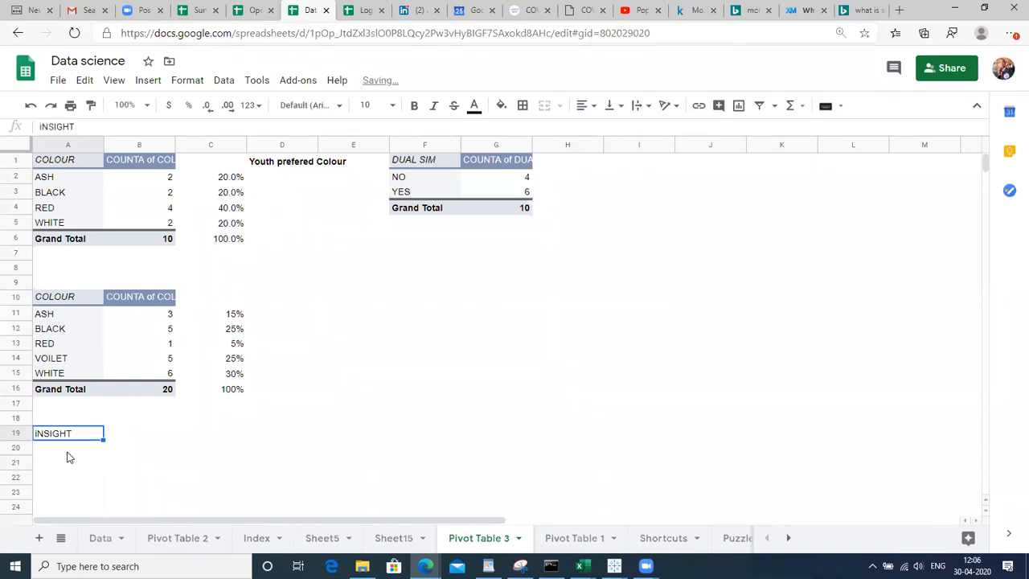
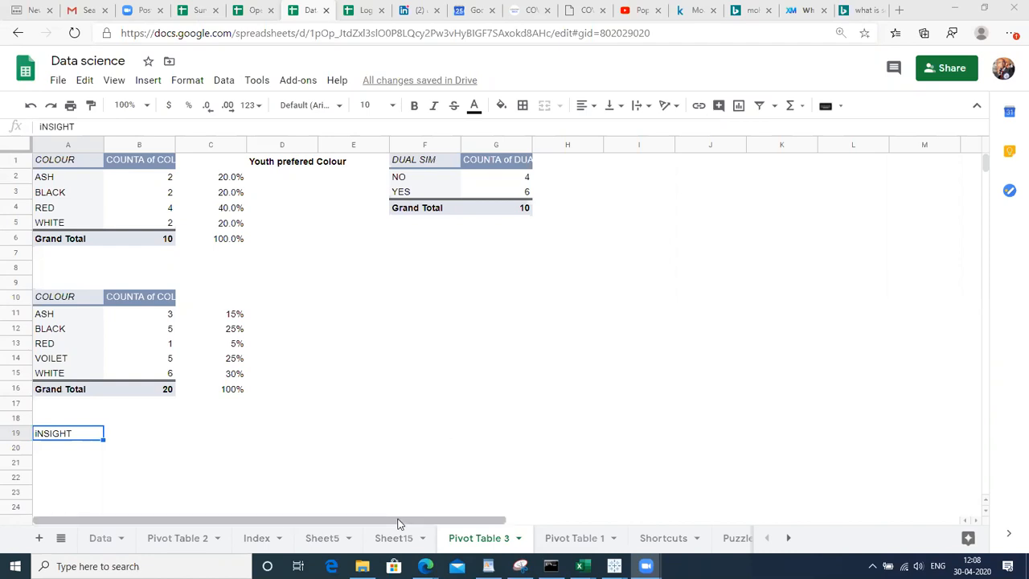
Check the Sheet15 survey data (age 61 in B9, first respondent in A2), then return to Pivot Table 3
{"action": "left_click", "coordinate": [395, 544]}
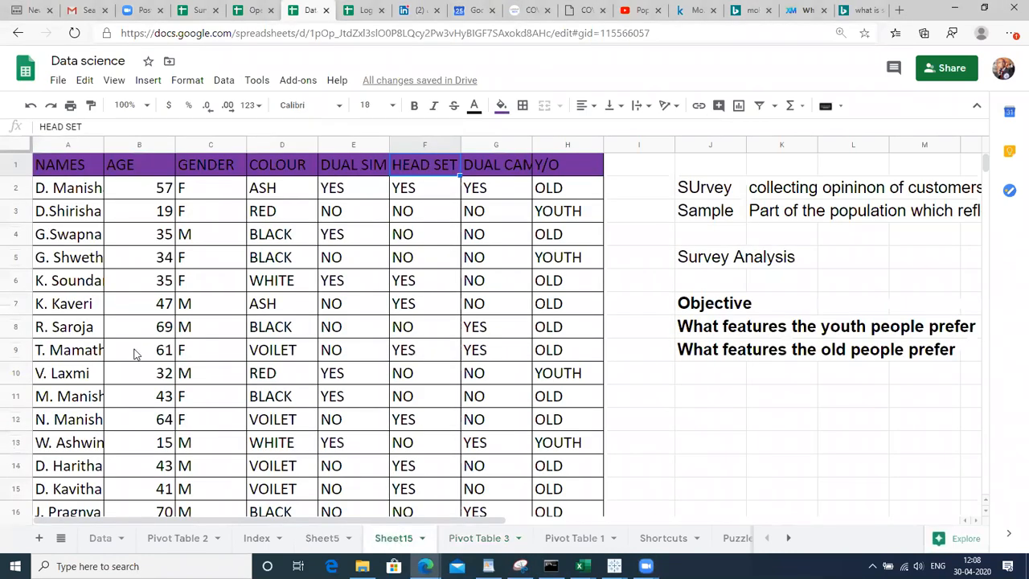
{"action": "left_click", "coordinate": [135, 354]}
{"action": "left_click", "coordinate": [64, 190]}
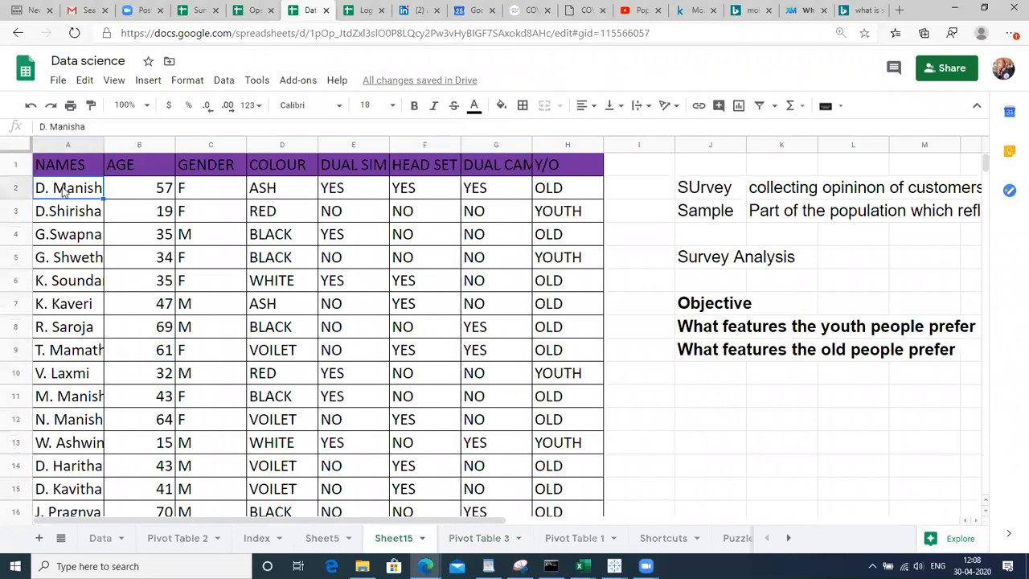
{"action": "left_click", "coordinate": [473, 539]}
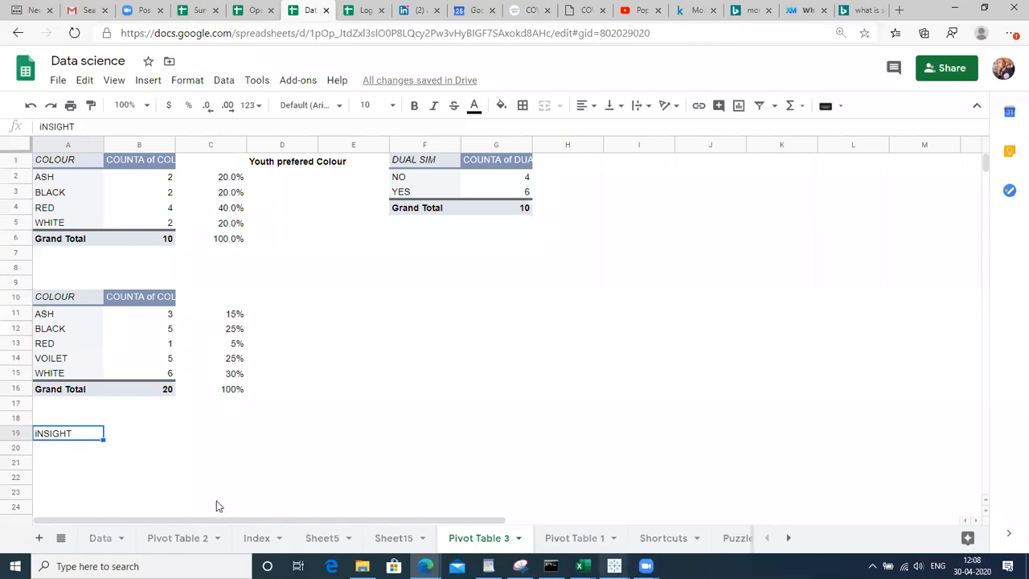
Go to the Index sheet and step from 6.Charts down to 7.Text to coulumns
{"action": "left_click", "coordinate": [61, 538]}
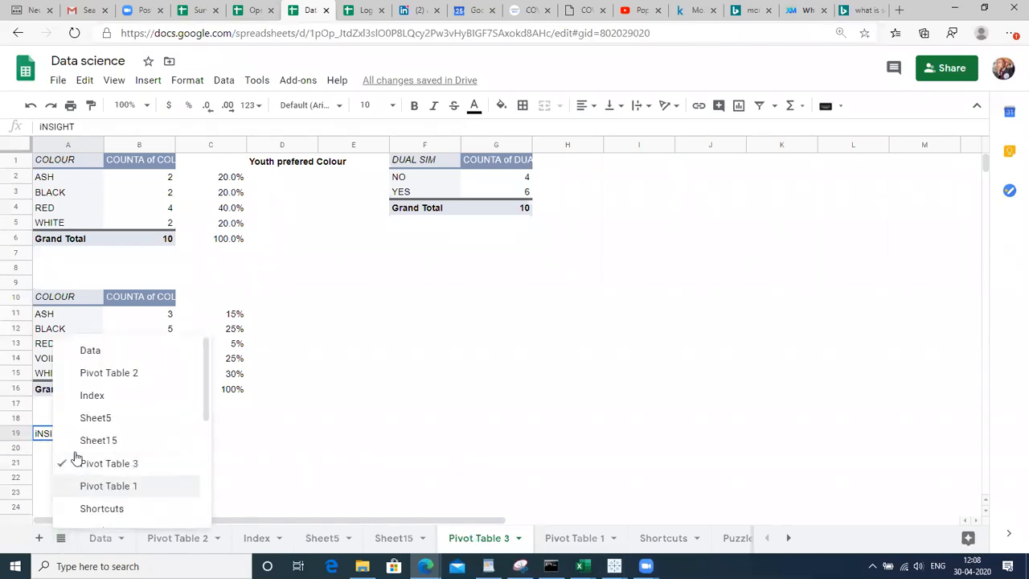
{"action": "left_click", "coordinate": [104, 400]}
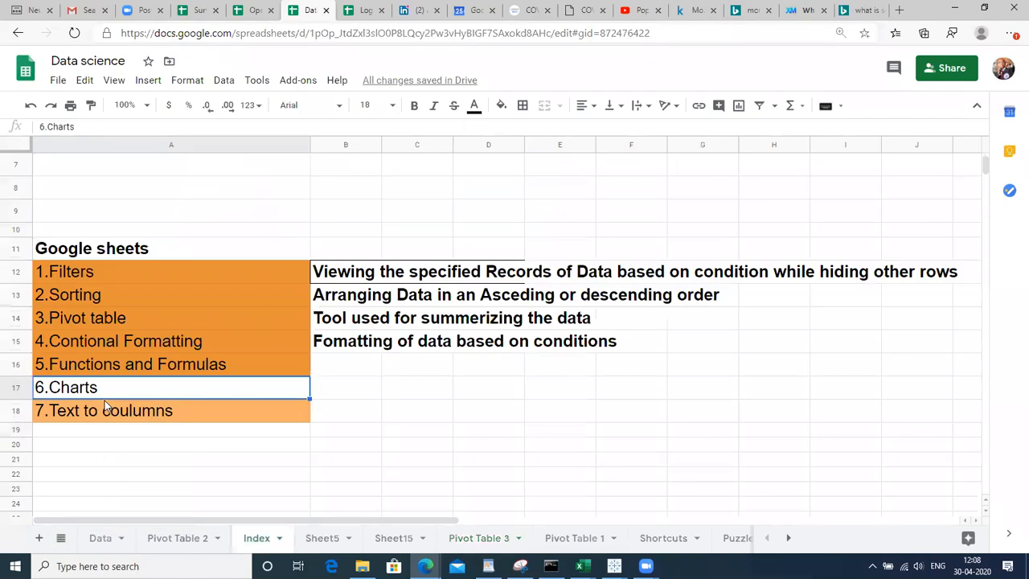
{"action": "left_click", "coordinate": [335, 413]}
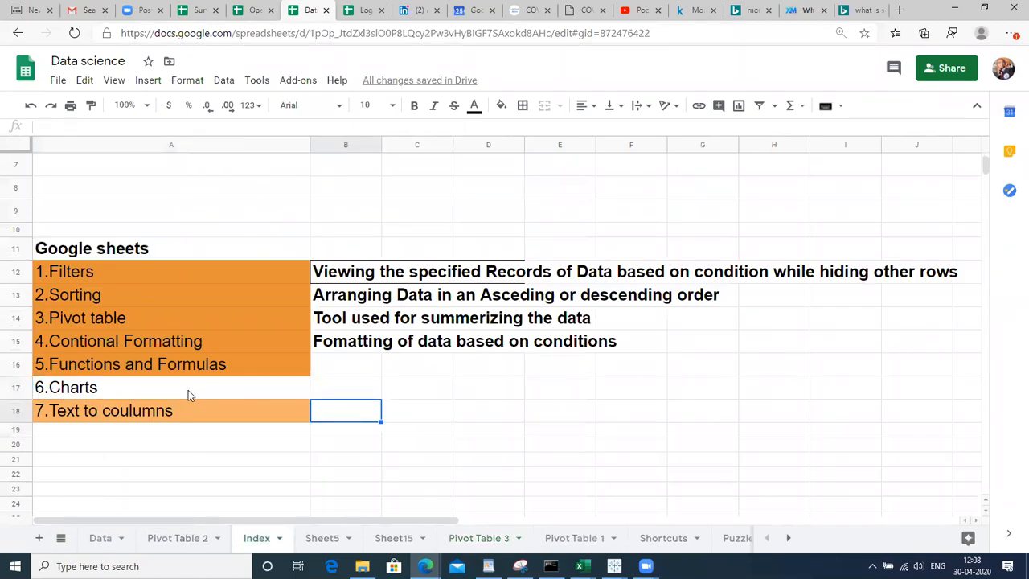
{"action": "left_click", "coordinate": [188, 390]}
{"action": "key", "text": "Down"}
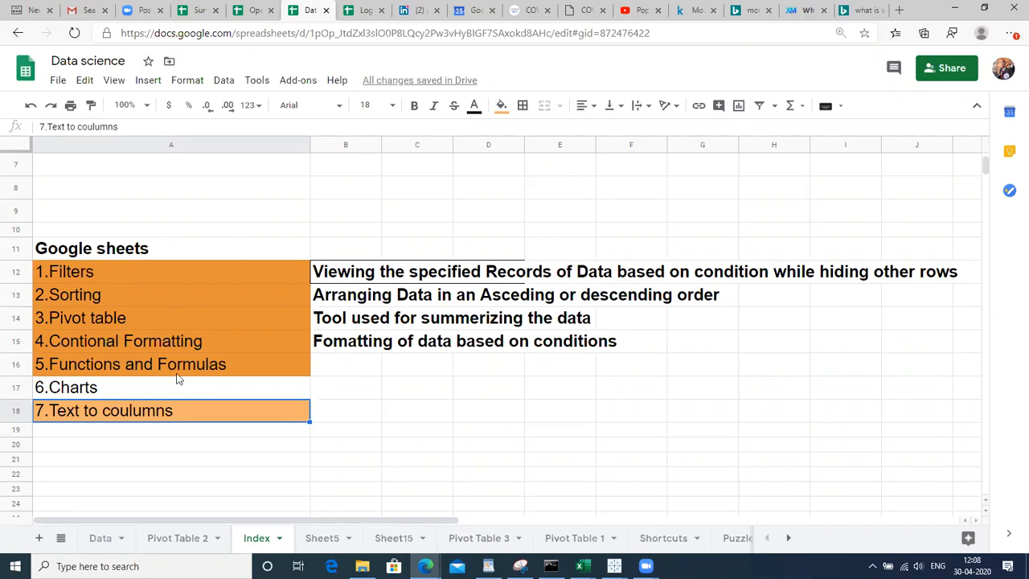
{"action": "left_click", "coordinate": [172, 278]}
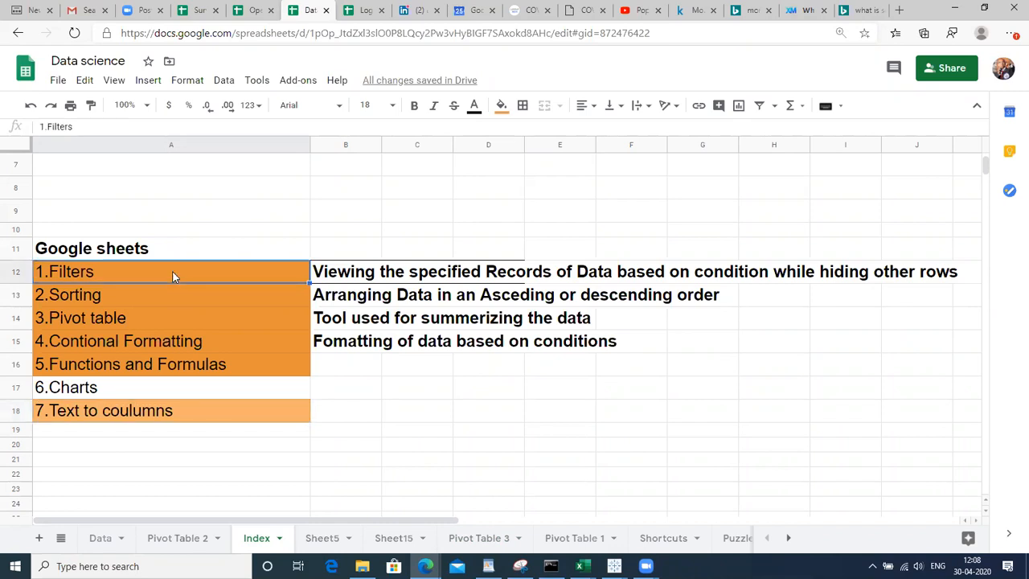
{"action": "key", "text": "shift+Down"}
{"action": "key", "text": "shift+Down"}
{"action": "key", "text": "shift+Down"}
{"action": "key", "text": "shift+Down"}
{"action": "key", "text": "shift+Down"}
{"action": "key", "text": "shift+Down"}
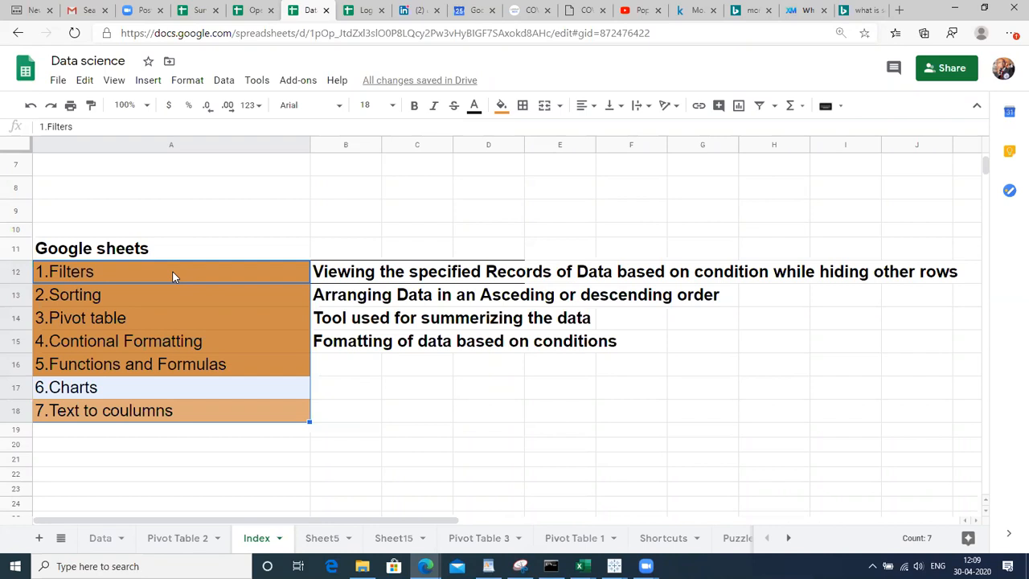
{"action": "left_click", "coordinate": [321, 419]}
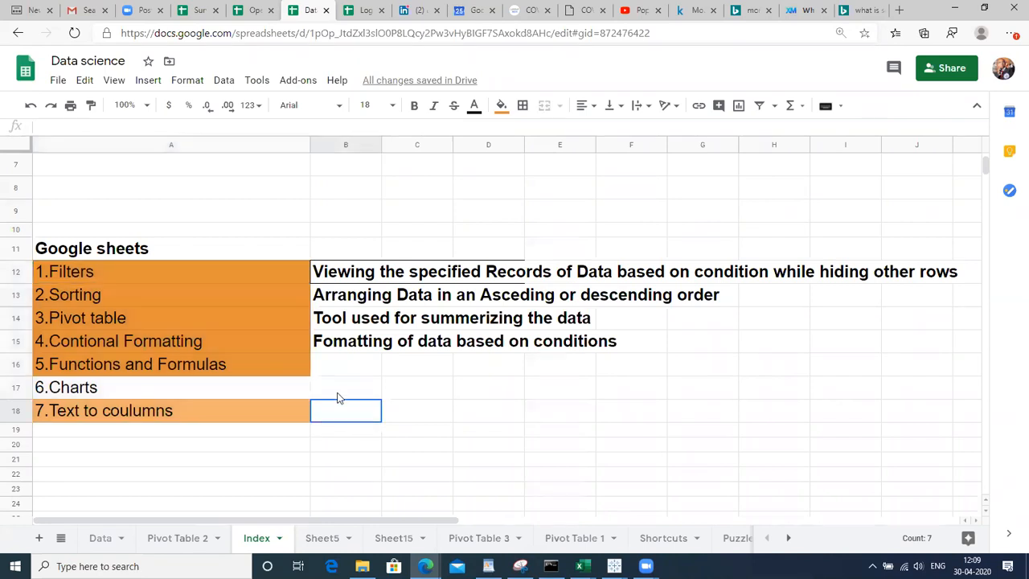
{"action": "left_click", "coordinate": [367, 384]}
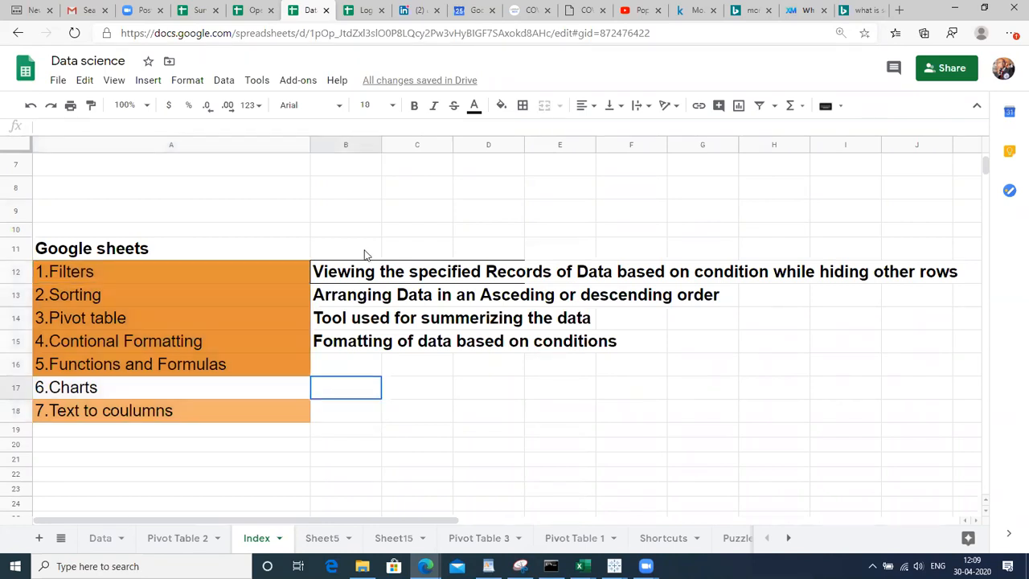
{"action": "left_click", "coordinate": [346, 143]}
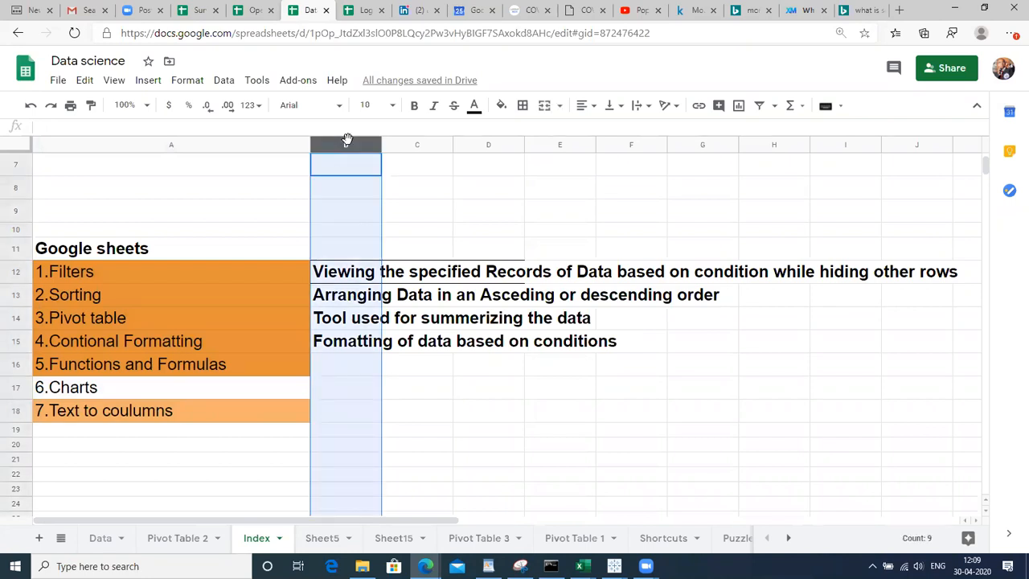
{"action": "left_click", "coordinate": [441, 187]}
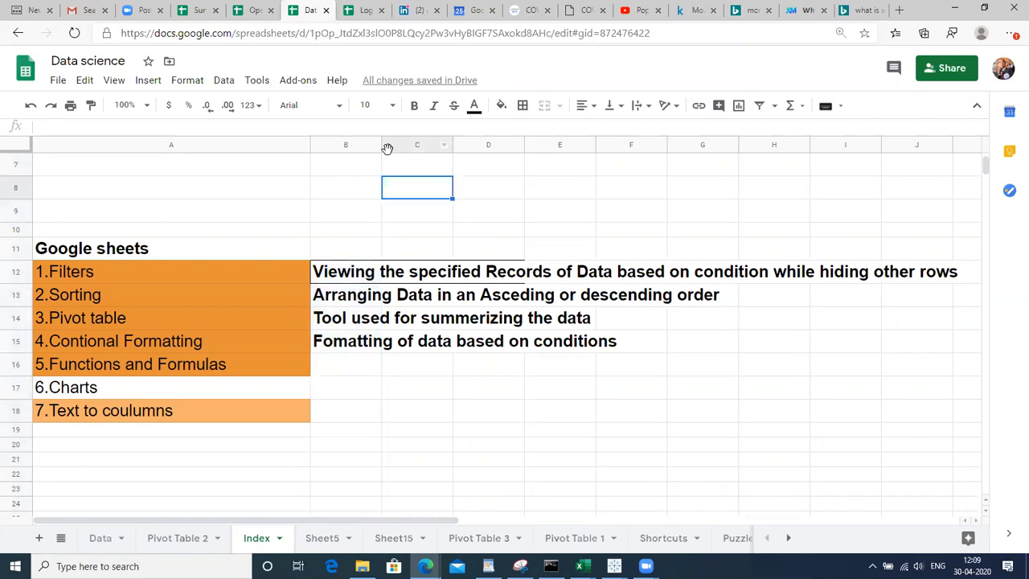